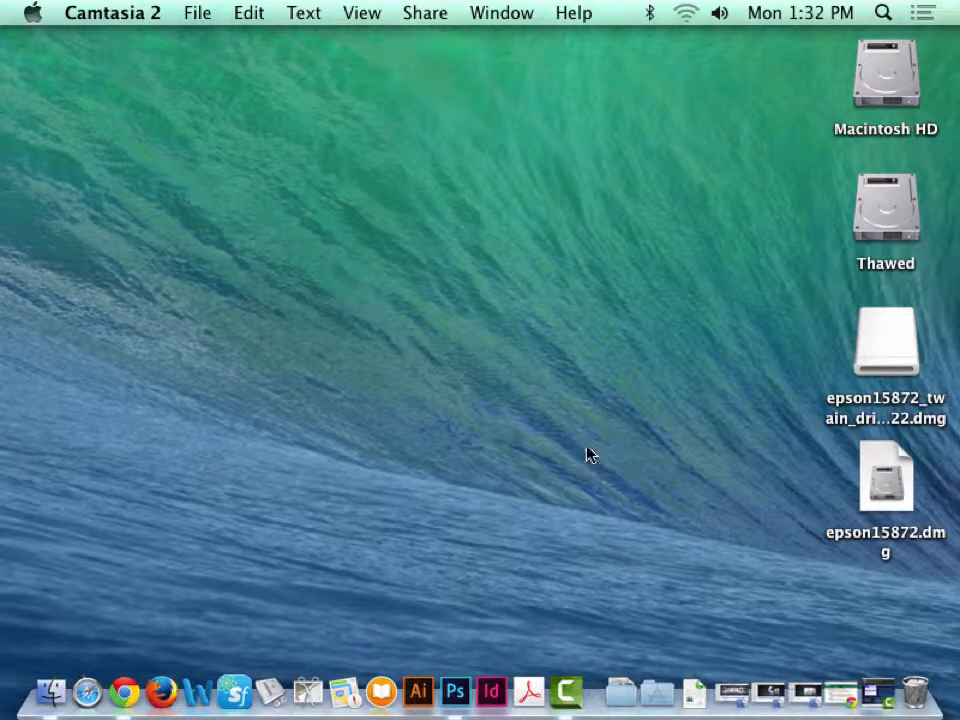
Open the Macintosh HD drive and browse to the ins-tech shared server, displaying its contents as a list
click(483, 122)
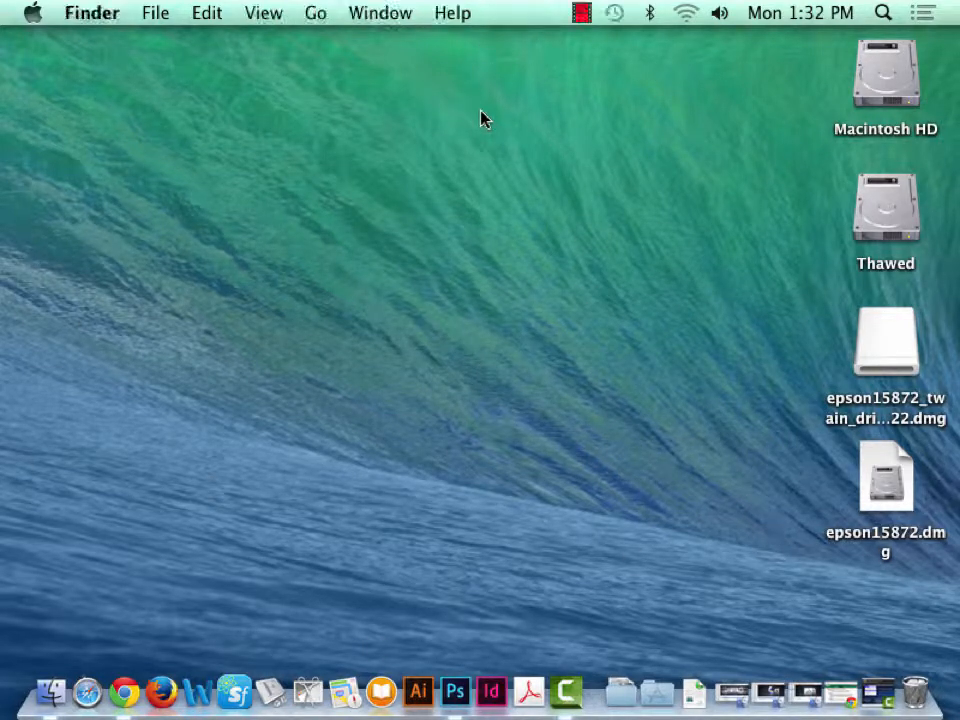
click(315, 13)
click(753, 206)
double_click(900, 75)
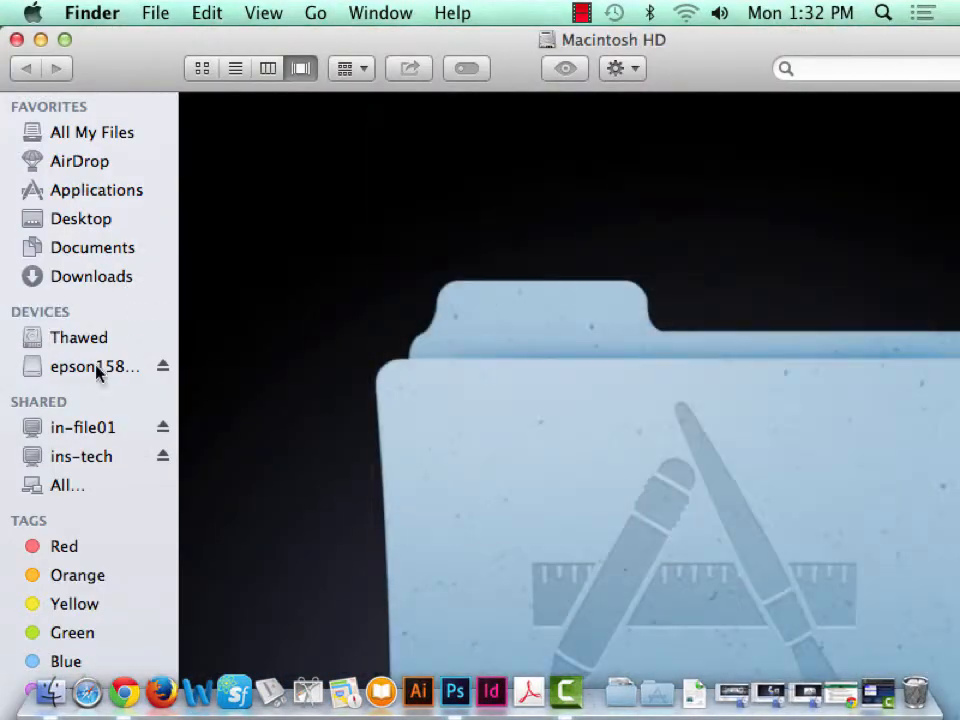
click(79, 457)
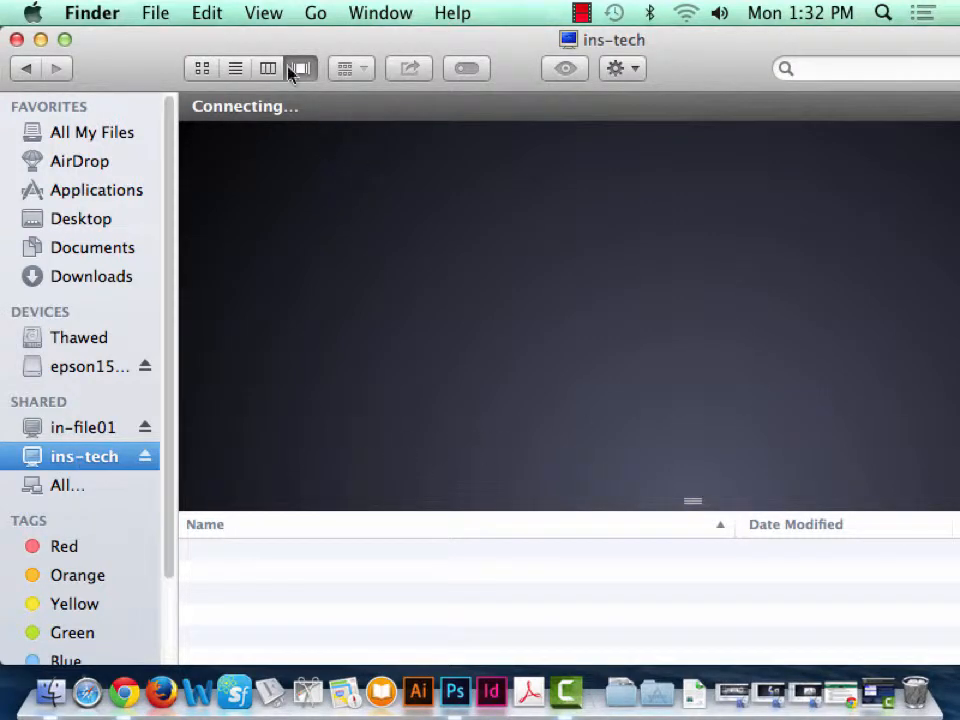
click(235, 68)
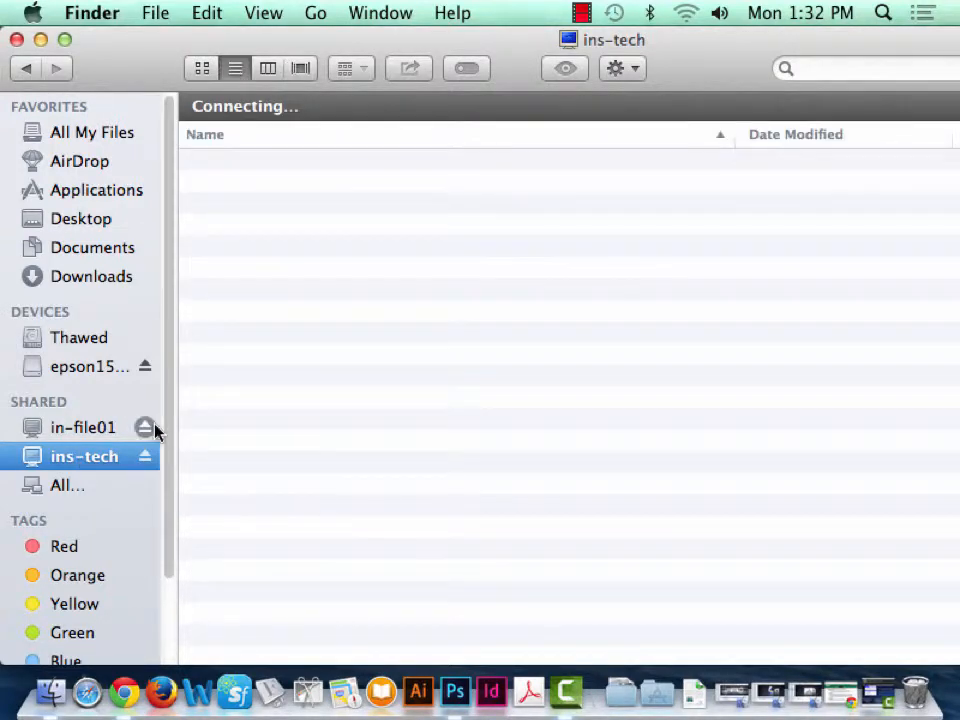
Locate epson15872.dmg in the instructor's folder within the Viscomm share, and close the file window
click(263, 380)
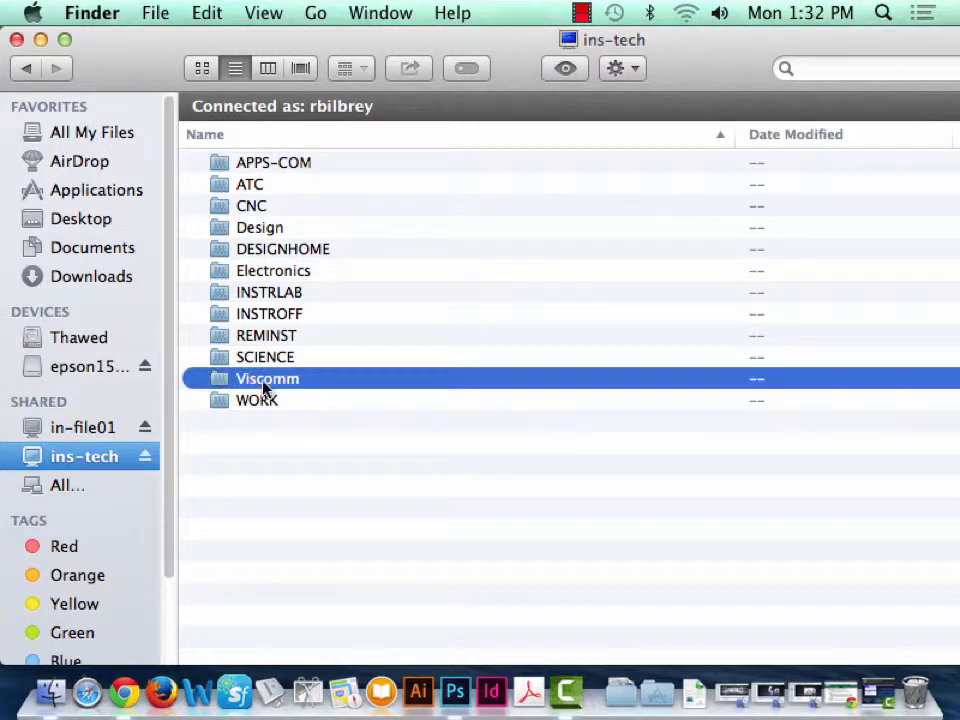
double_click(221, 387)
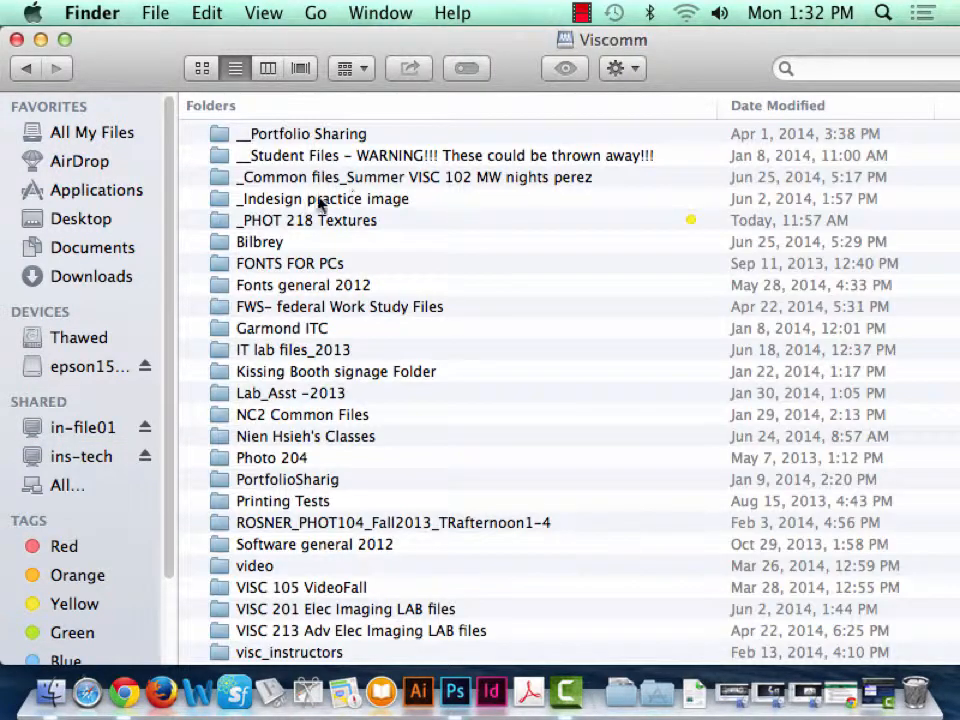
double_click(272, 240)
click(258, 180)
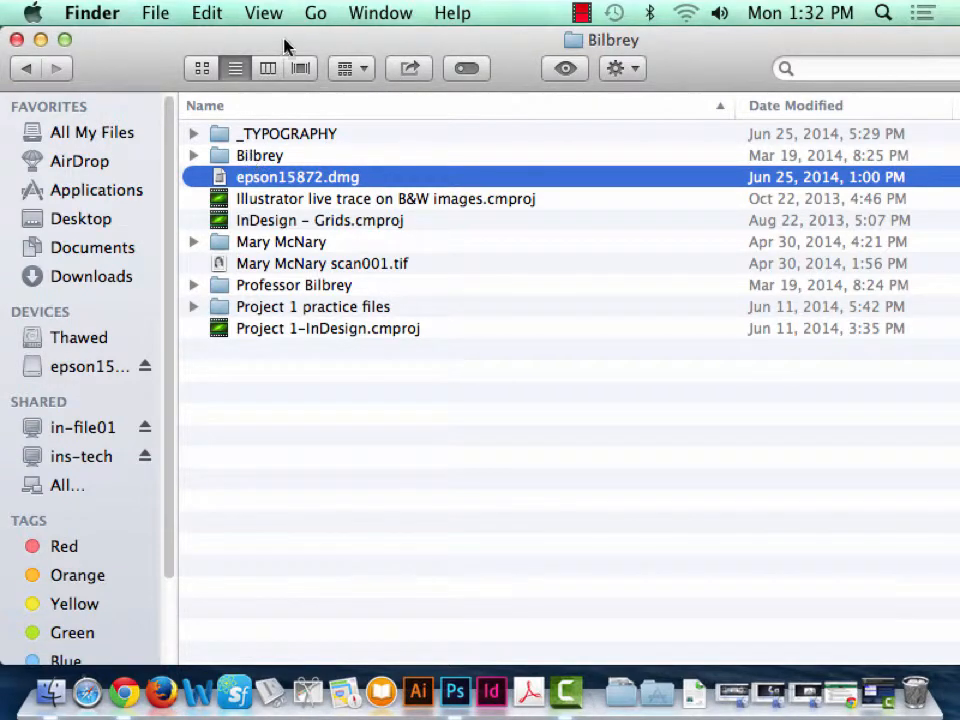
drag(285, 38, 280, 141)
click(11, 142)
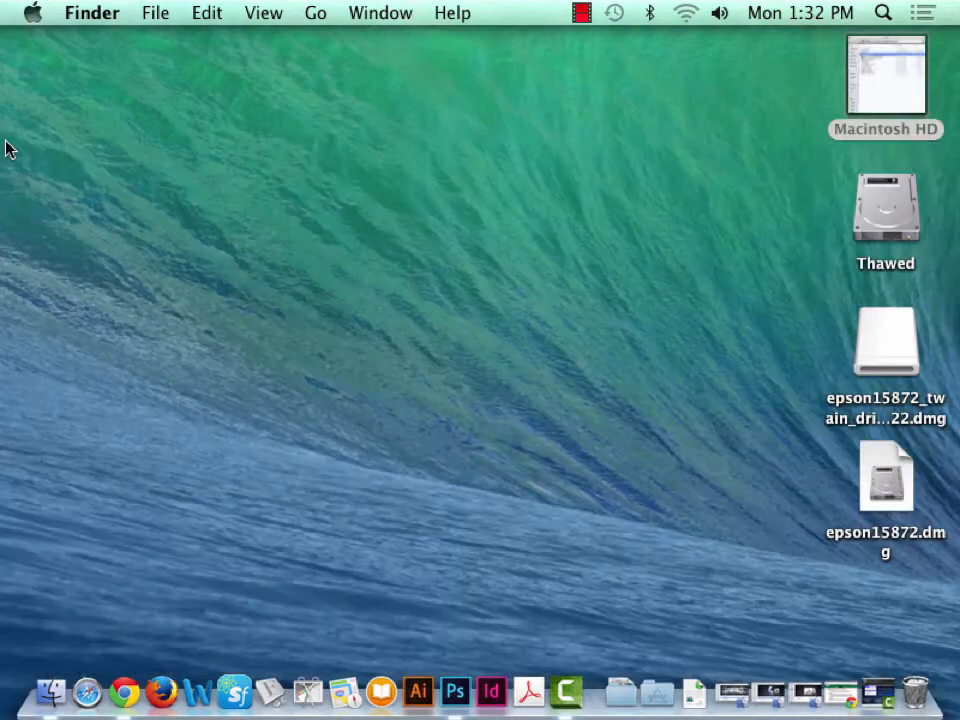
Open epson15872.dmg from the desktop to check its installer package, and close its window
click(884, 492)
double_click(884, 492)
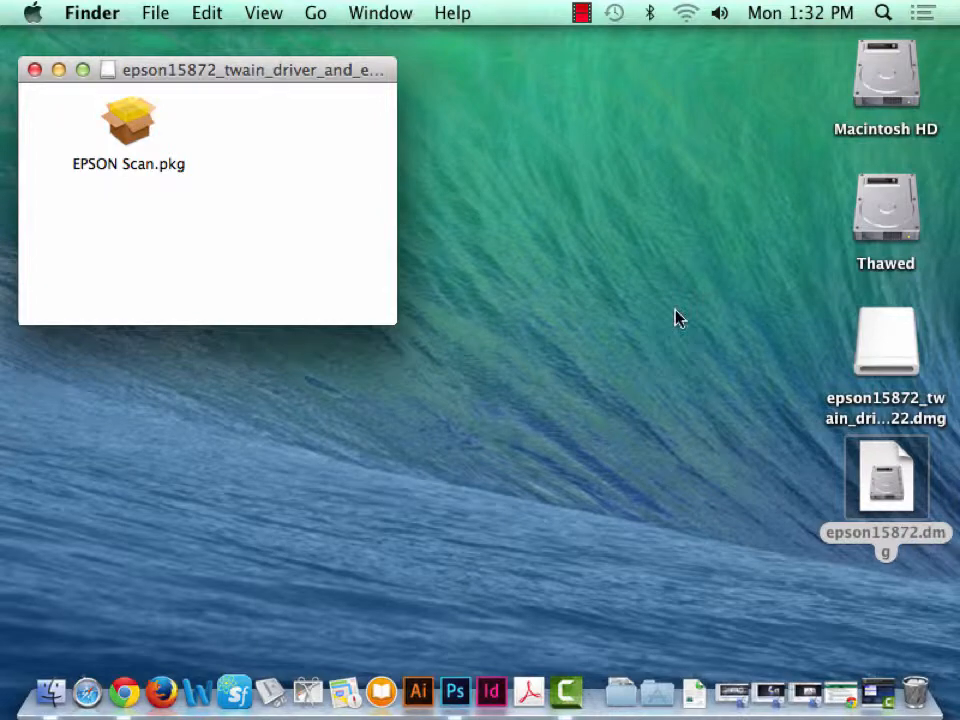
click(34, 69)
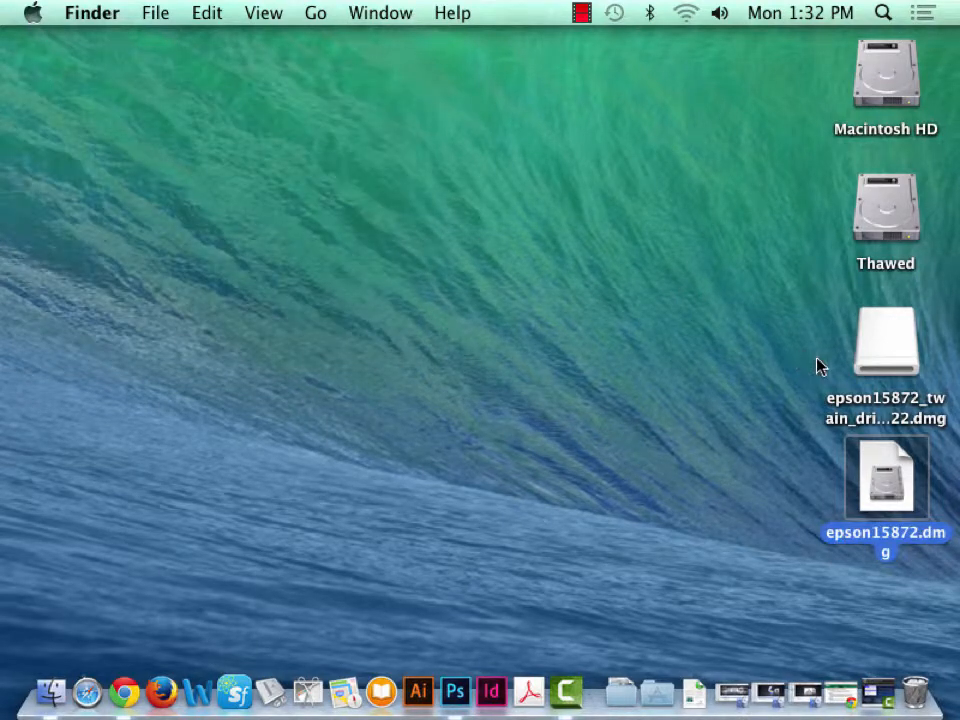
click(746, 403)
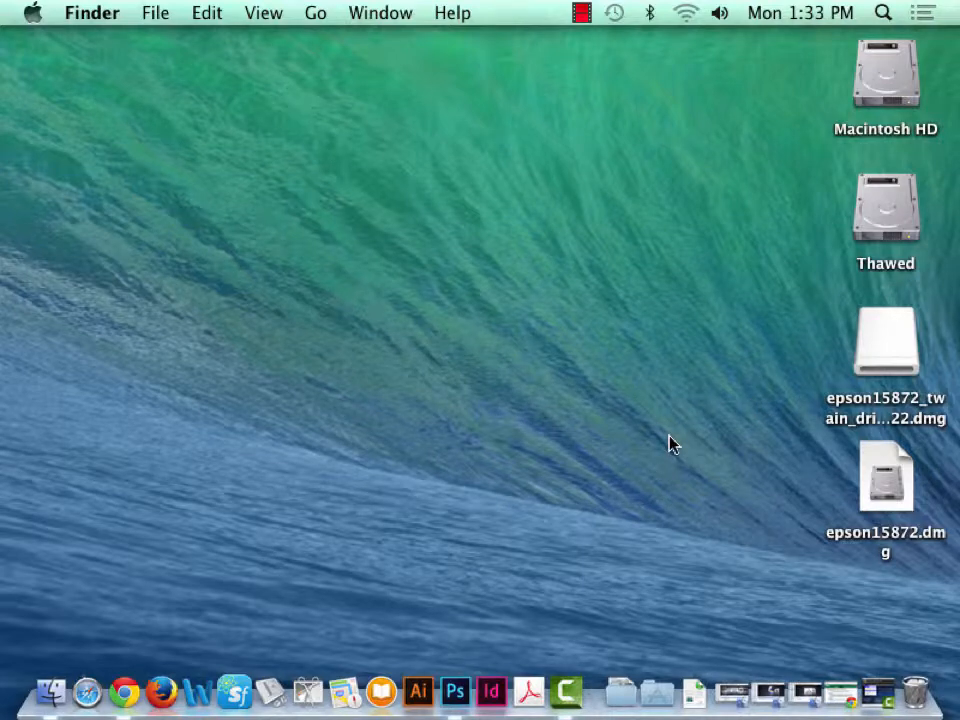
Launch EPSON Scan from the Epson Software folder in Applications and move its window to the edge of the desktop
click(659, 698)
mouse_move(782, 9)
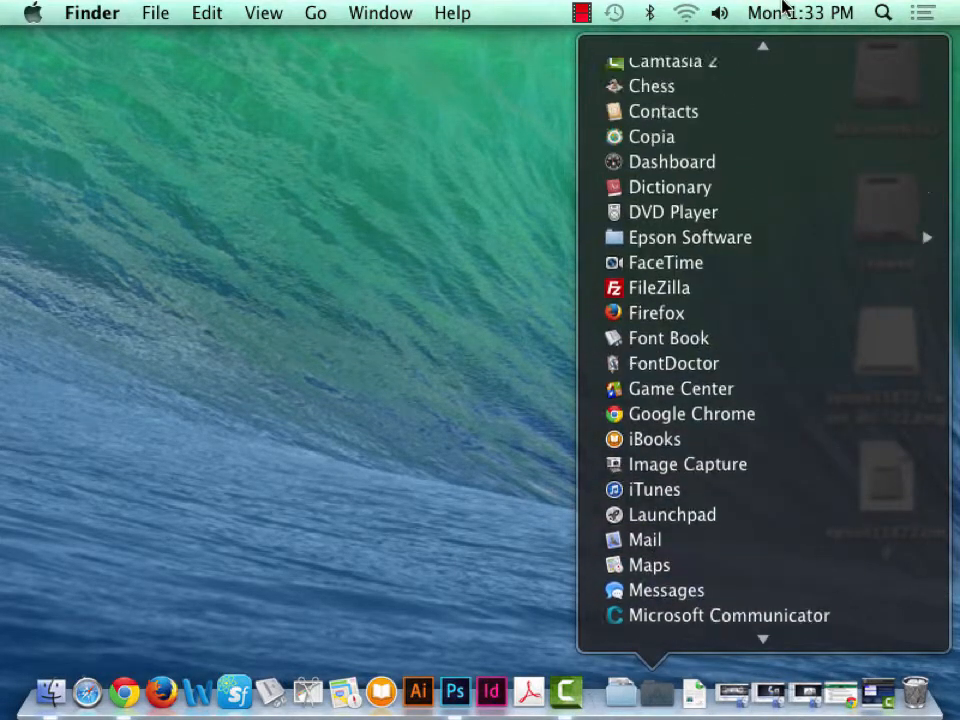
scroll(722, 490, down, 3)
mouse_move(686, 398)
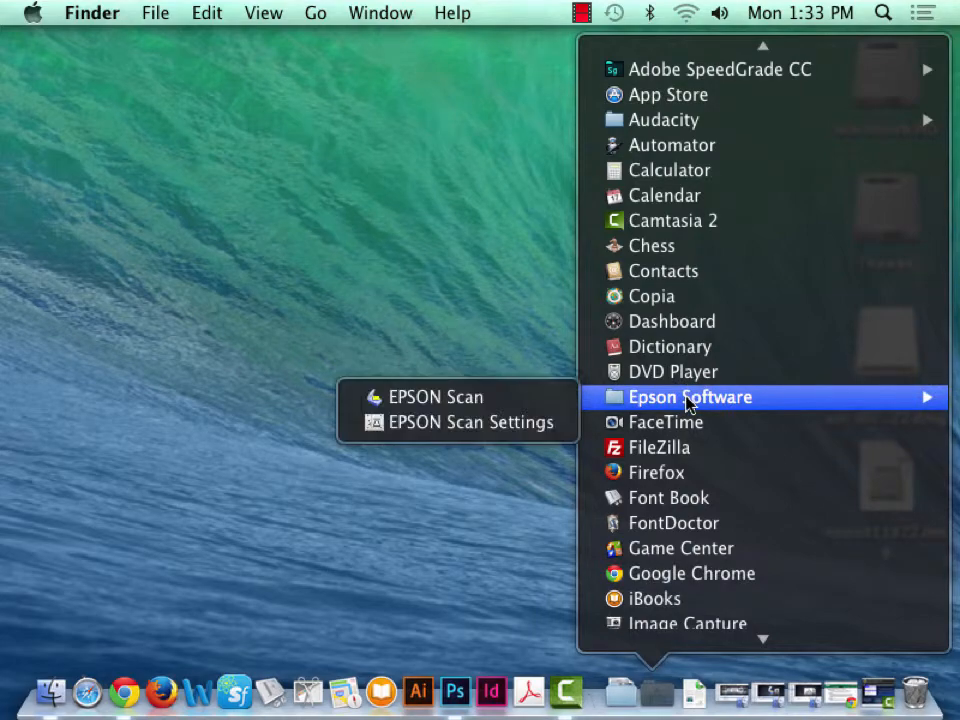
click(414, 402)
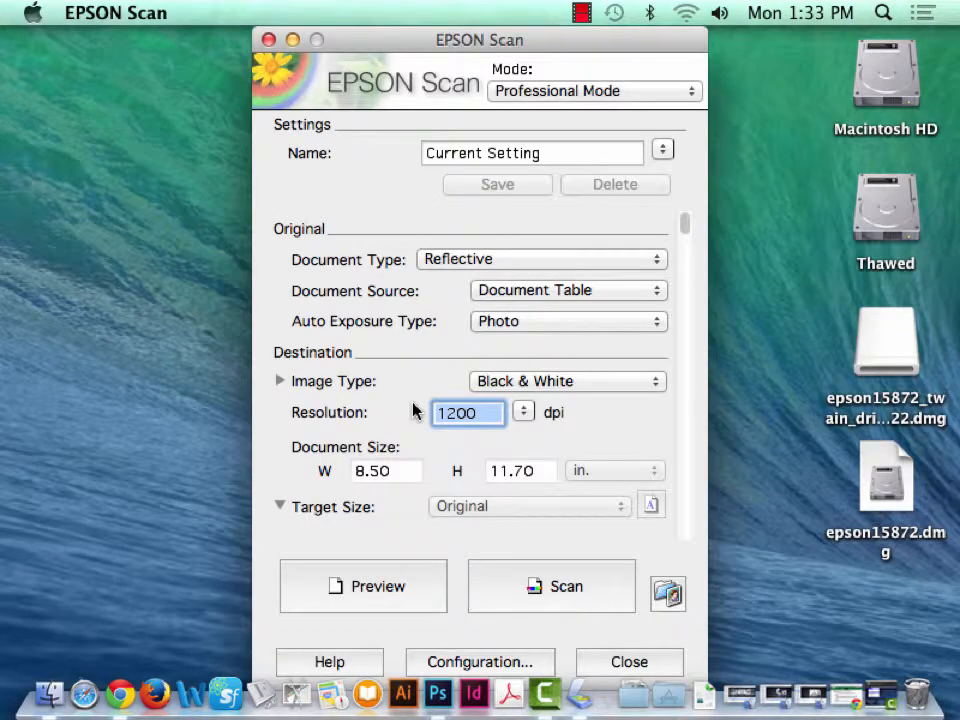
drag(658, 41, 418, 47)
Switch the scan mode to Full Auto Mode and reposition the scan window
click(380, 90)
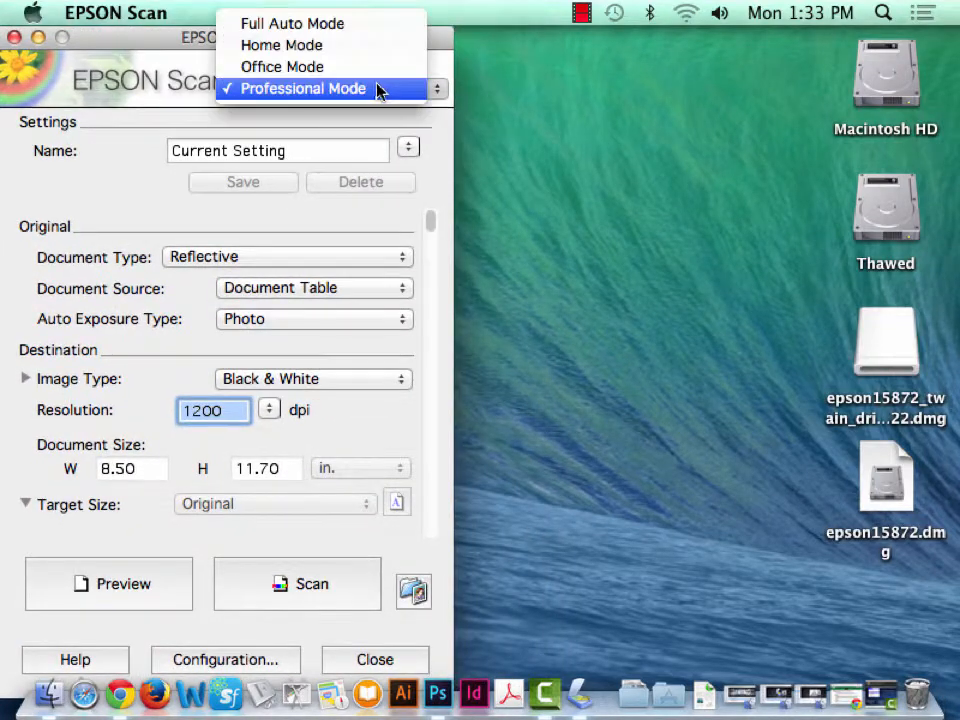
click(350, 24)
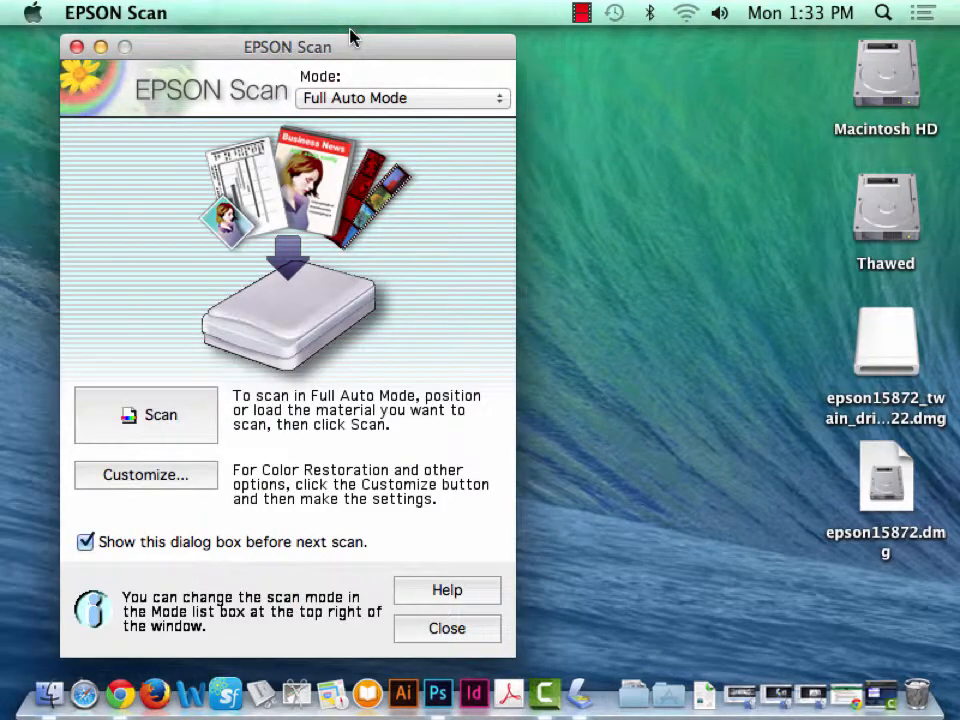
drag(350, 32, 309, 40)
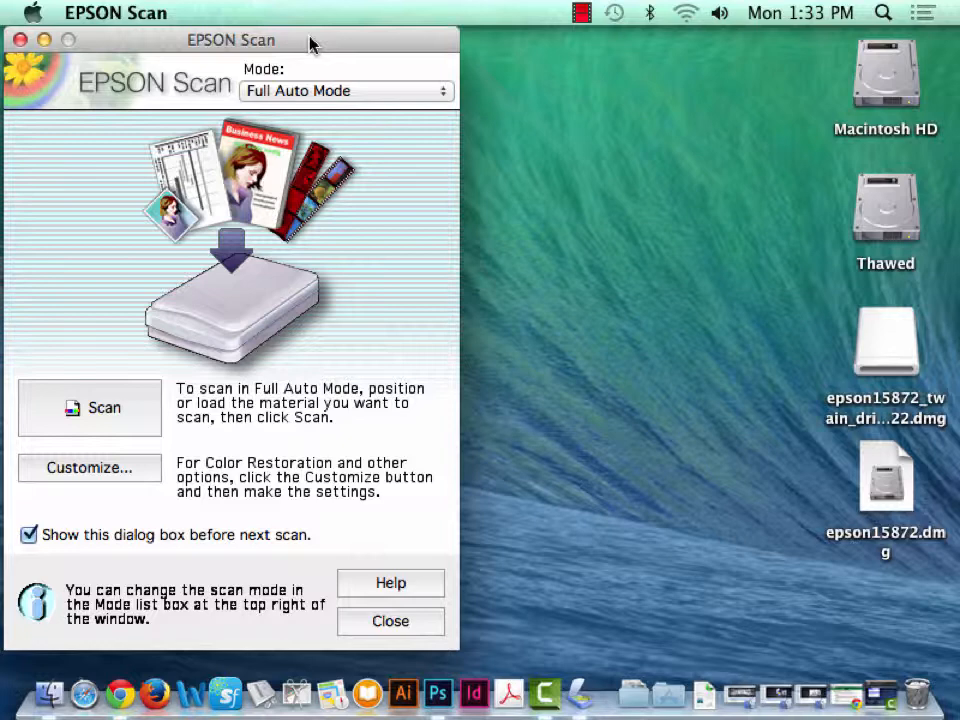
Switch the scan mode to Professional Mode and move the window aside
click(340, 91)
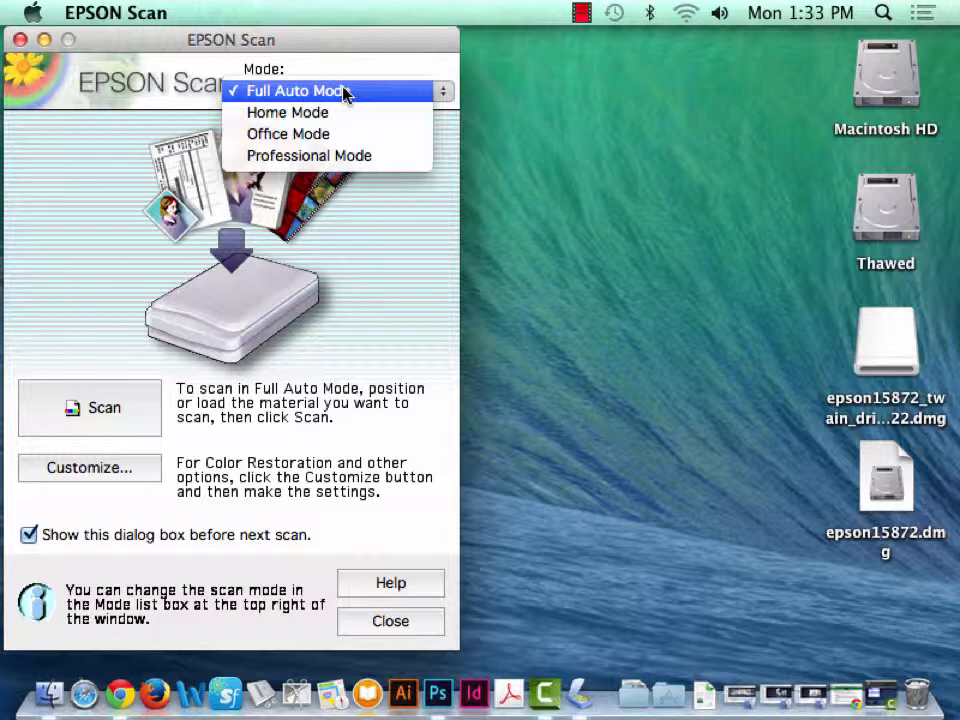
click(338, 157)
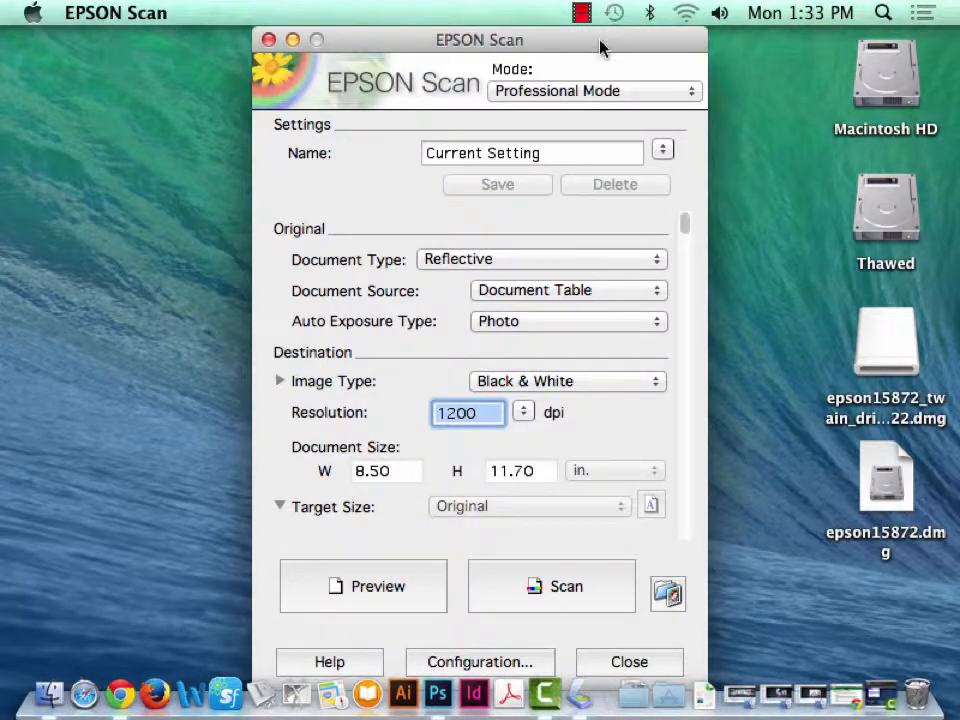
drag(600, 39, 344, 36)
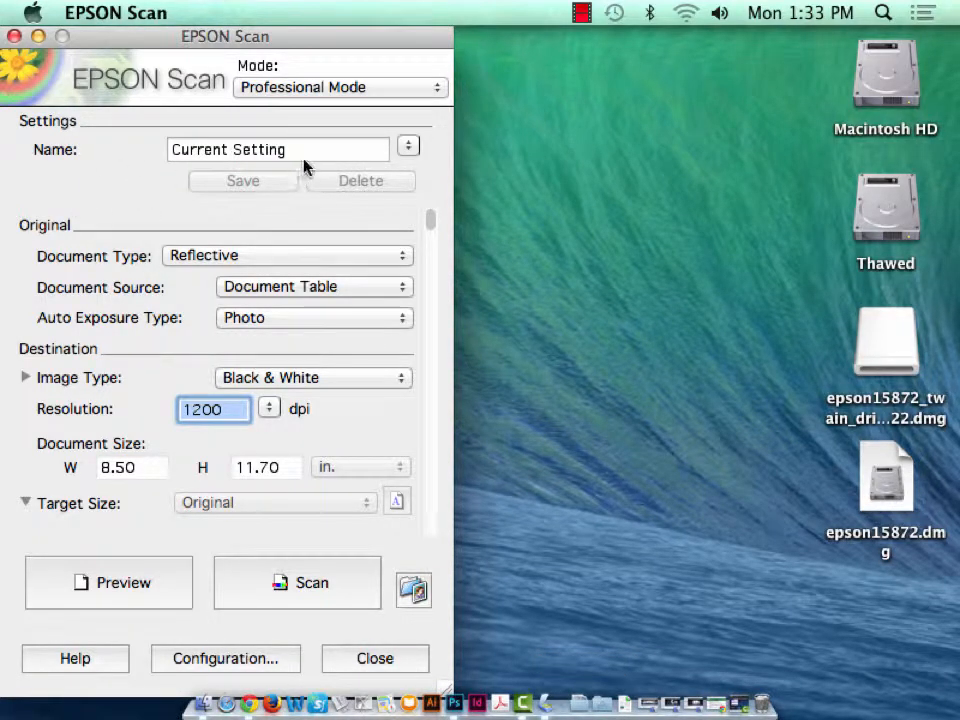
Examine the available options for document type, auto exposure type and document source
click(218, 260)
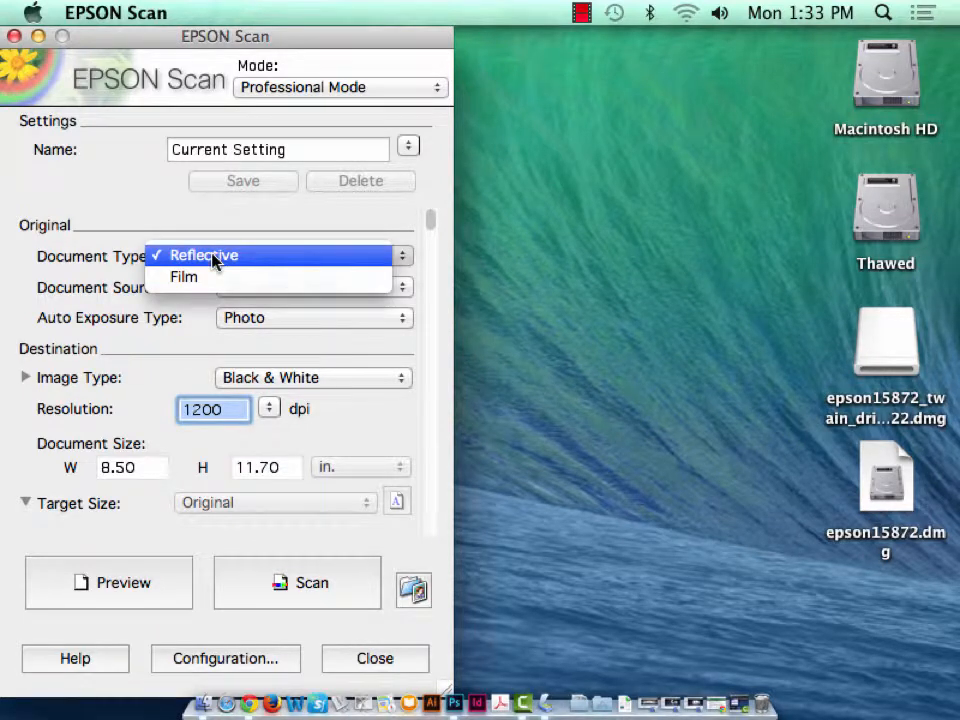
click(121, 240)
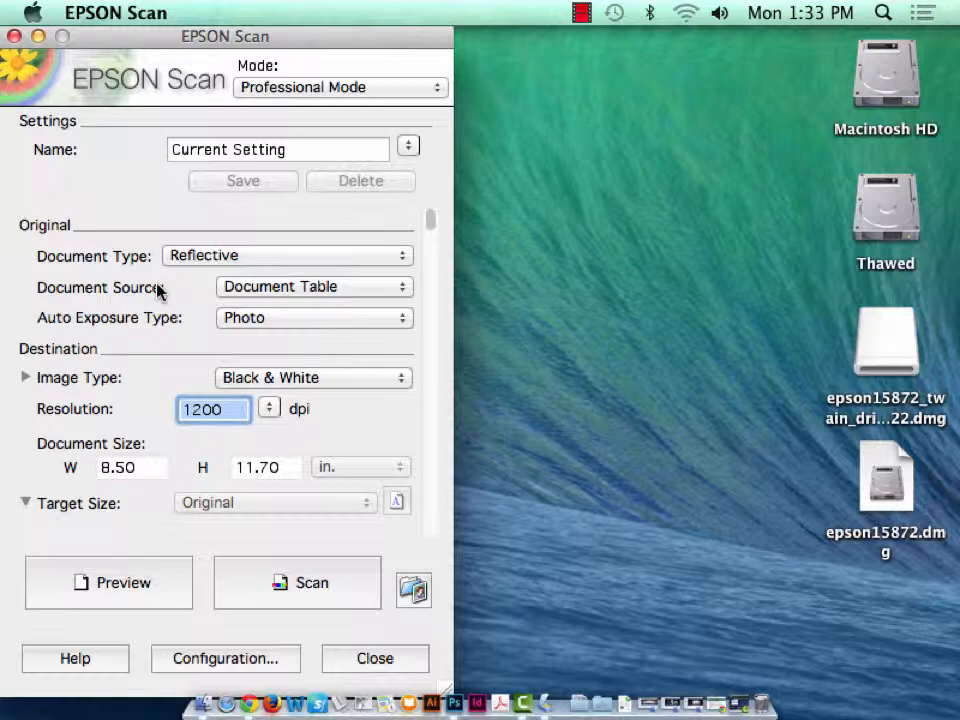
click(236, 317)
click(237, 317)
click(248, 295)
click(248, 295)
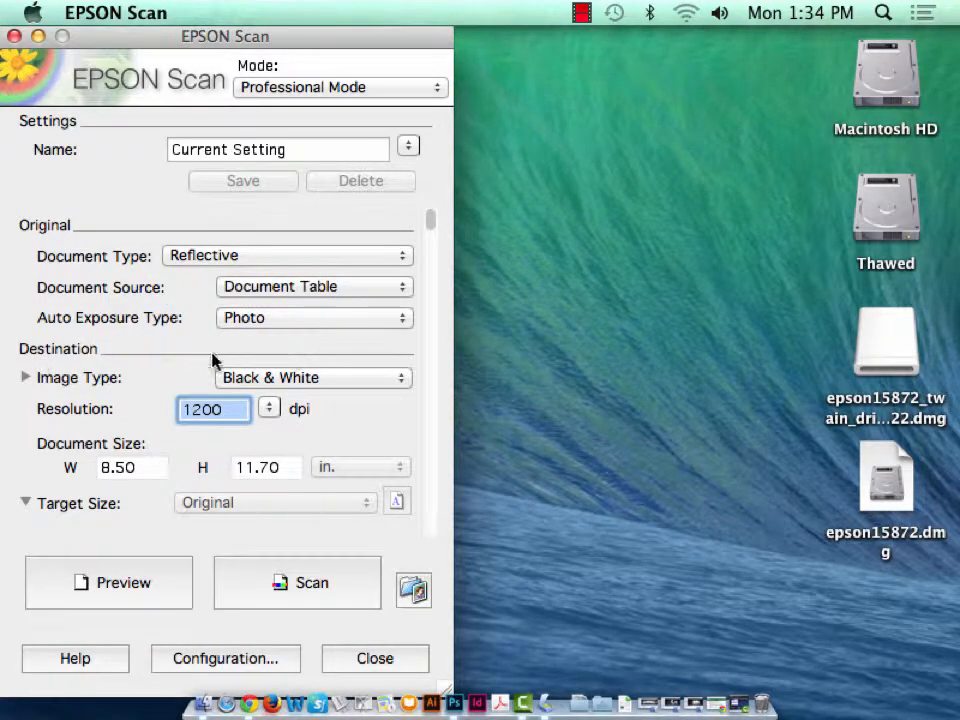
Try 24-bit Color as the image type and return it to Black & White
click(250, 379)
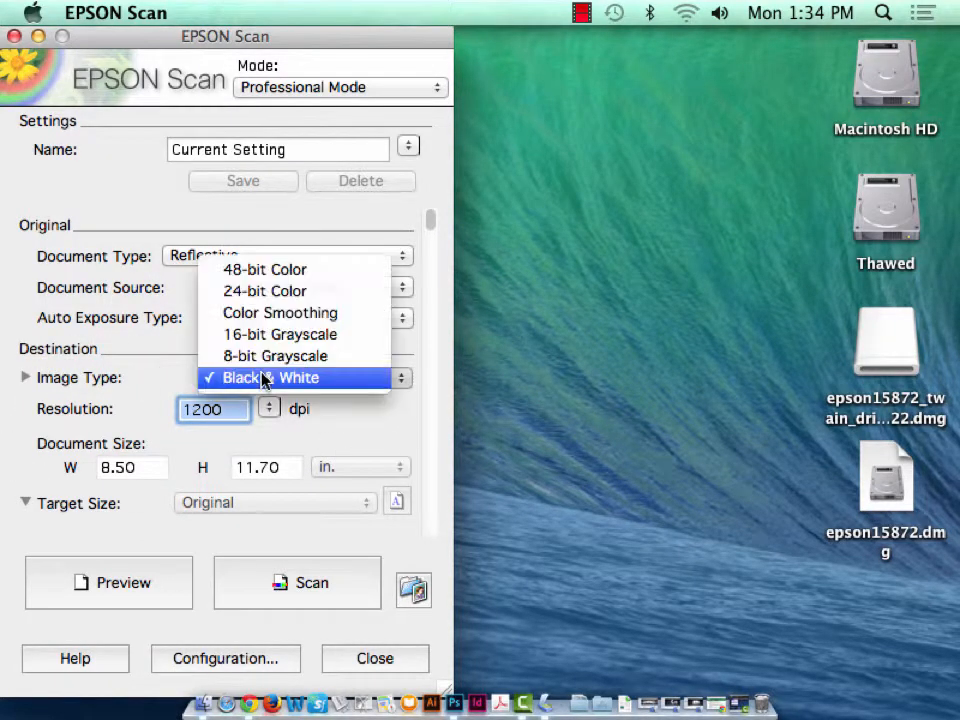
click(255, 290)
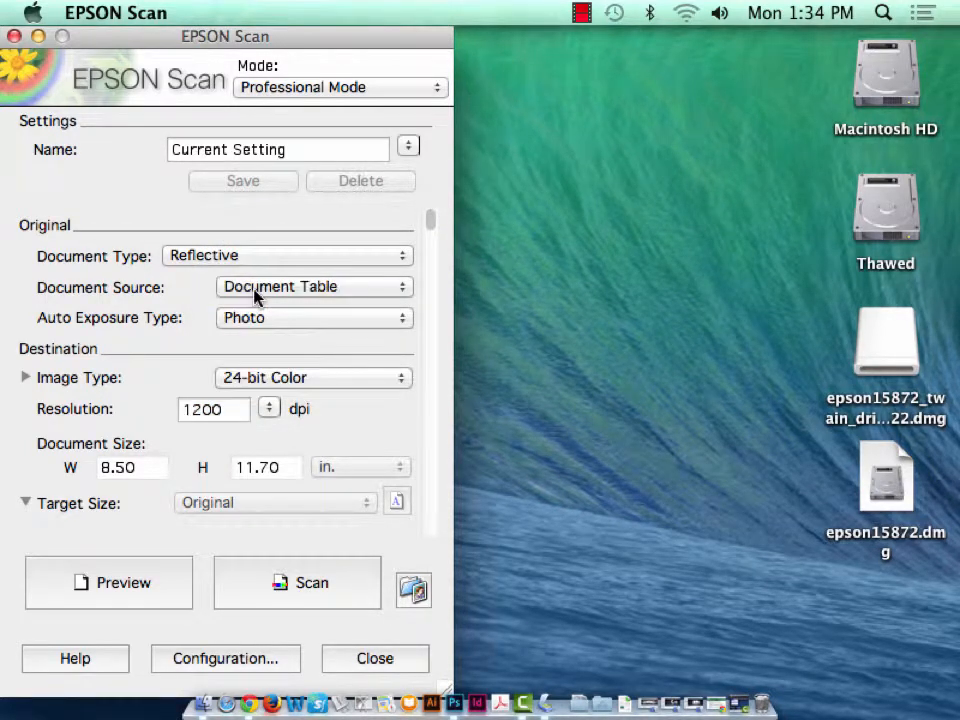
click(283, 377)
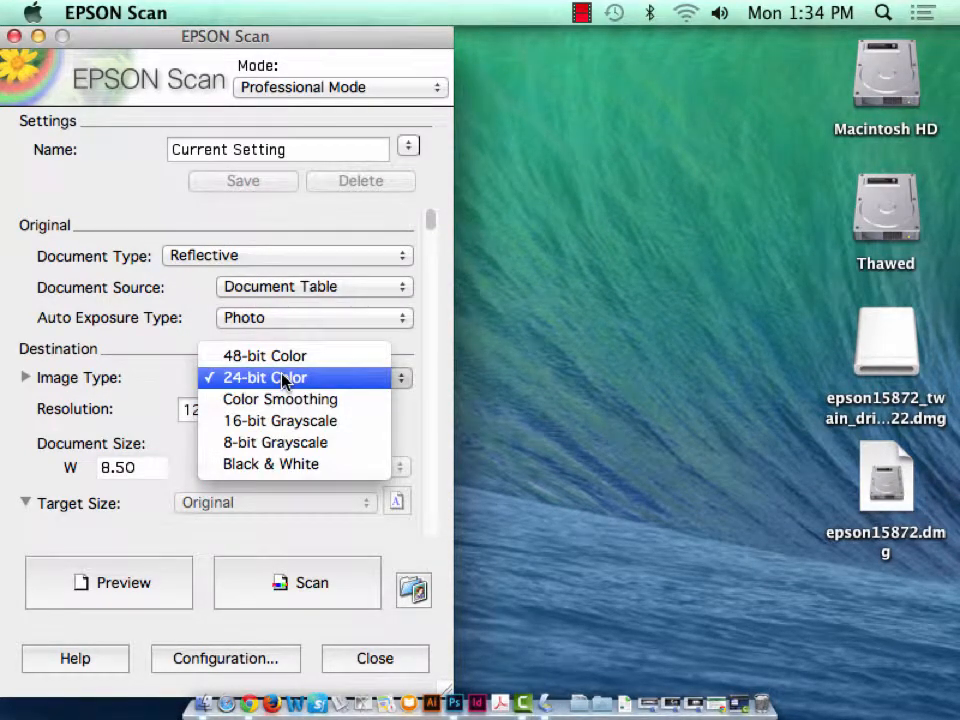
click(283, 465)
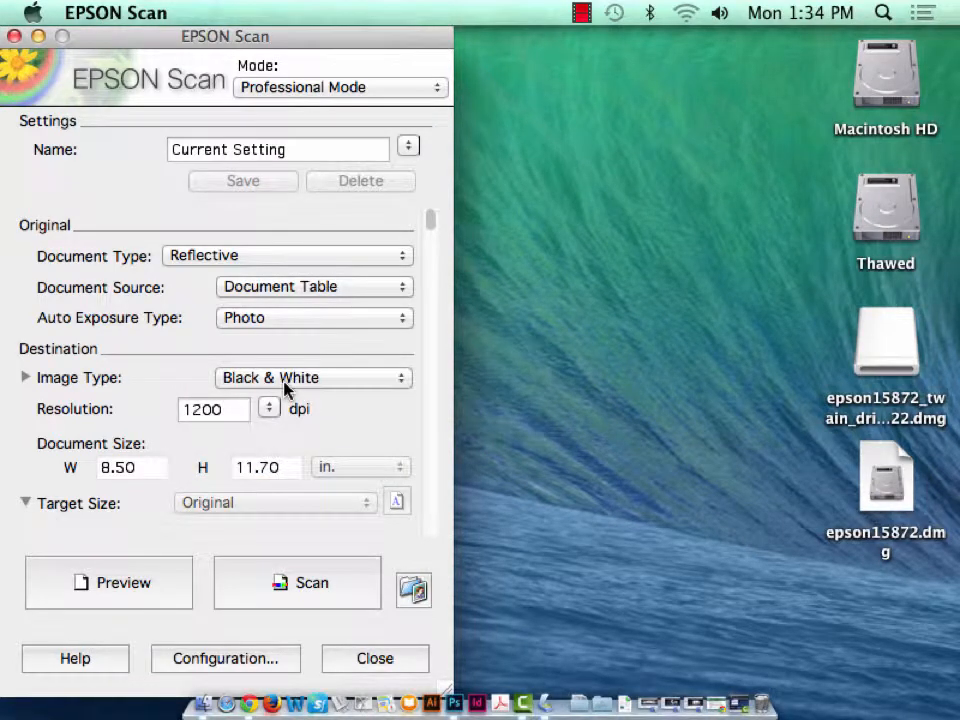
Try a scan resolution of 150 dpi and replace it with 300 dpi
double_click(183, 410)
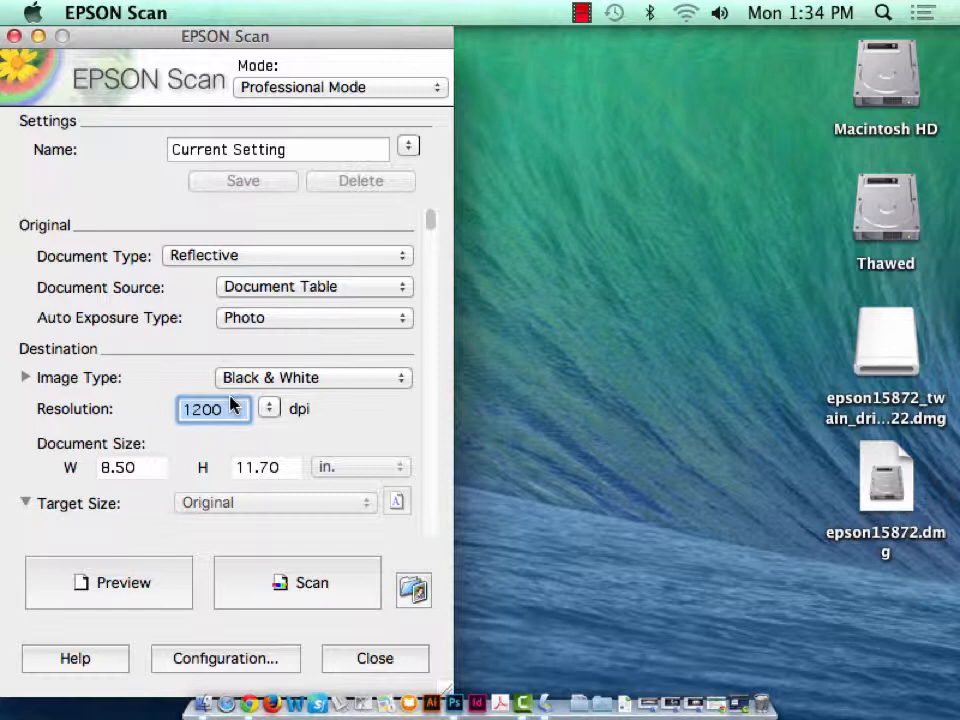
text(150)
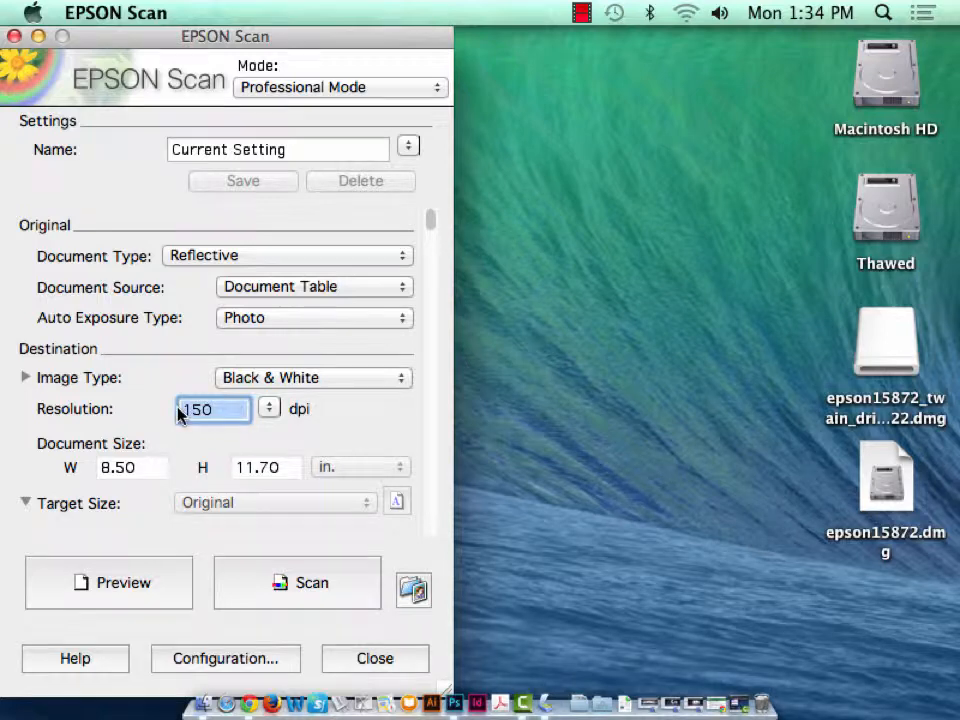
drag(222, 418, 172, 415)
drag(236, 416, 168, 413)
text(300)
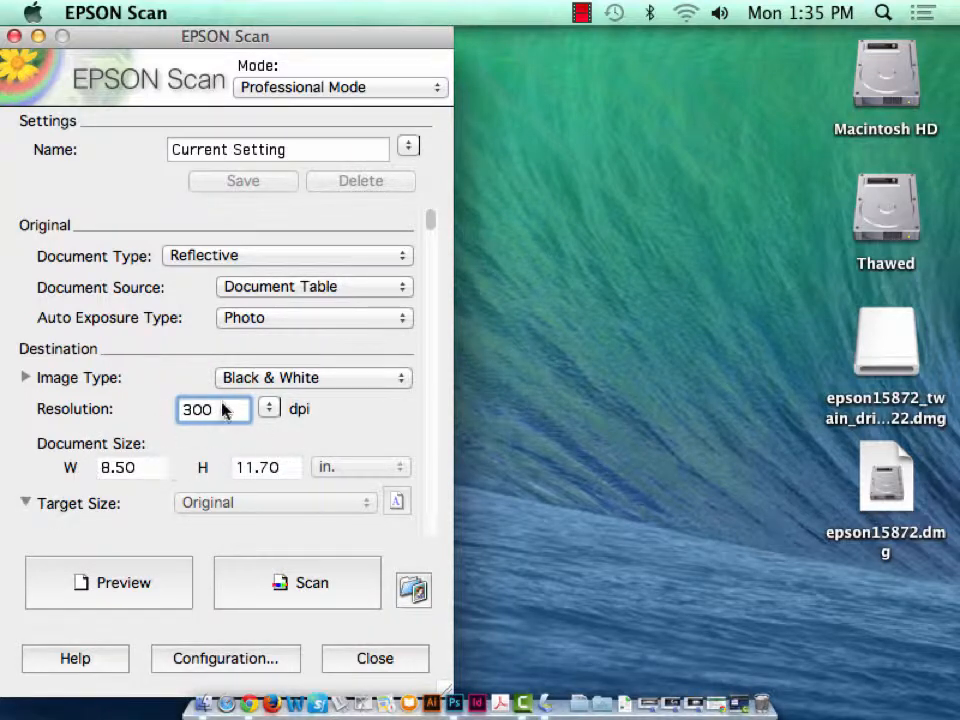
Preview the scan and draw a marquee around the canoe drawing, about 8.10 by 8.07 inches
click(127, 586)
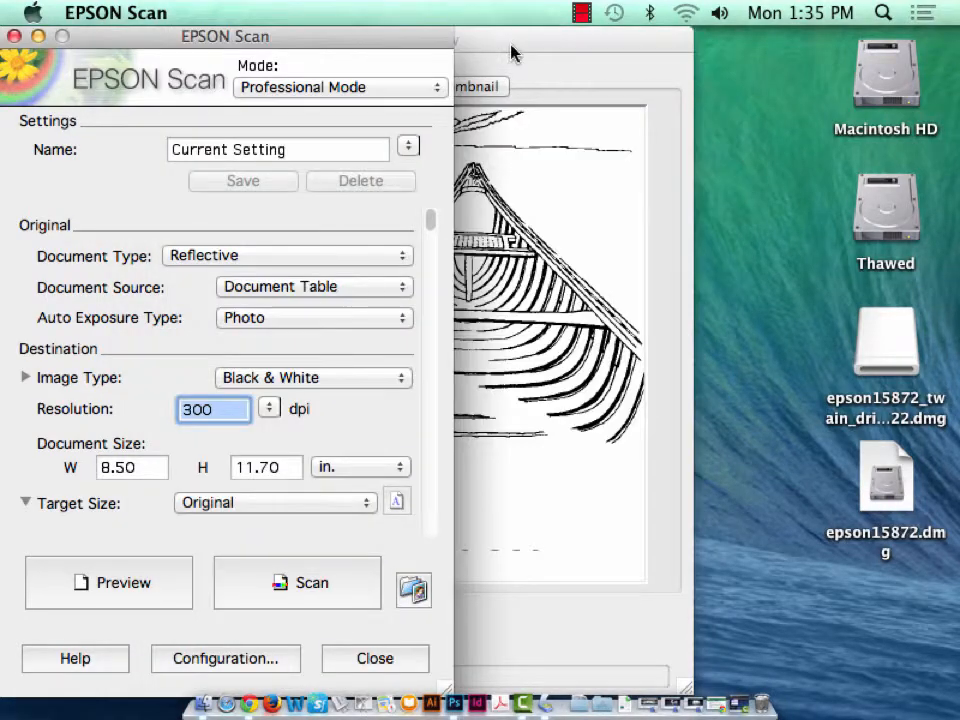
drag(510, 52, 744, 46)
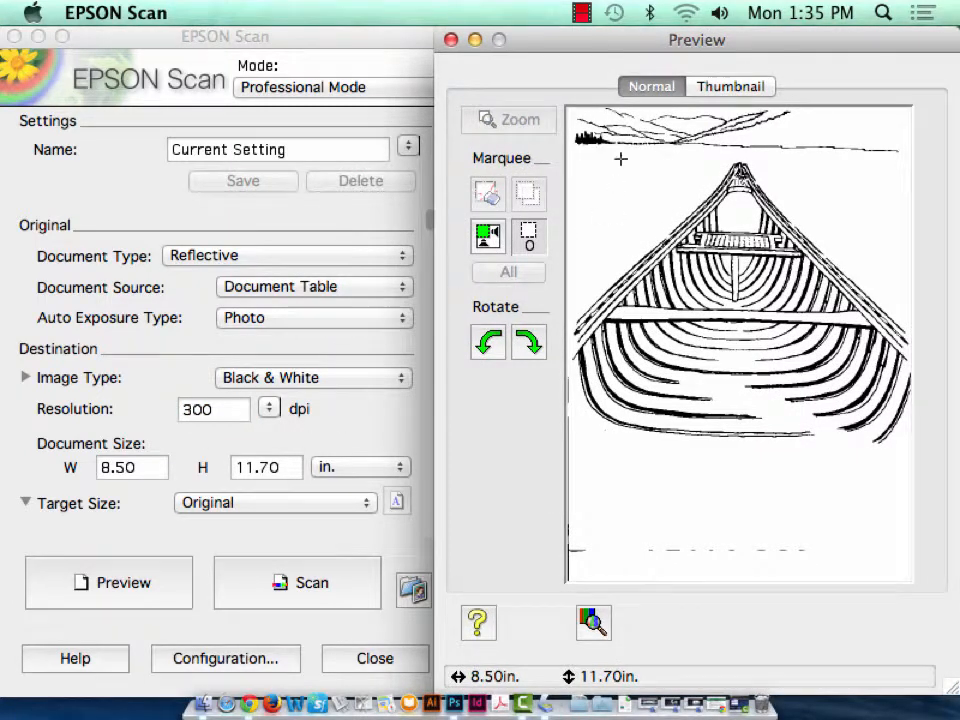
drag(577, 108, 903, 434)
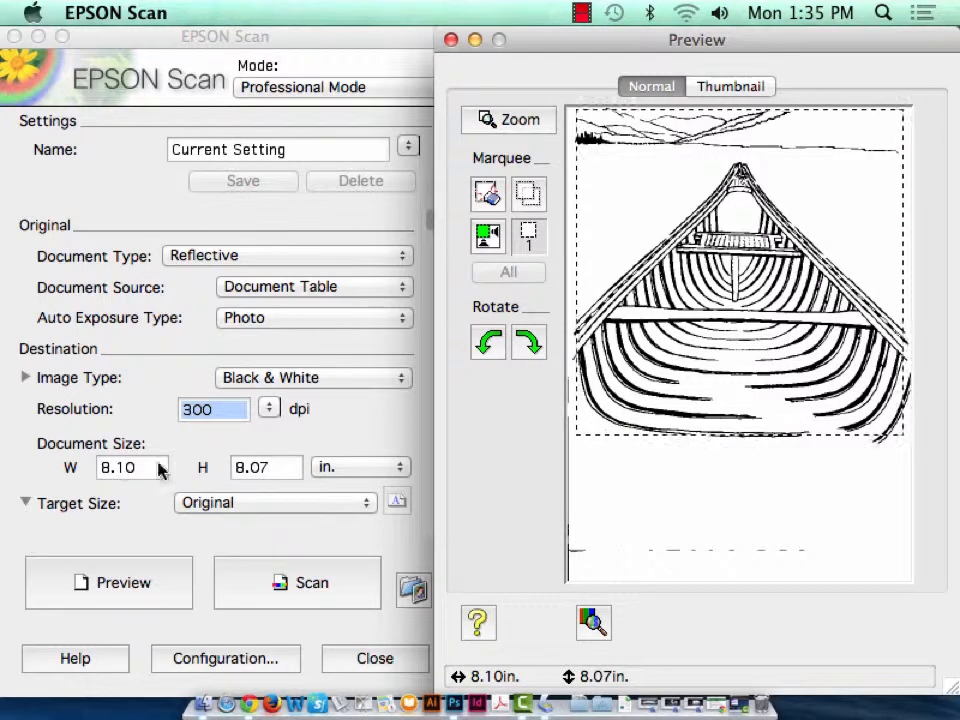
Try a document height of 10 inches, and shrink the marquee around the canoe to about 8.13 inches high
click(245, 469)
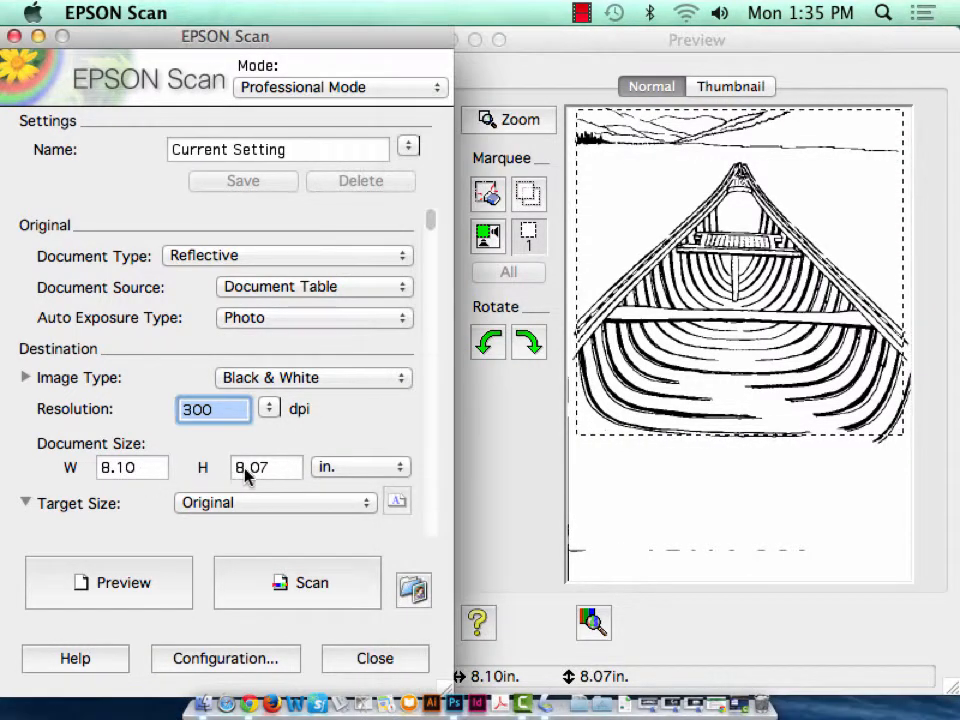
click(268, 471)
text(10)
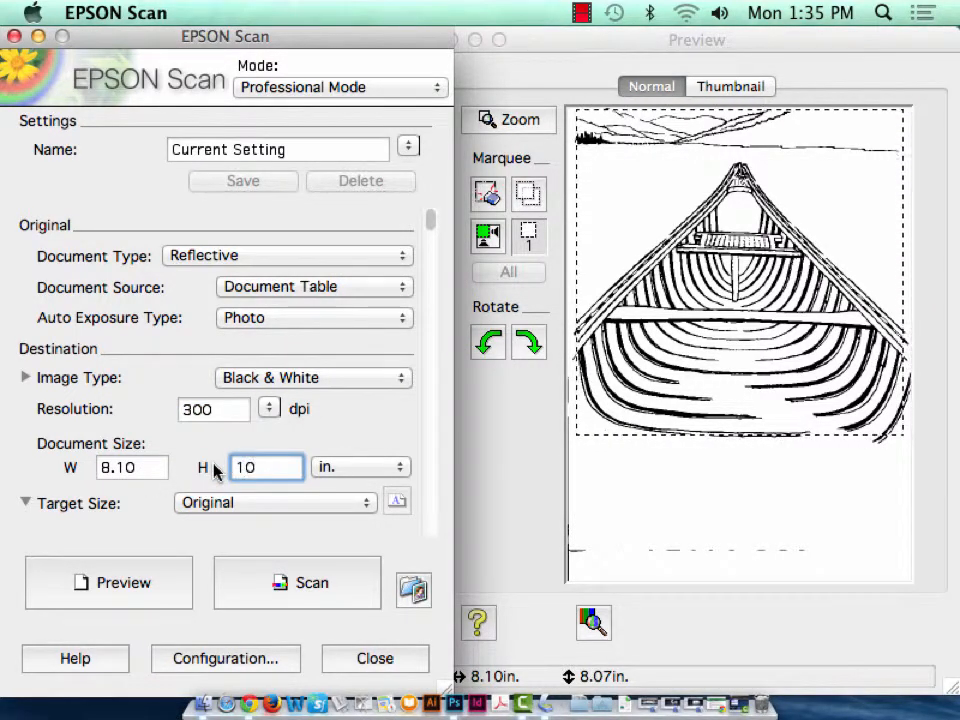
key(Tab)
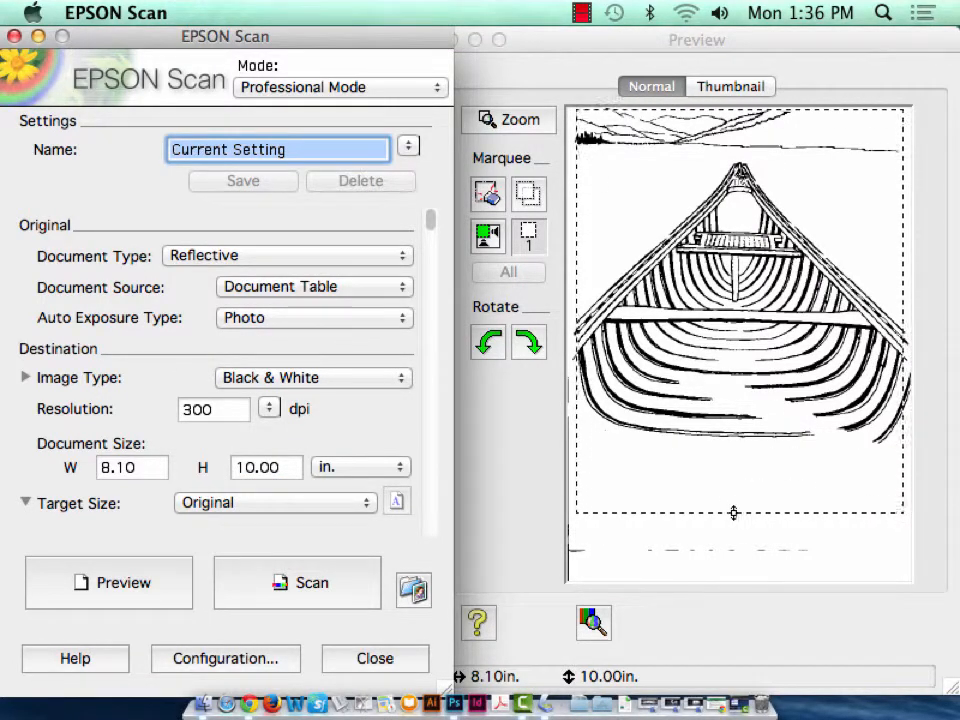
drag(733, 513, 741, 436)
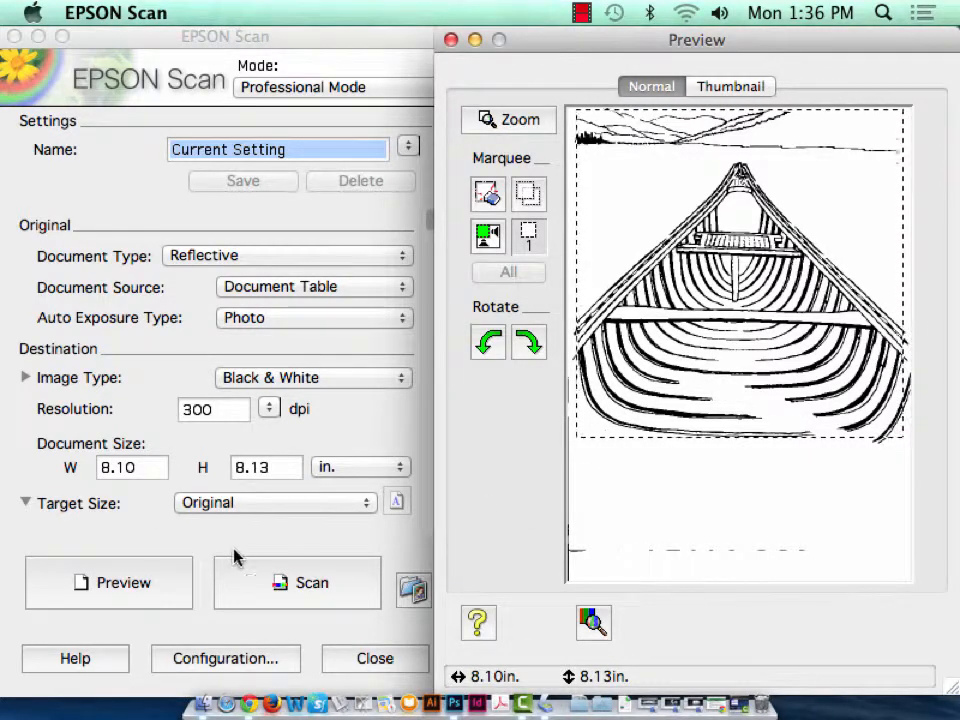
Set the target width to 5 inches in the target size settings and lock the target size
click(49, 506)
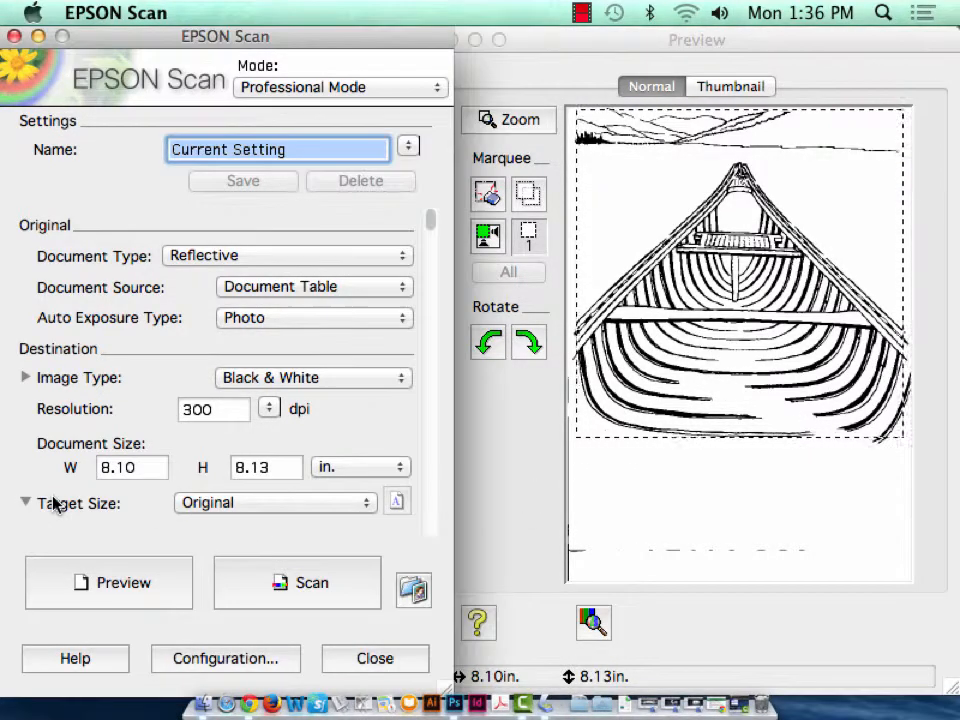
click(26, 504)
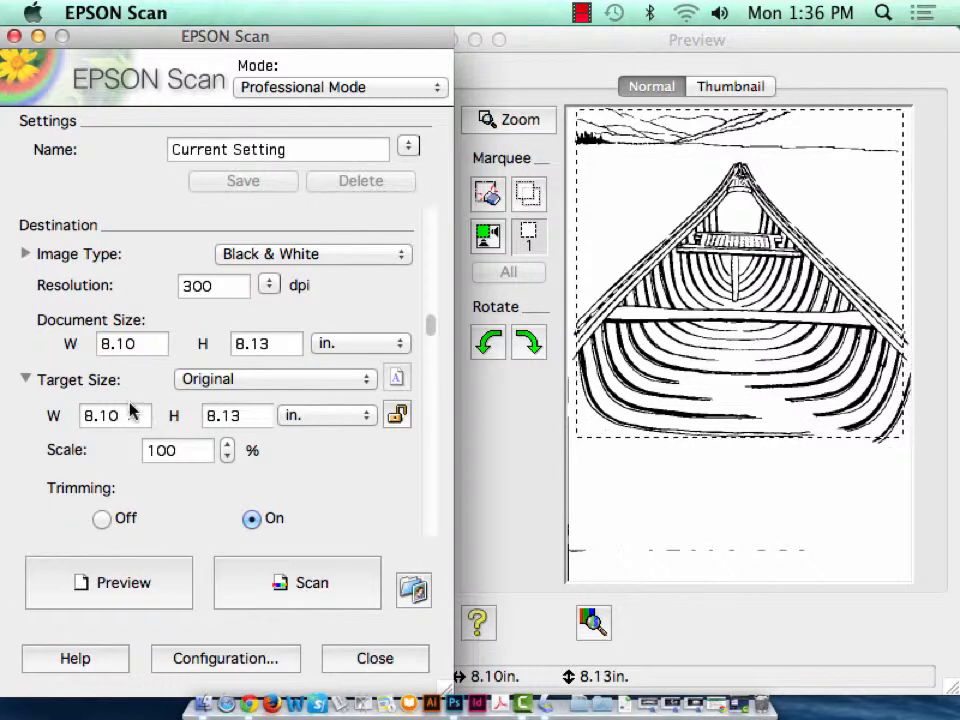
click(396, 416)
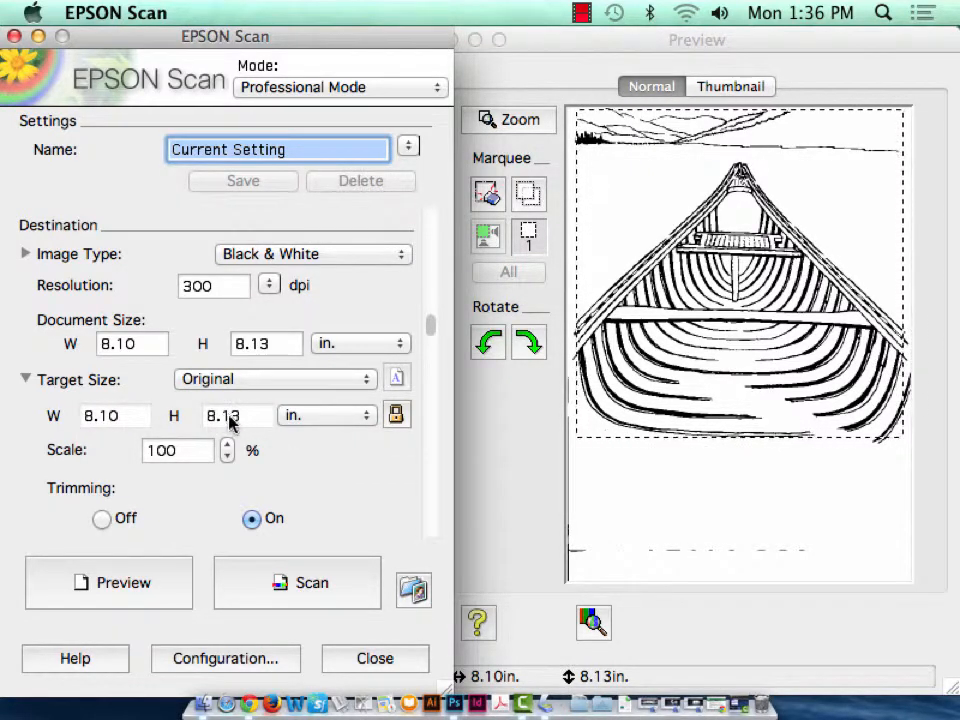
click(100, 418)
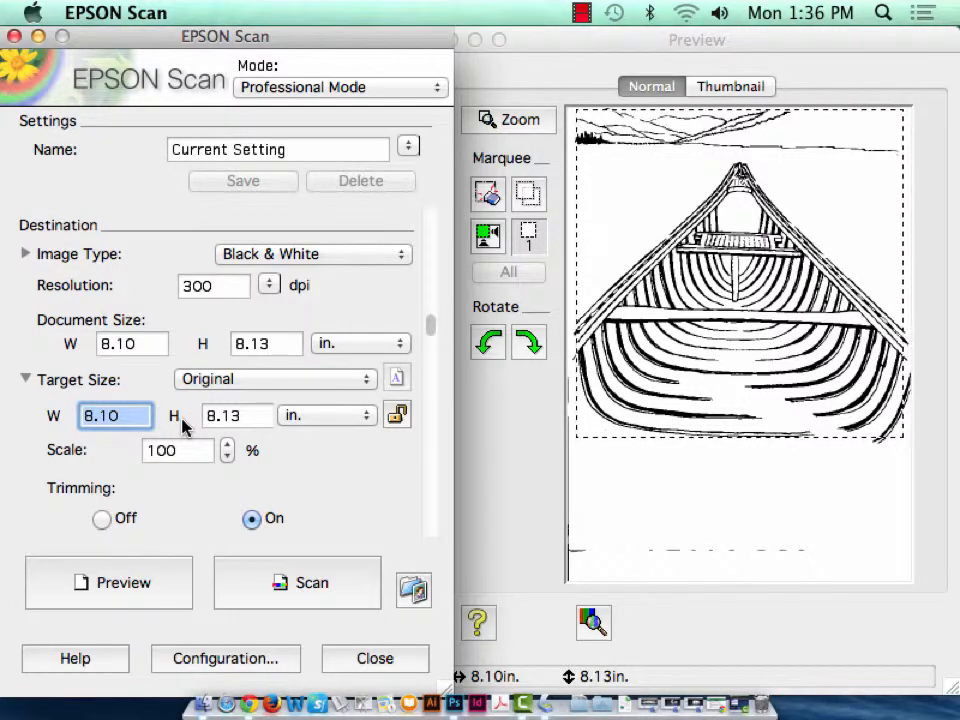
text(5)
key(BackSpace)
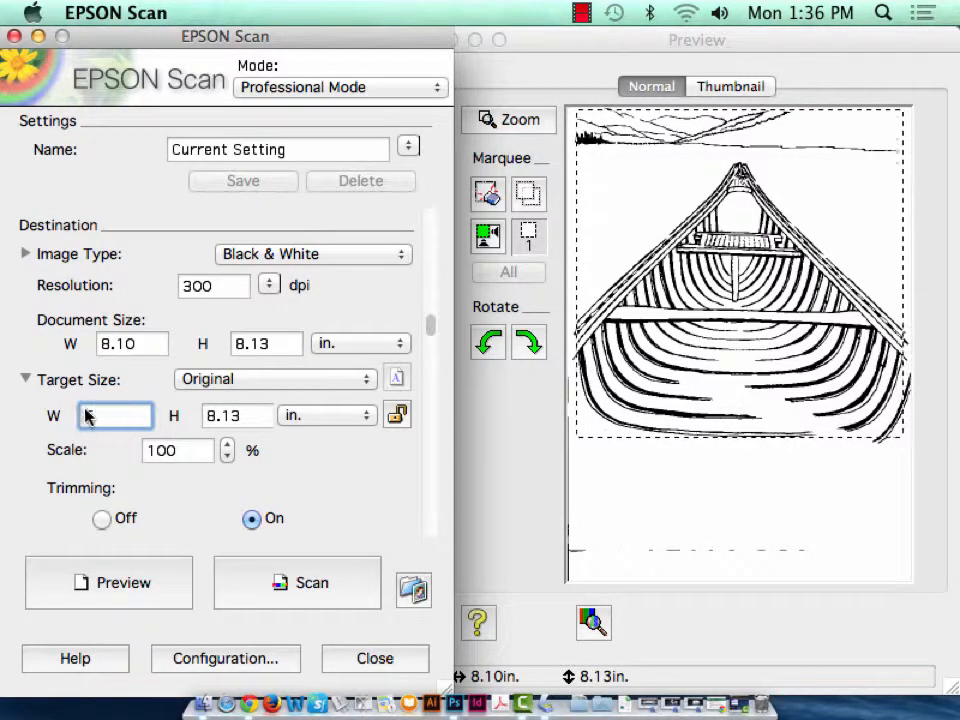
text(5)
click(395, 414)
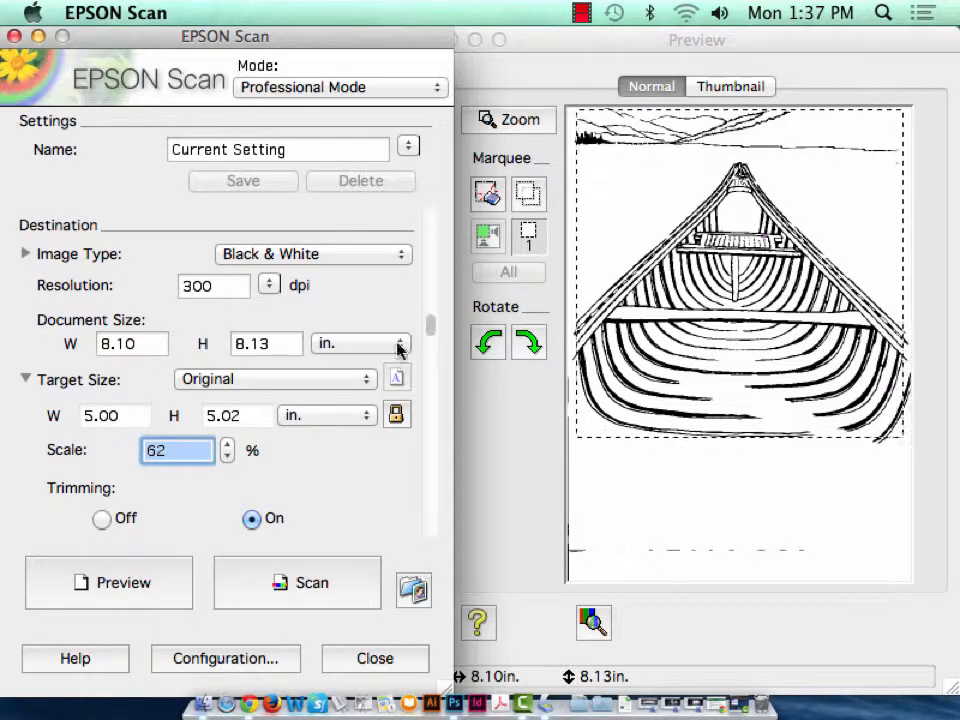
Lower the threshold to 77 and review the rest of the scan settings
drag(430, 330, 436, 467)
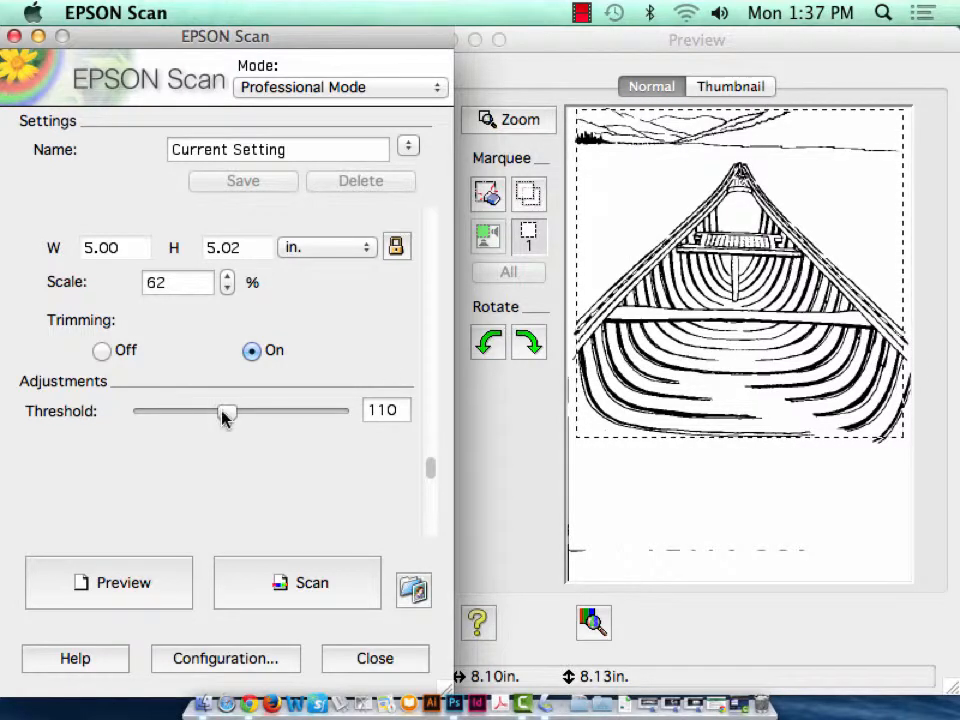
mouse_move(228, 417)
mouse_down()
mouse_move(178, 422)
mouse_move(321, 422)
mouse_move(230, 434)
mouse_move(193, 422)
mouse_move(202, 418)
mouse_up()
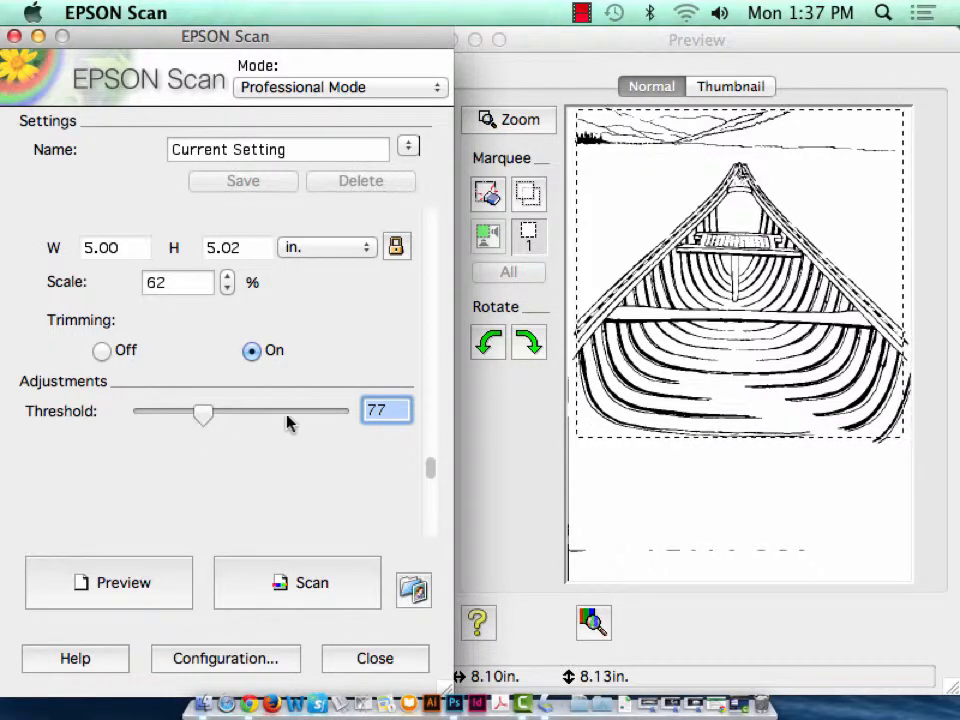
drag(430, 478, 321, 223)
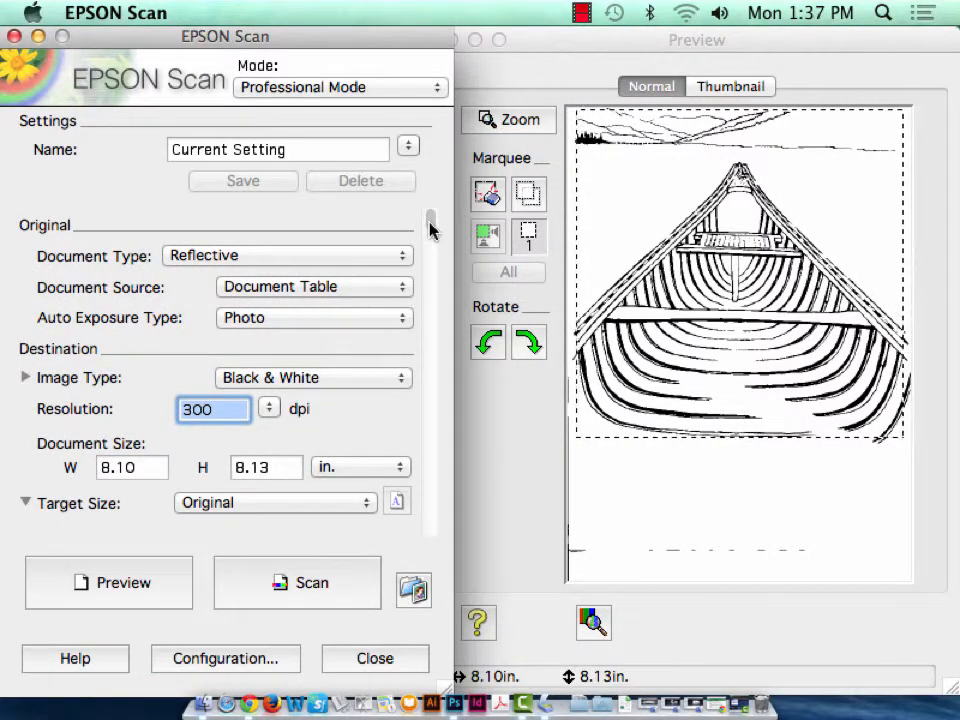
drag(429, 225, 431, 463)
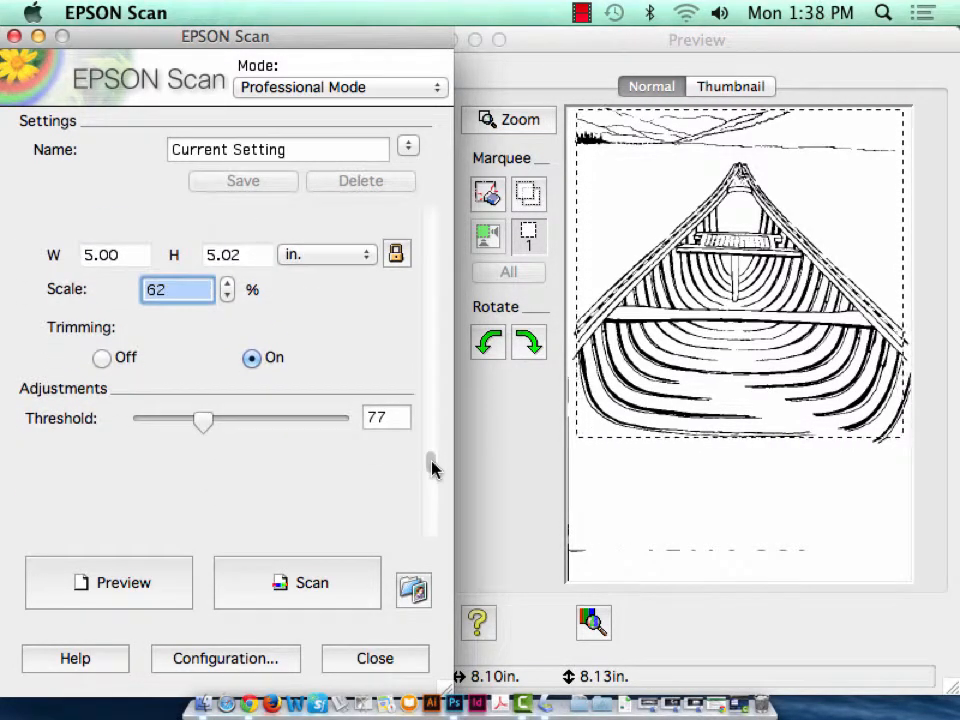
Start the scan and, after trying Documents as the save location, return it to Other with the Desktop folder
click(315, 585)
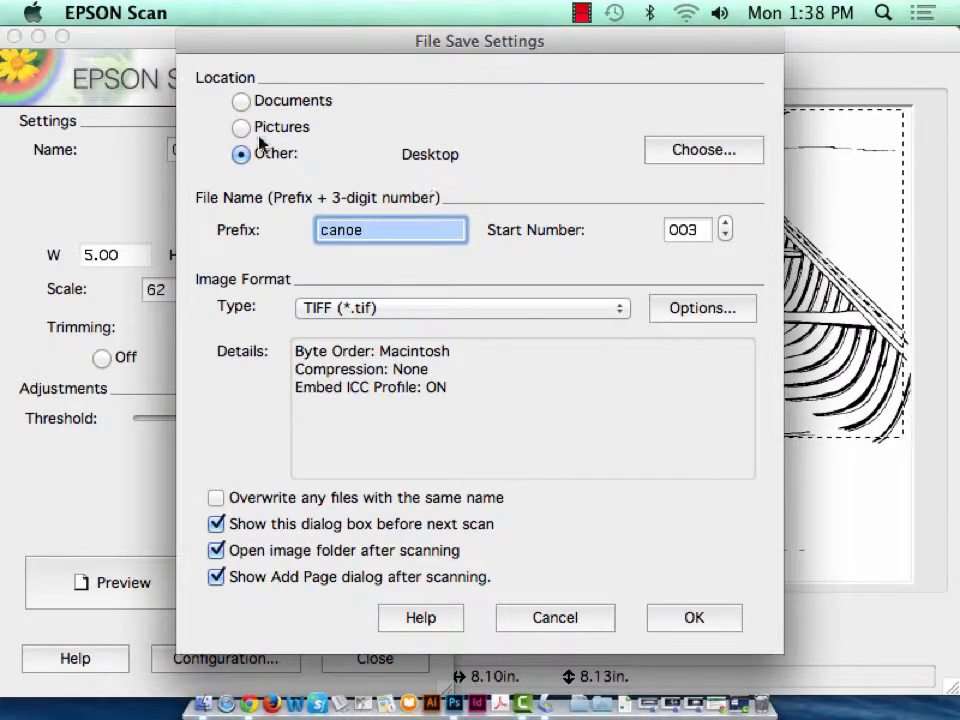
click(241, 101)
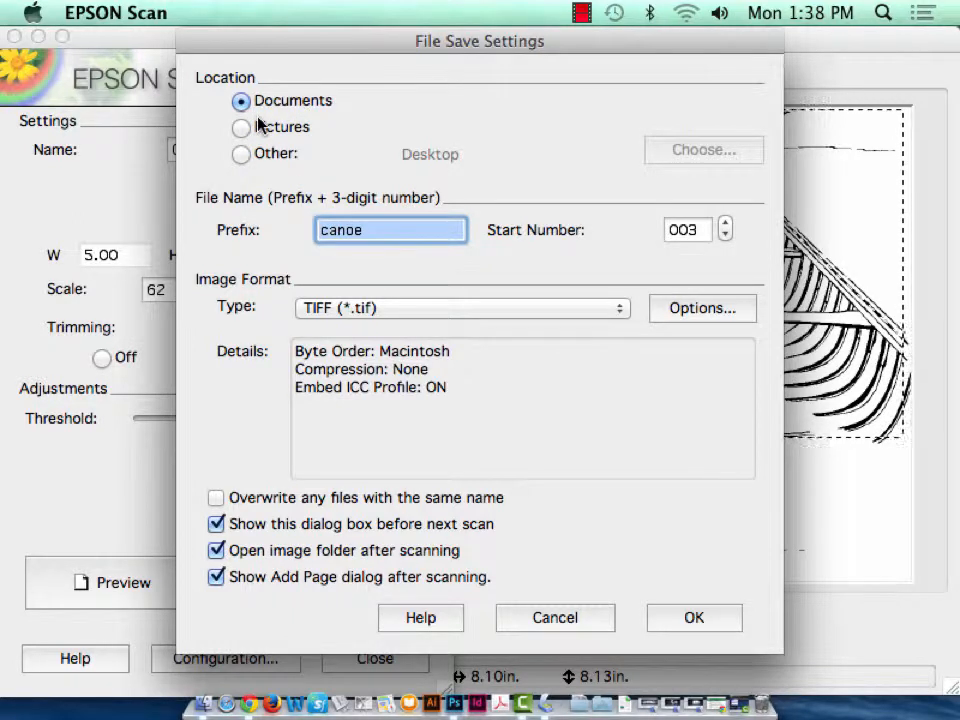
click(240, 153)
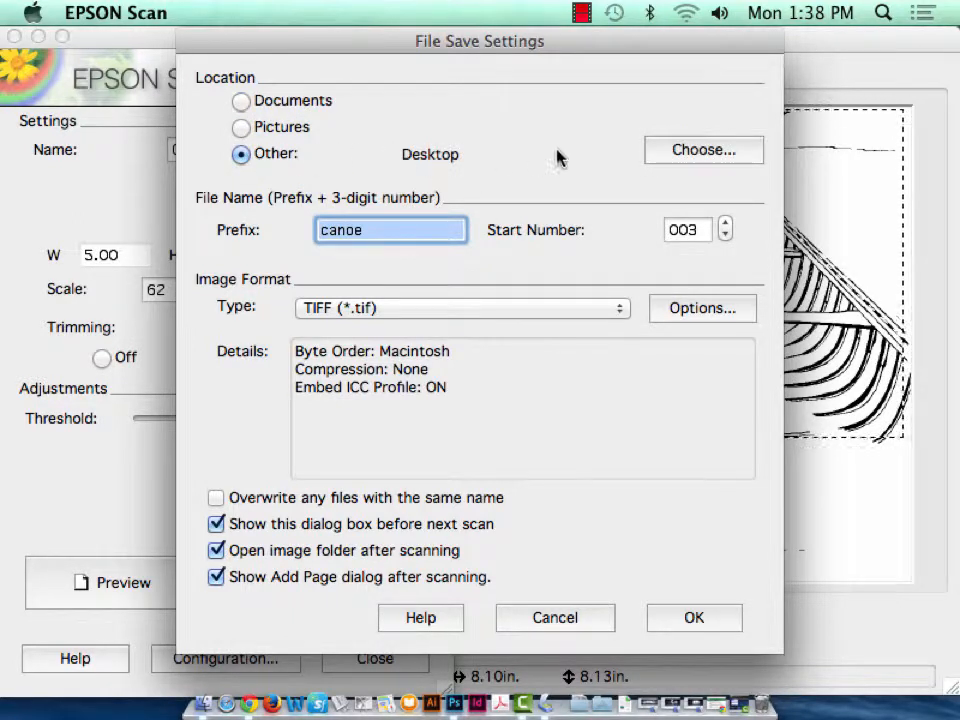
click(714, 154)
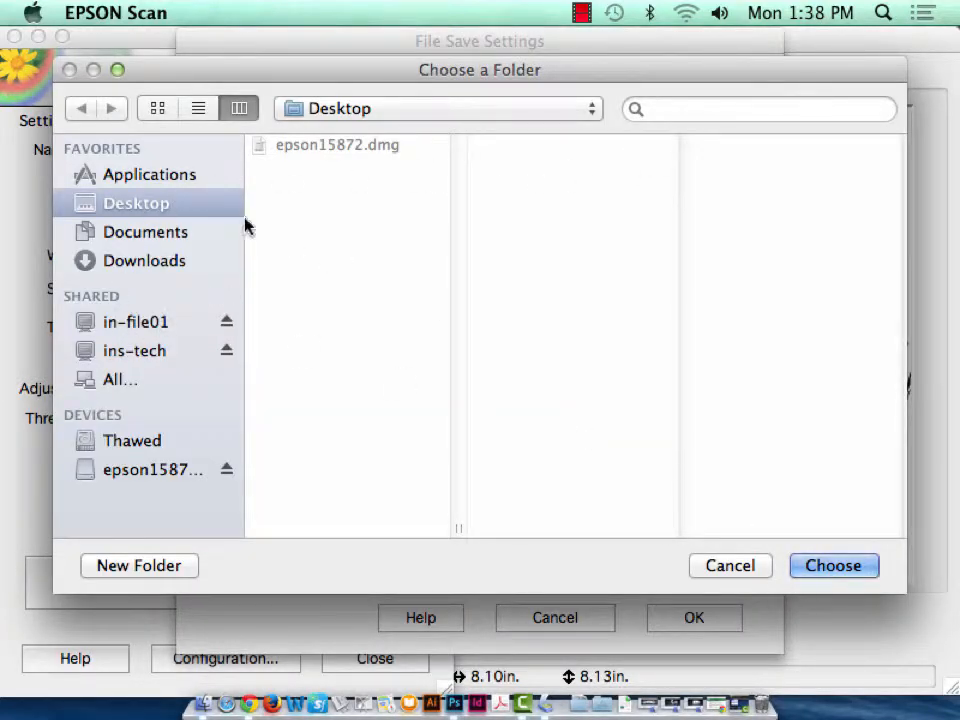
click(716, 560)
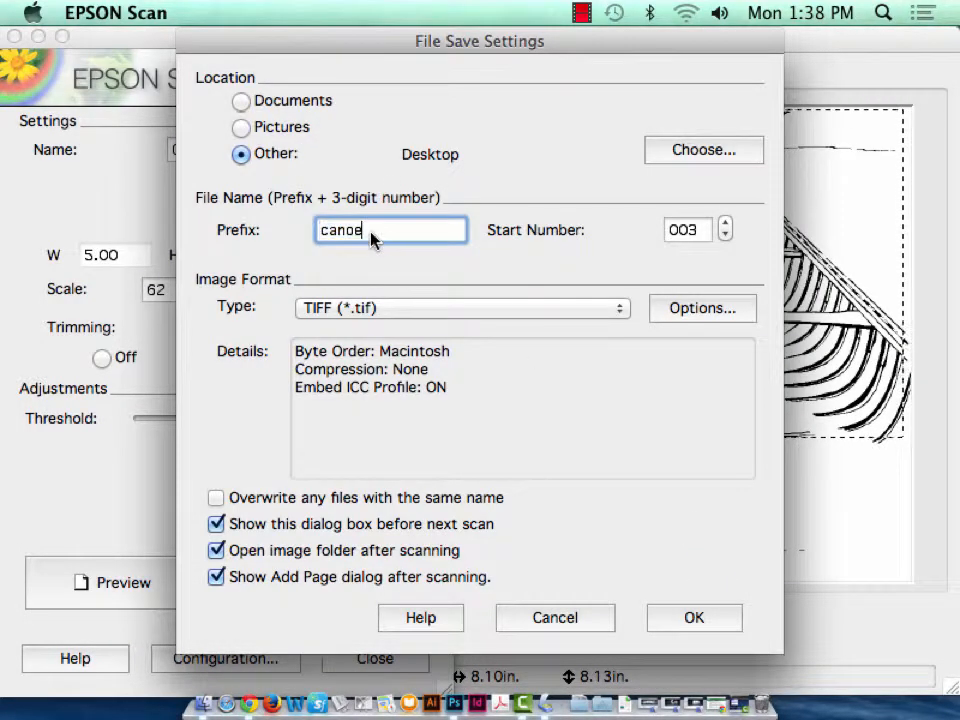
Try img as the file name prefix and replace it with canoe
text(img)
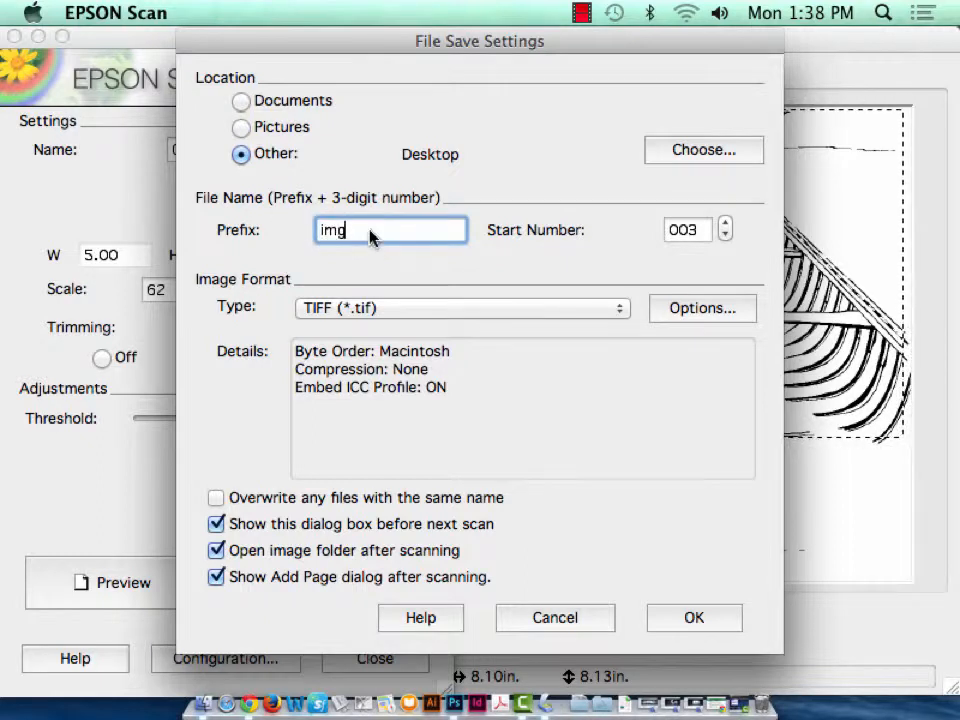
drag(368, 231, 297, 232)
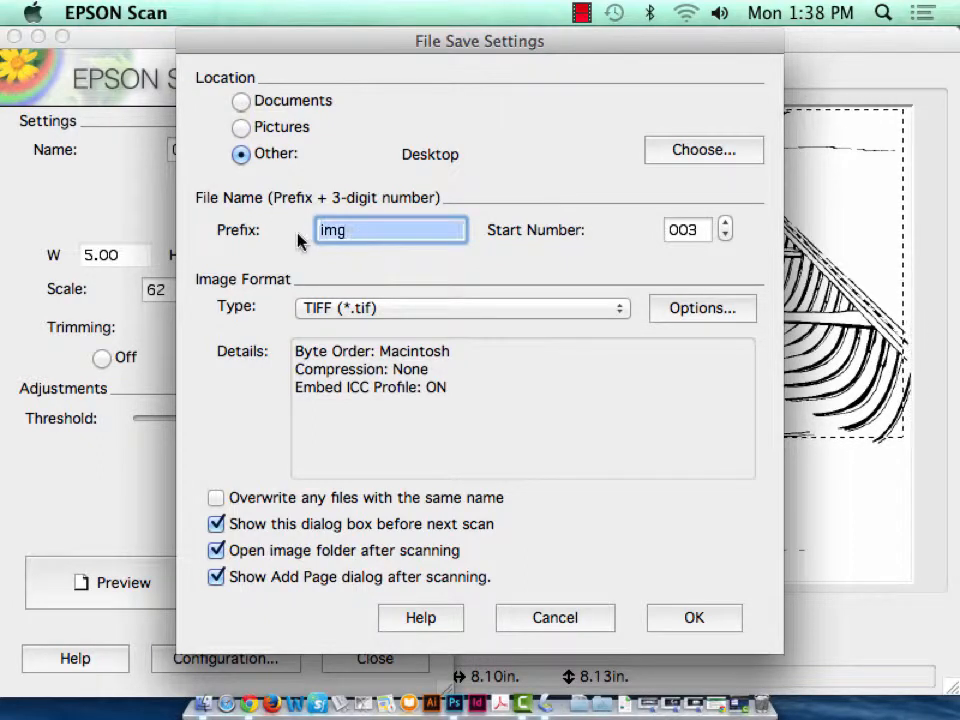
text(canoe)
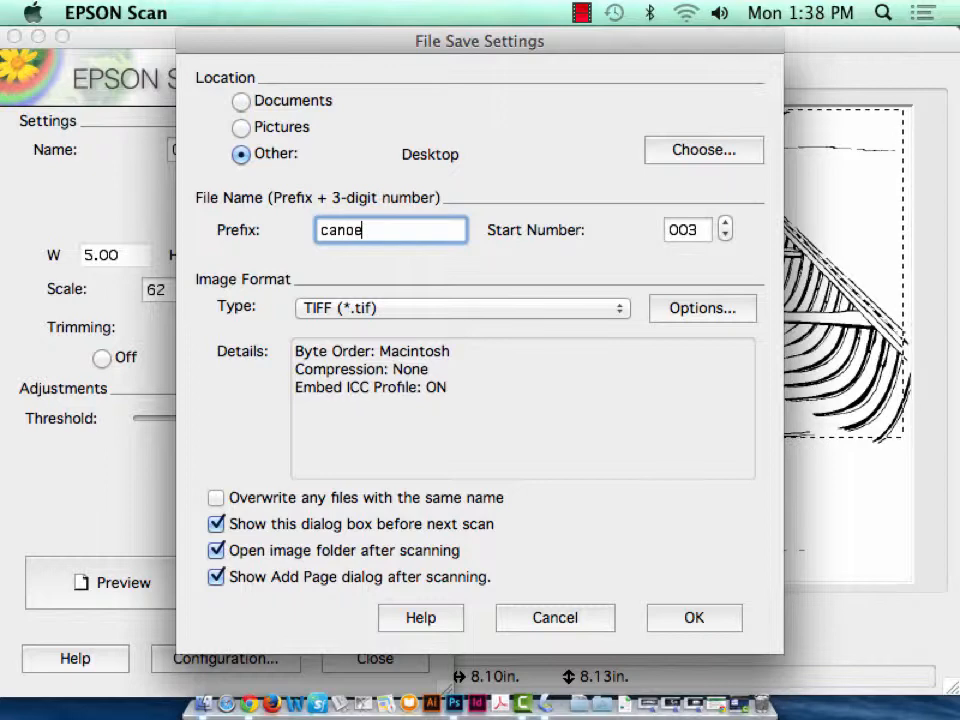
Try JPEG as the image format, return it to TIFF, and run the scan with these save settings
click(478, 310)
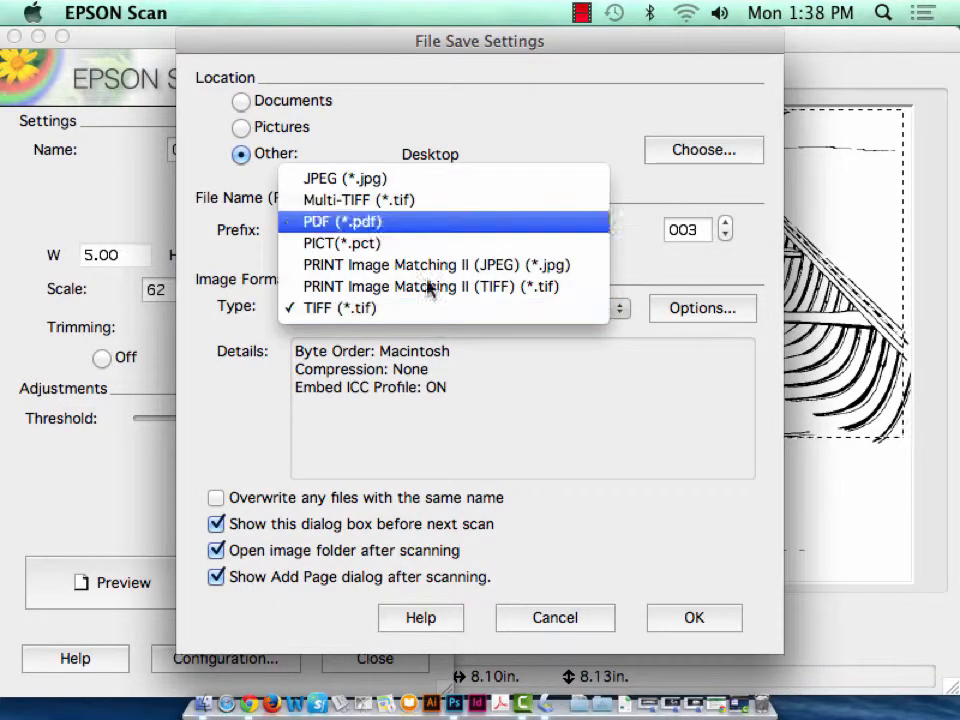
click(400, 178)
click(407, 312)
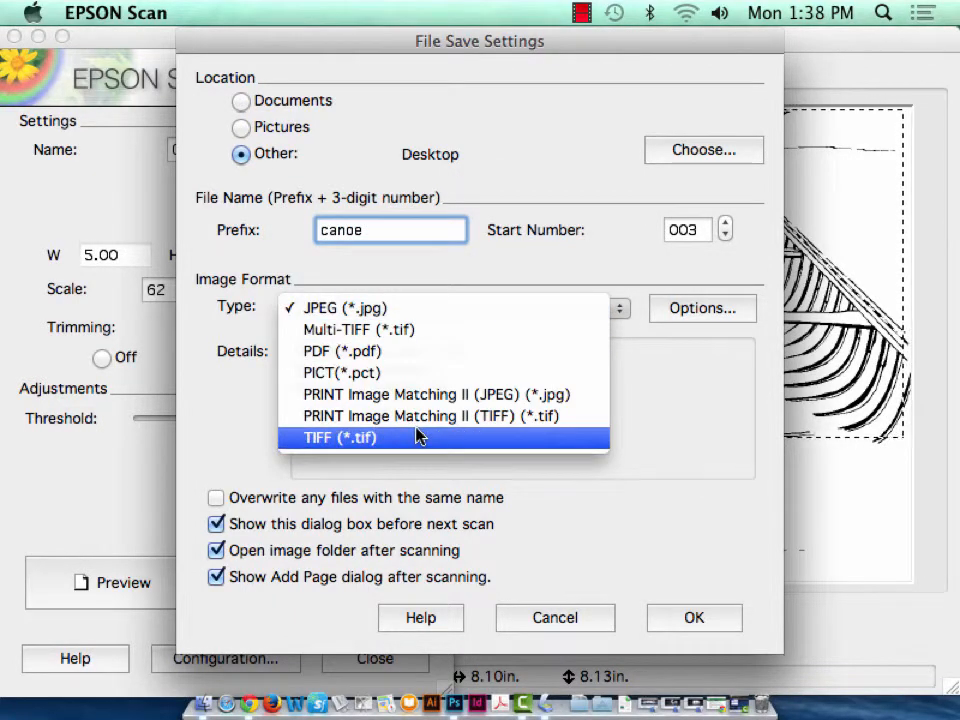
click(416, 435)
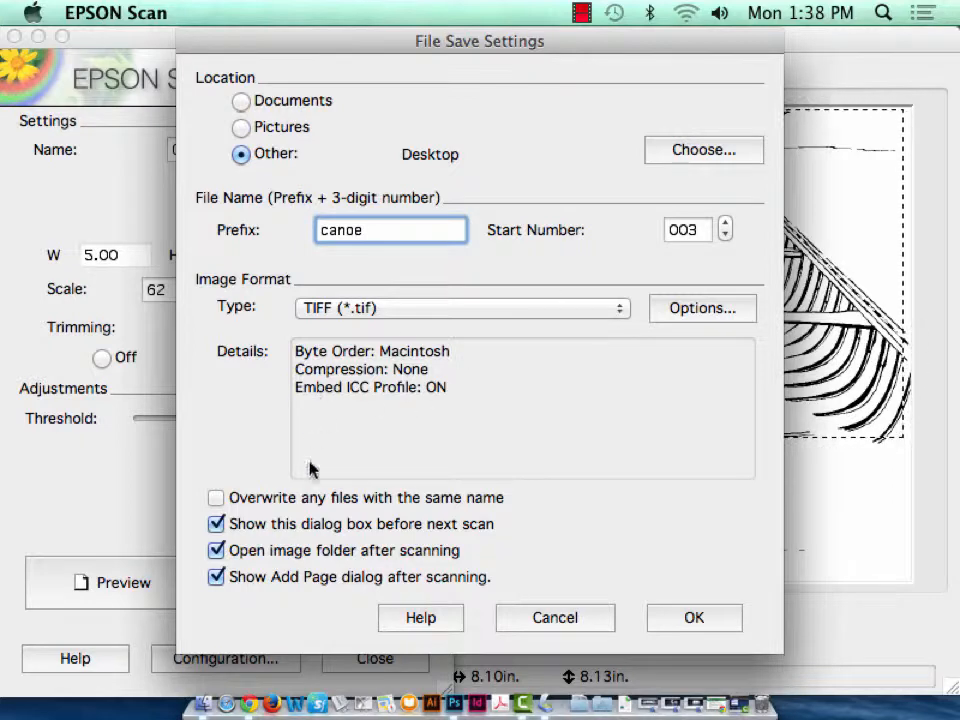
click(700, 619)
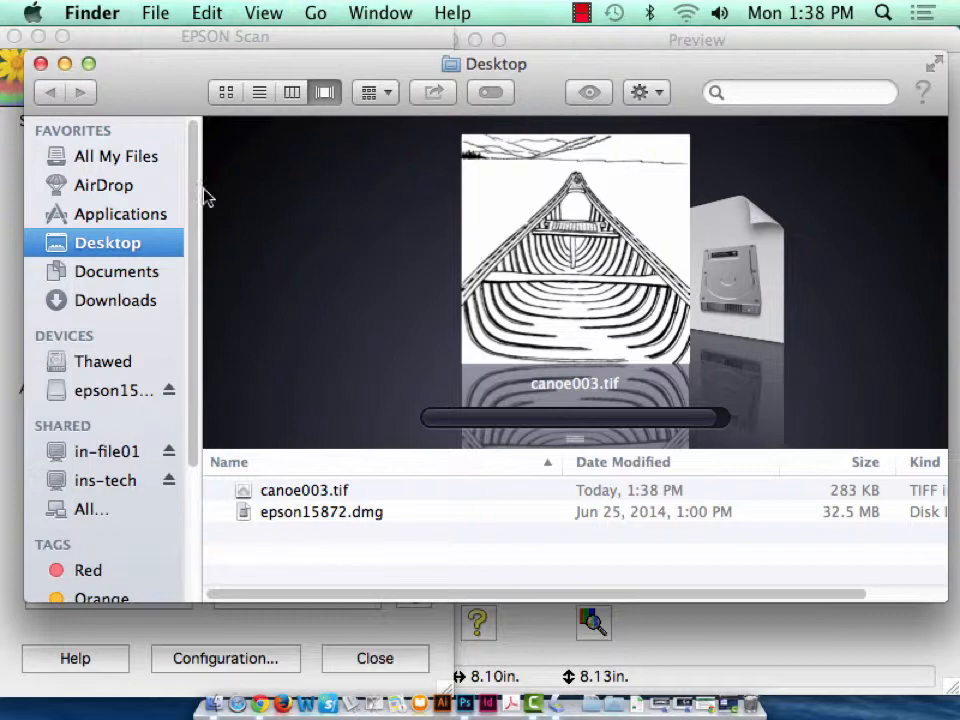
Close the Desktop folder window and minimize the EPSON Scan and Preview windows to reveal the desktop
click(40, 63)
click(38, 32)
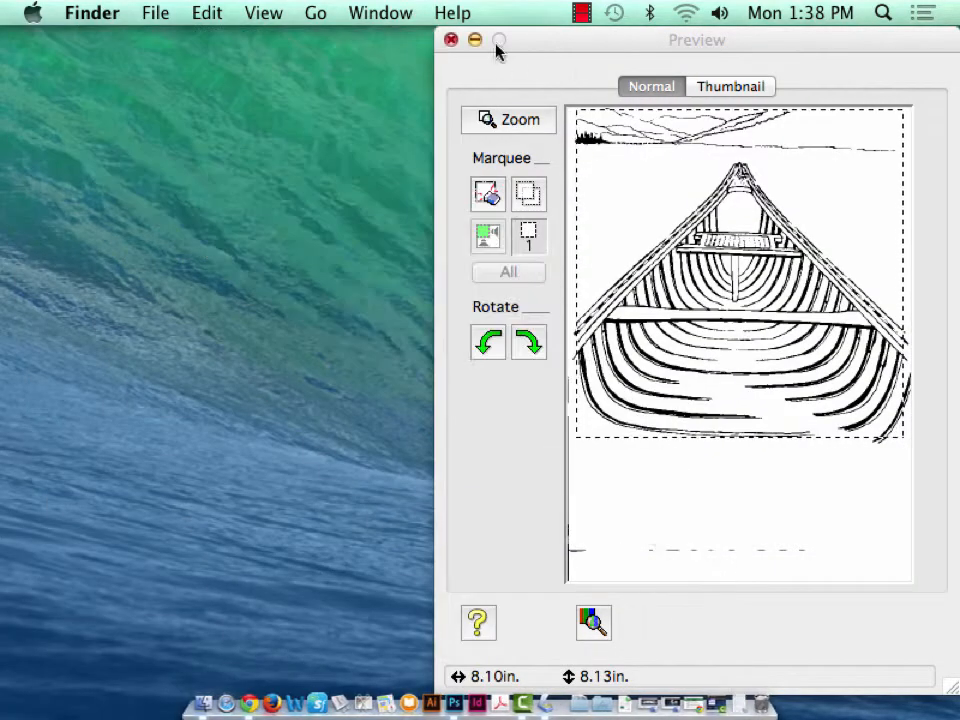
click(475, 40)
Open canoe003.tif from the desktop in Photoshop
click(903, 490)
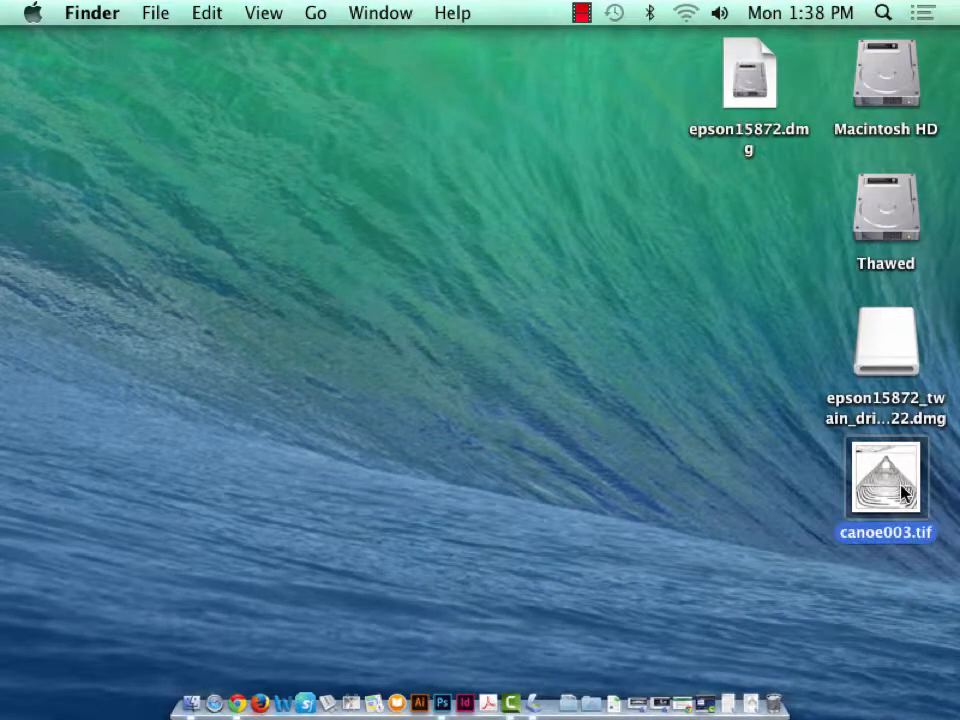
drag(901, 486, 606, 133)
drag(884, 466, 622, 234)
drag(887, 487, 746, 390)
drag(887, 491, 441, 710)
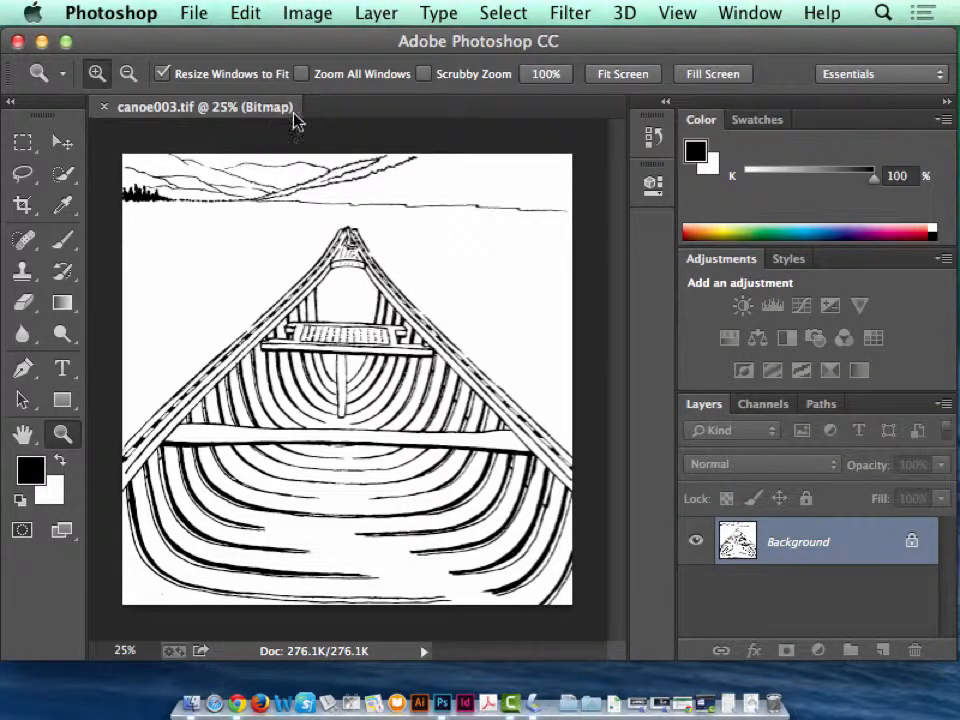
Close the image, minimize Photoshop, and open canoe003.tif in it again from the desktop
click(103, 106)
click(41, 41)
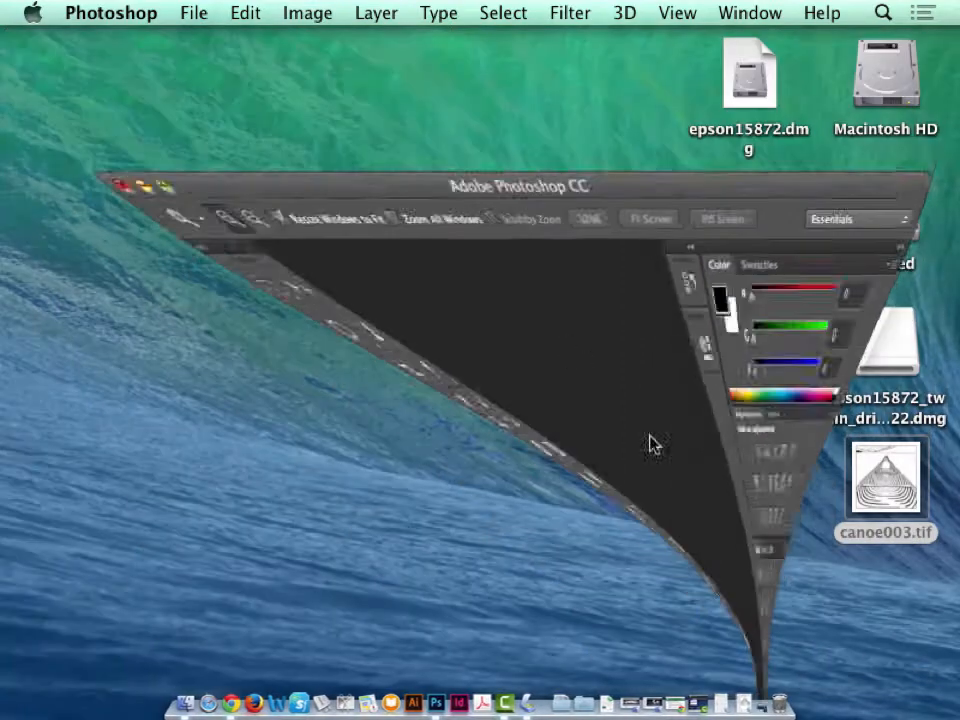
drag(895, 490, 436, 708)
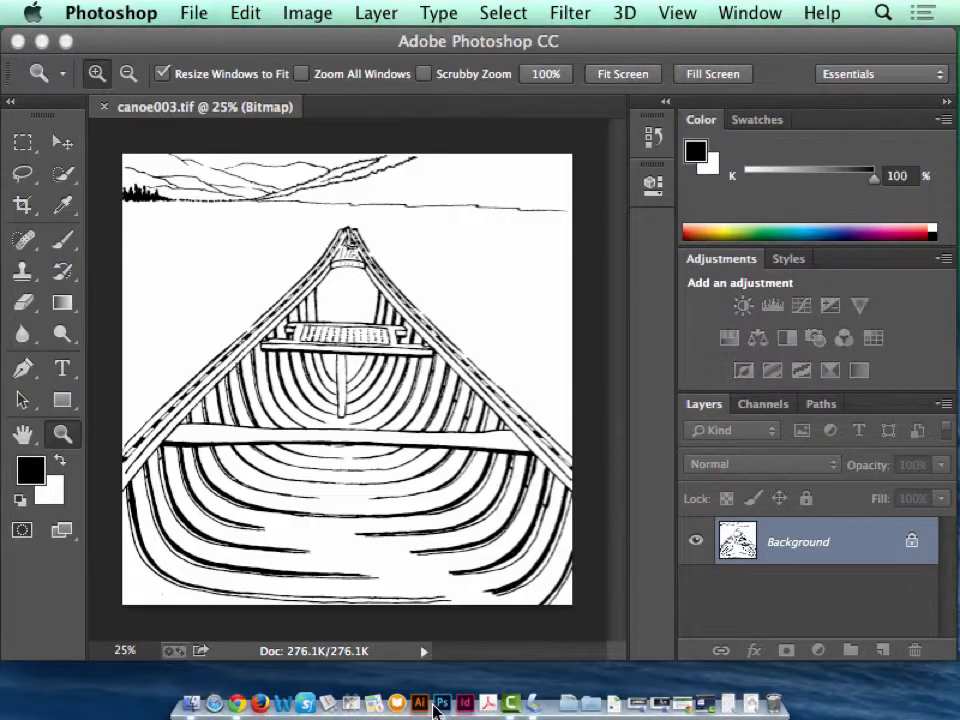
Inspect the line edges along the canoe's right gunwale up close, and zoom back out
drag(491, 388, 538, 428)
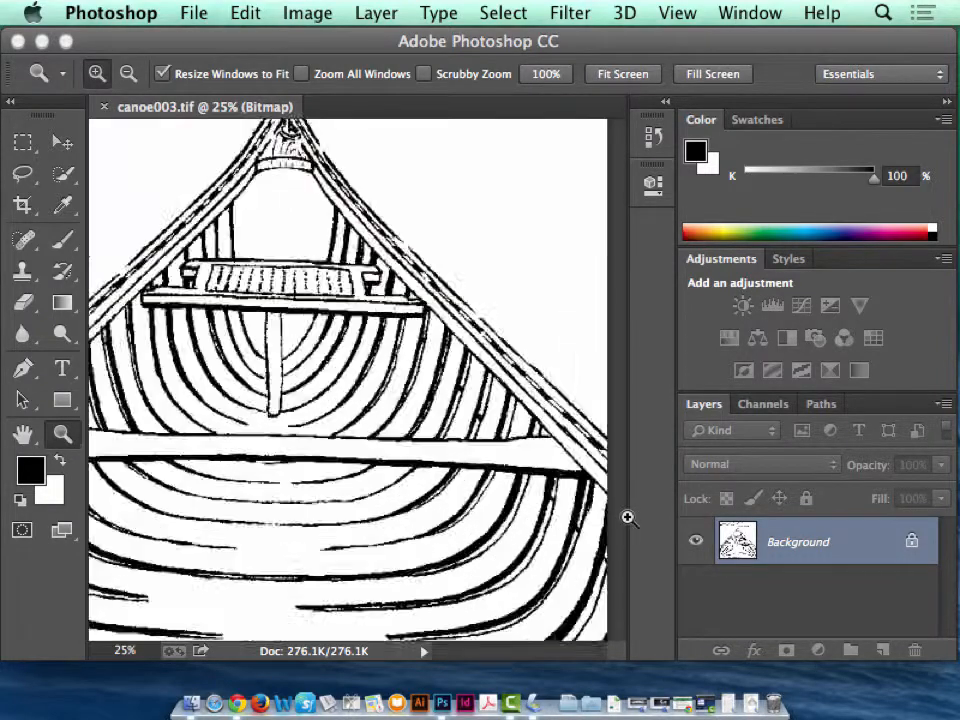
click(523, 511)
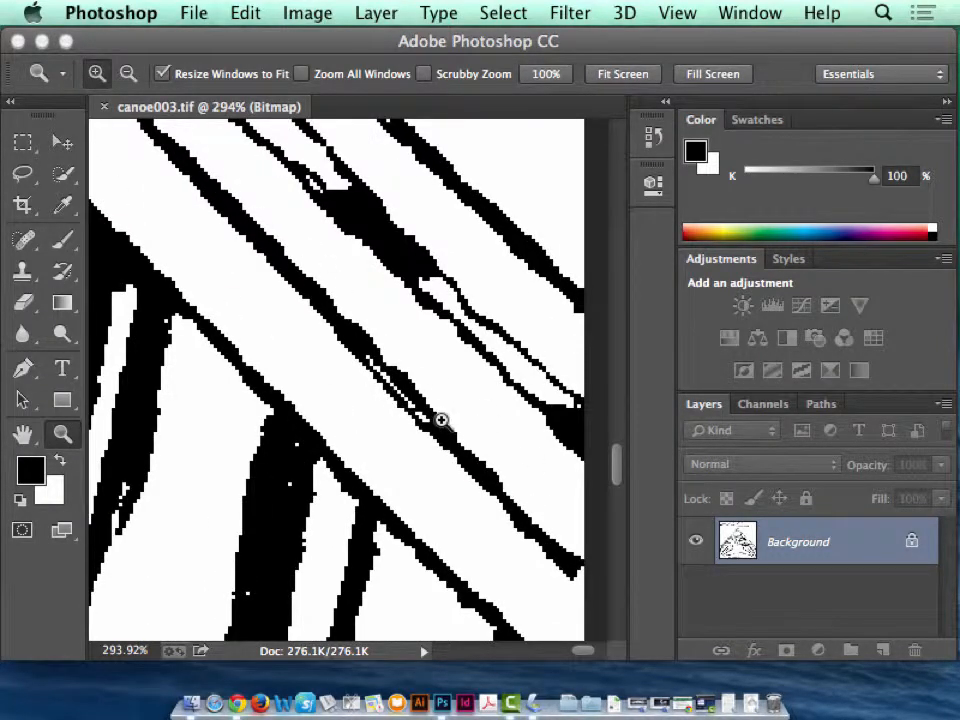
key(super+minus)
key(super+minus)
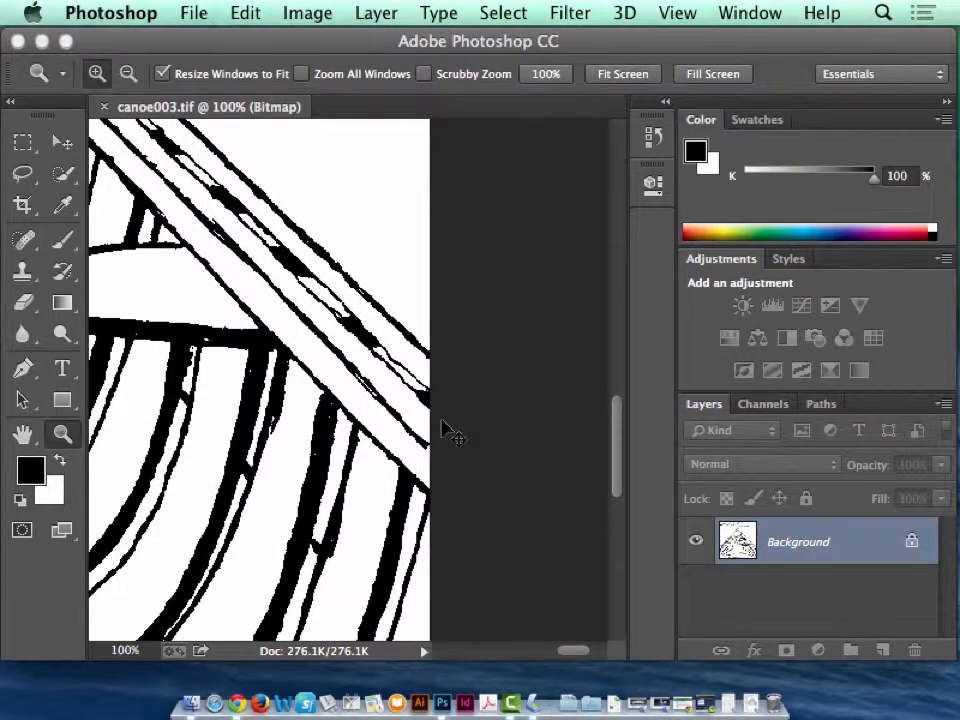
key(super+minus)
key(super+minus)
key(super+minus)
key(super+minus)
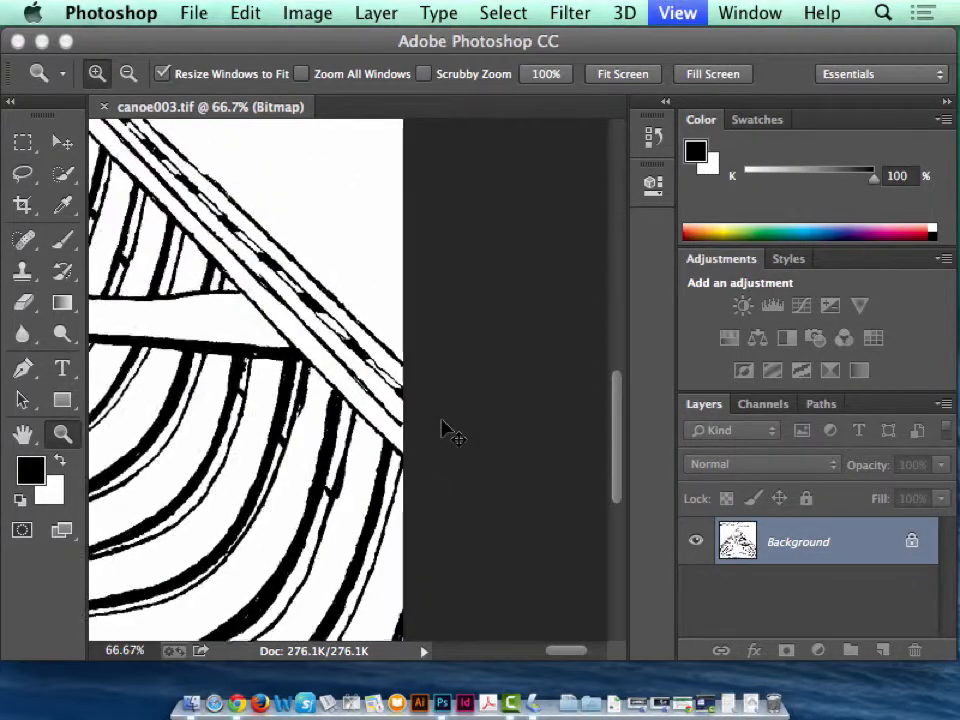
Switch from the Quick Selection Tool to the Magic Wand Tool and check its Anti-alias option
key(super+minus)
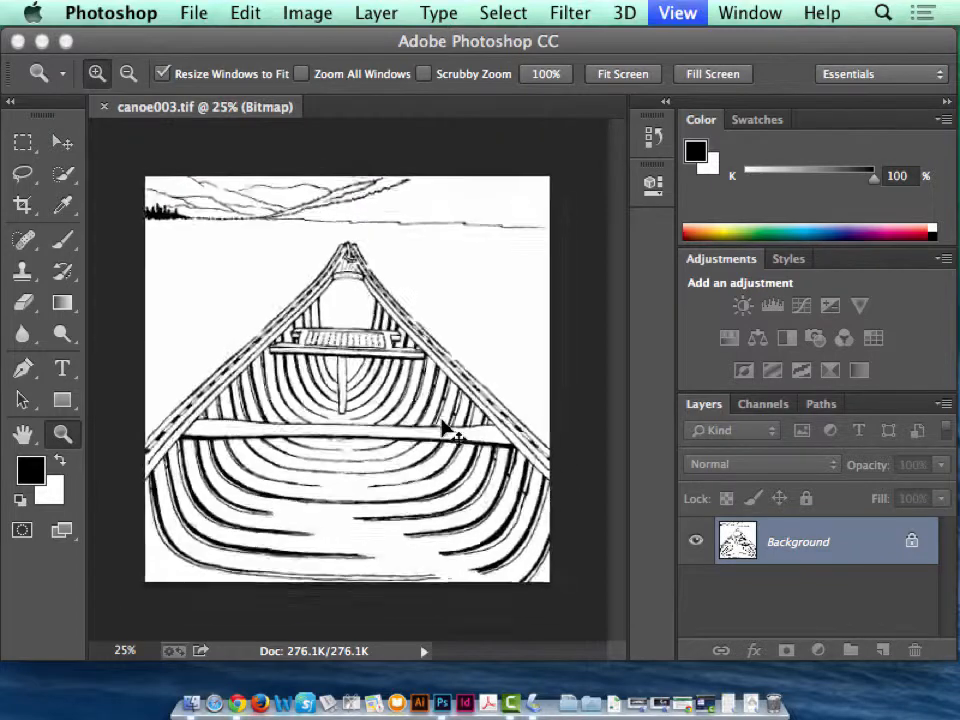
key(super+plus)
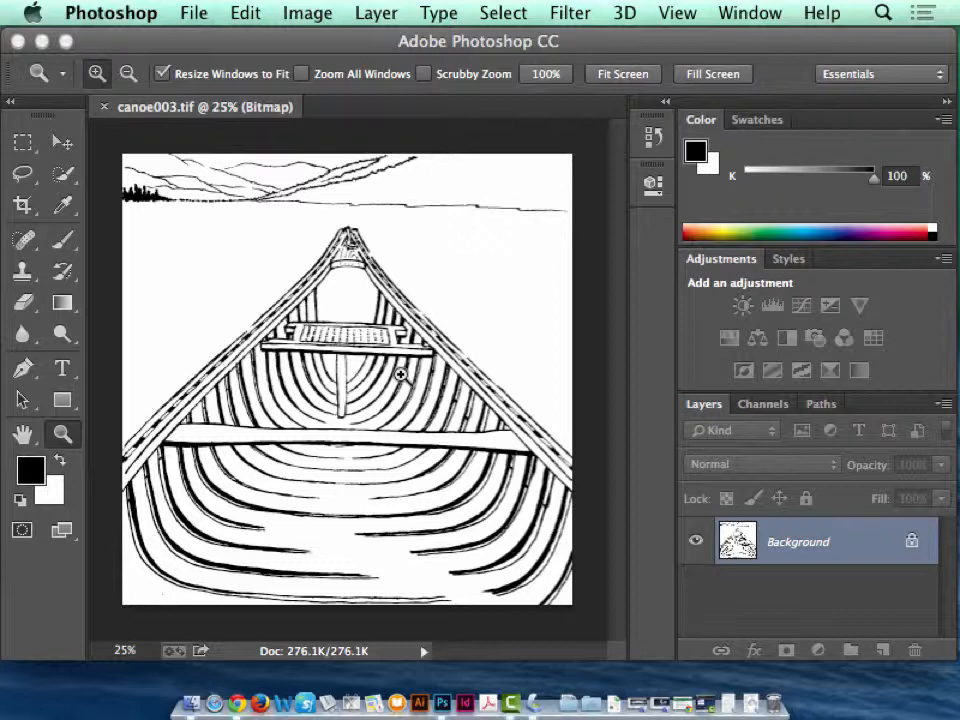
click(65, 175)
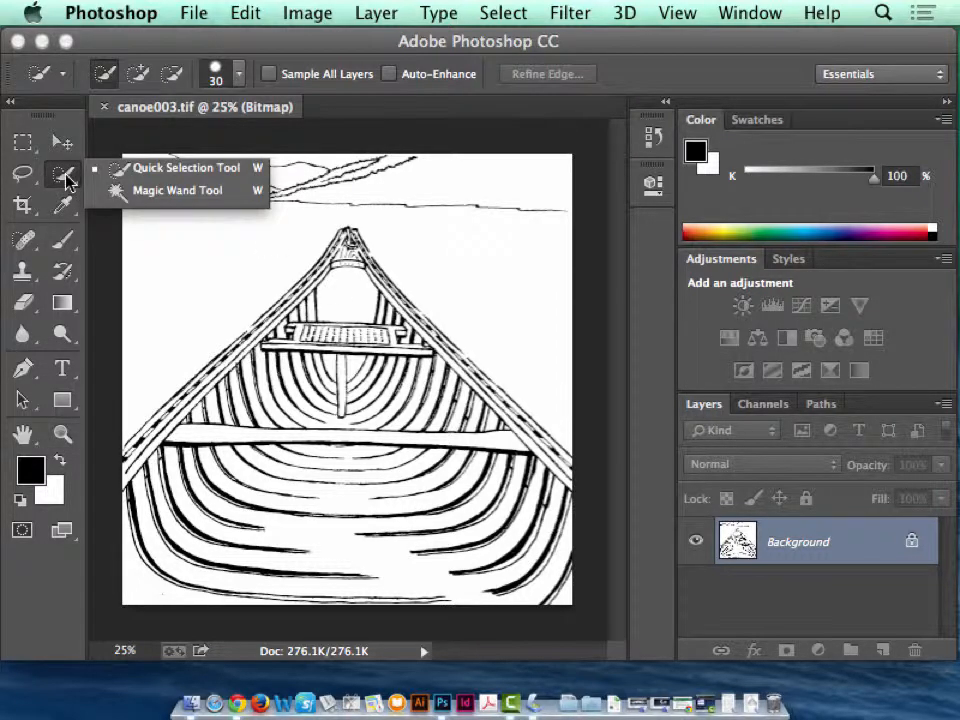
click(152, 195)
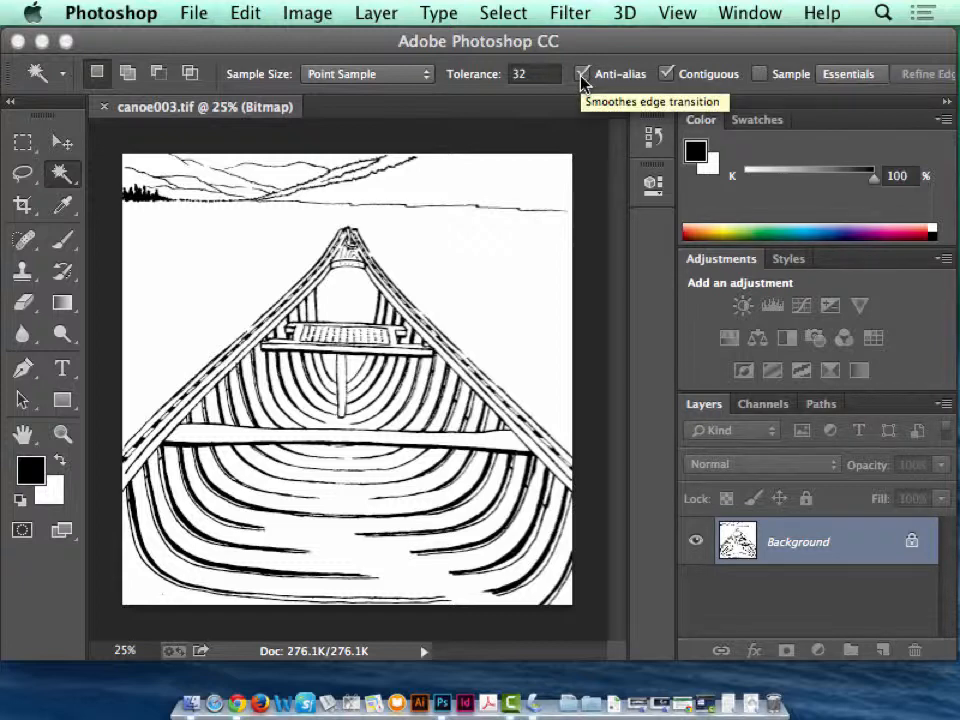
Examine up close the pixel edges of the lines along the canoe's right gunwale
click(62, 433)
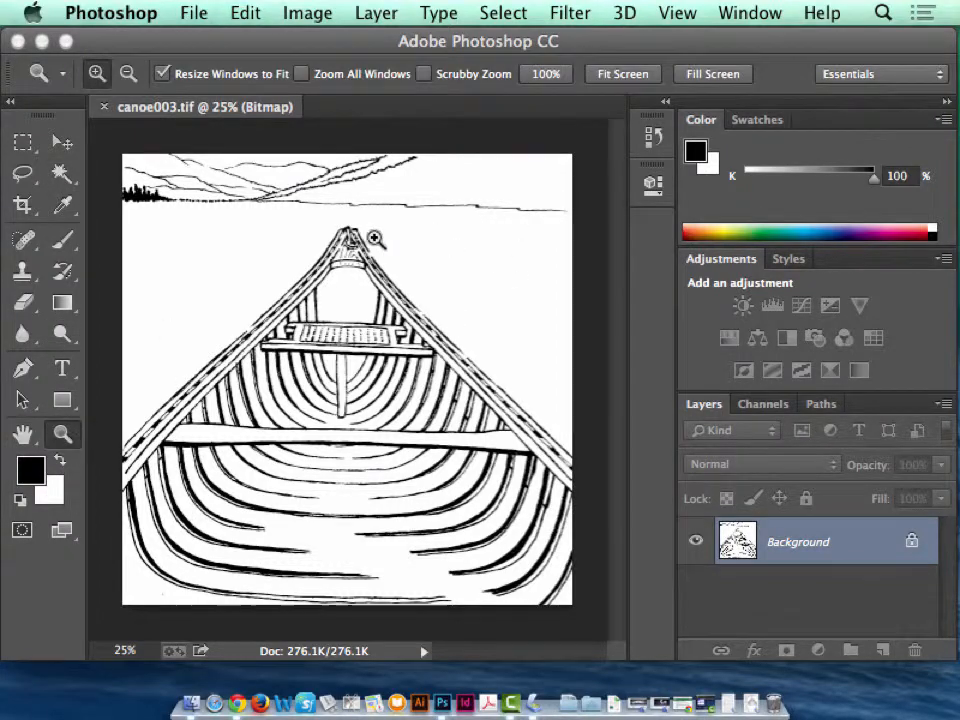
drag(378, 247, 504, 381)
drag(231, 346, 364, 489)
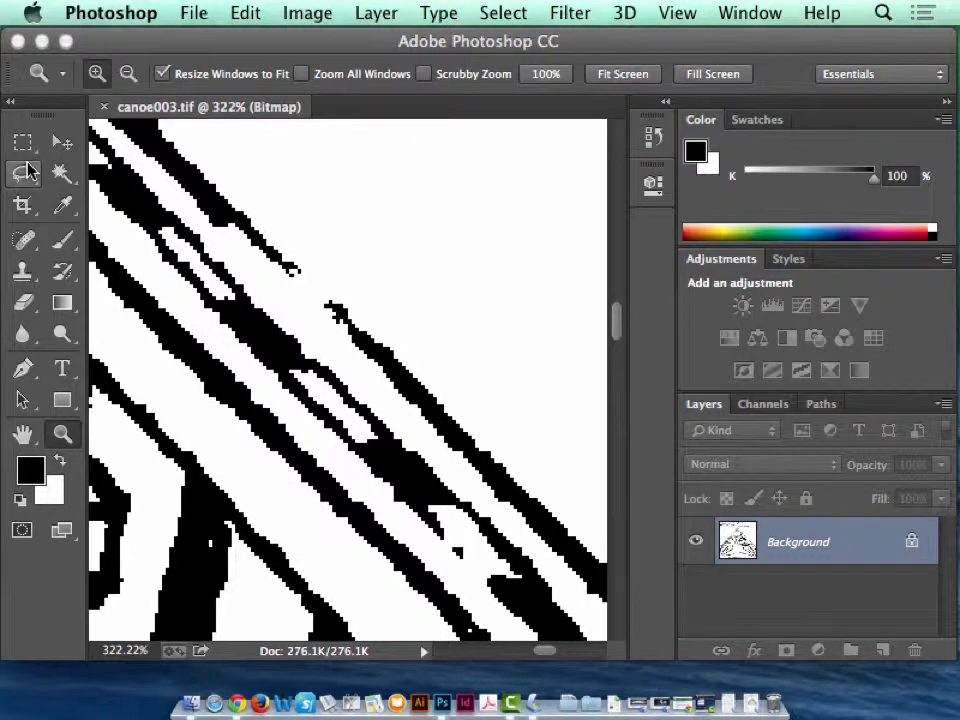
Try to duplicate the Background layer of the bitmap image, with the whole drawing in view
mouse_move(789, 551)
mouse_down()
mouse_move(888, 648)
mouse_move(849, 639)
mouse_move(706, 548)
mouse_move(801, 551)
mouse_move(878, 707)
mouse_move(878, 653)
mouse_up()
right_click(790, 543)
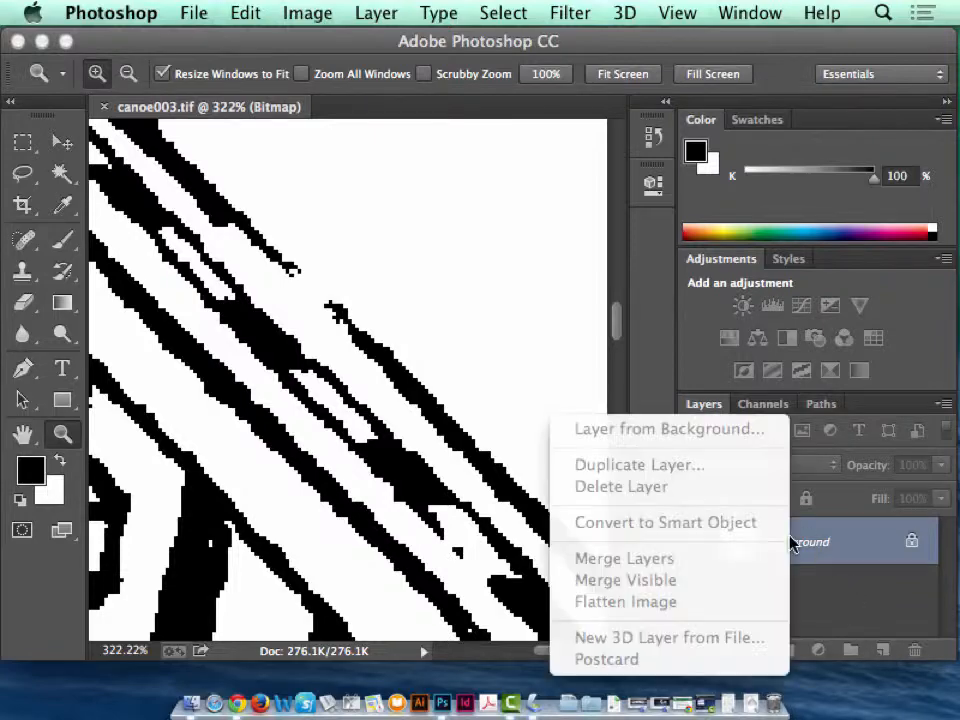
click(853, 574)
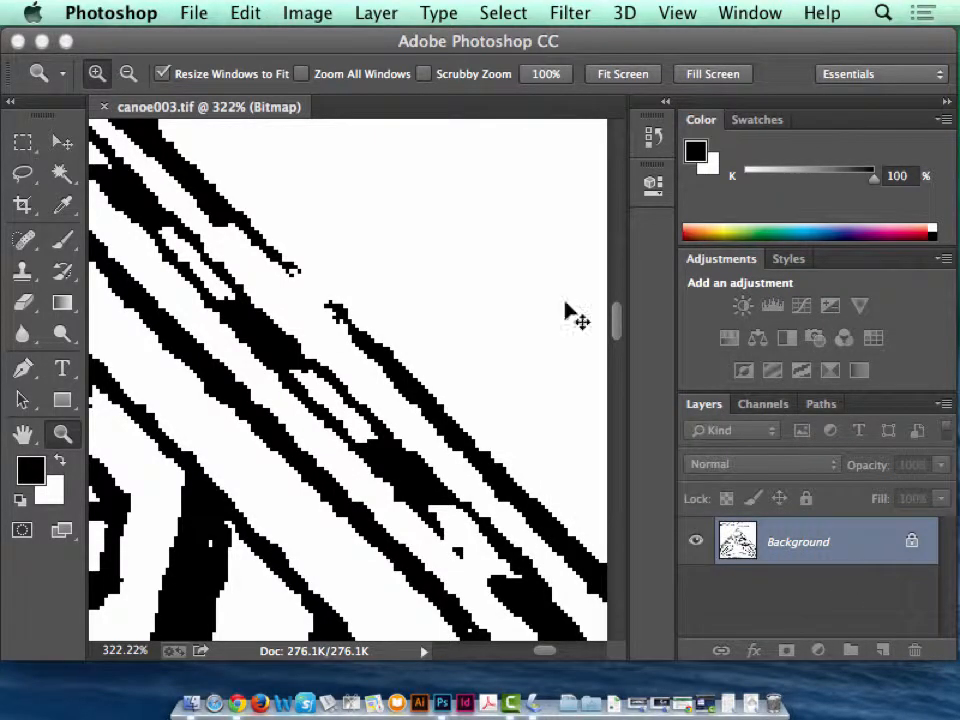
key(super+0)
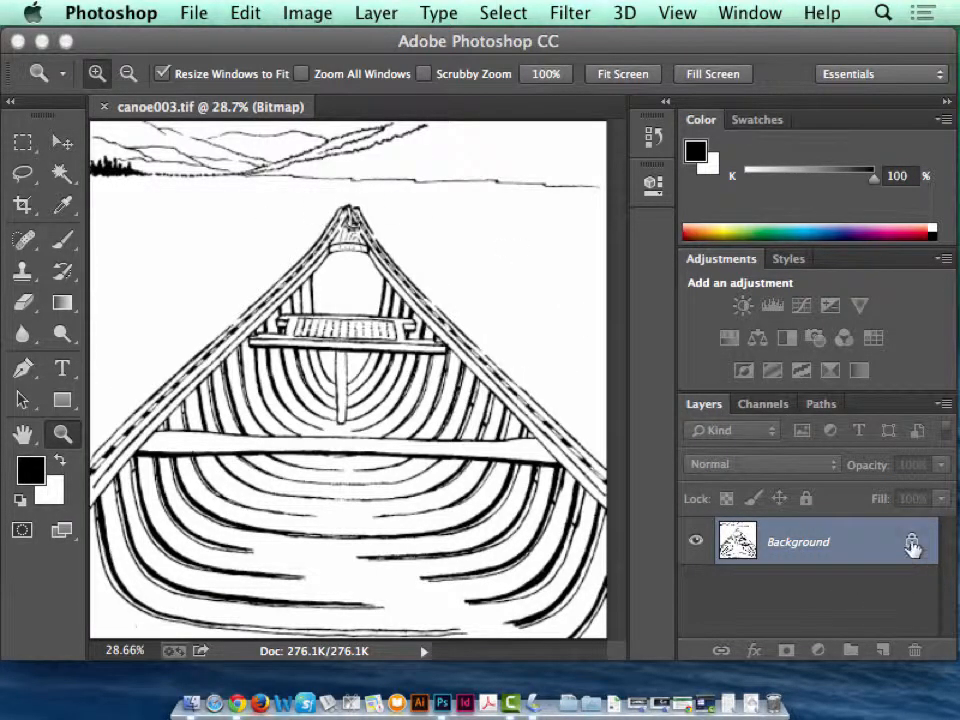
drag(796, 547, 895, 653)
Select the whole image and create a new white Grayscale document of 1498 × 1504 pixels at 300 pixels/inch
key(super+a)
key(super+n)
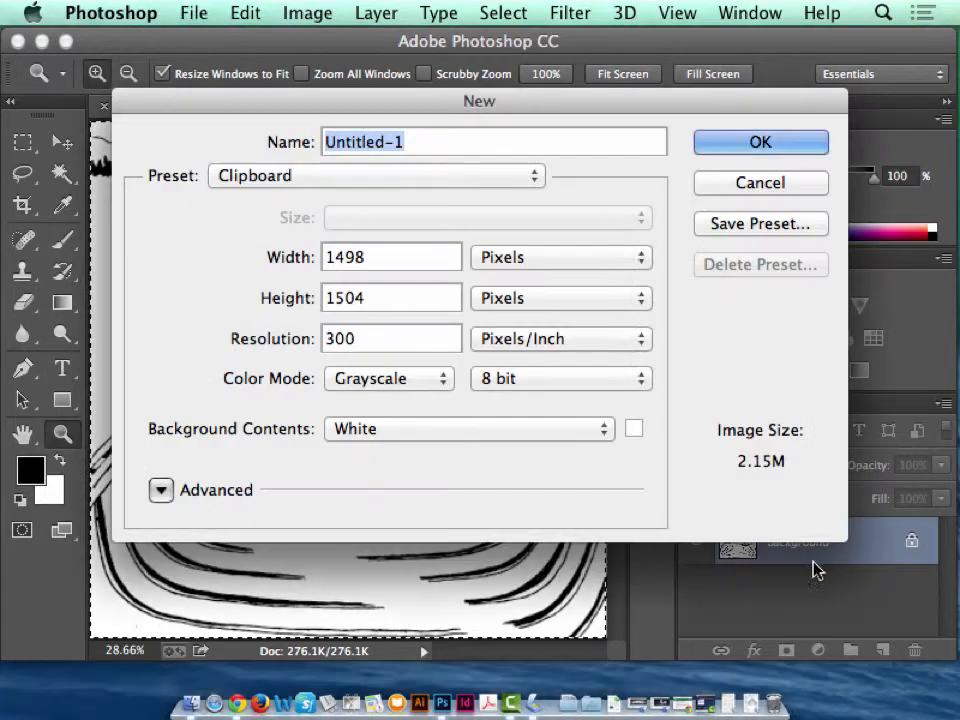
click(758, 143)
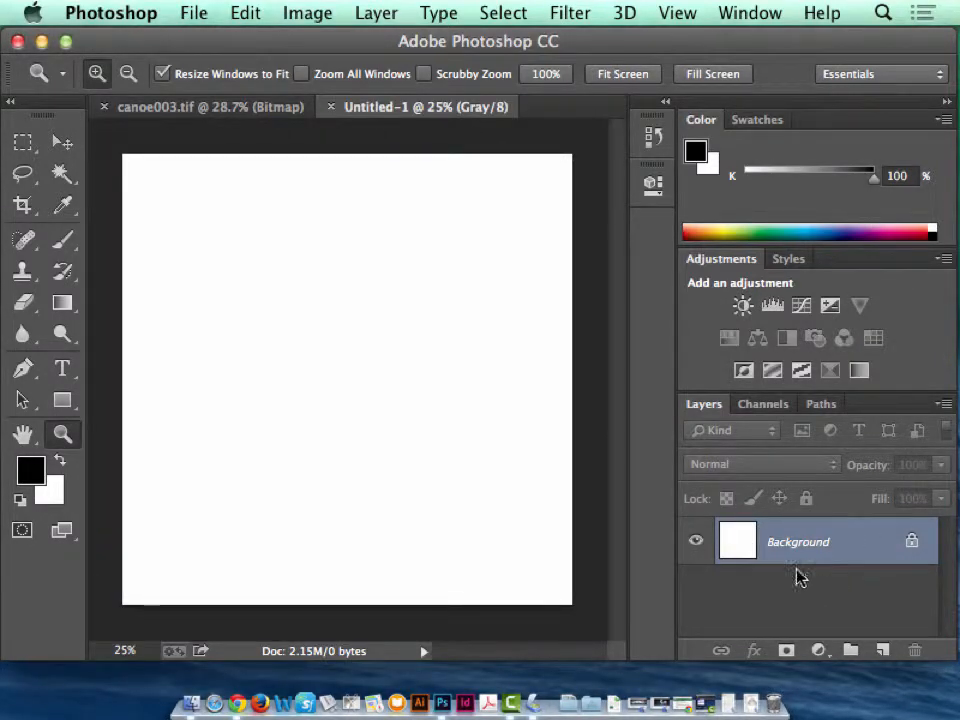
Close the blank Untitled-1 document and deselect everything in canoe003.tif
click(246, 13)
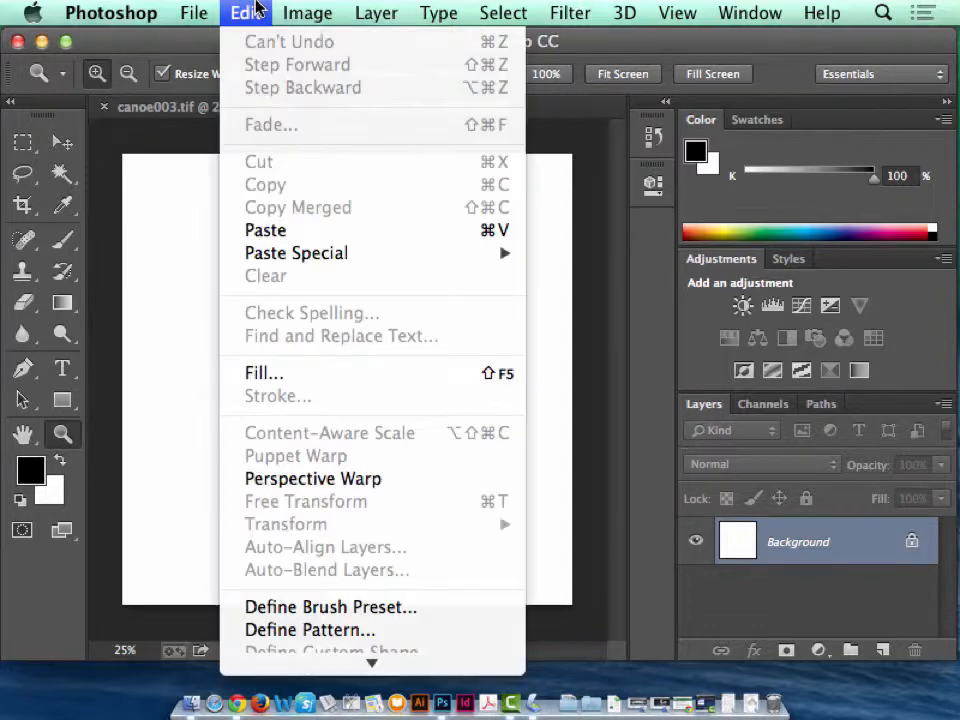
click(254, 173)
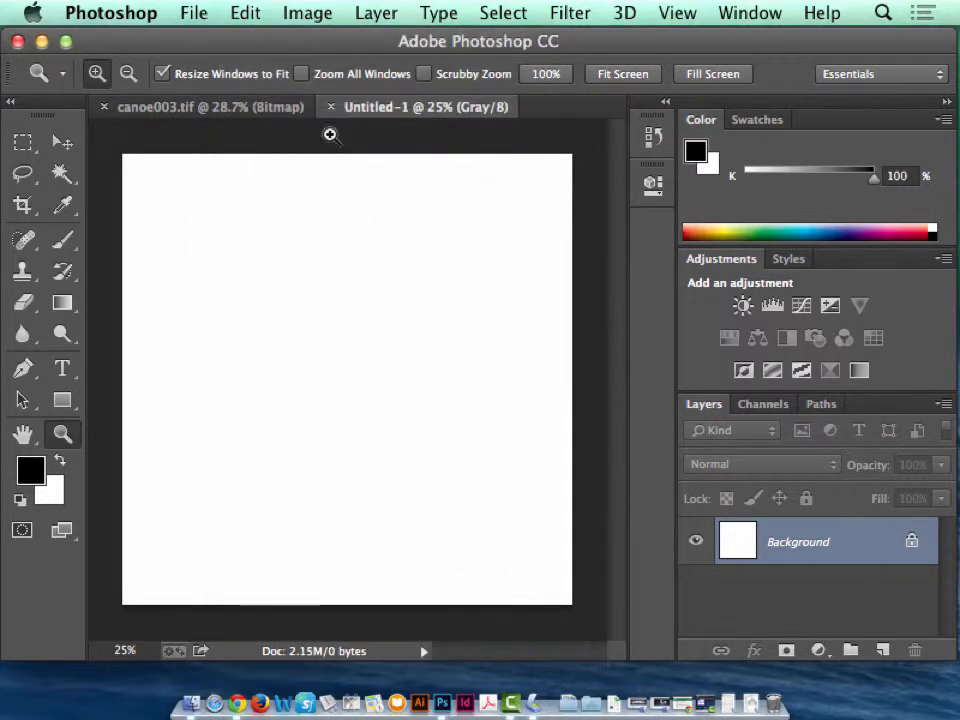
click(331, 107)
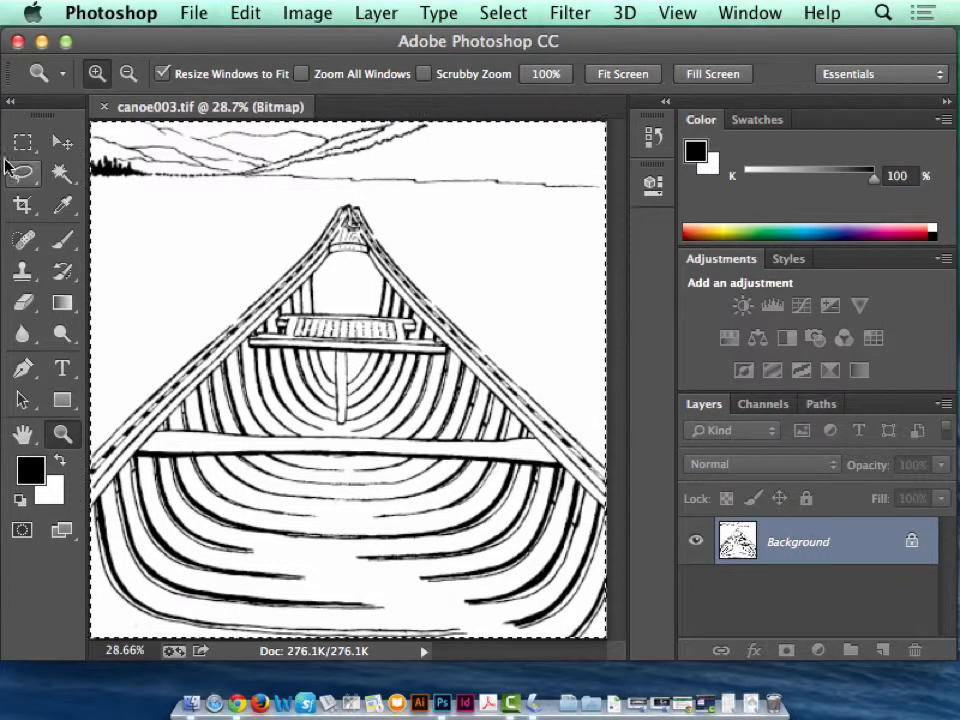
key(super+d)
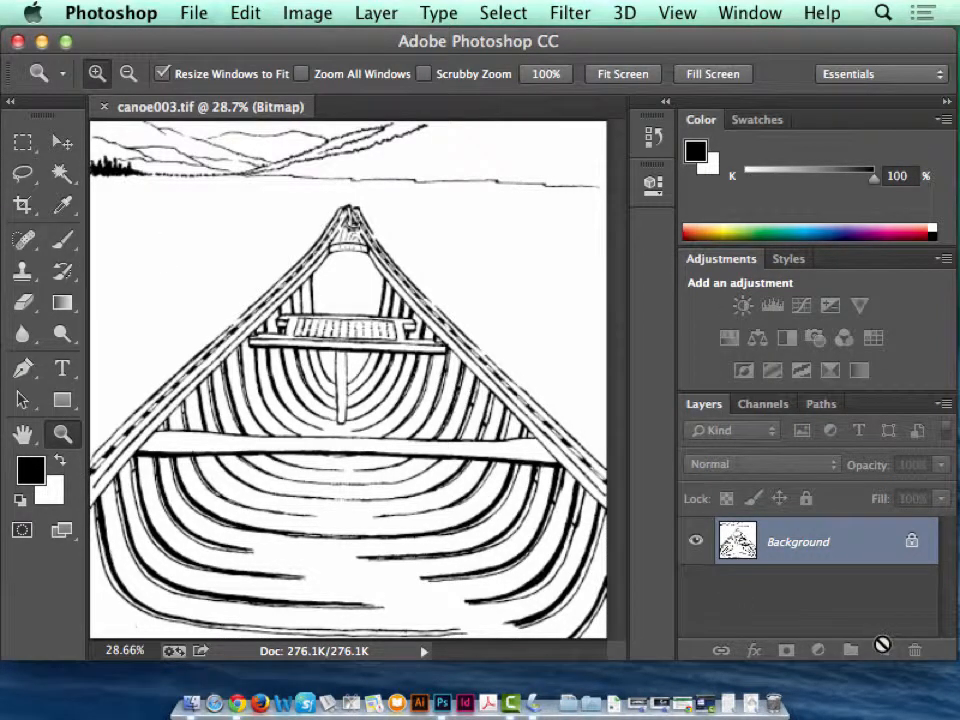
Check which layer commands are available for the bitmap image
key(v)
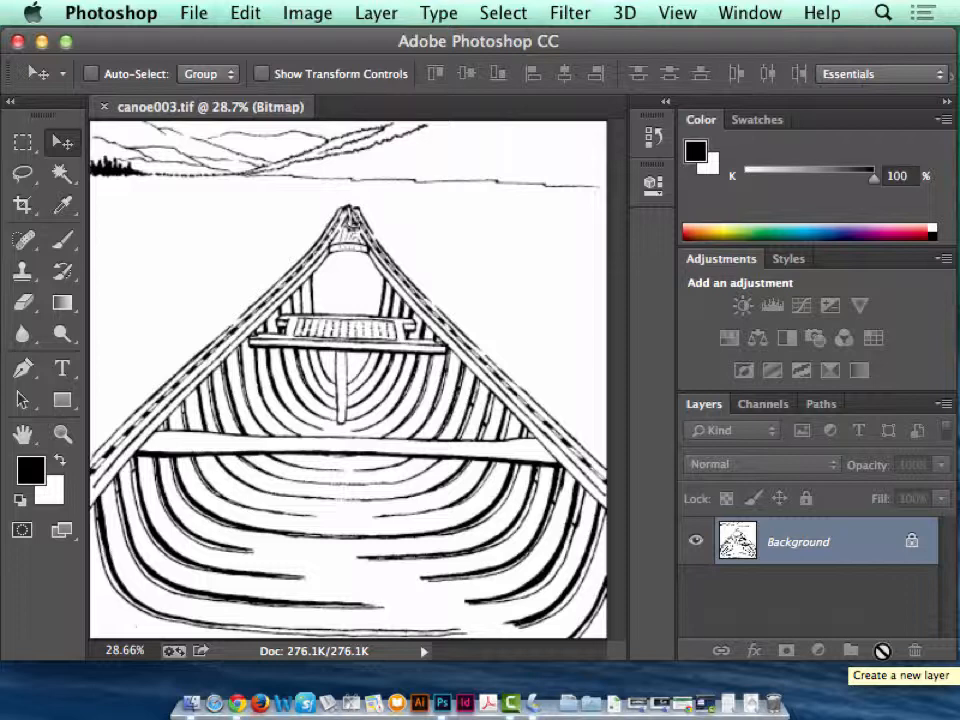
click(943, 404)
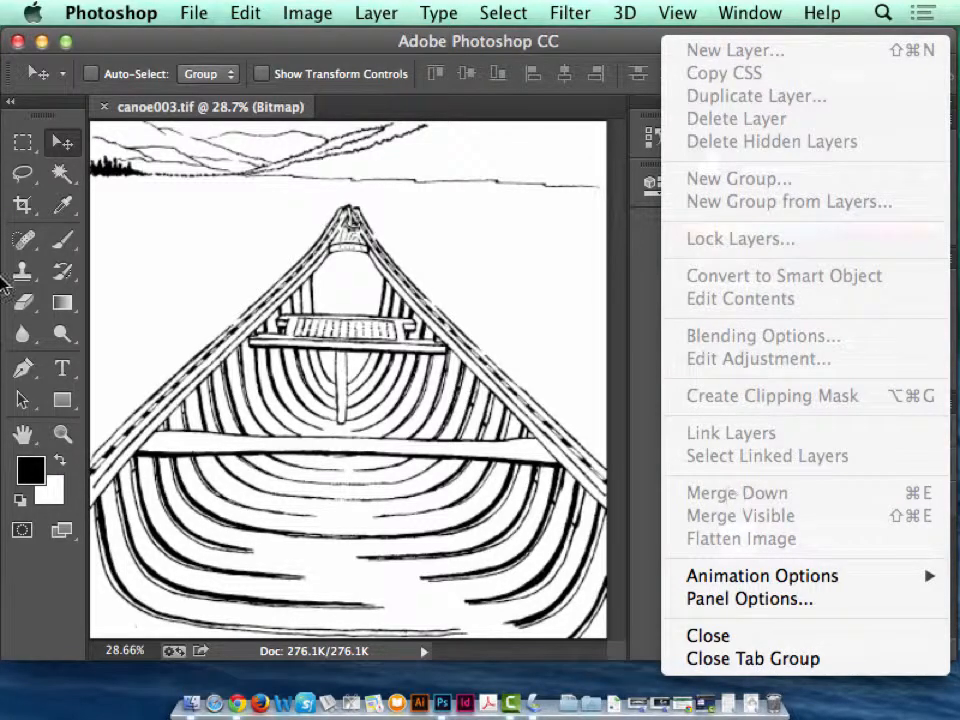
click(390, 140)
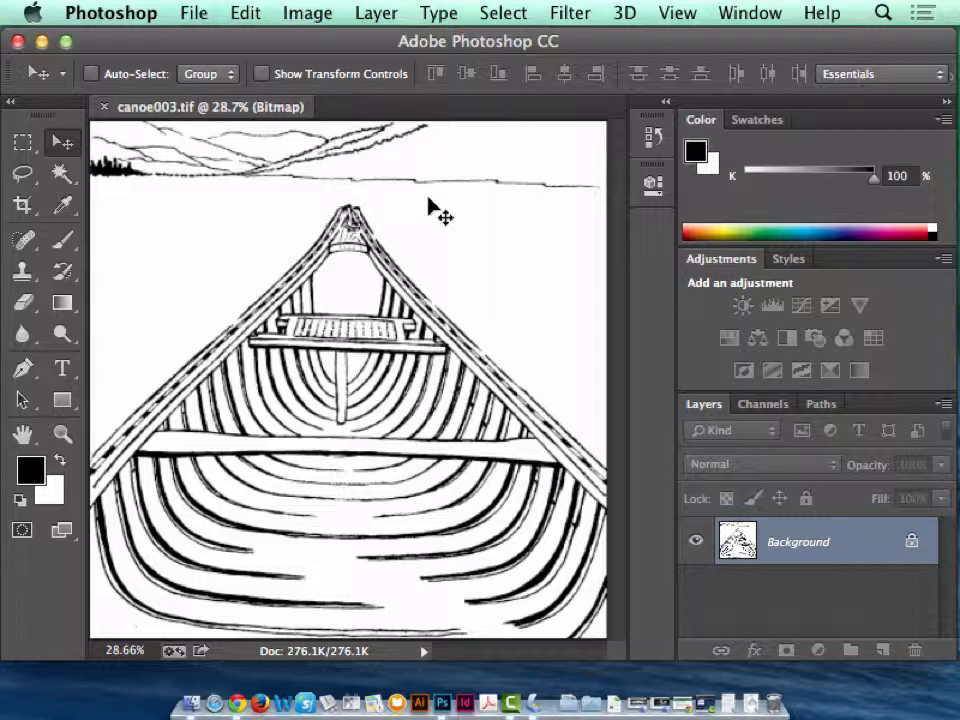
Convert the image to Grayscale with a size ratio of 1, and add and delete an empty test layer
click(304, 12)
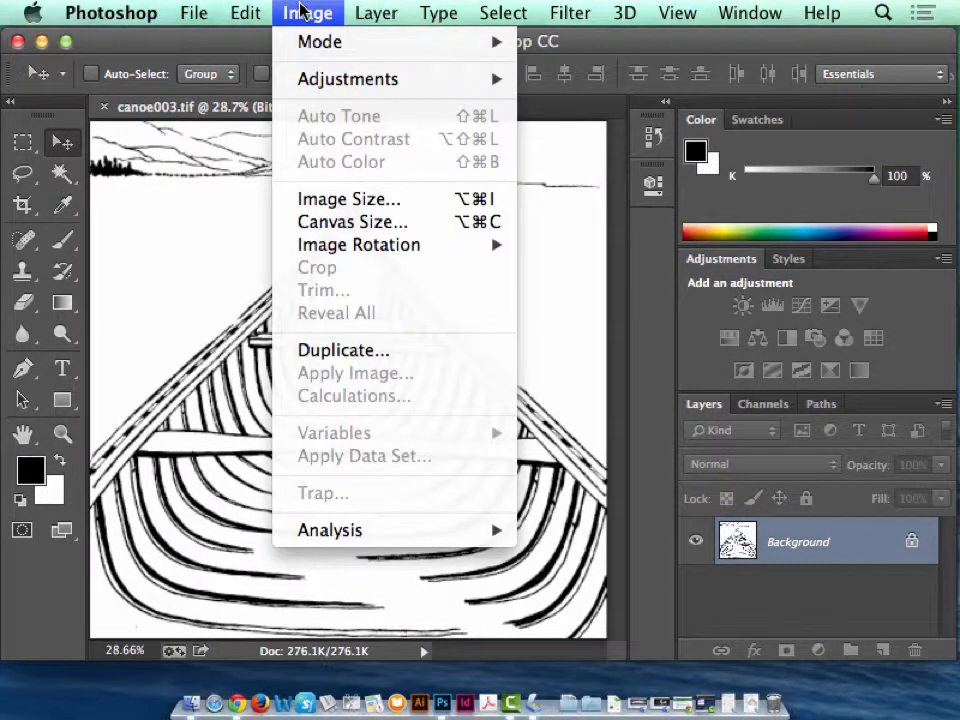
mouse_move(312, 46)
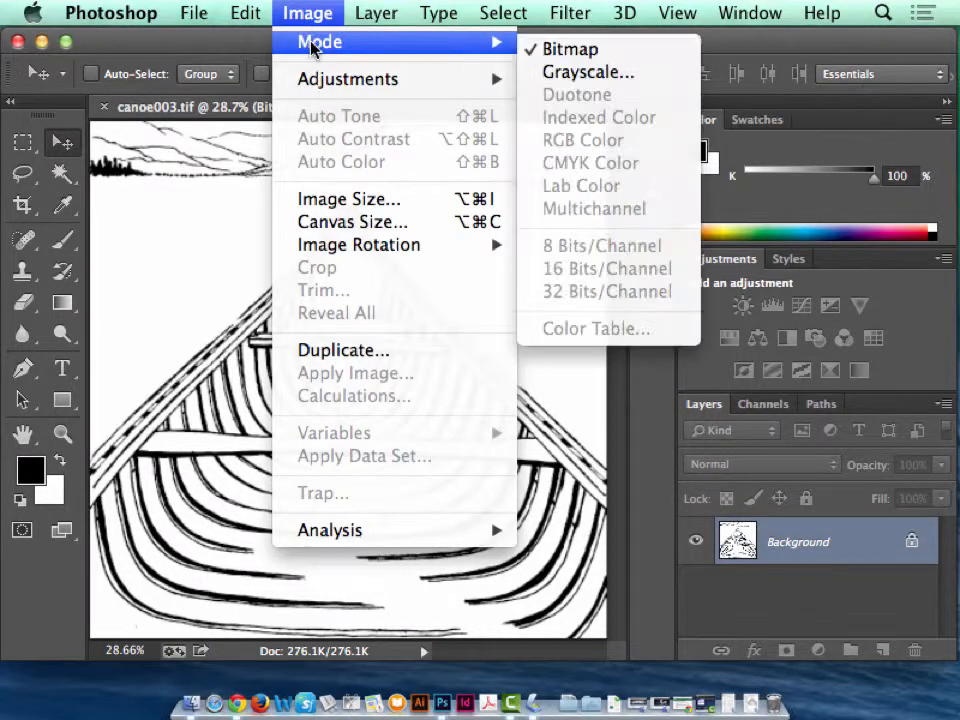
click(588, 75)
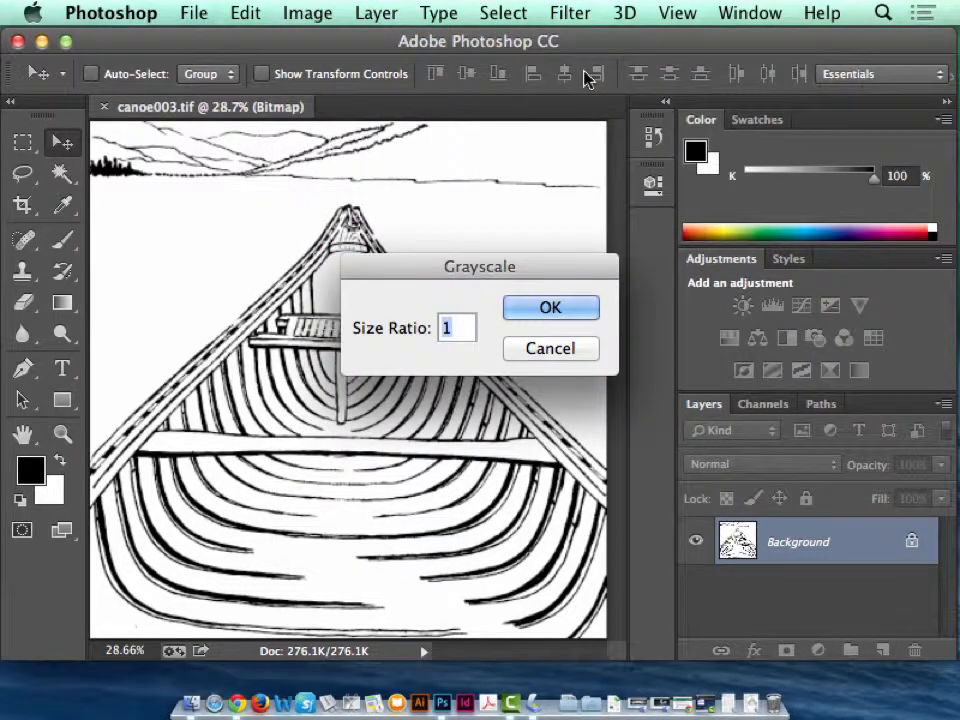
click(552, 314)
click(882, 651)
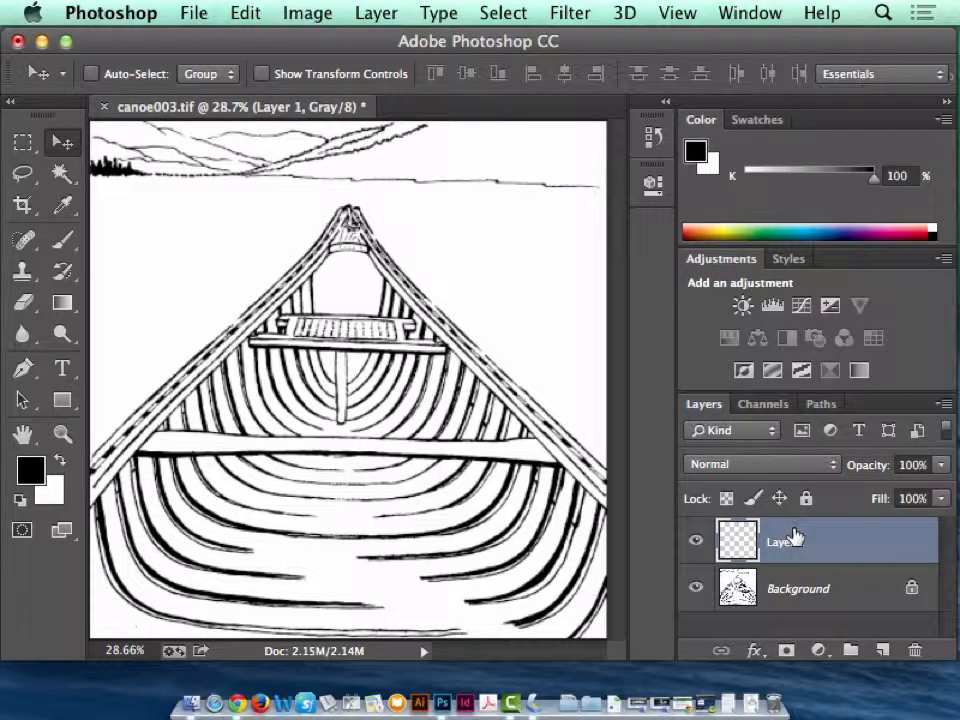
key(Delete)
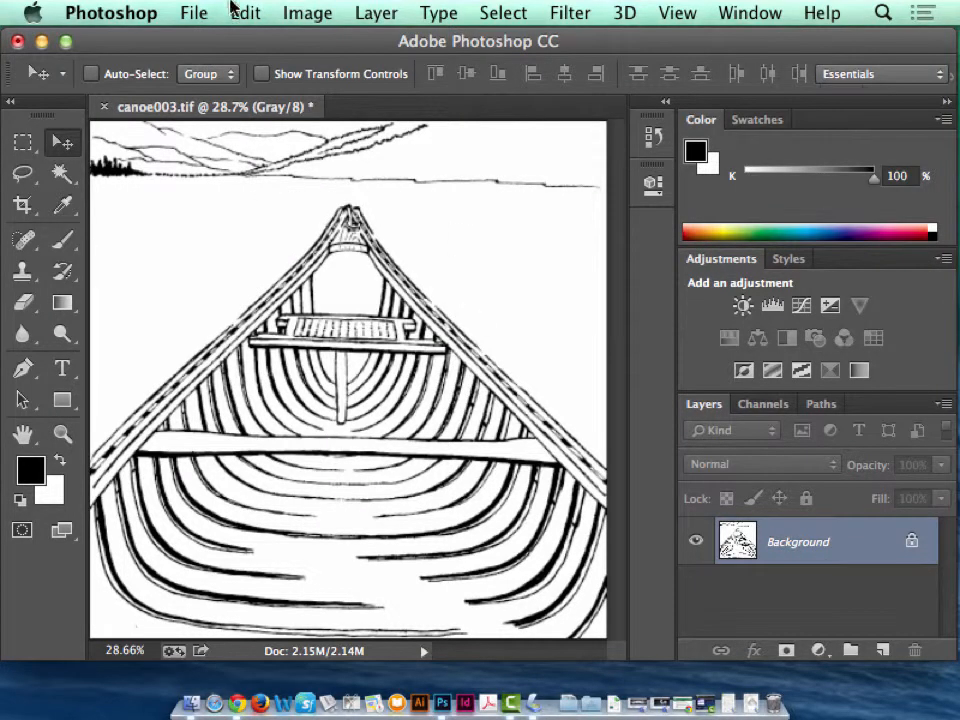
Convert the image to Bitmap mode at an output of 300 pixels/inch, changing the conversion method from Diffusion Dither
click(305, 13)
mouse_move(500, 43)
click(565, 49)
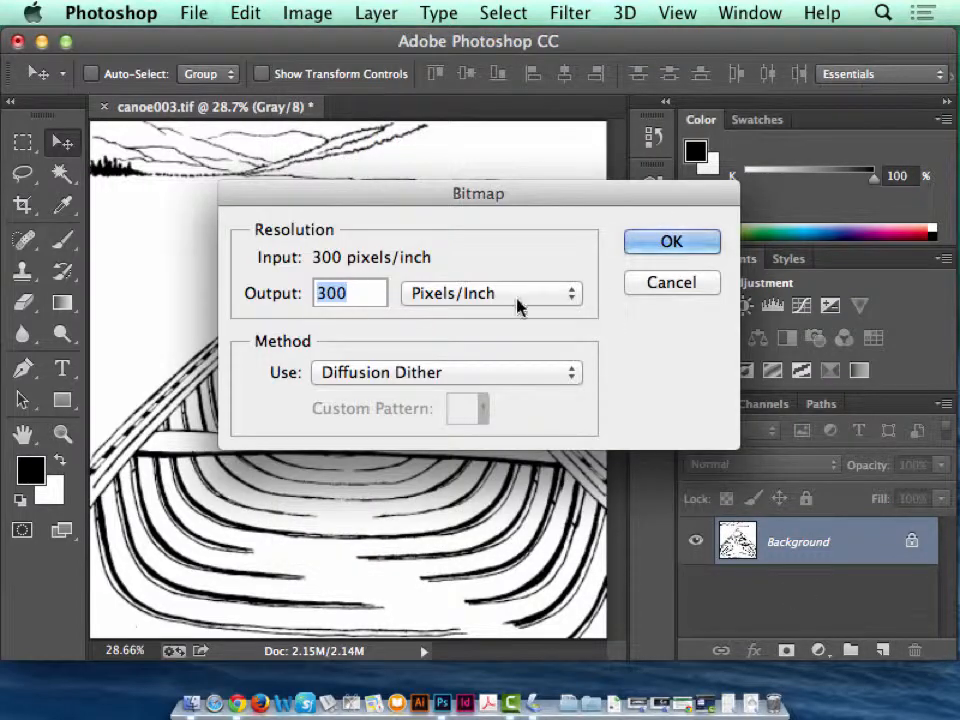
click(429, 372)
click(449, 327)
click(673, 241)
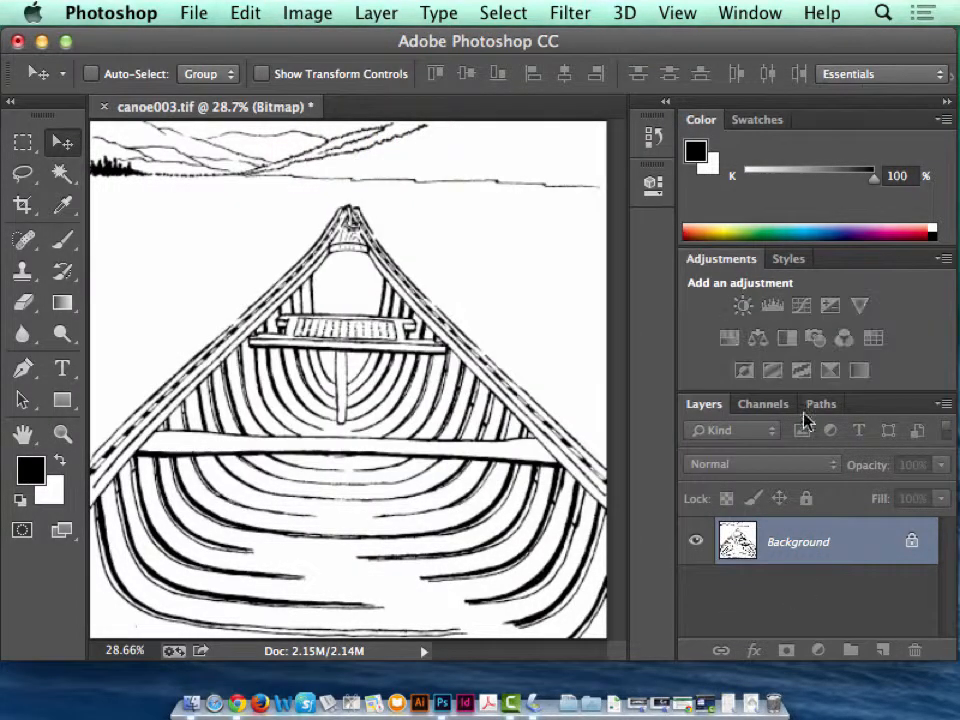
Try to duplicate the Background layer and to select the white area beside the canoe's bow with the Magic Wand
drag(811, 543, 884, 651)
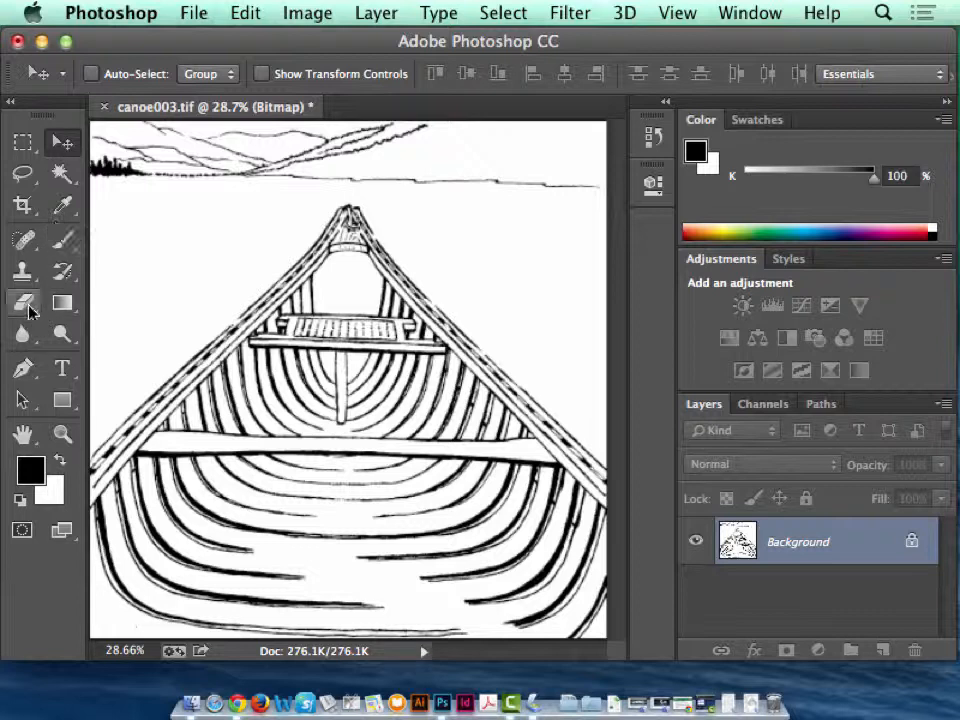
key(e)
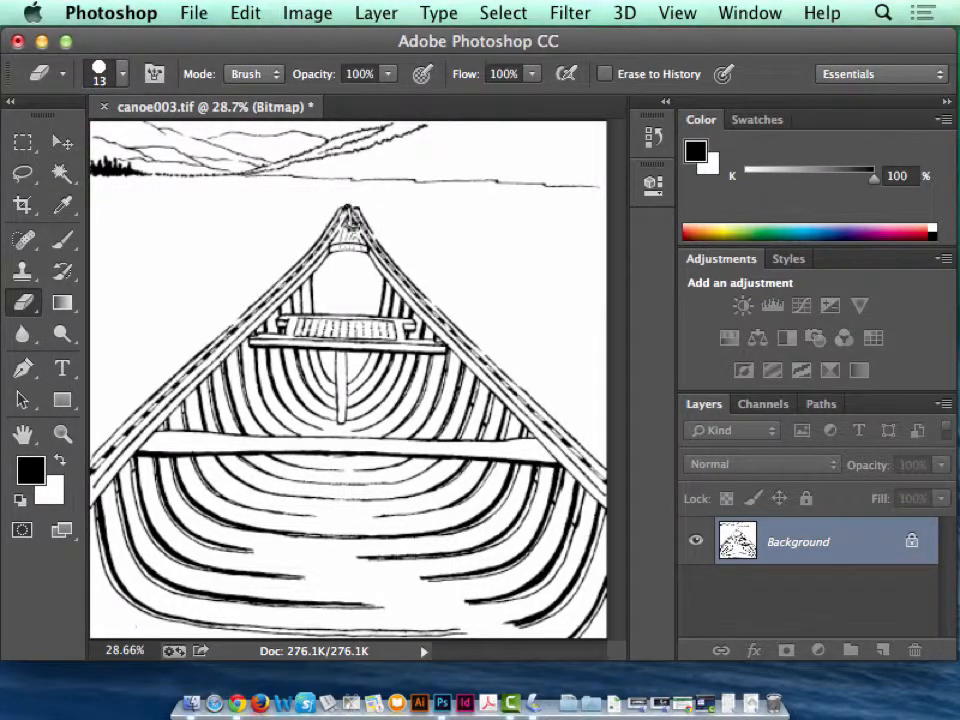
key(l)
click(61, 174)
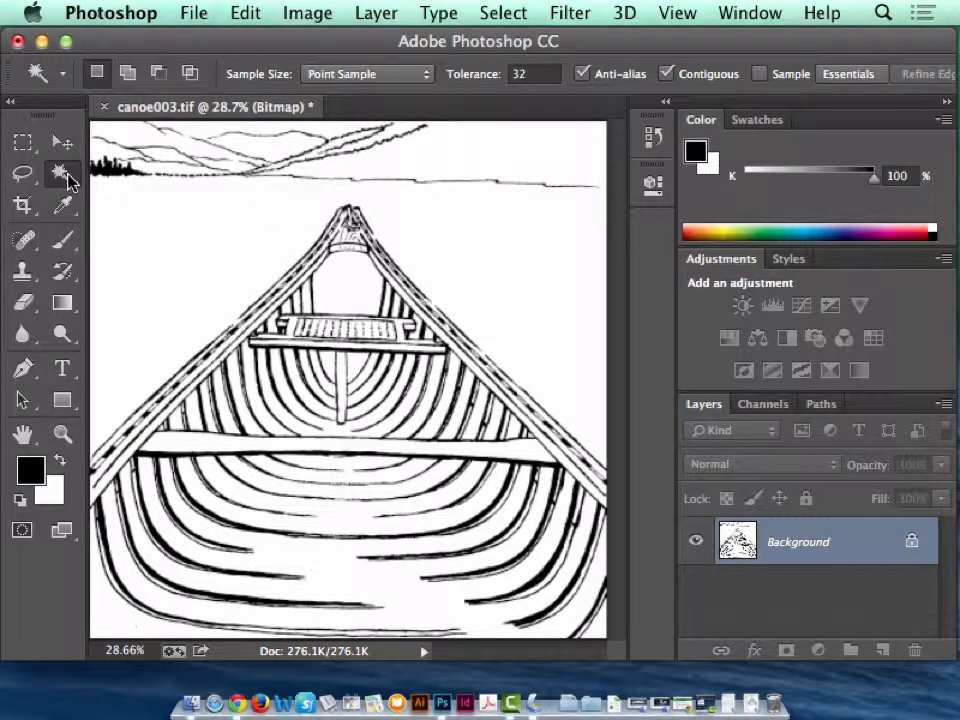
click(275, 221)
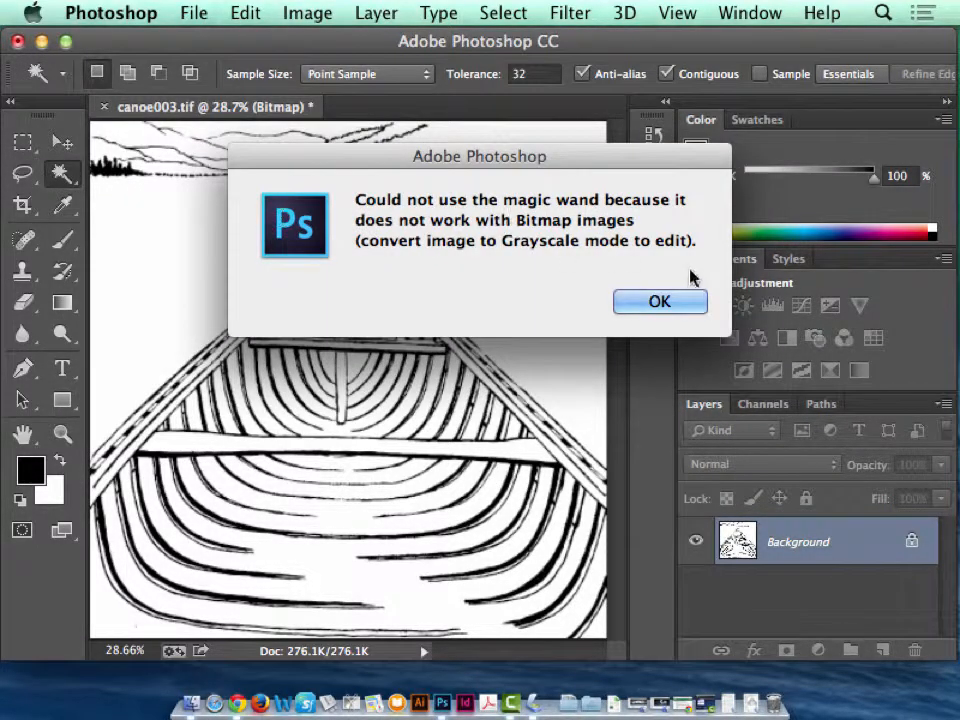
click(664, 301)
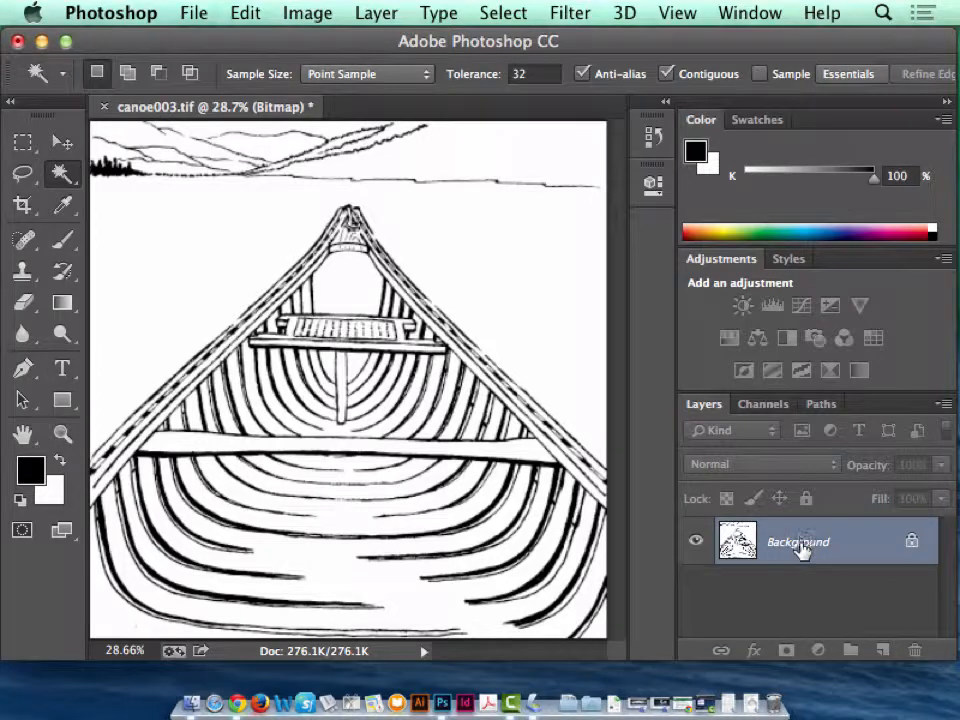
Convert the bitmap image to Grayscale mode, keeping the default size ratio
click(300, 12)
mouse_move(240, 42)
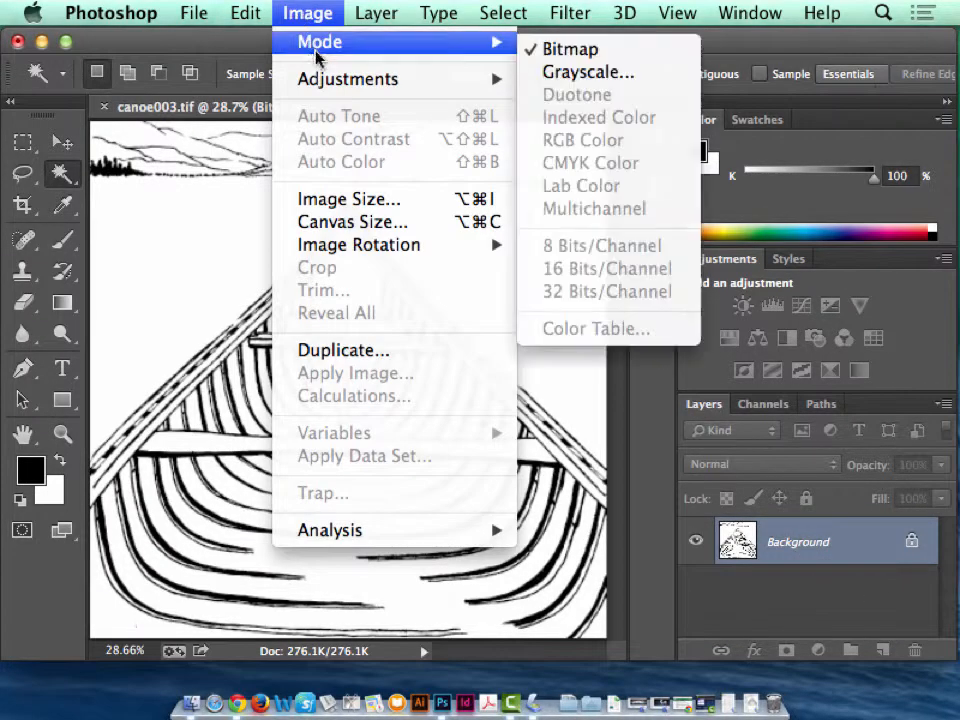
click(621, 73)
click(556, 309)
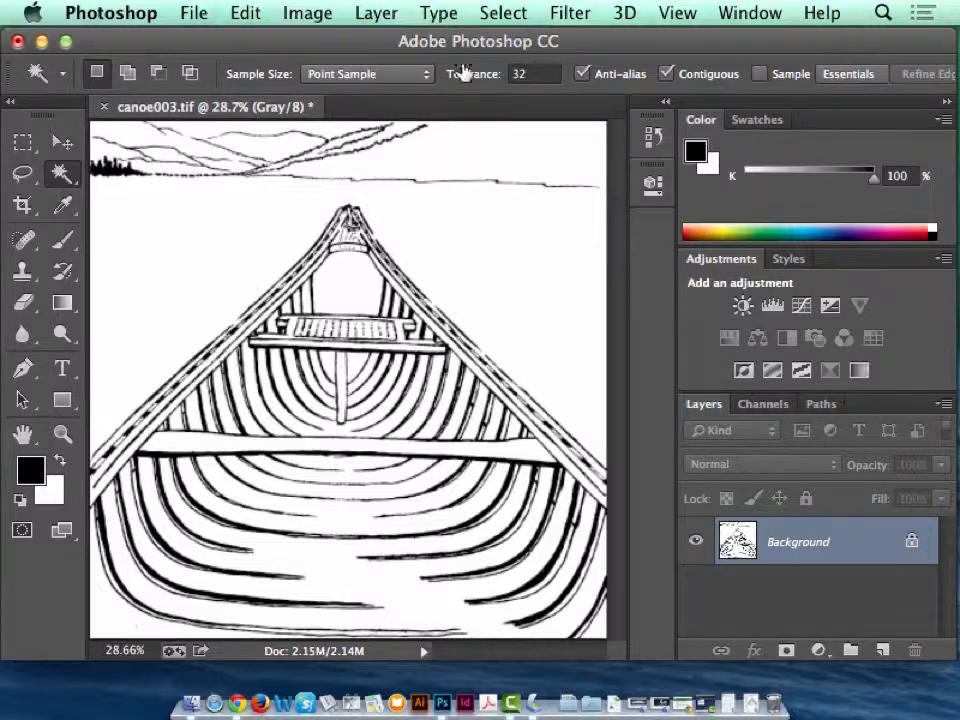
Convert the image to RGB Color mode and duplicate the Background layer
click(309, 13)
mouse_move(310, 45)
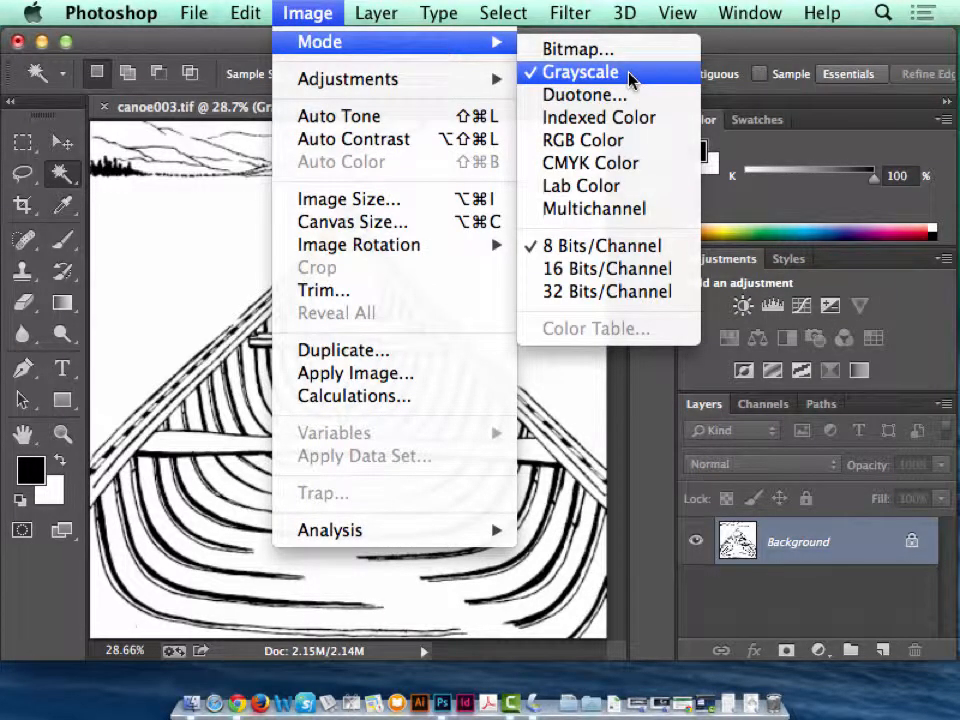
click(614, 144)
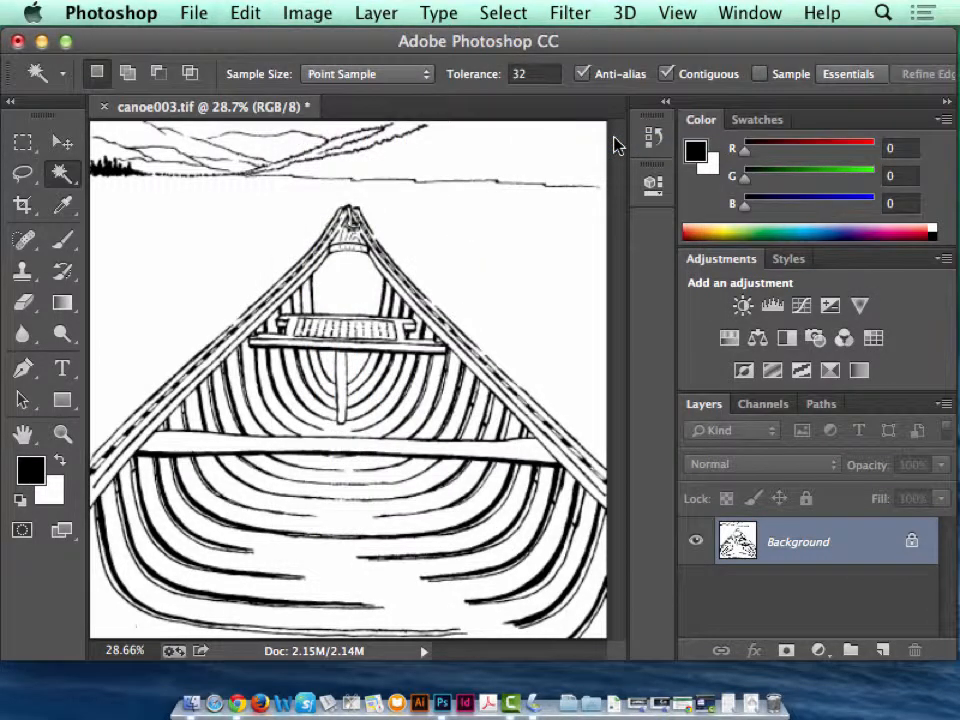
drag(814, 549, 885, 650)
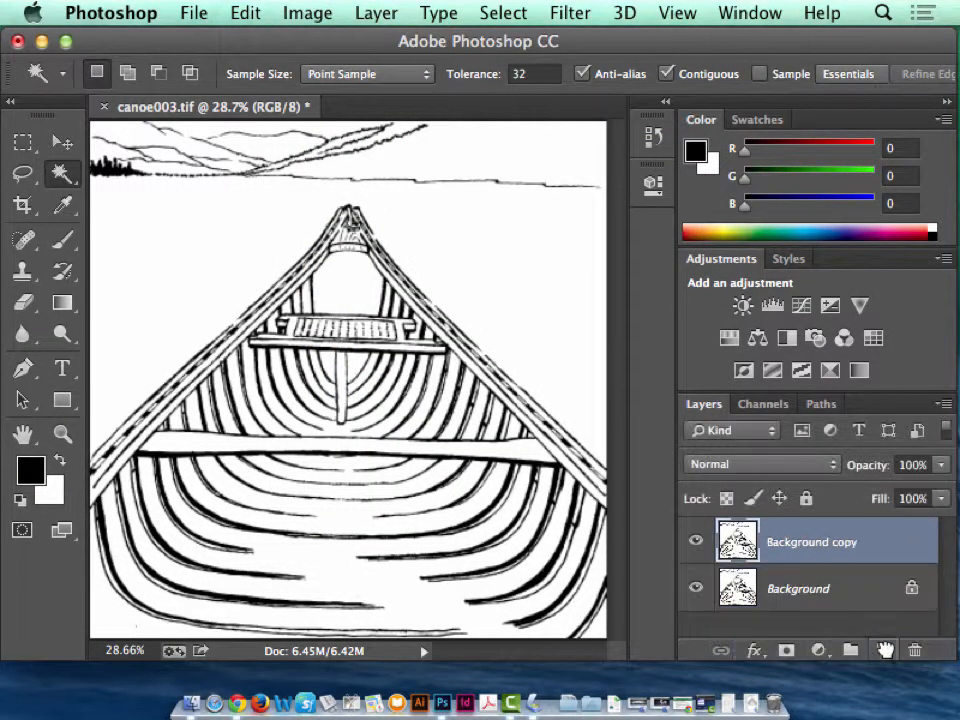
Hide the Background layer and rename its duplicate layer as Line Art
click(696, 589)
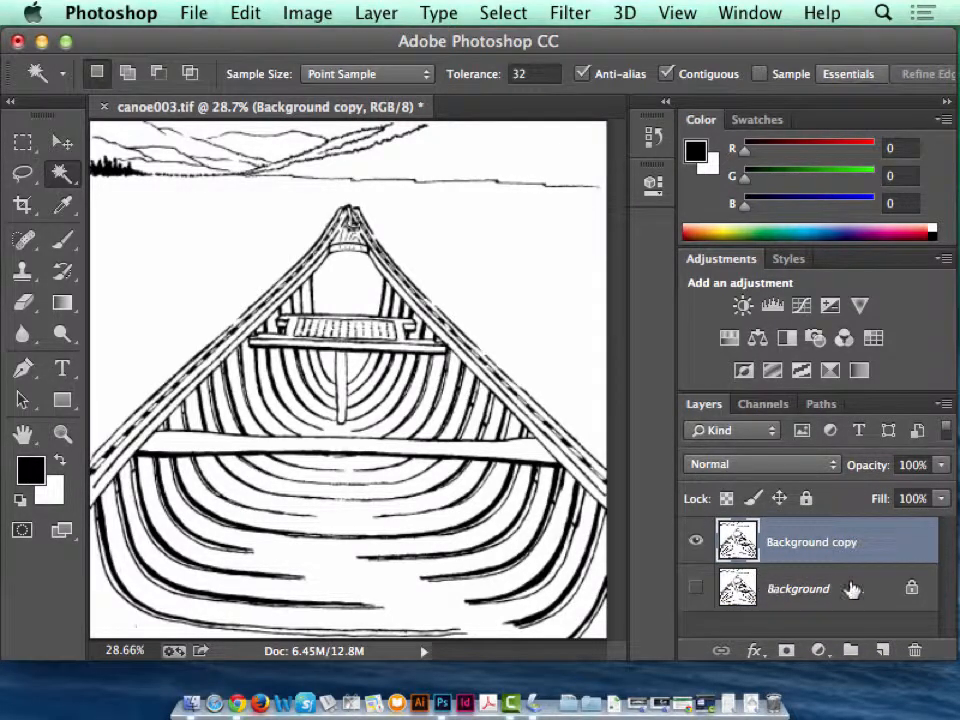
double_click(825, 538)
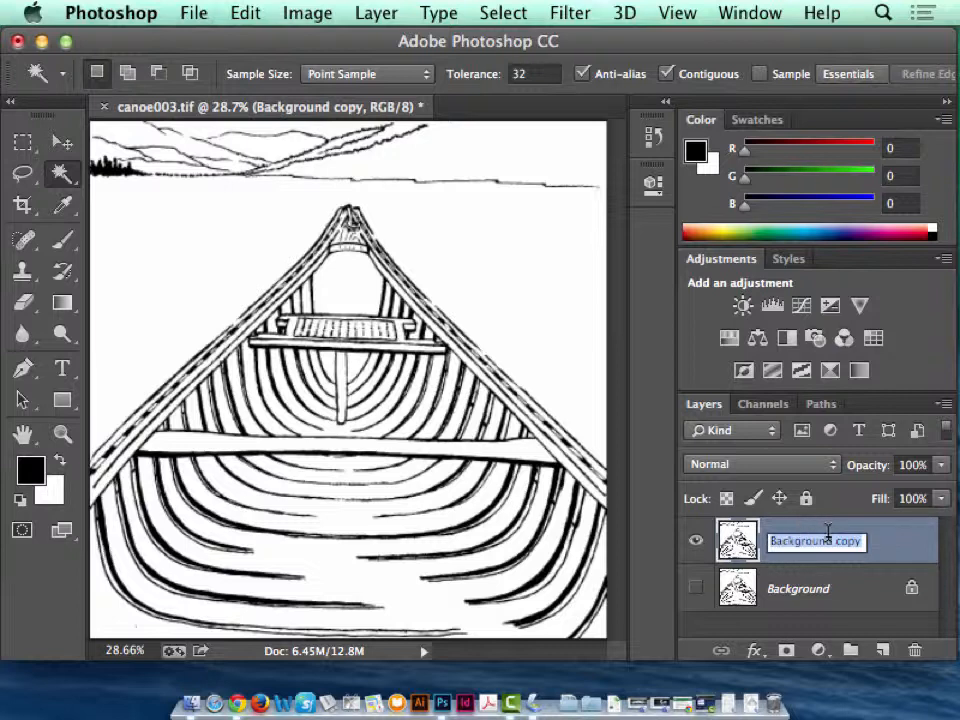
text(Line Art)
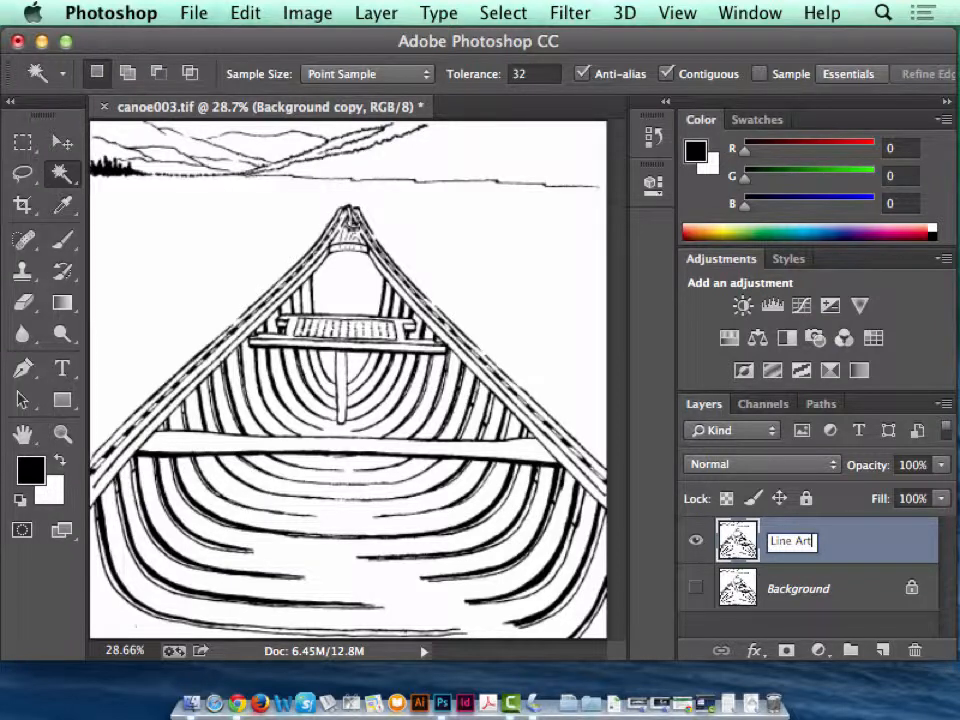
key(Return)
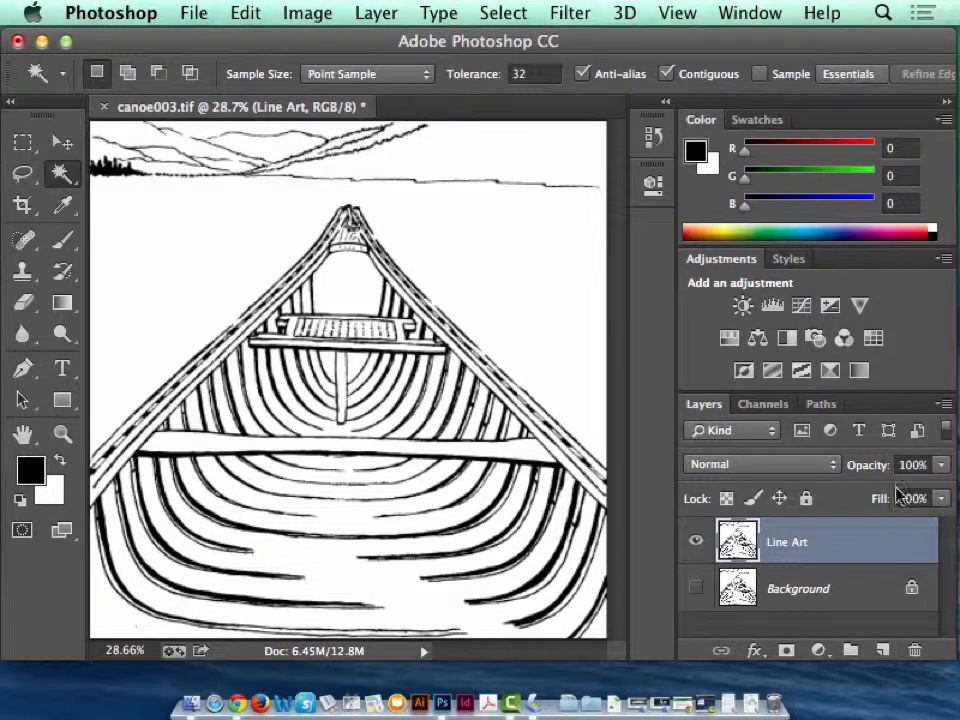
Examine the pixel edges of the black lines near the canoe's bow on the Line Art layer
click(361, 214)
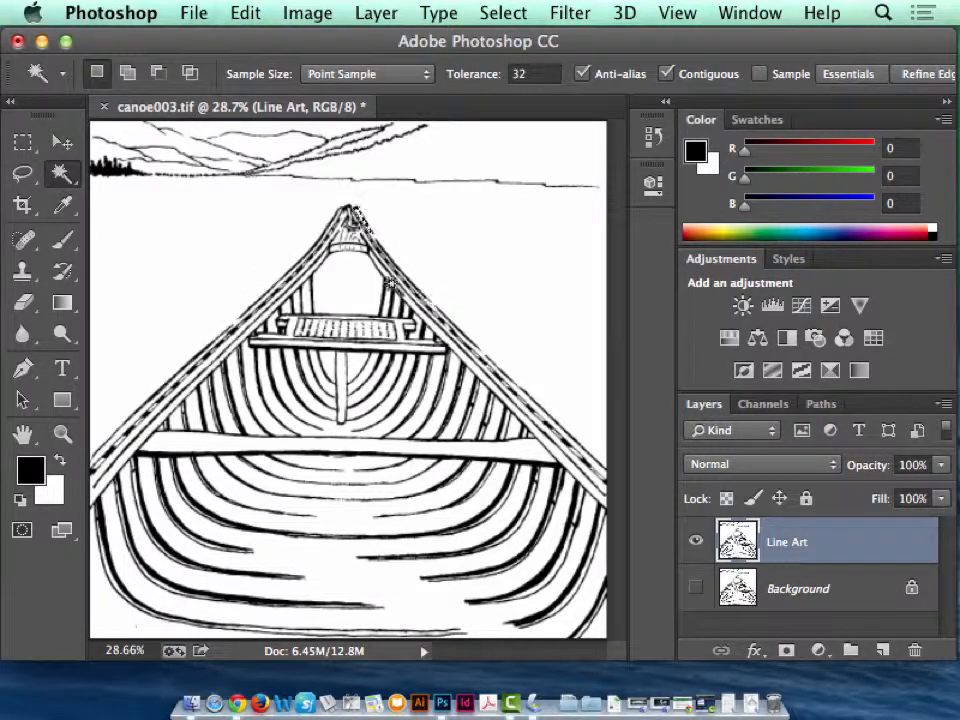
key(super+d)
click(57, 438)
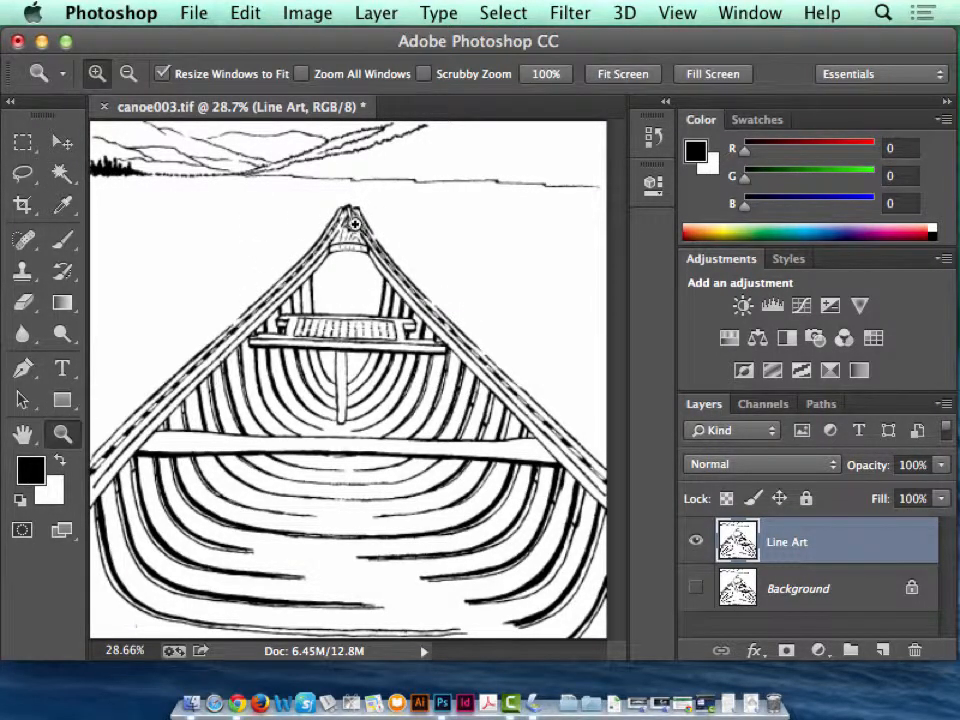
click(453, 307)
click(341, 394)
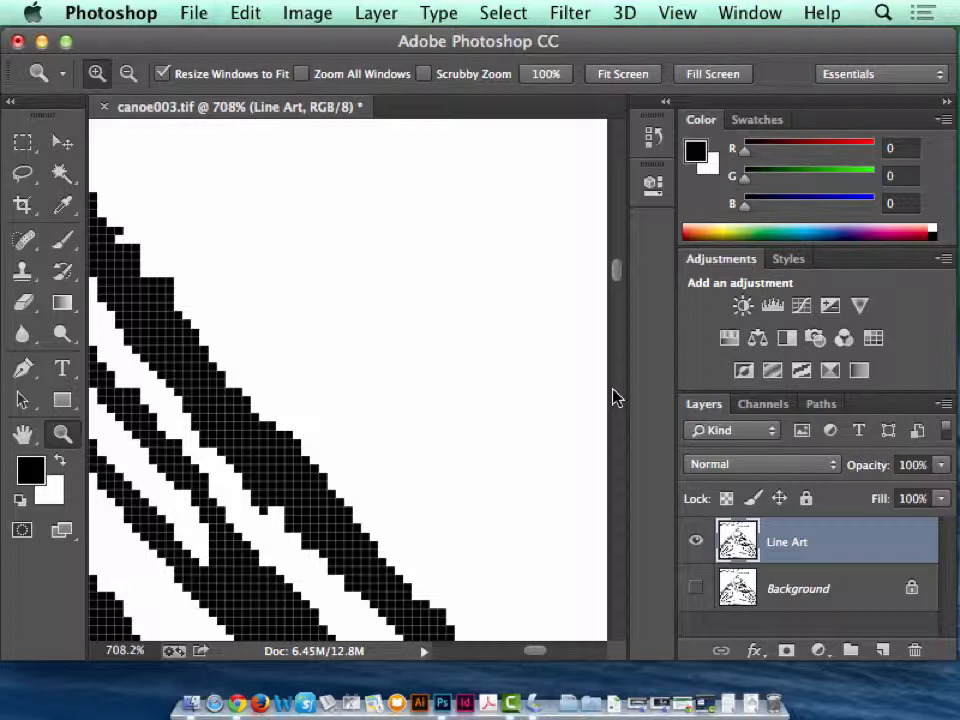
key(super+0)
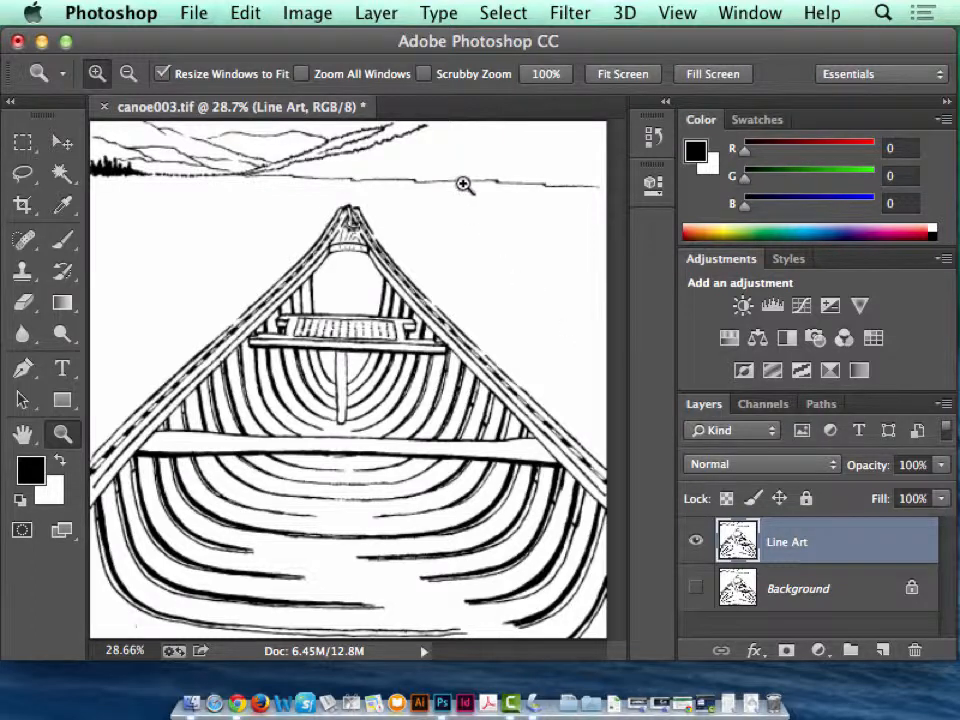
Rotate the Line Art layer slightly counterclockwise and apply the transformation
click(248, 13)
mouse_move(306, 526)
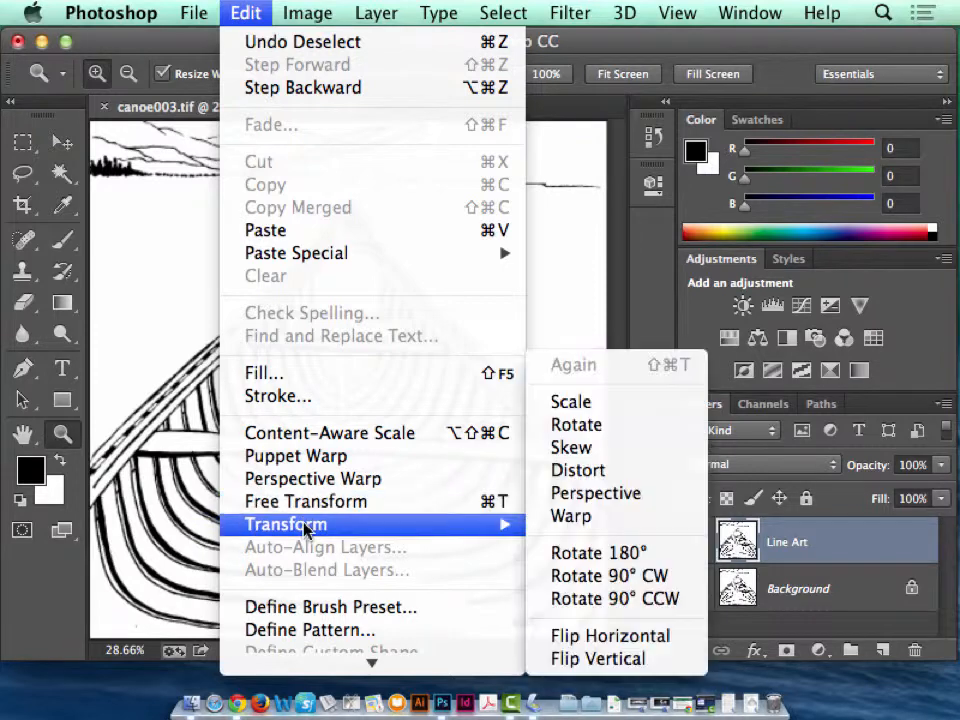
click(605, 428)
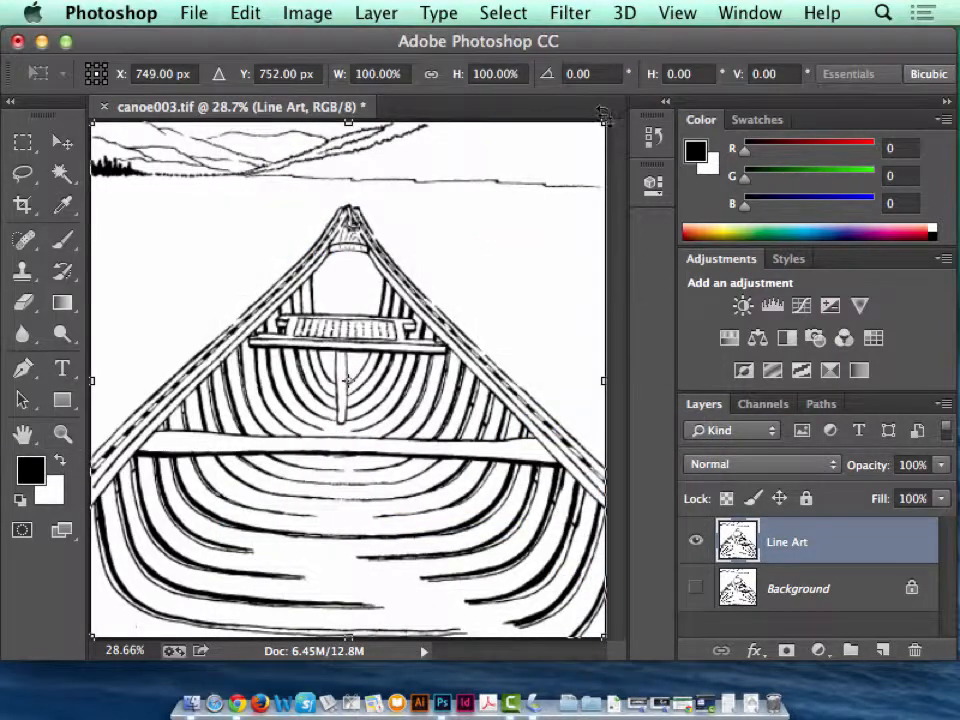
drag(605, 124, 600, 118)
key(Return)
Inspect the edge pixels of the rotated line work near the canoe's bow at high magnification
key(z)
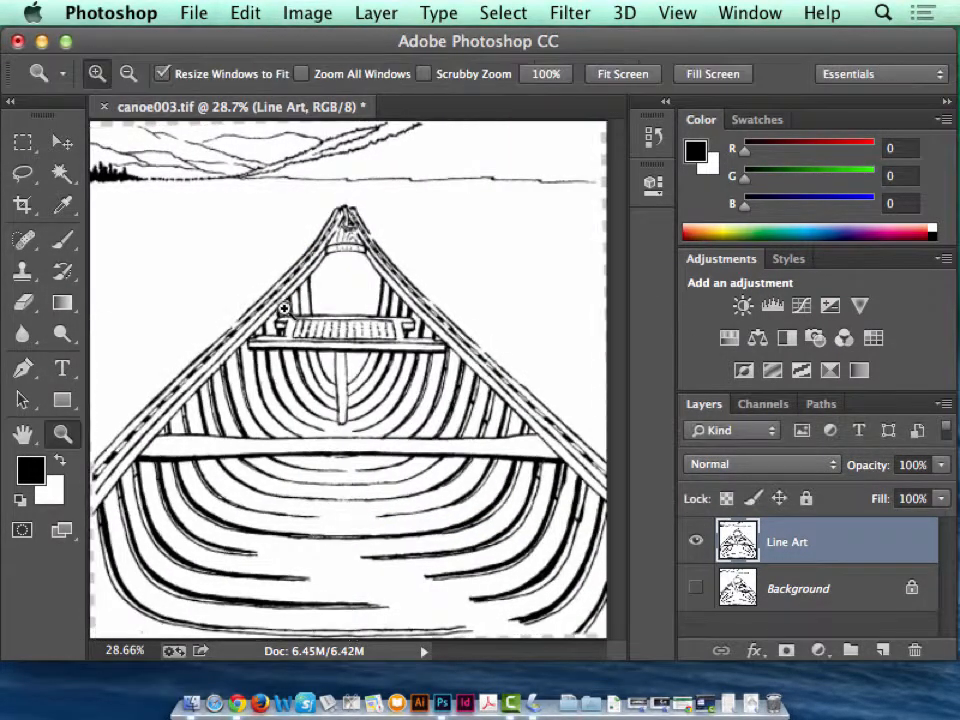
drag(370, 236, 378, 244)
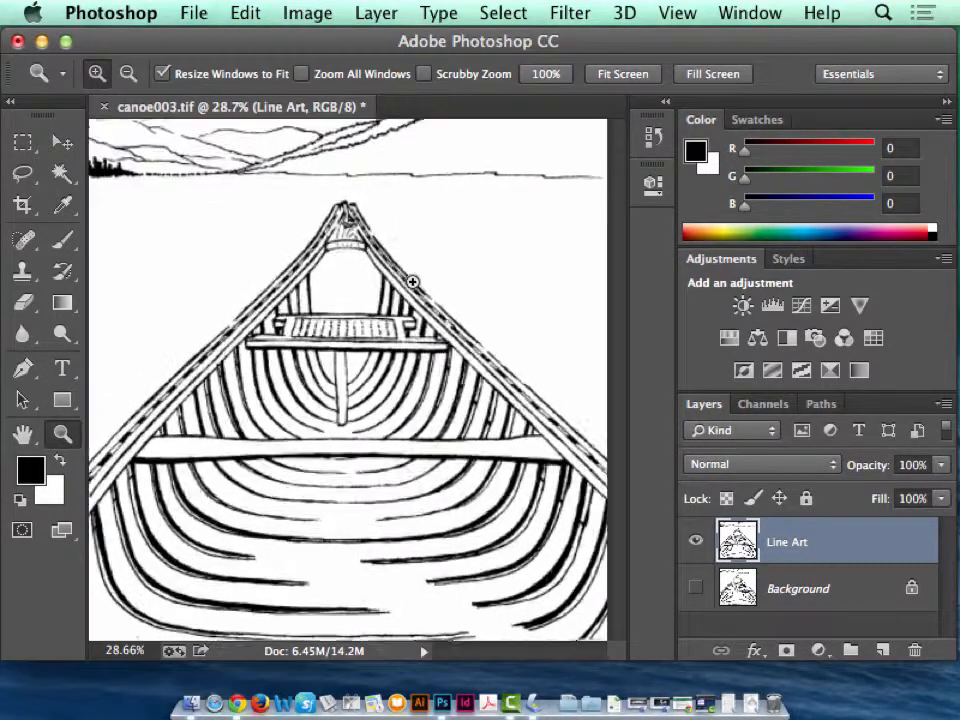
drag(410, 487, 412, 489)
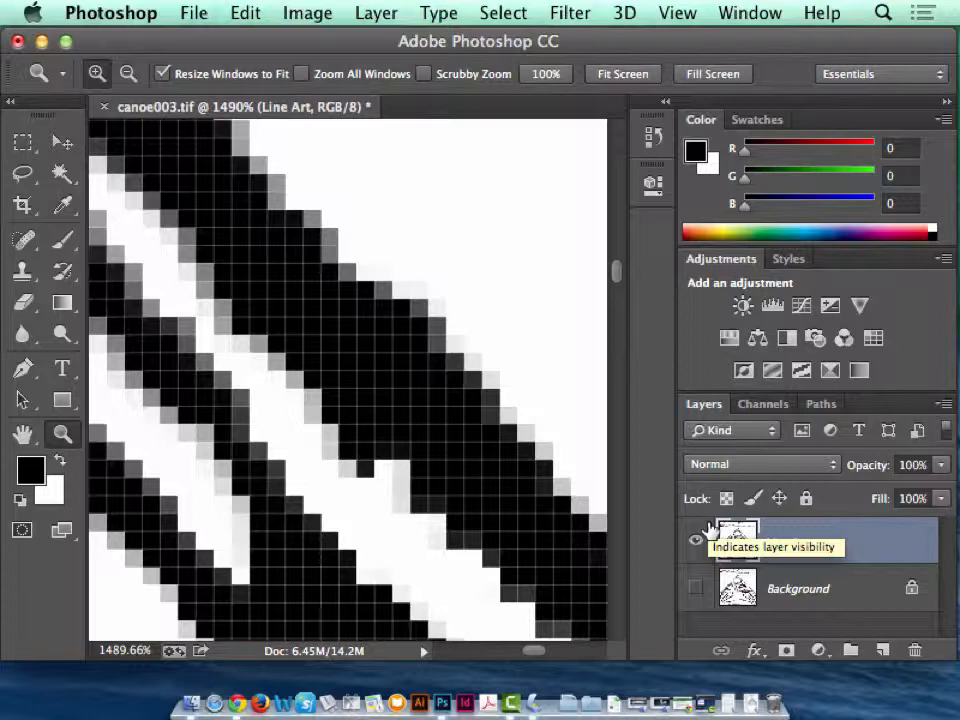
key(super+0)
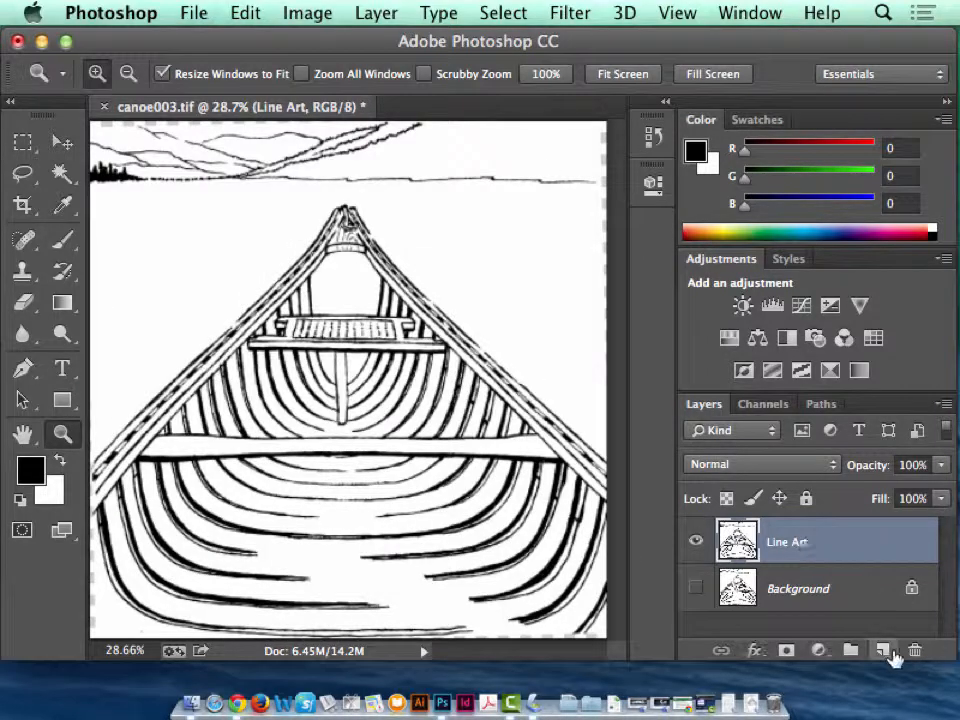
Delete the Line Art layer and convert the locked Background into a regular layer
click(914, 650)
click(668, 308)
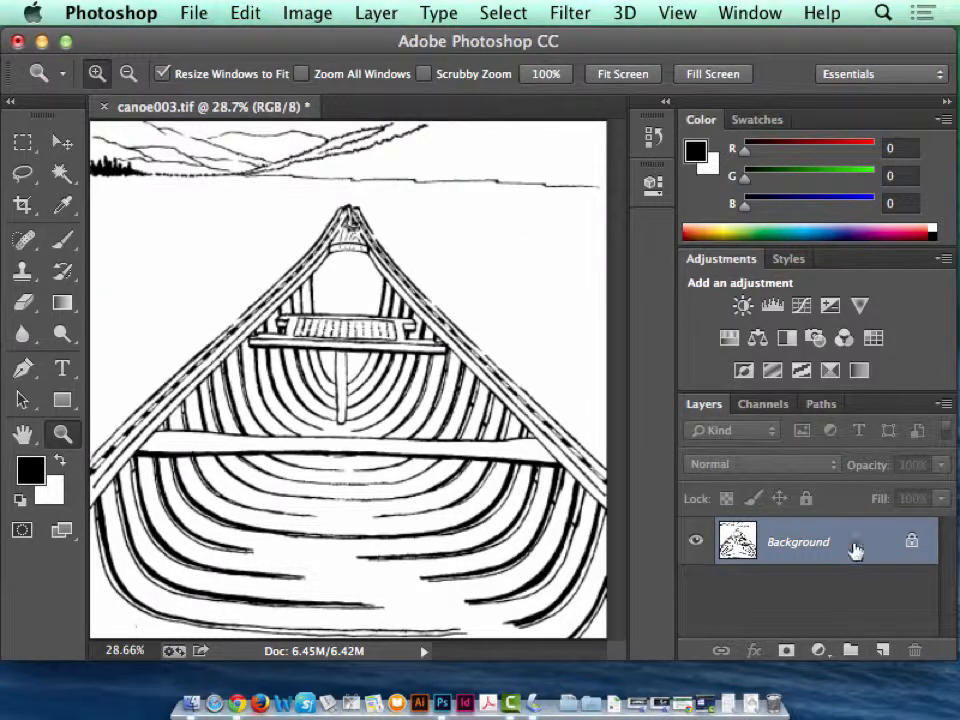
click(911, 542)
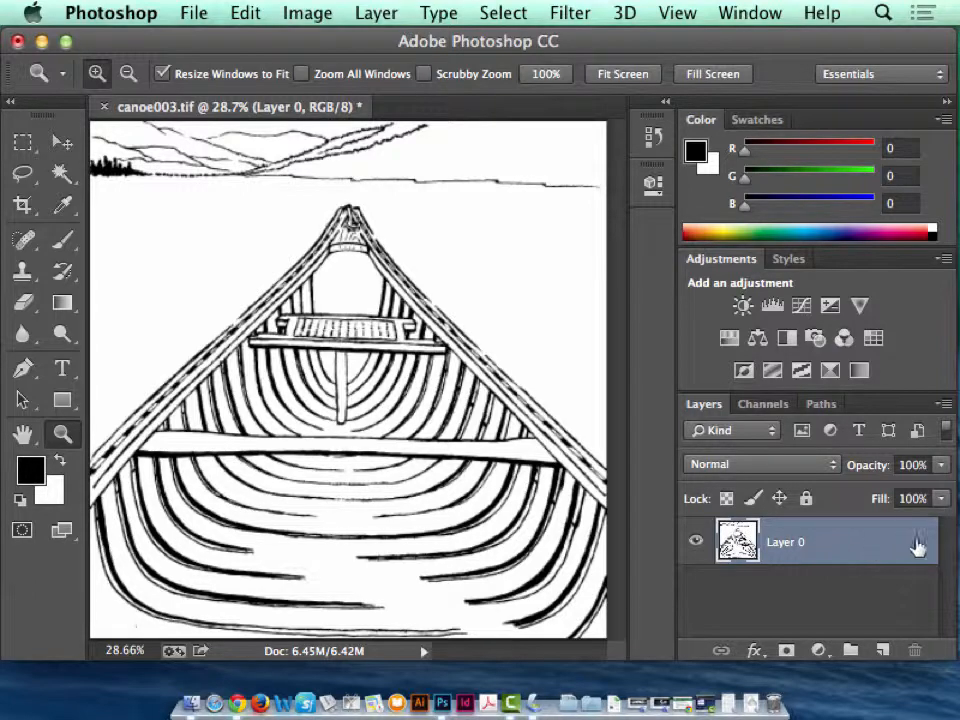
Select the outer black line of the canoe's gunwale with the Magic Wand at Tolerance 32, Contiguous, with Anti-alias turned off
drag(360, 240, 454, 323)
drag(272, 394, 148, 280)
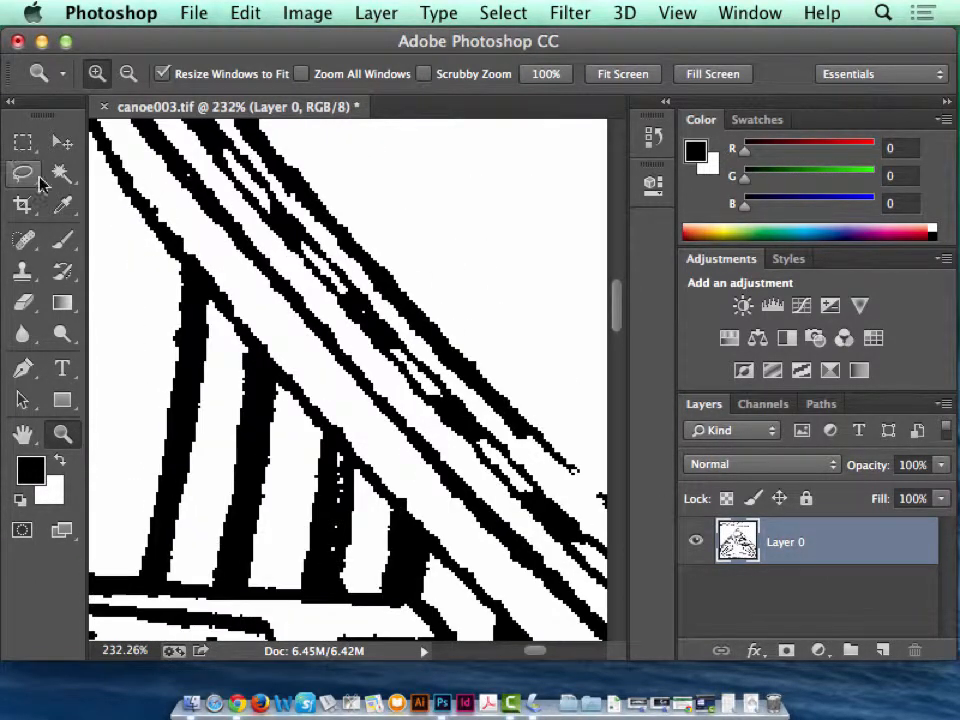
click(60, 175)
click(70, 178)
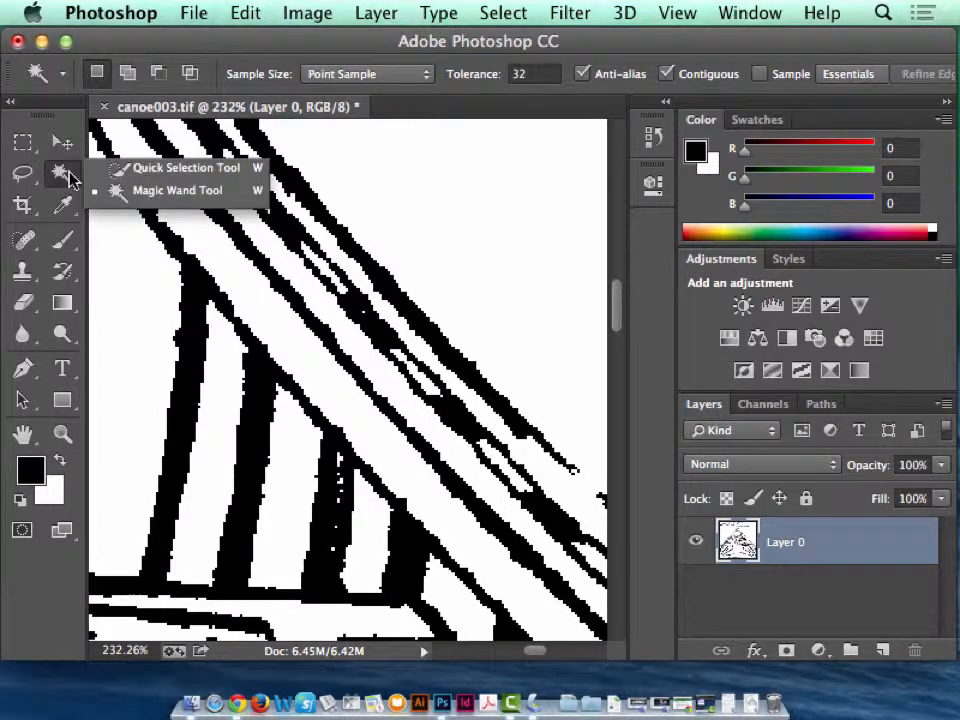
click(128, 169)
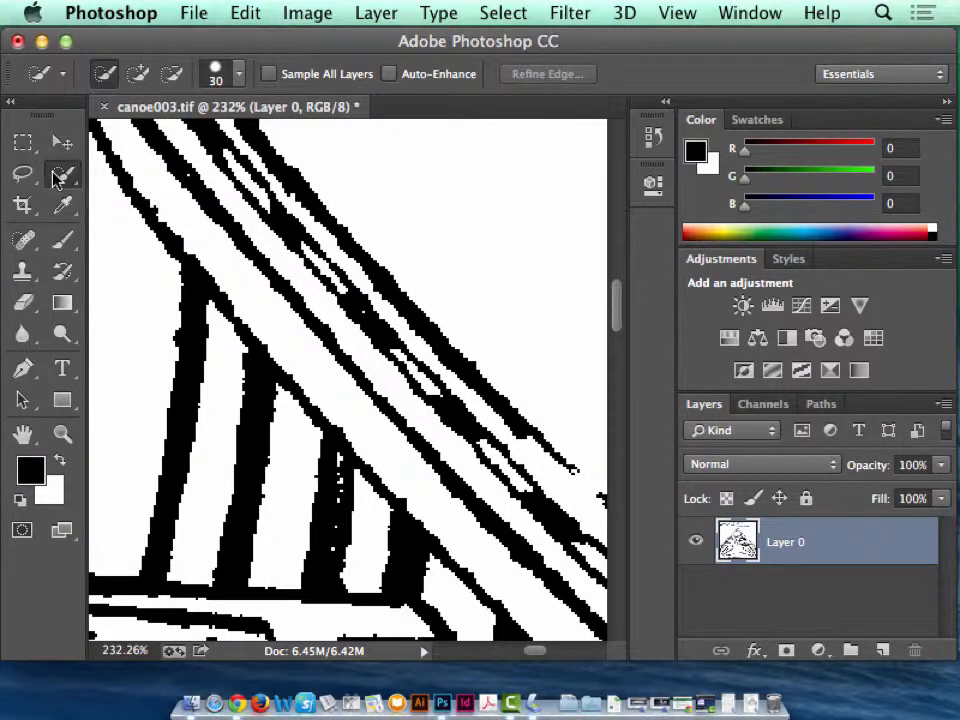
click(64, 180)
click(125, 190)
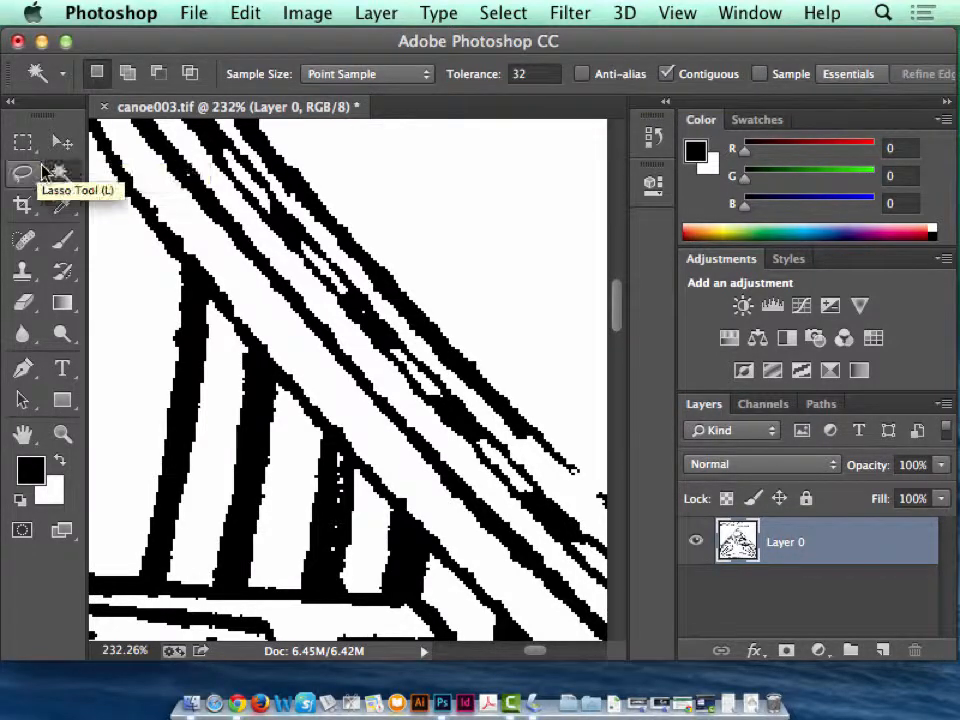
click(286, 179)
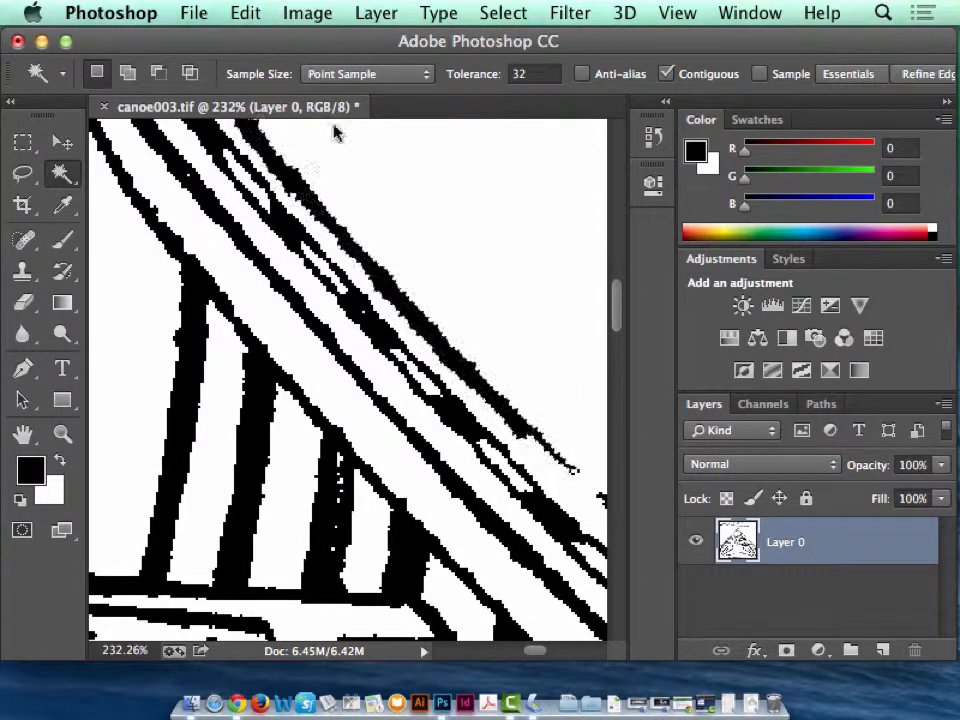
Extend the selection to all similar black pixels throughout the drawing
click(512, 10)
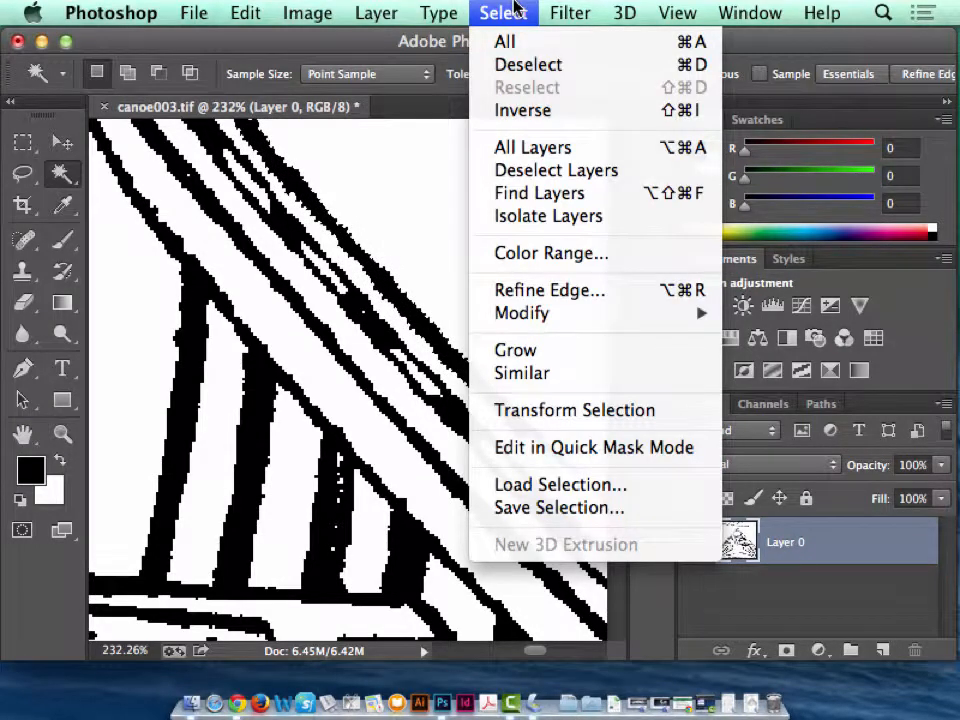
click(567, 374)
key(super+0)
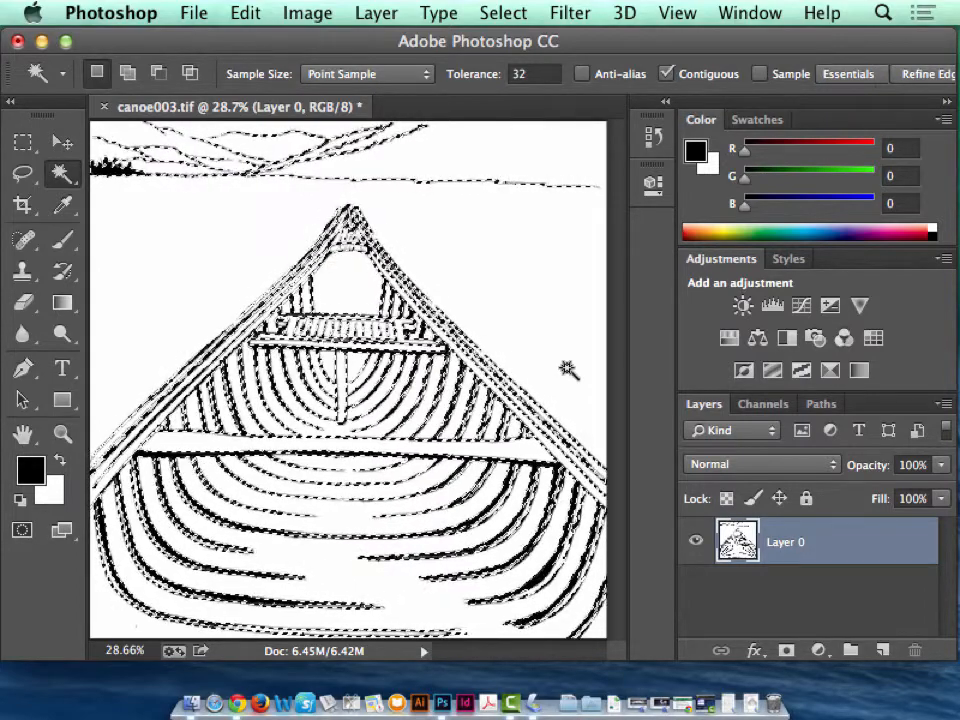
Copy the selected black line work and paste it into a new layer above Layer 0
click(236, 13)
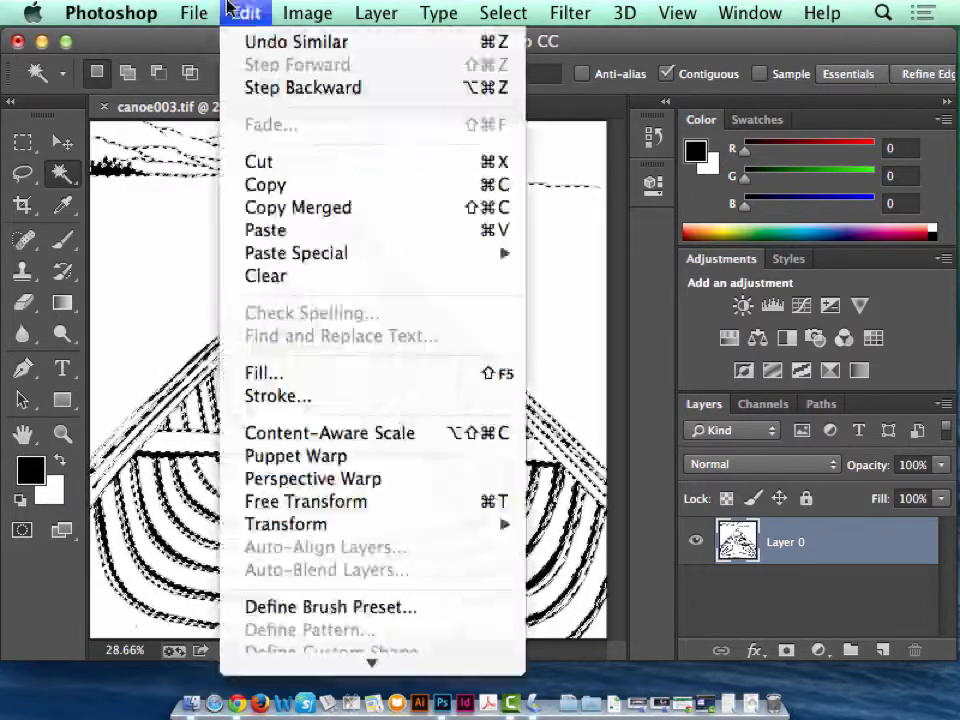
click(266, 184)
click(881, 649)
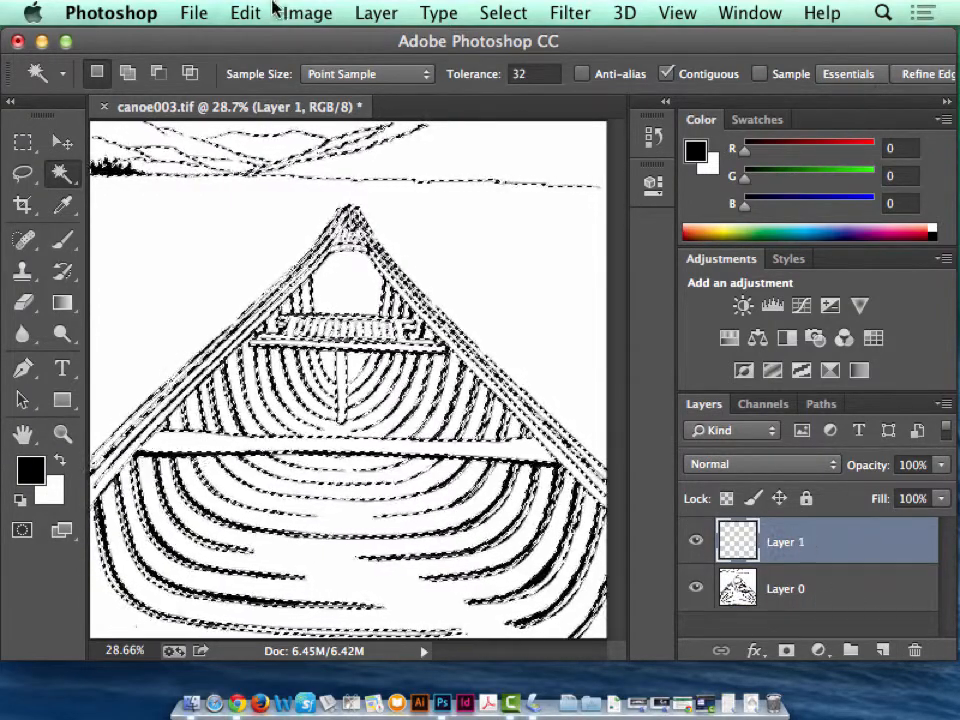
click(240, 12)
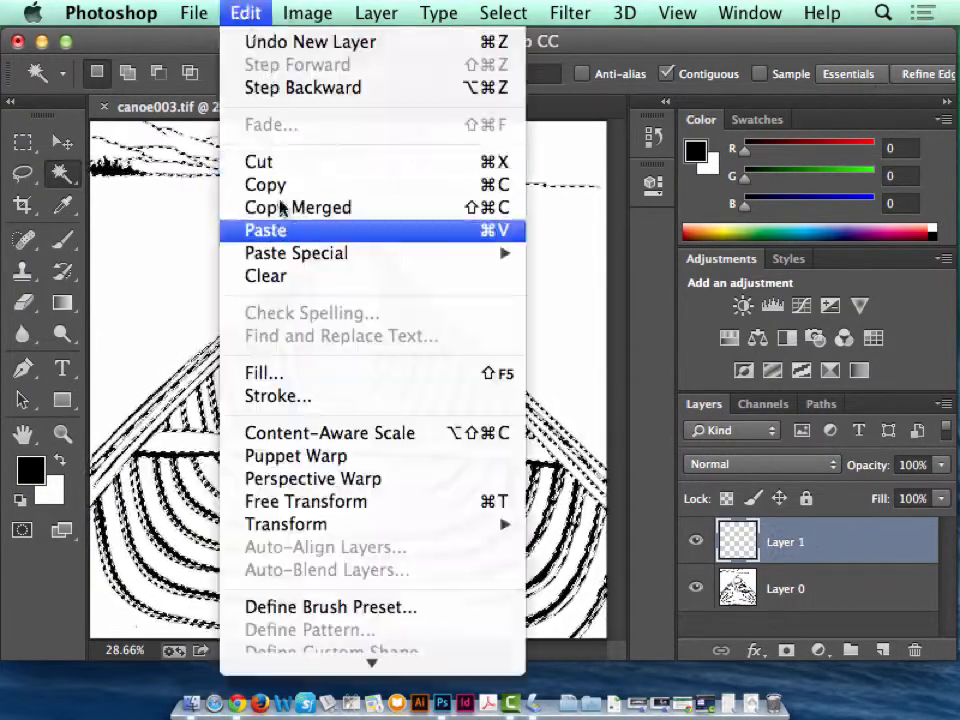
click(282, 232)
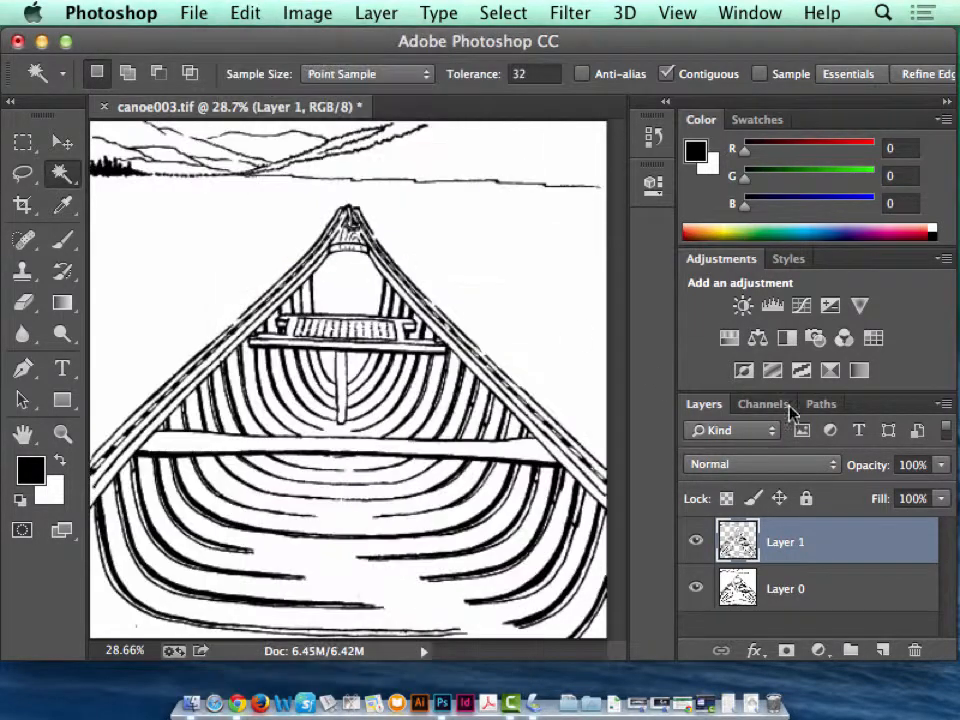
Hide Layer 0 and examine the pixel edges of the pasted line work against the transparent background
click(698, 590)
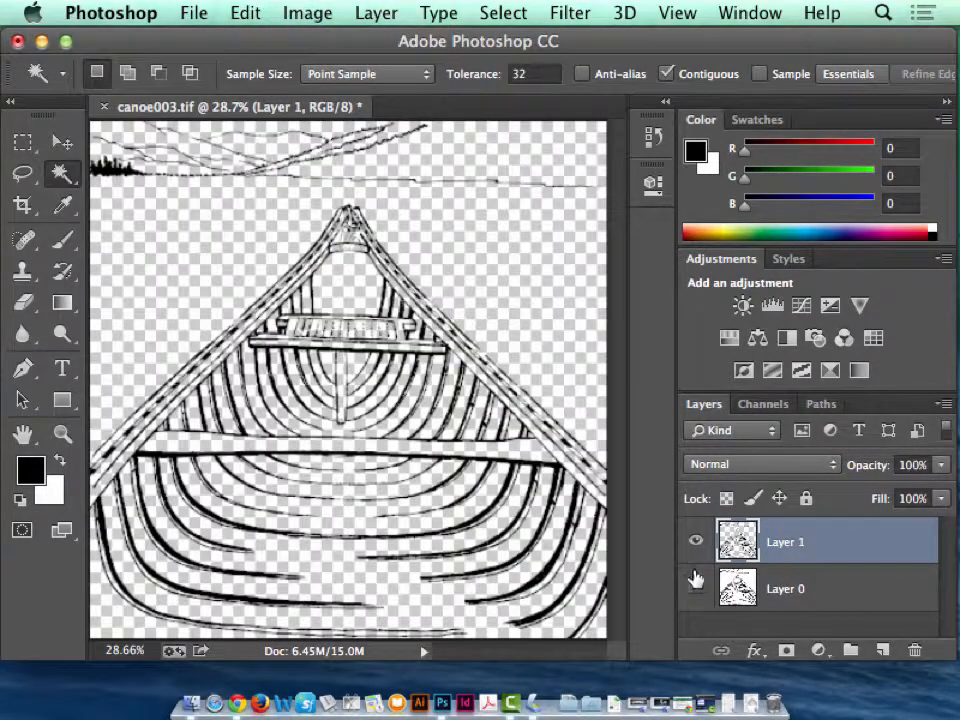
click(62, 433)
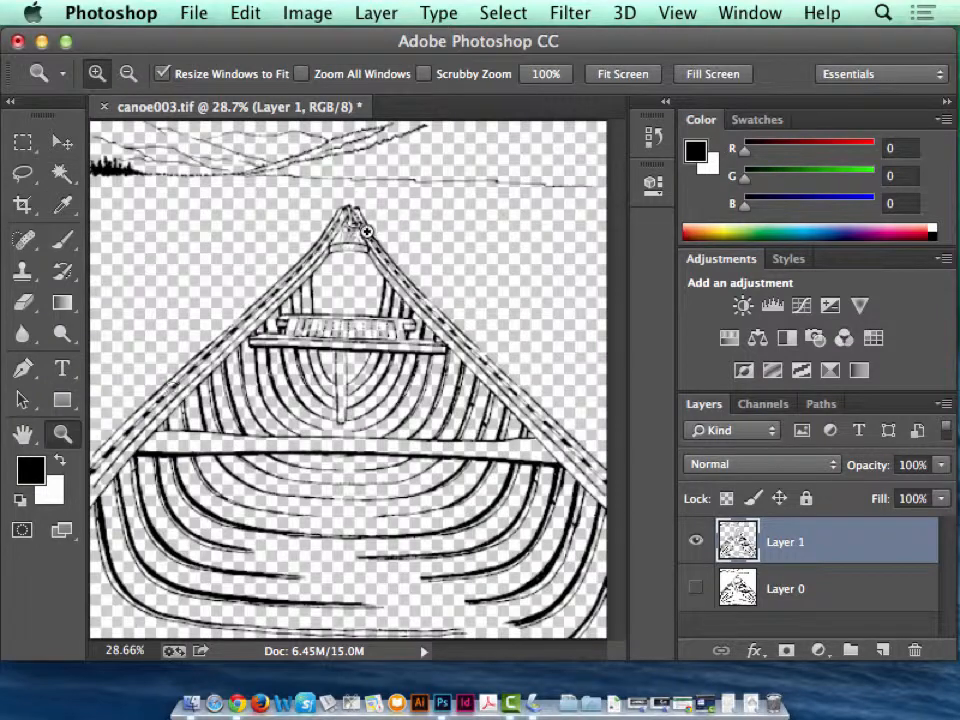
drag(345, 205, 456, 326)
drag(332, 396, 341, 352)
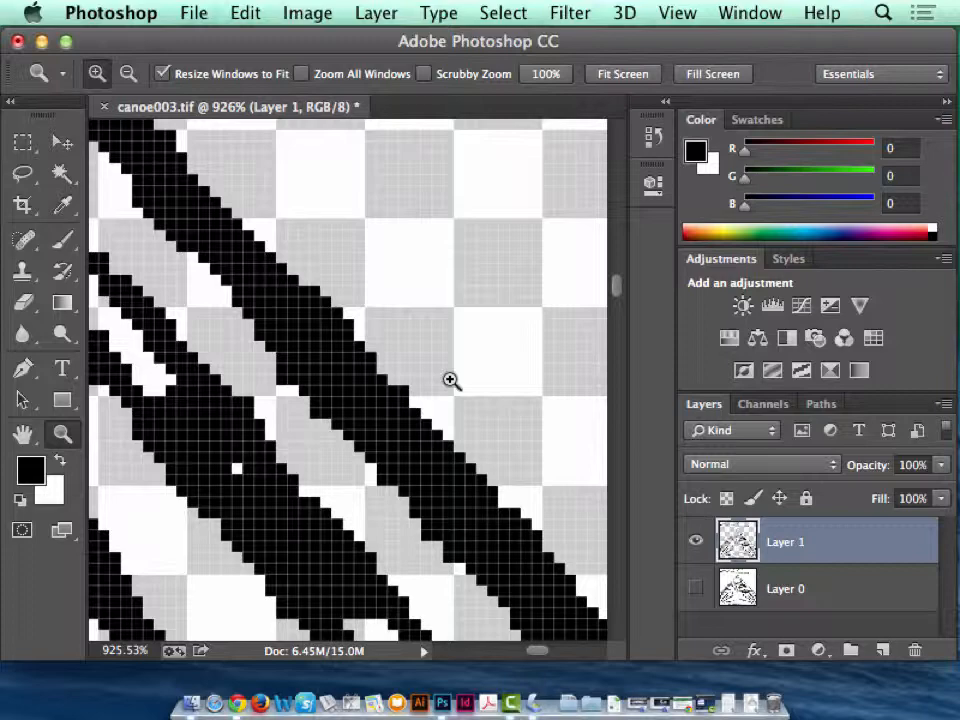
key(super+0)
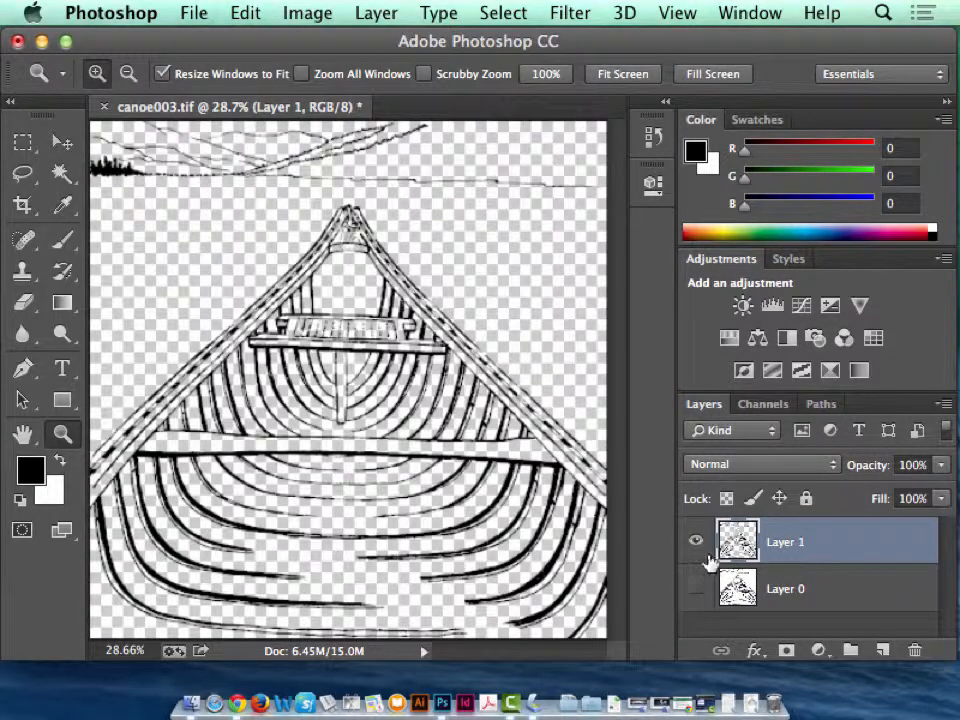
Lock all attributes of Layer 0, the original drawing, and keep the layer hidden
click(803, 591)
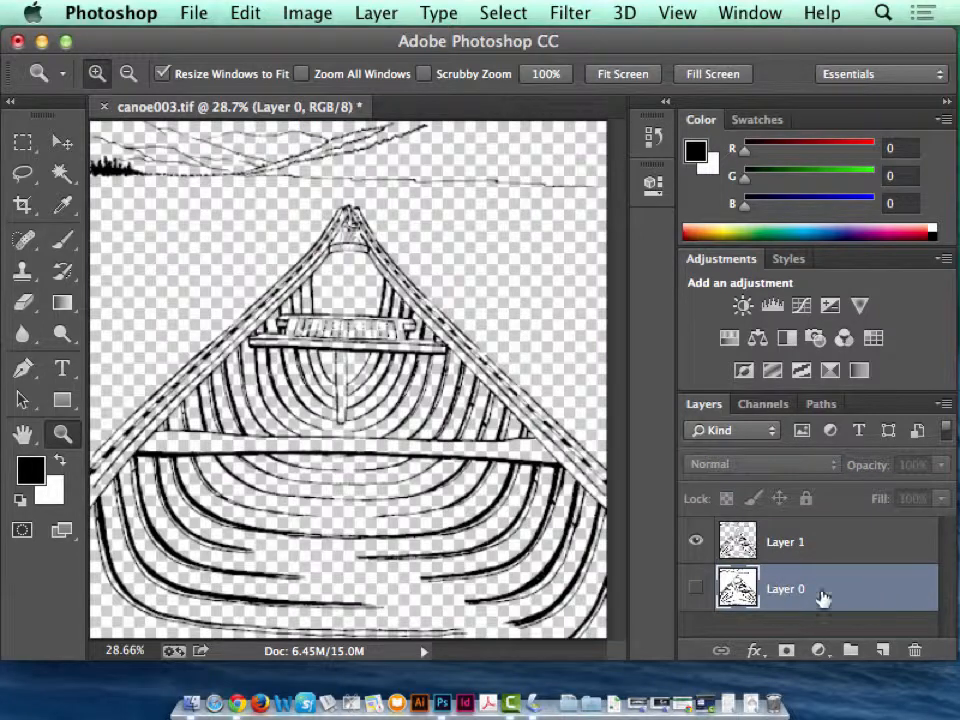
click(696, 588)
double_click(898, 598)
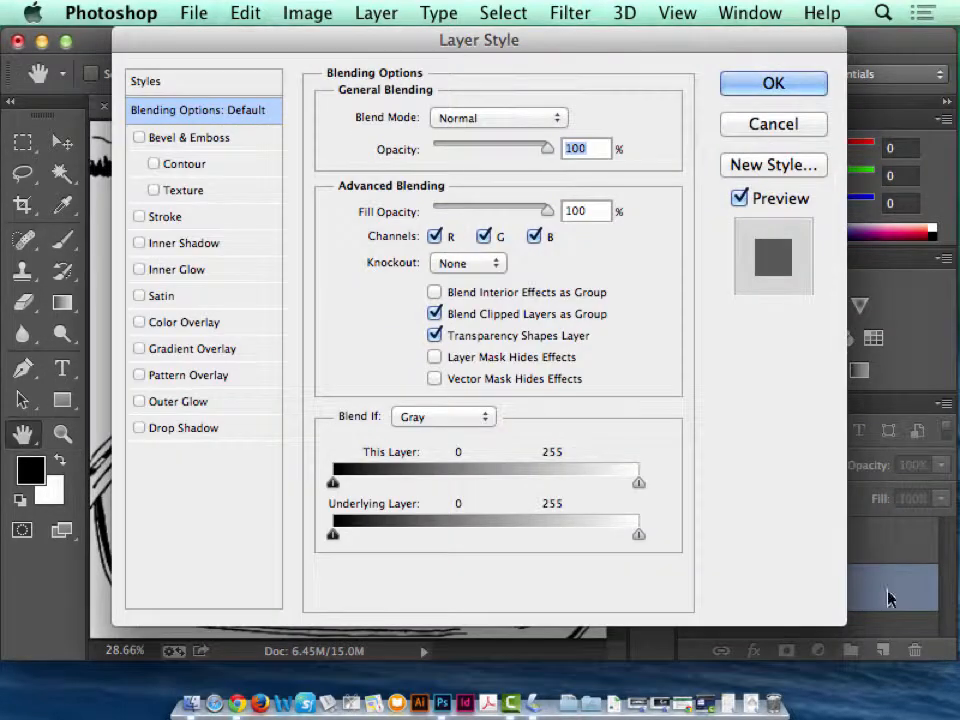
click(773, 124)
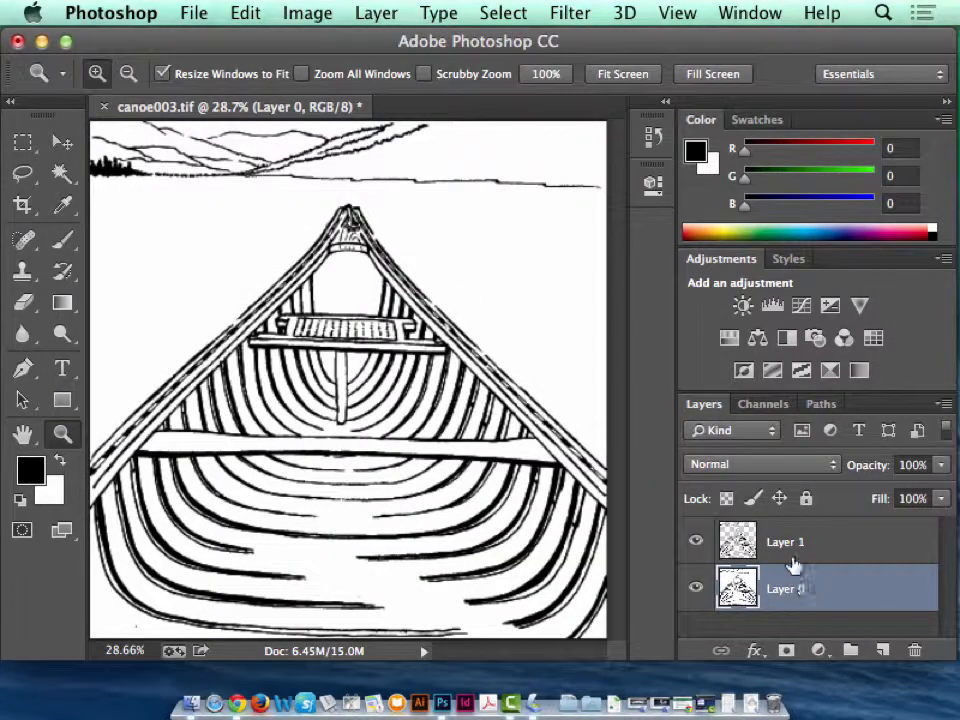
click(806, 497)
click(696, 588)
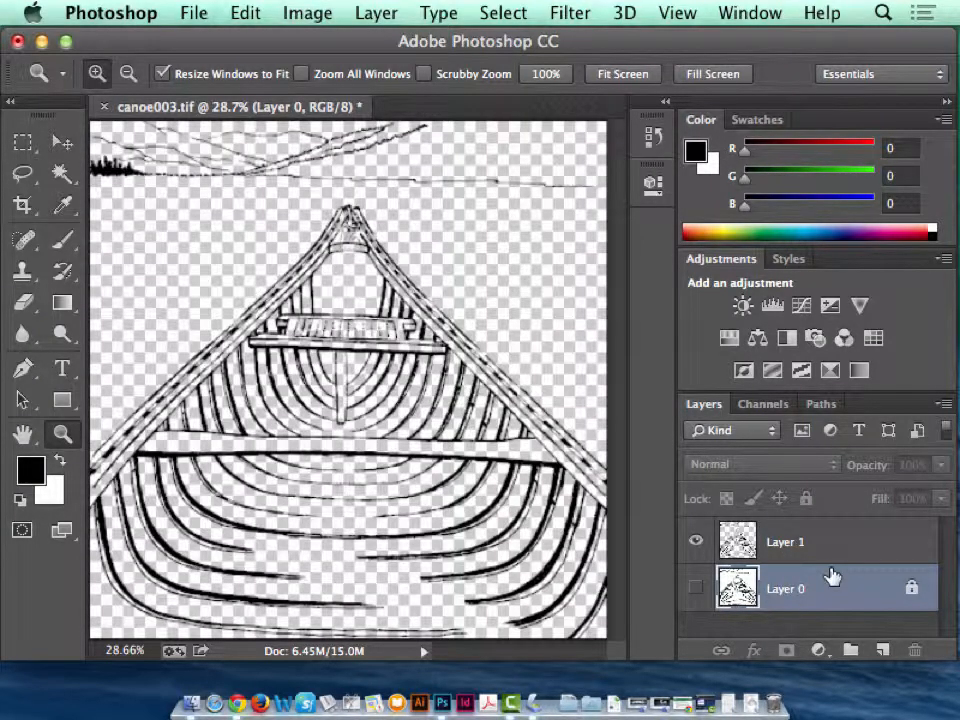
Add a new empty layer directly beneath the Layer 1 line work and lock all attributes of Layer 1
click(815, 552)
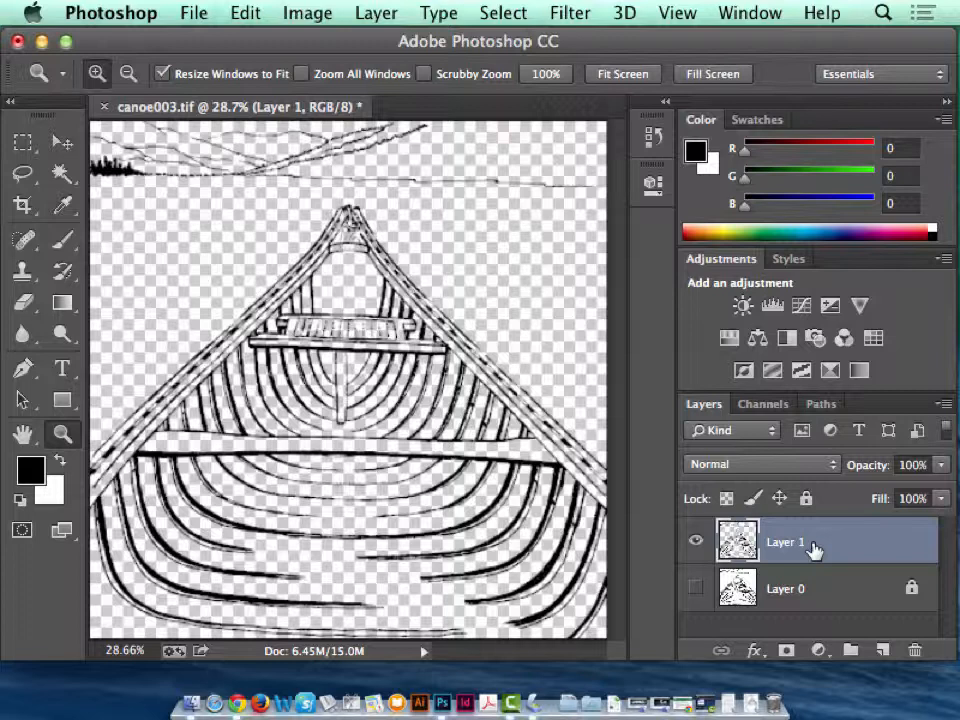
click(882, 650)
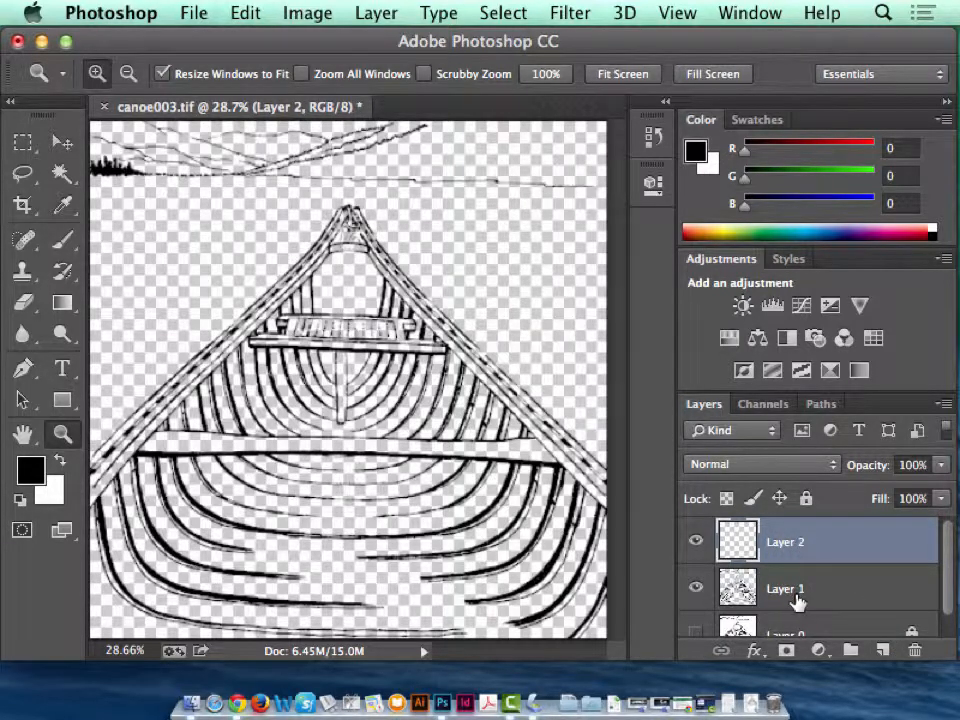
drag(797, 598, 799, 536)
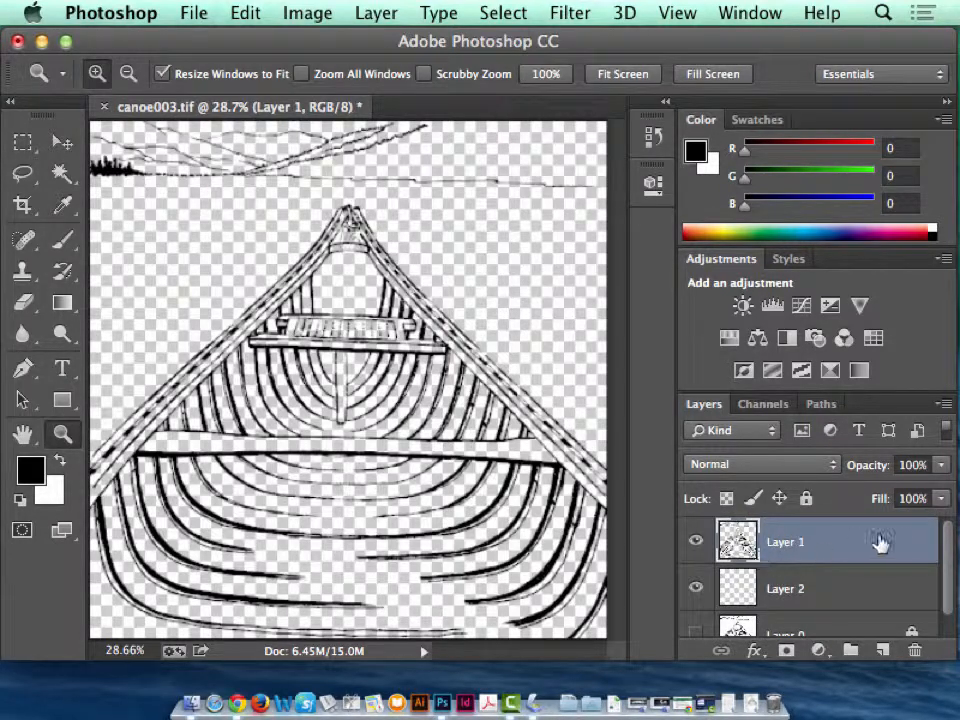
click(806, 498)
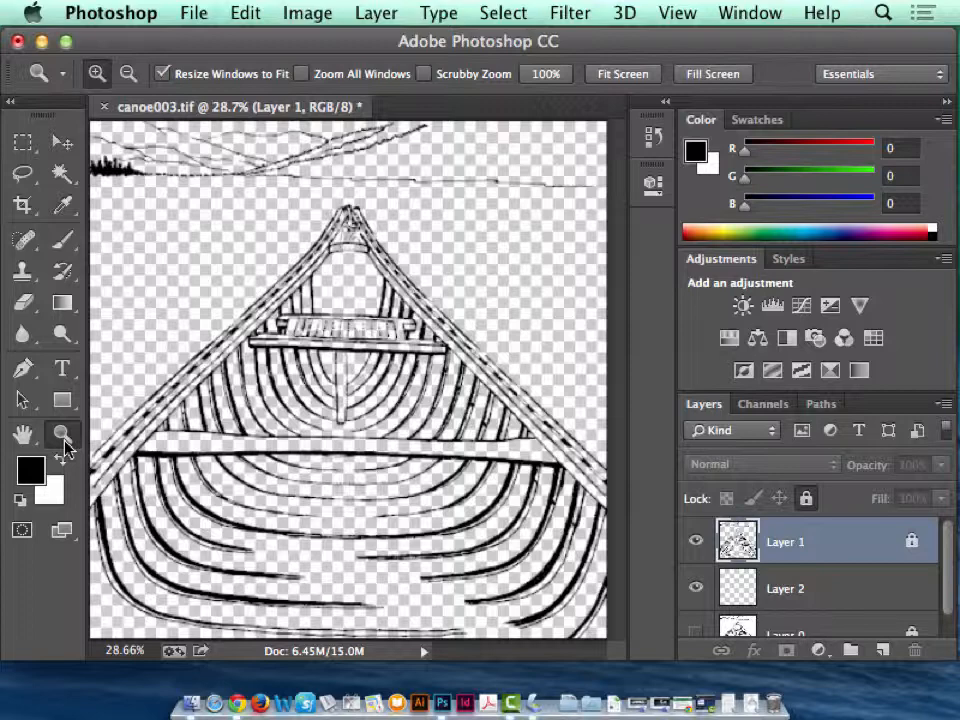
click(696, 542)
click(696, 542)
Select the entire canvas on Layer 2 and fill it with the white background color in Normal mode at 100% opacity
scroll(921, 603, down, 1)
click(804, 572)
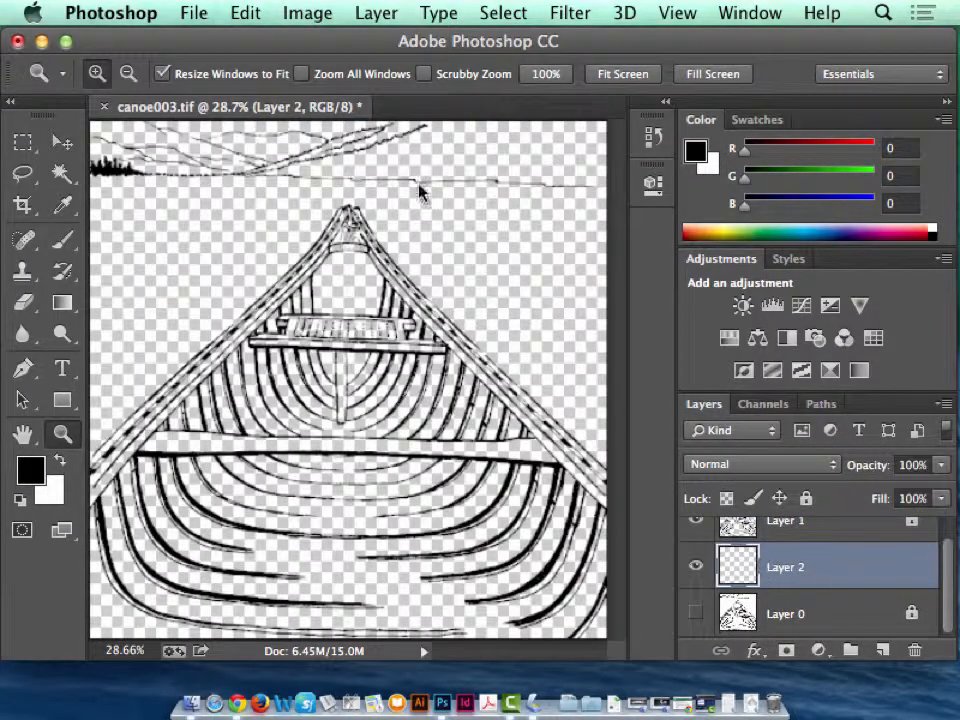
click(503, 13)
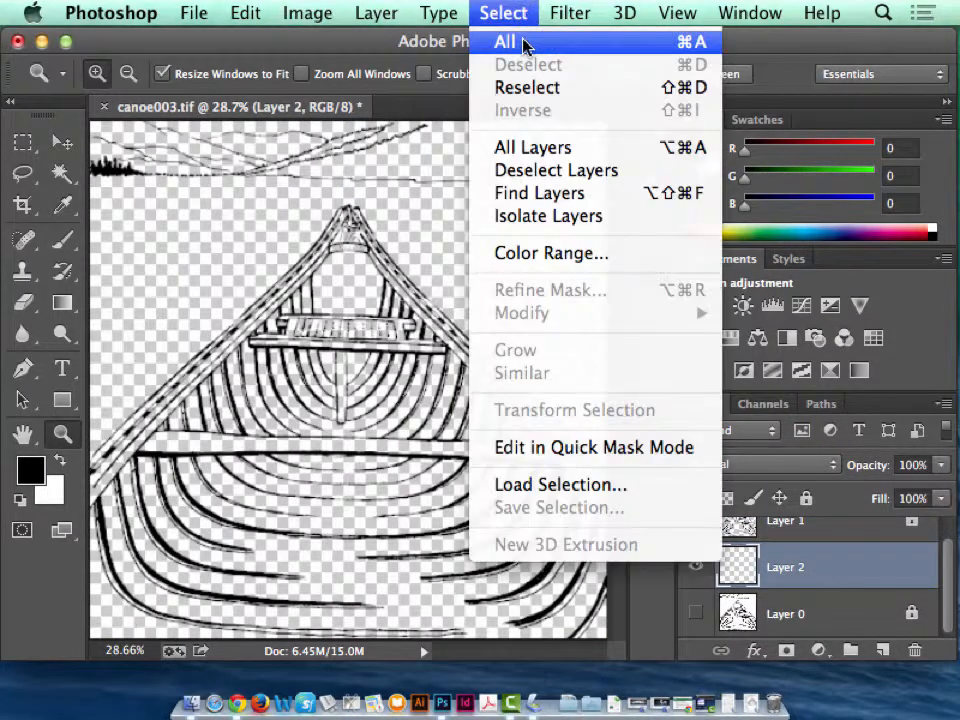
click(525, 43)
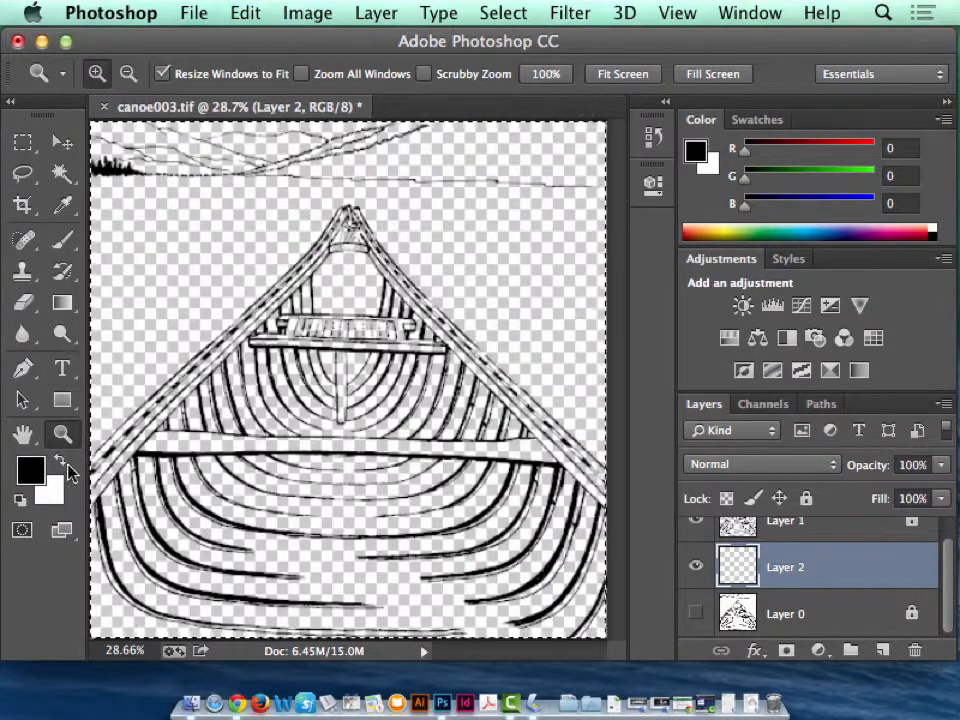
click(290, 13)
mouse_move(252, 12)
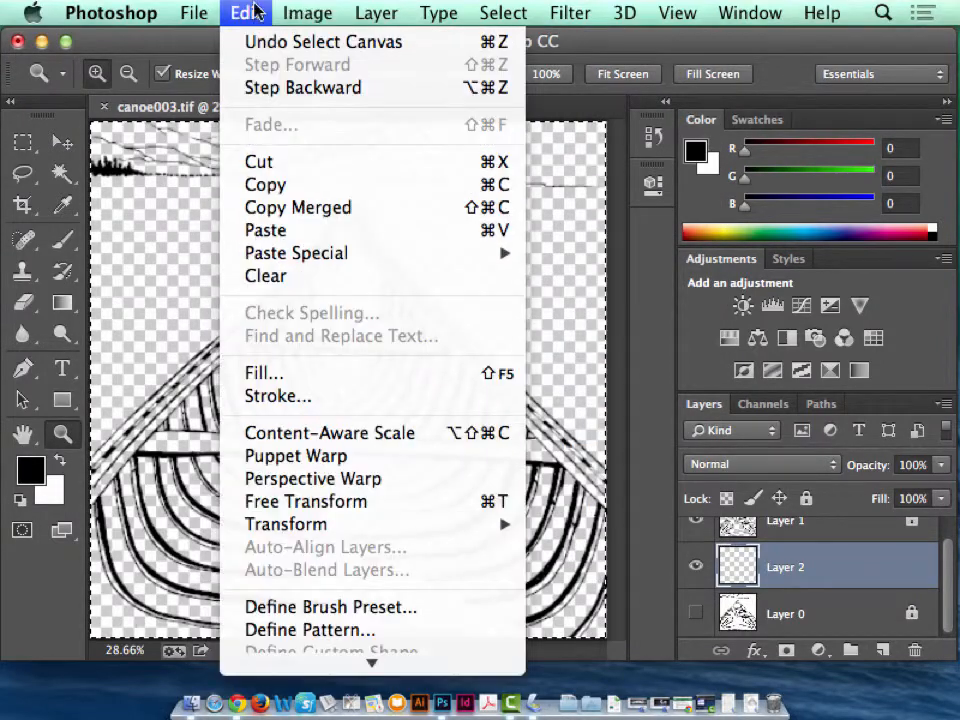
click(303, 379)
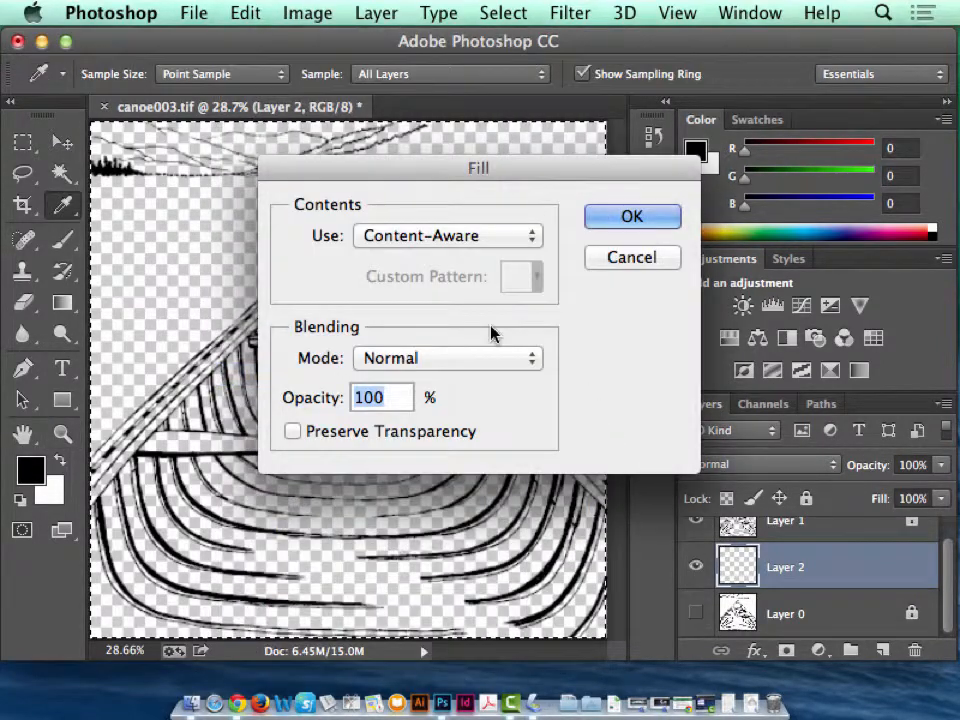
click(390, 240)
click(392, 180)
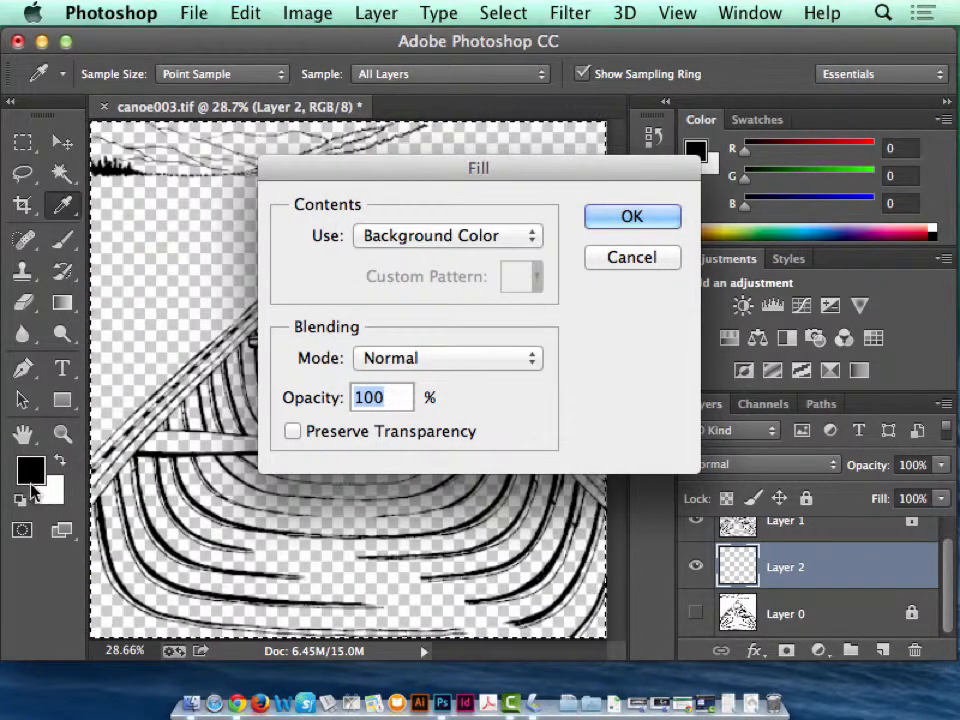
click(621, 220)
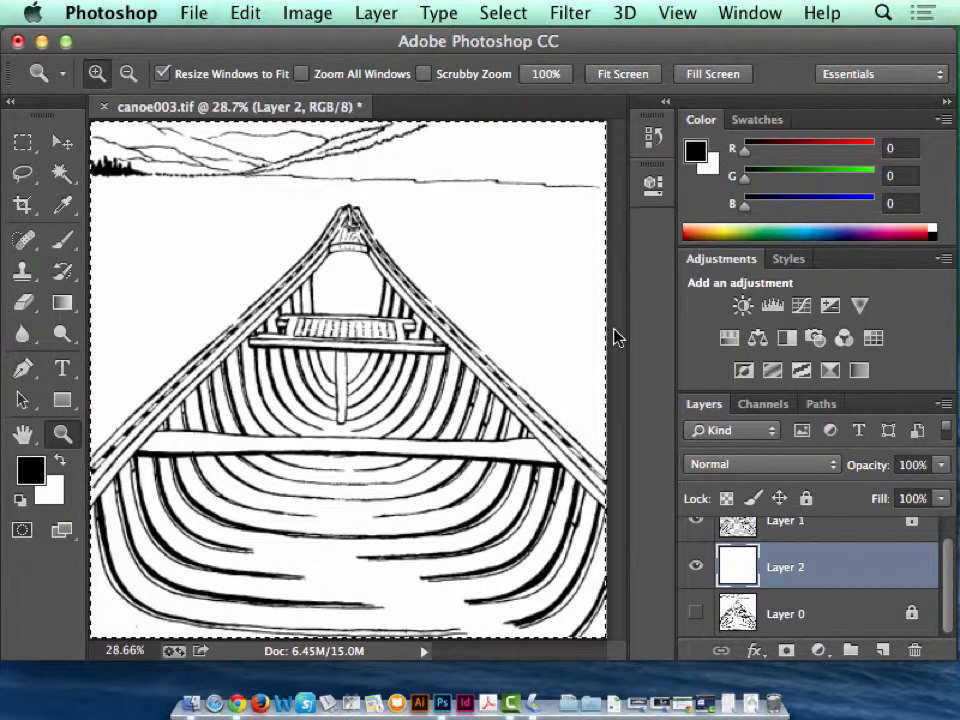
Add a new empty layer between the white Layer 2 and the locked line work
click(805, 536)
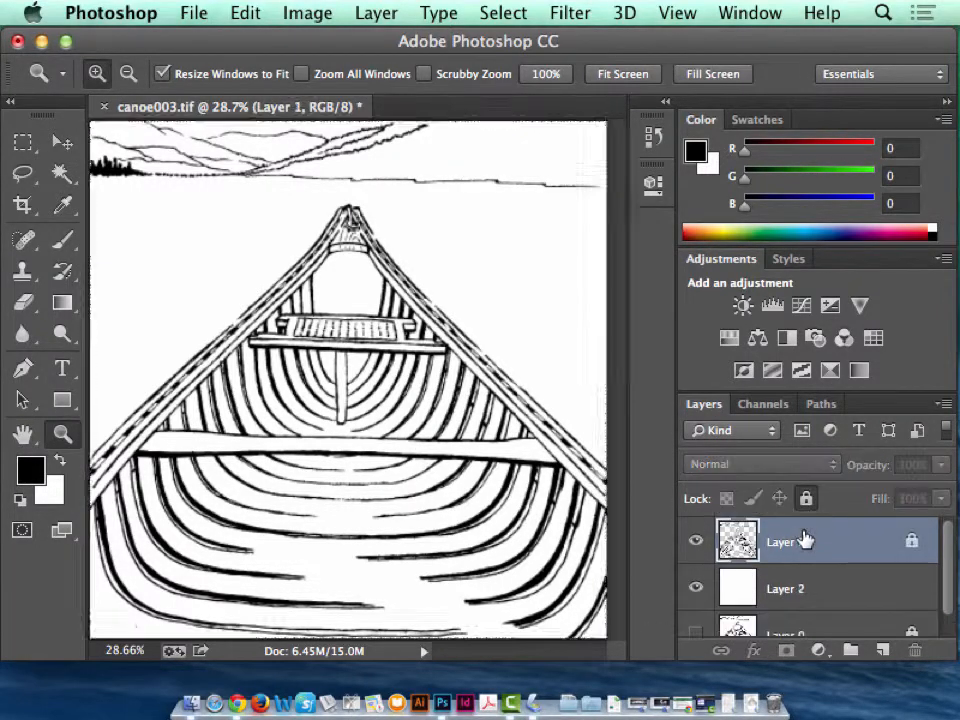
click(832, 592)
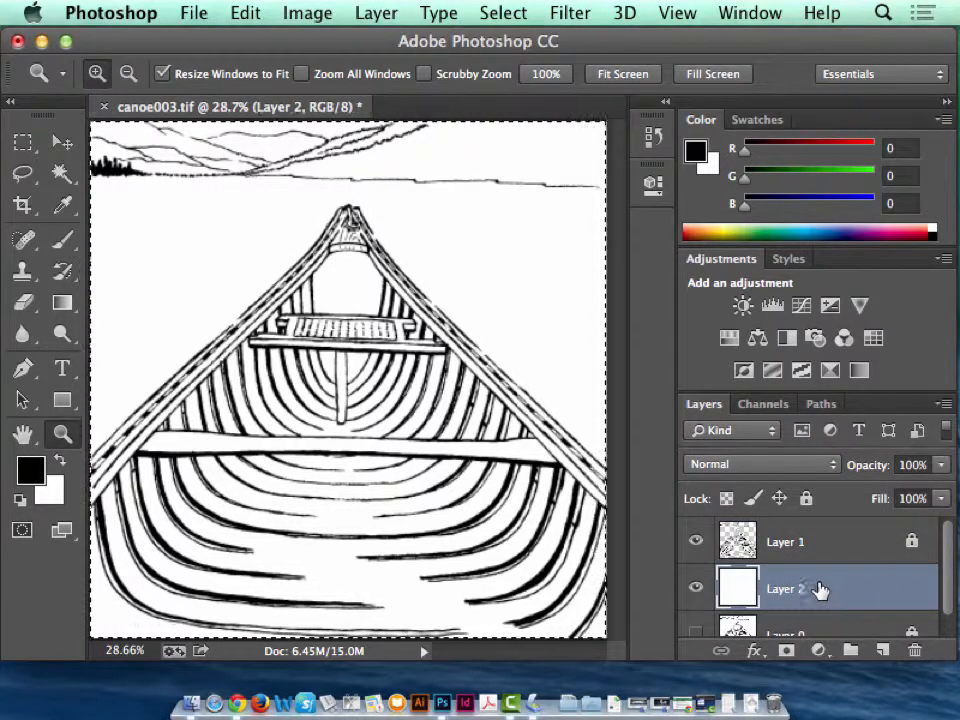
click(882, 651)
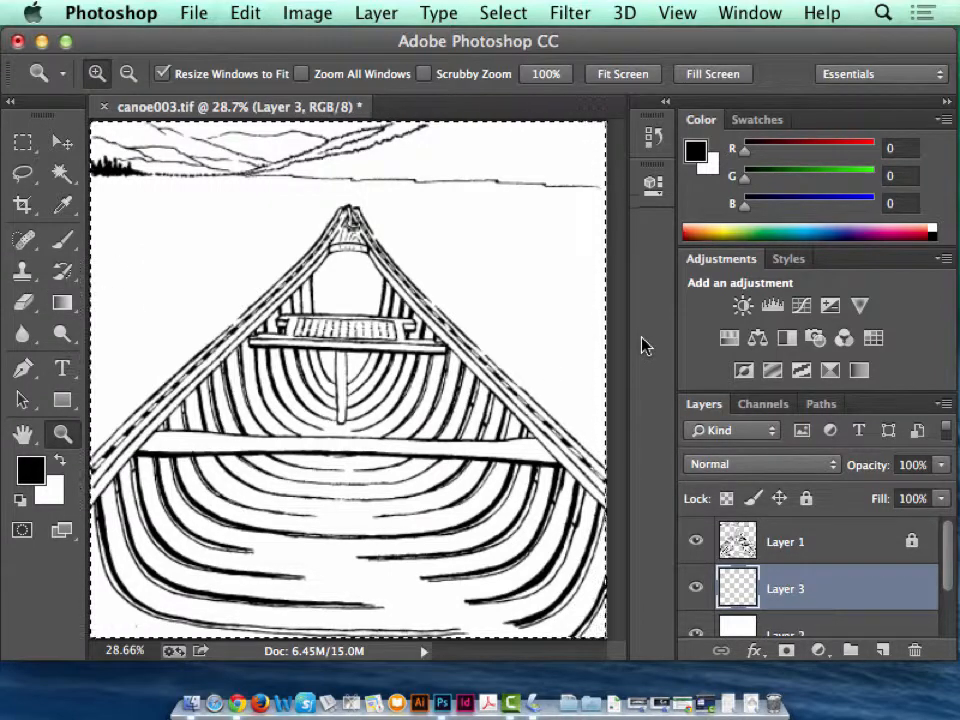
Clear the canvas selection and select the open area outside the canoe on Layer 1 with the Magic Wand
click(64, 203)
click(62, 174)
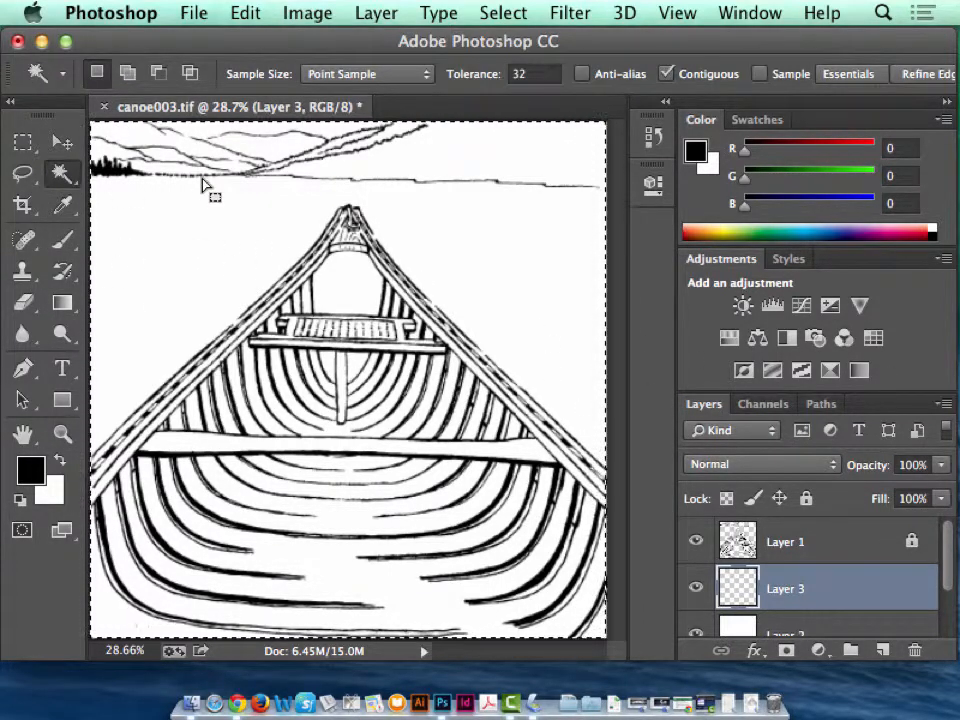
key(super+d)
click(836, 540)
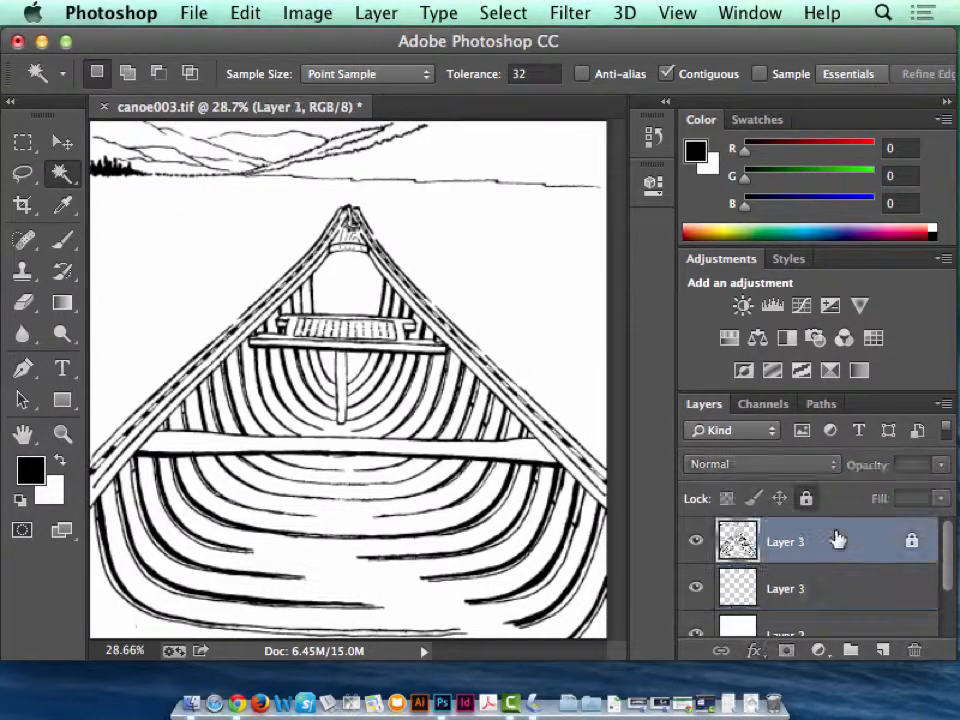
click(240, 246)
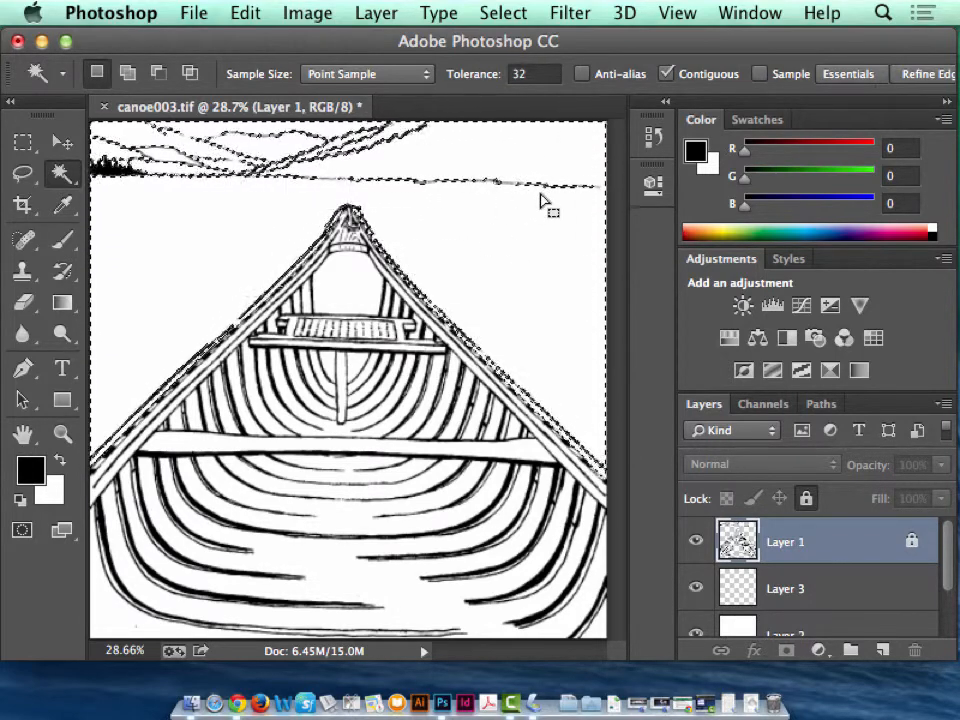
Make Layer 3 active and set the foreground color to the blue 6778f9
click(798, 597)
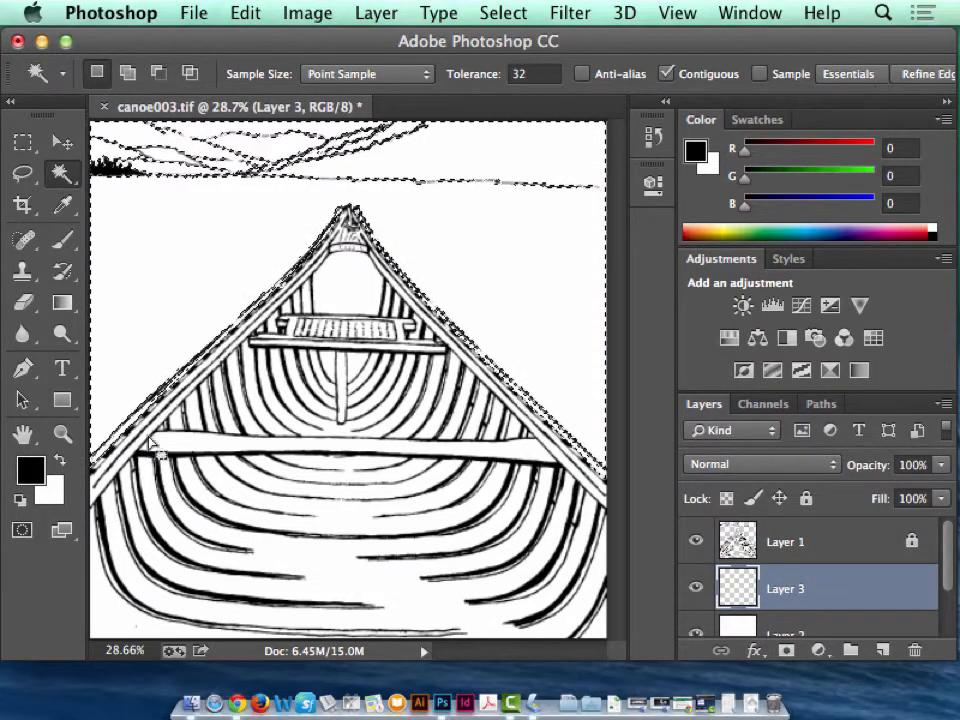
click(30, 468)
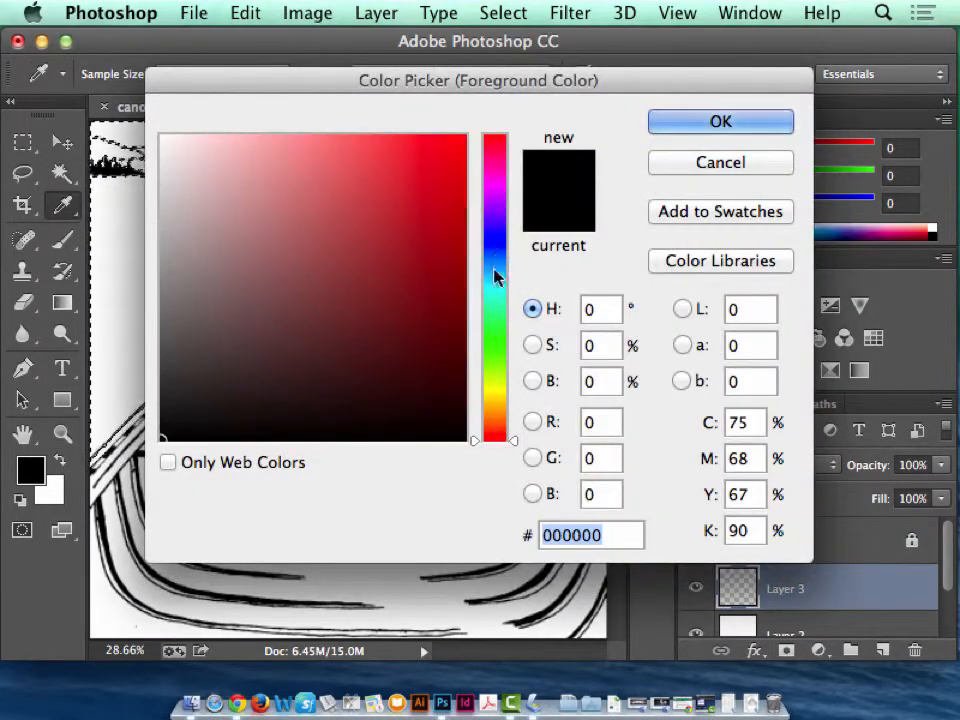
click(495, 242)
click(310, 173)
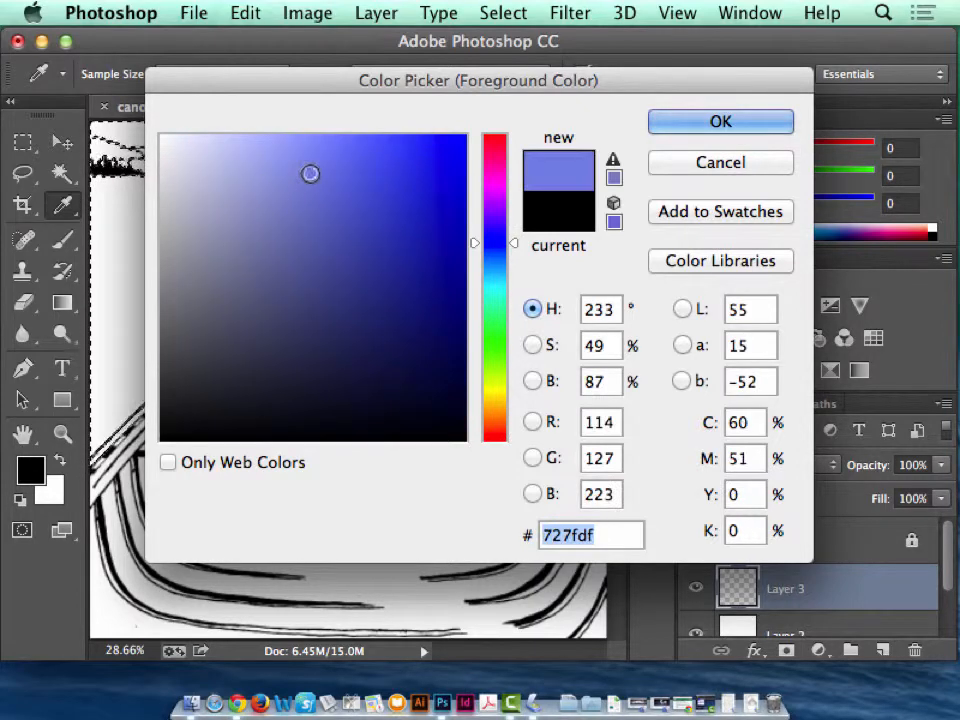
click(246, 152)
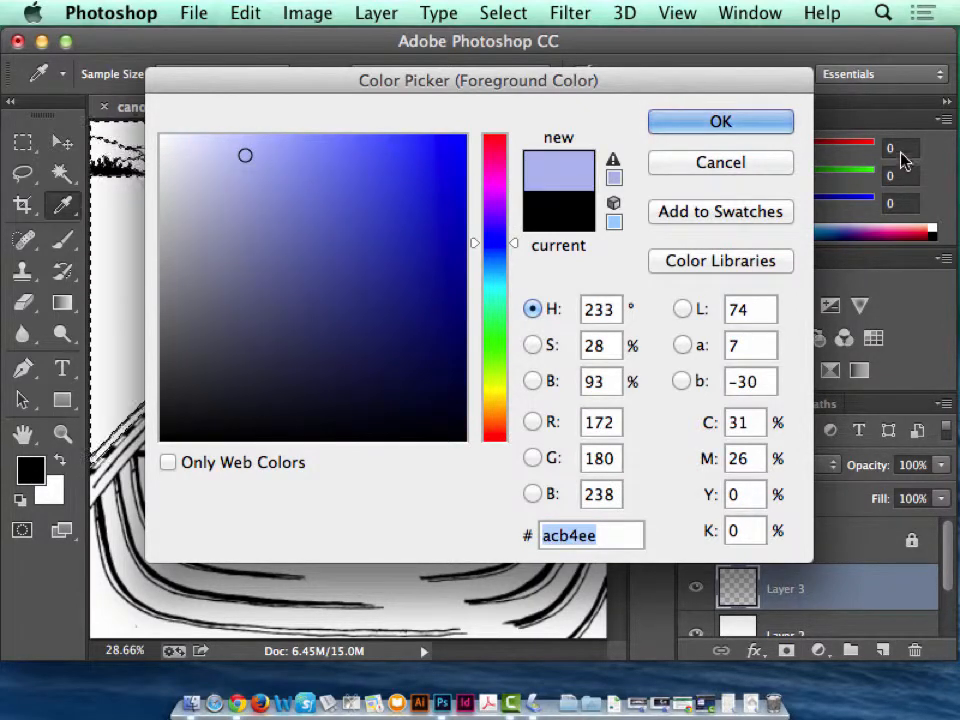
click(340, 142)
click(724, 129)
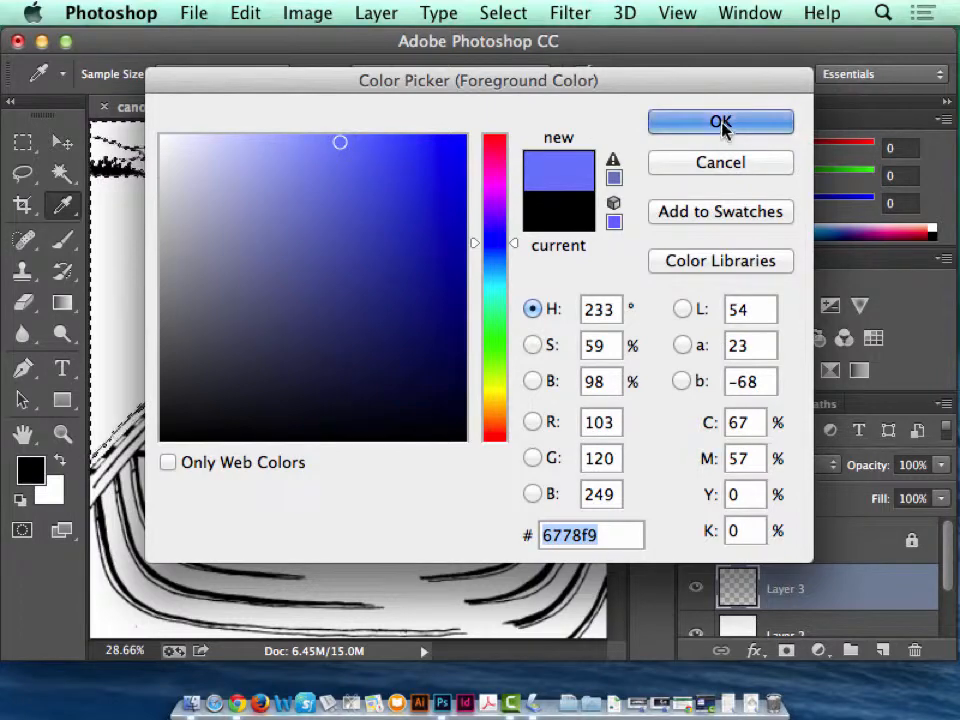
Fill the selected area around the canoe on Layer 3 with the foreground color, and deselect it
click(246, 12)
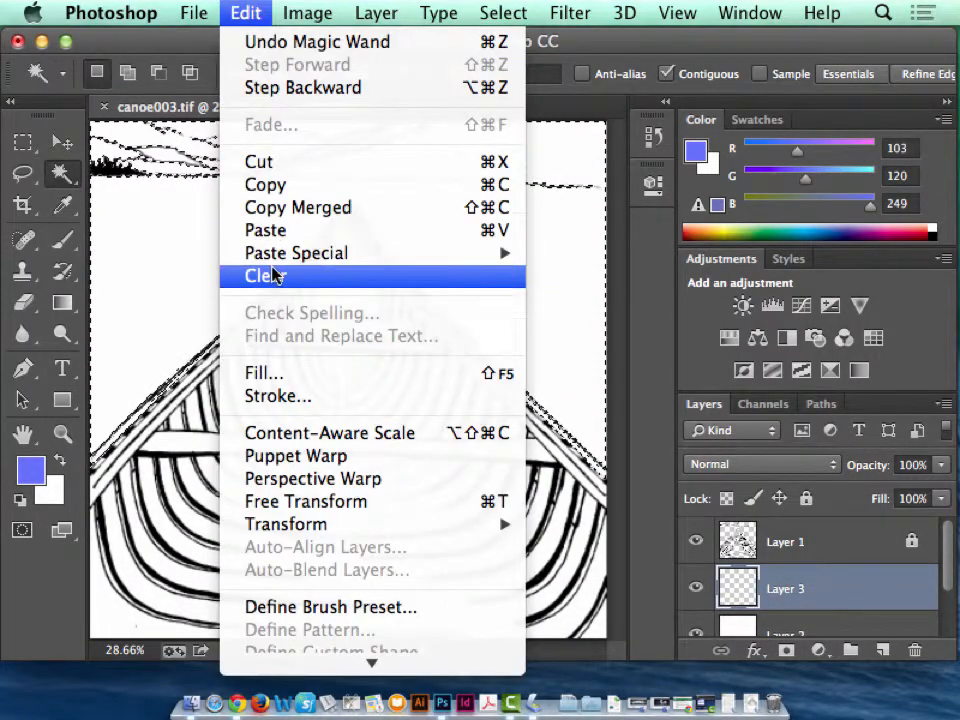
click(285, 372)
click(440, 236)
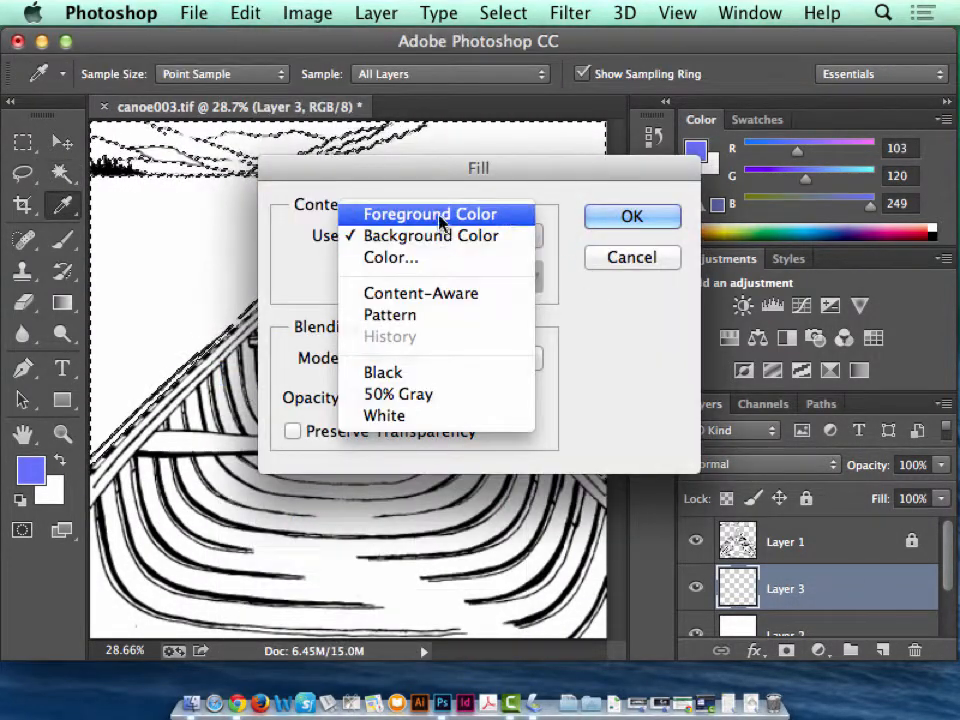
click(440, 214)
click(610, 215)
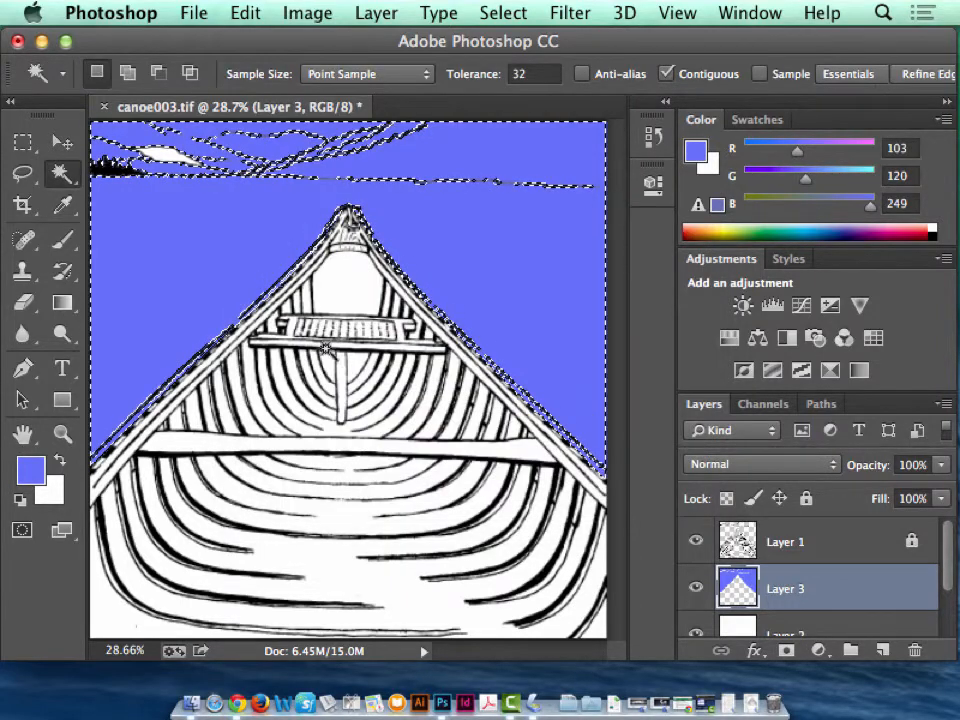
click(30, 177)
click(422, 254)
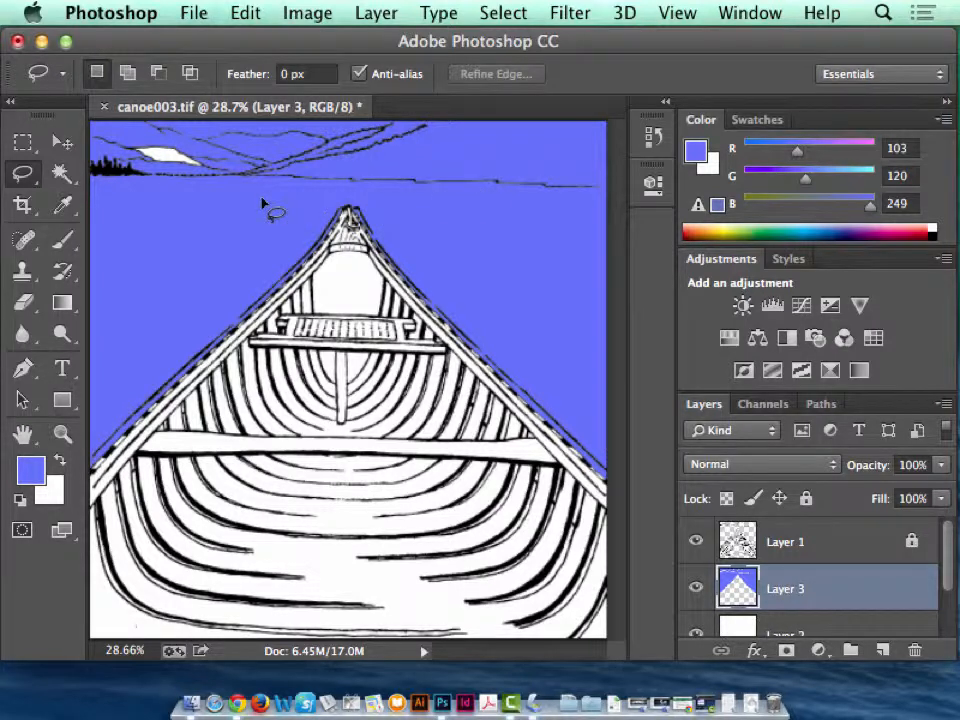
Set up a soft round Brush at 125 px with 80% flow, and swap the colors so white is the foreground
click(68, 246)
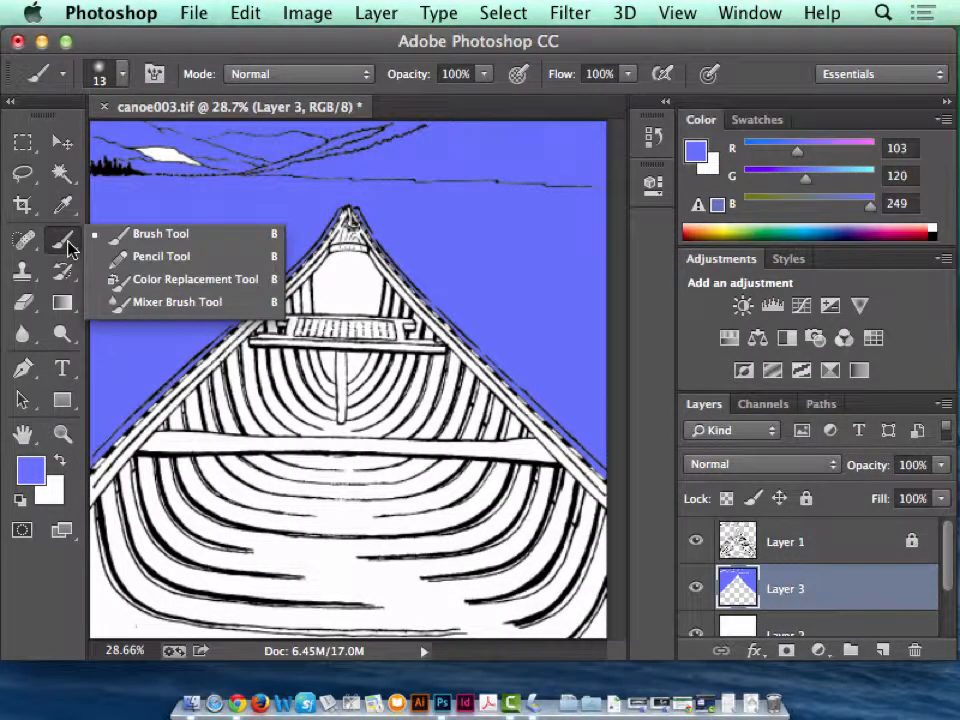
click(121, 240)
click(123, 75)
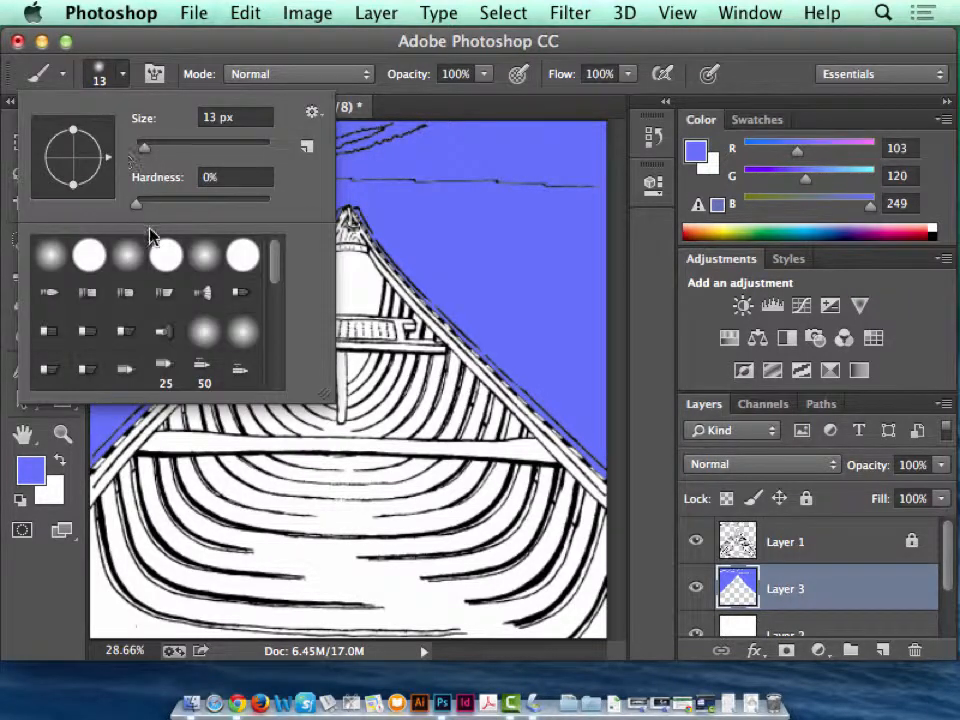
click(205, 257)
drag(144, 147, 211, 150)
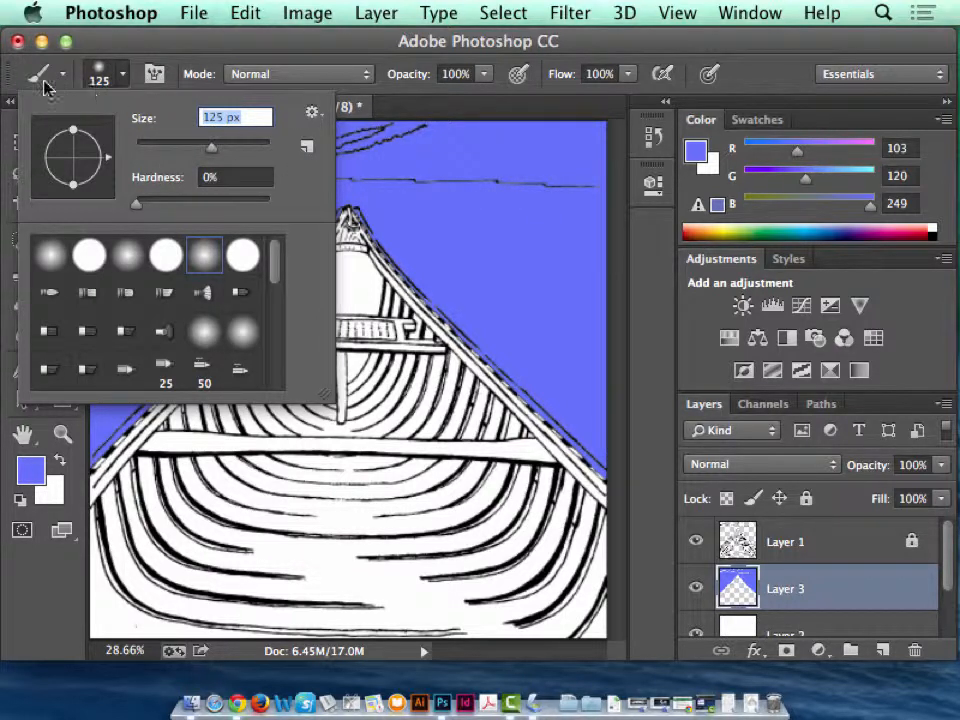
click(133, 52)
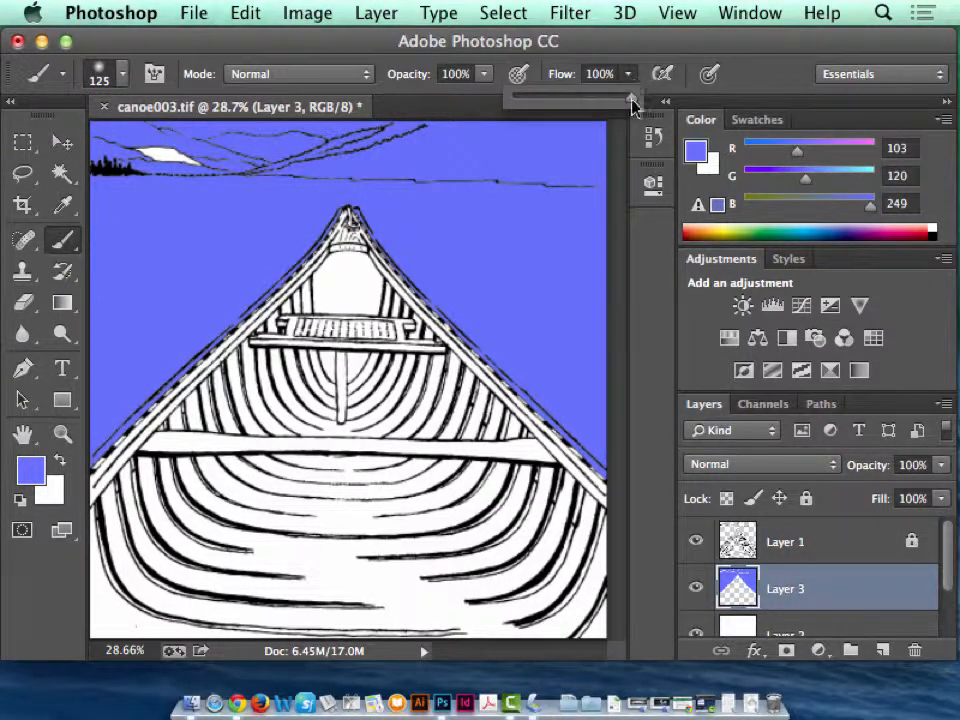
click(60, 462)
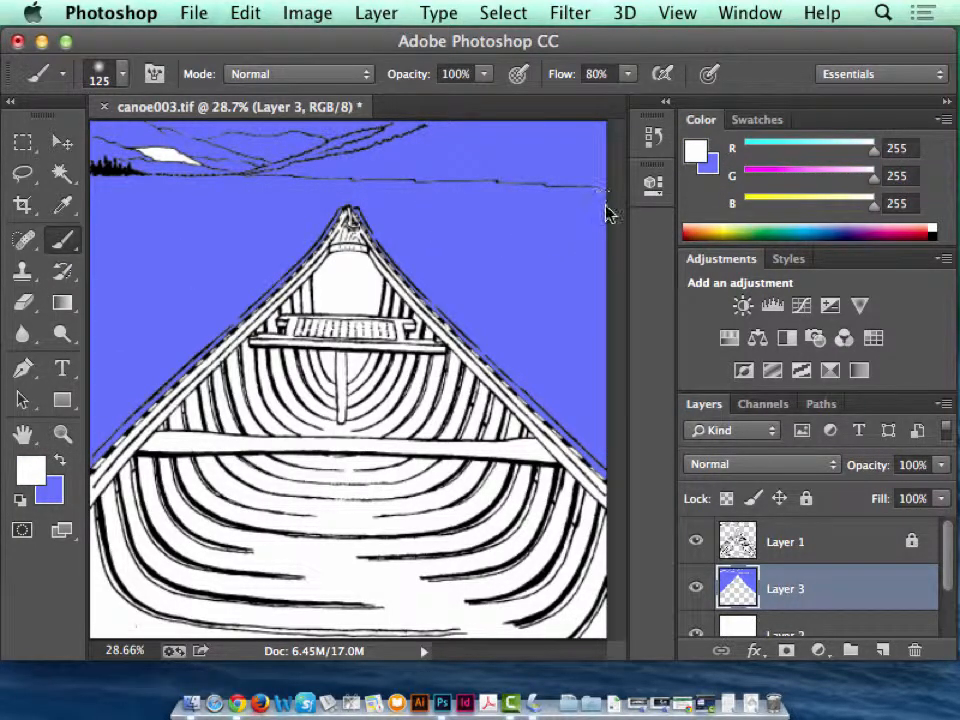
Paint soft white horizontal streaks across the blue water on both sides of the canoe on Layer 3
drag(606, 212, 391, 210)
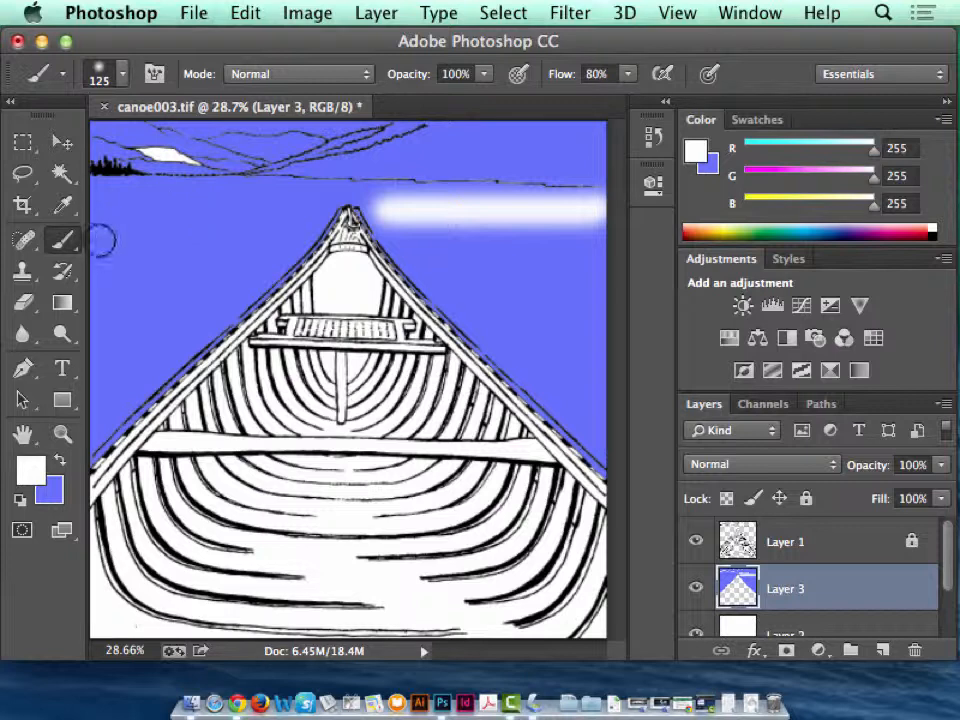
drag(98, 240, 305, 240)
drag(596, 276, 432, 279)
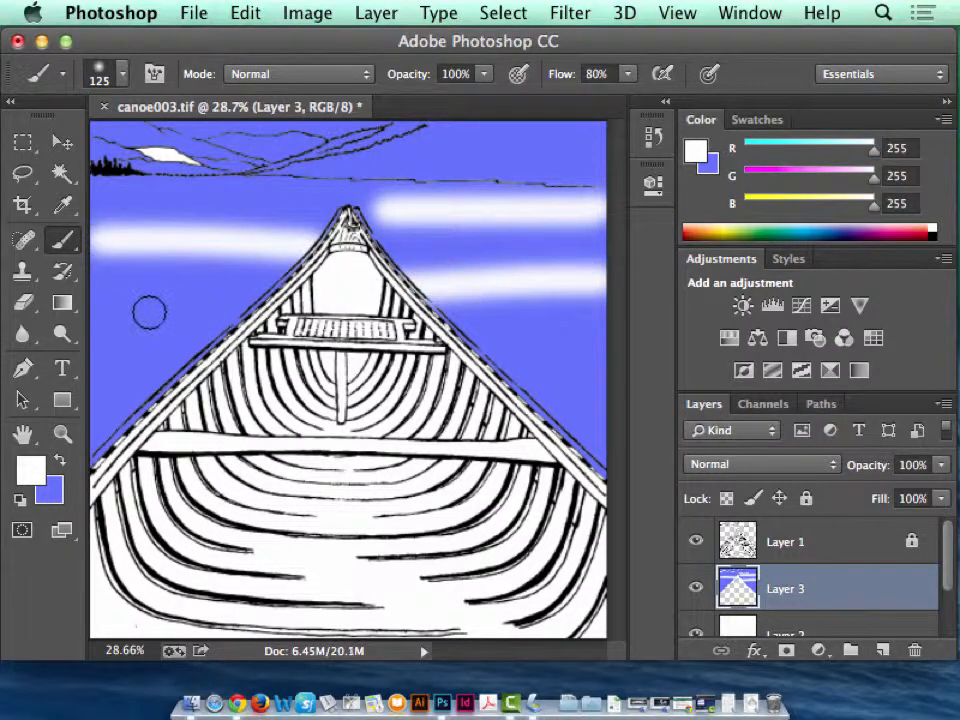
drag(102, 310, 262, 306)
mouse_move(598, 353)
mouse_down()
mouse_move(606, 353)
mouse_move(474, 352)
mouse_up()
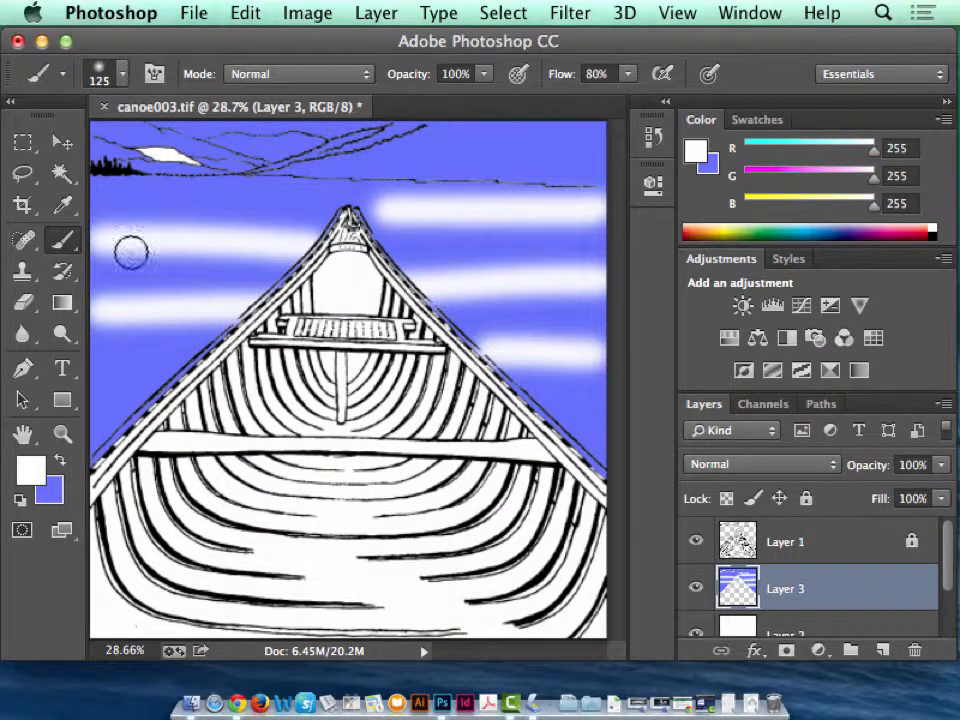
drag(124, 378, 222, 378)
drag(272, 205, 385, 206)
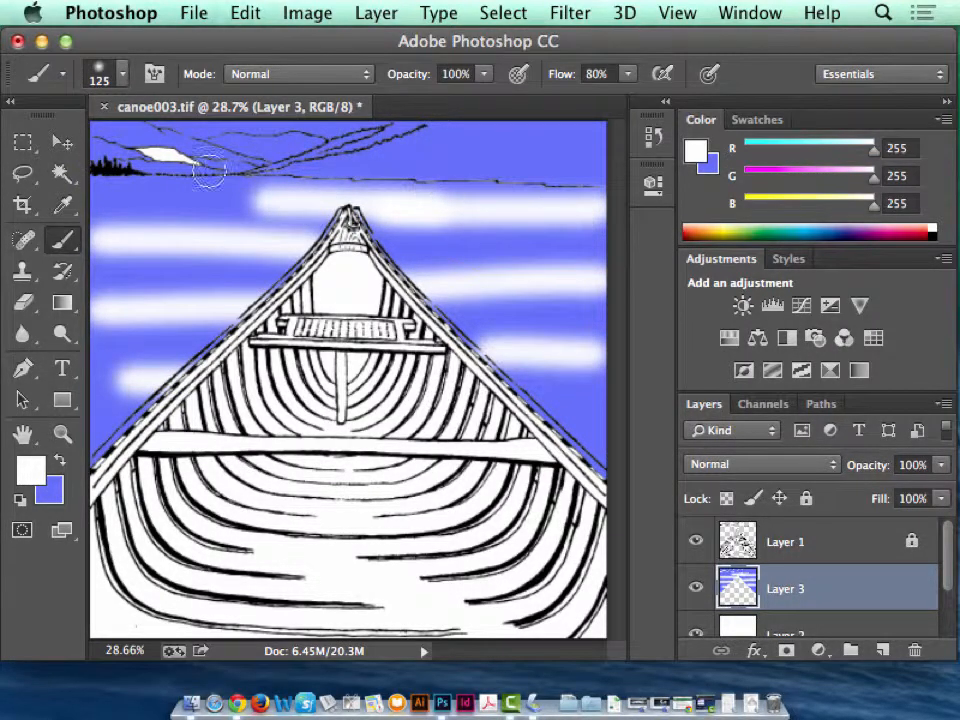
Set the background color to a deeper, more saturated blue, RGB 22, 49, 251
click(50, 492)
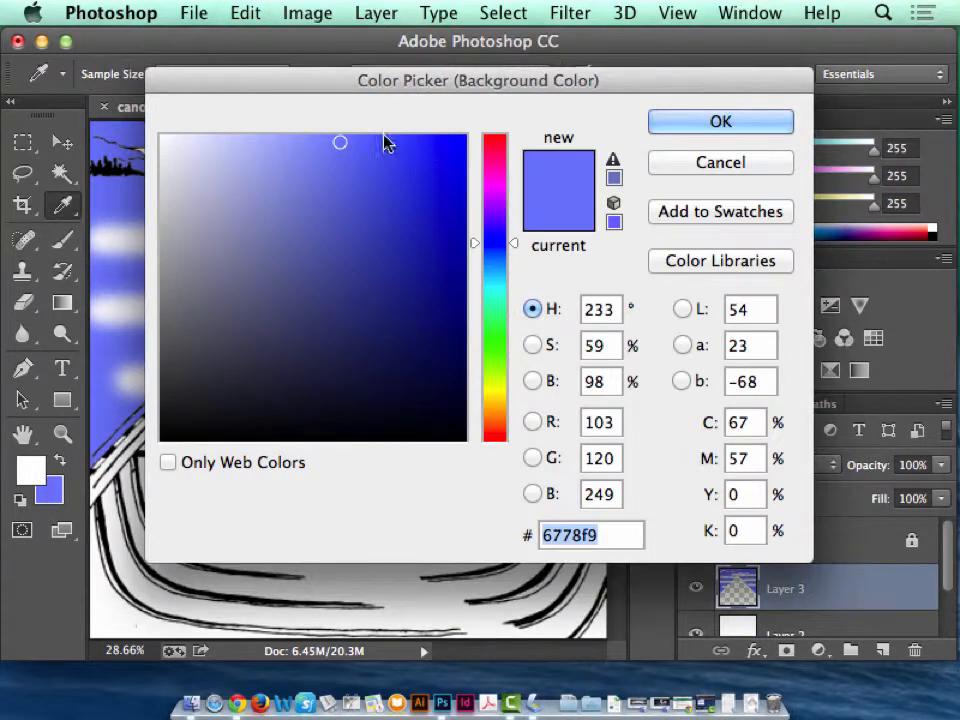
click(441, 142)
click(748, 122)
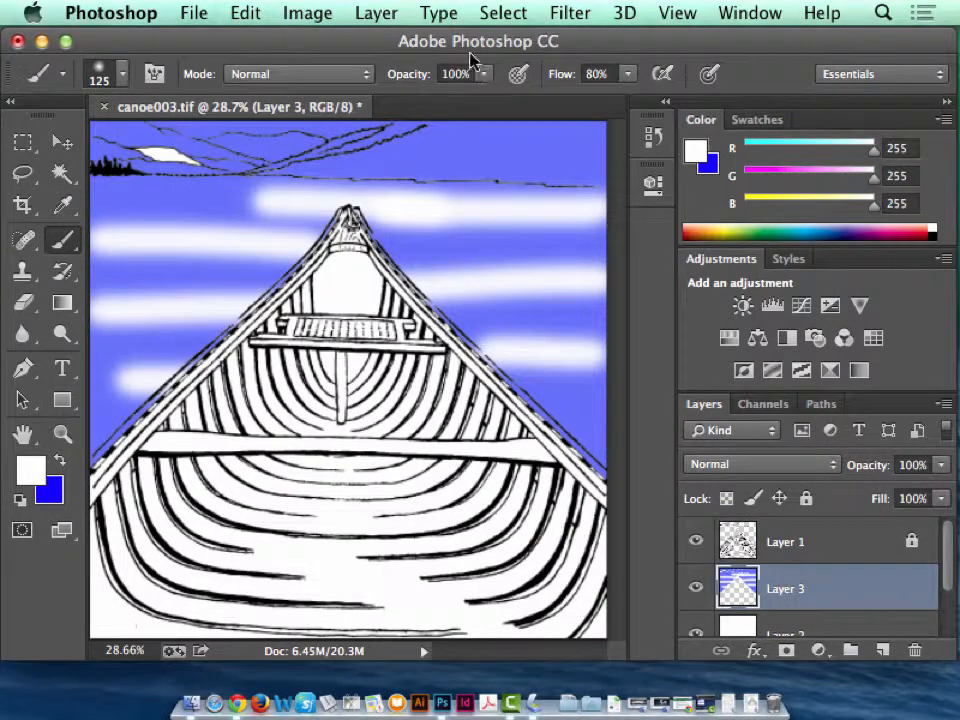
Set the brush to 69 px with 48% flow, and paint thinner white streaks on the water left of the canoe
click(626, 74)
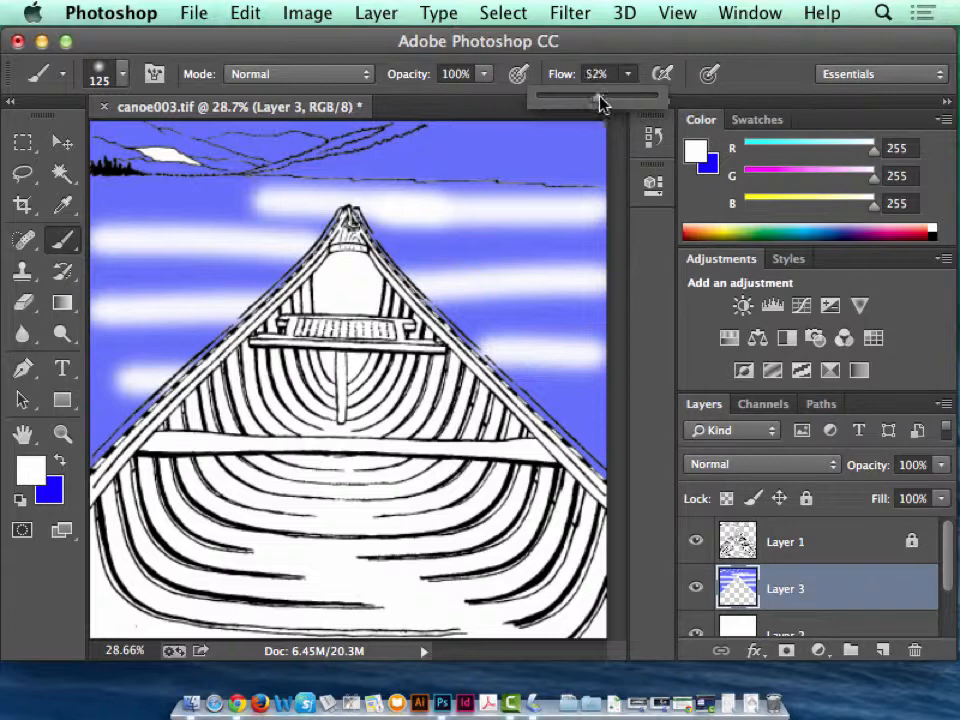
drag(601, 103, 596, 103)
click(125, 78)
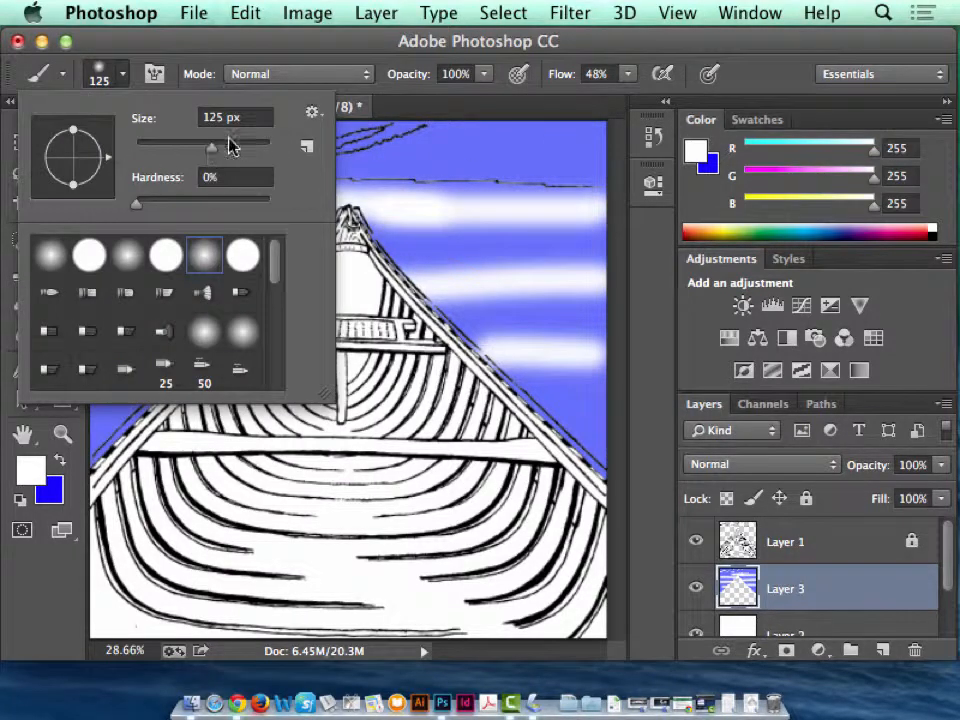
drag(211, 147, 182, 148)
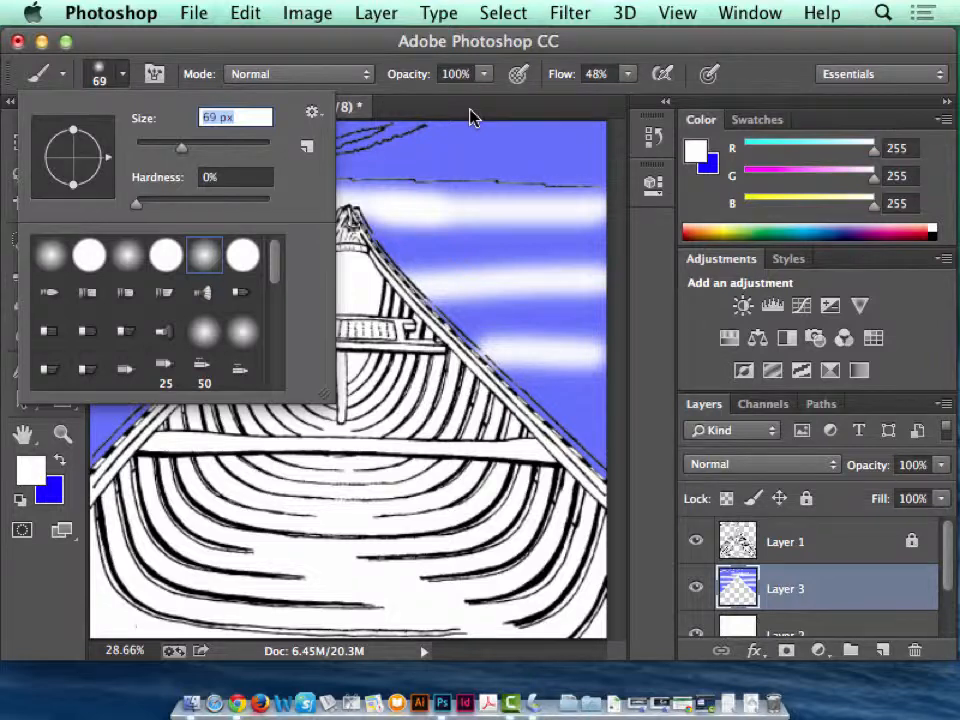
click(484, 75)
click(484, 75)
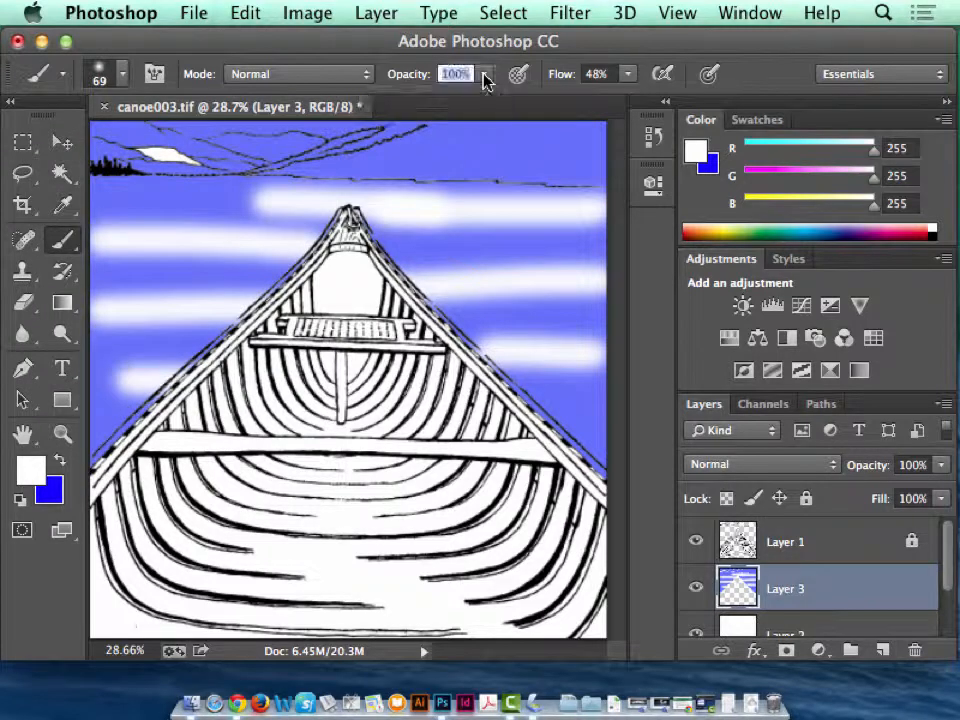
drag(96, 204, 278, 212)
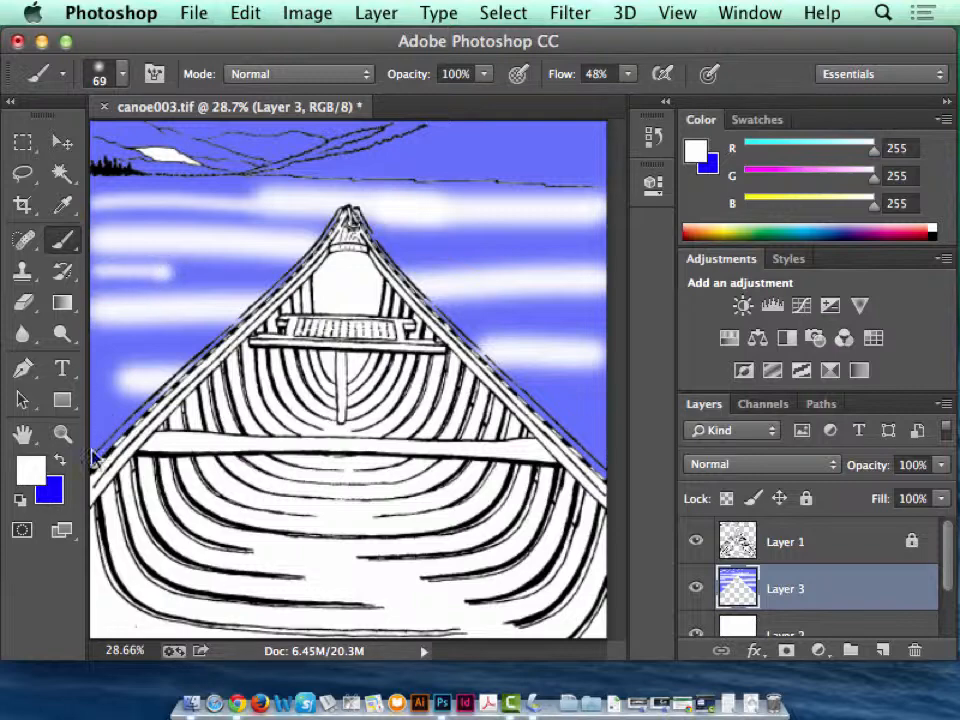
Make the deep blue the foreground color, and paint dark blue horizontal streaks across the water on both sides of the canoe
click(49, 490)
click(703, 122)
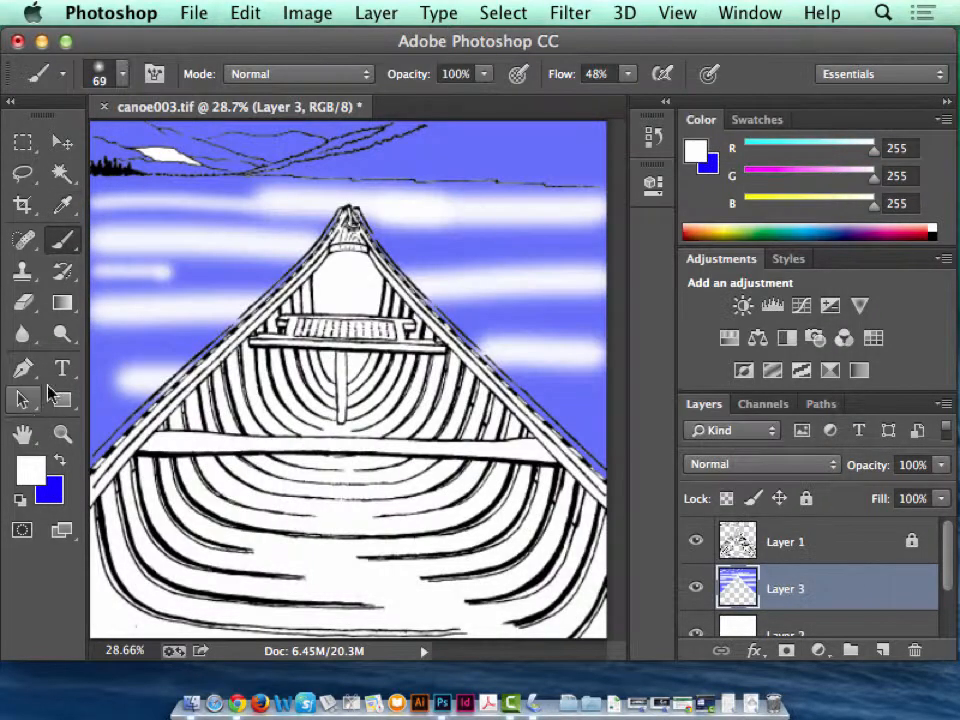
click(60, 459)
click(60, 459)
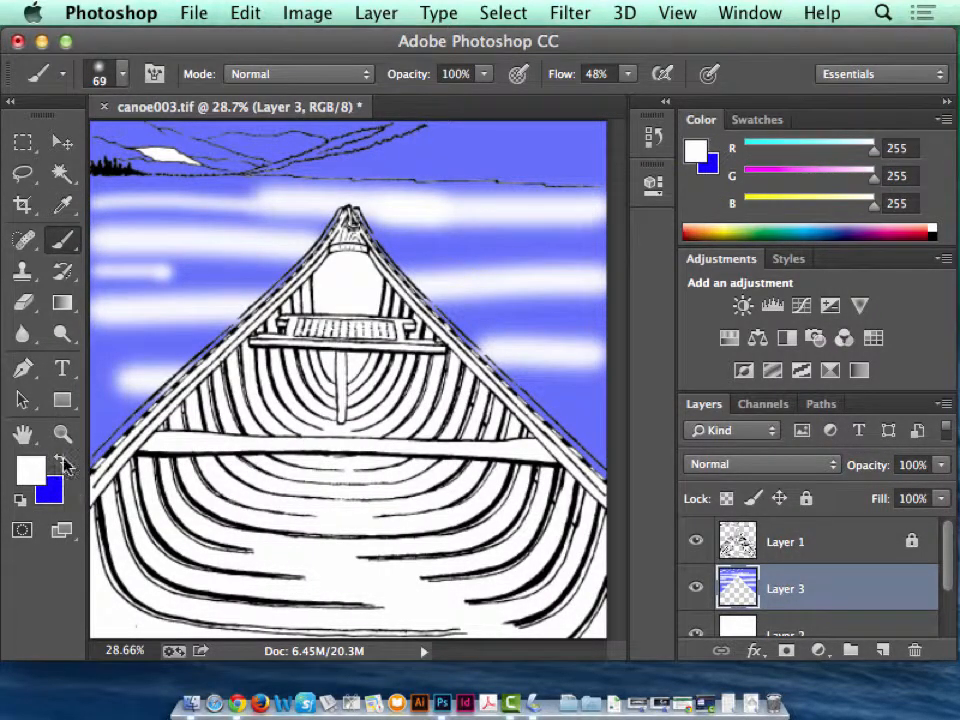
click(60, 460)
drag(589, 244, 420, 249)
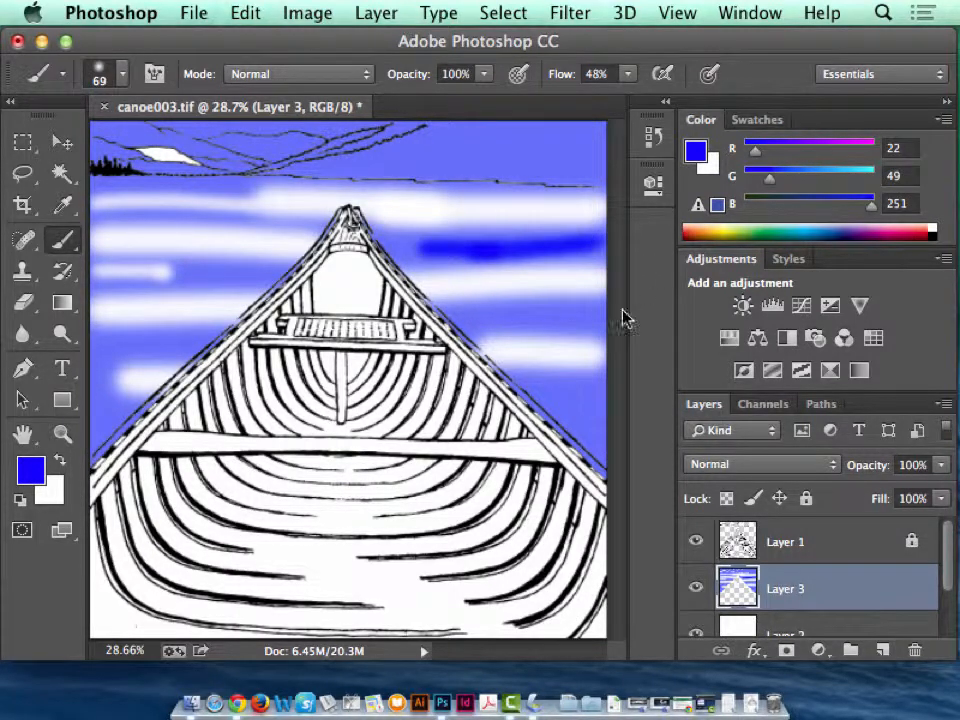
drag(100, 259, 240, 258)
drag(105, 315, 210, 317)
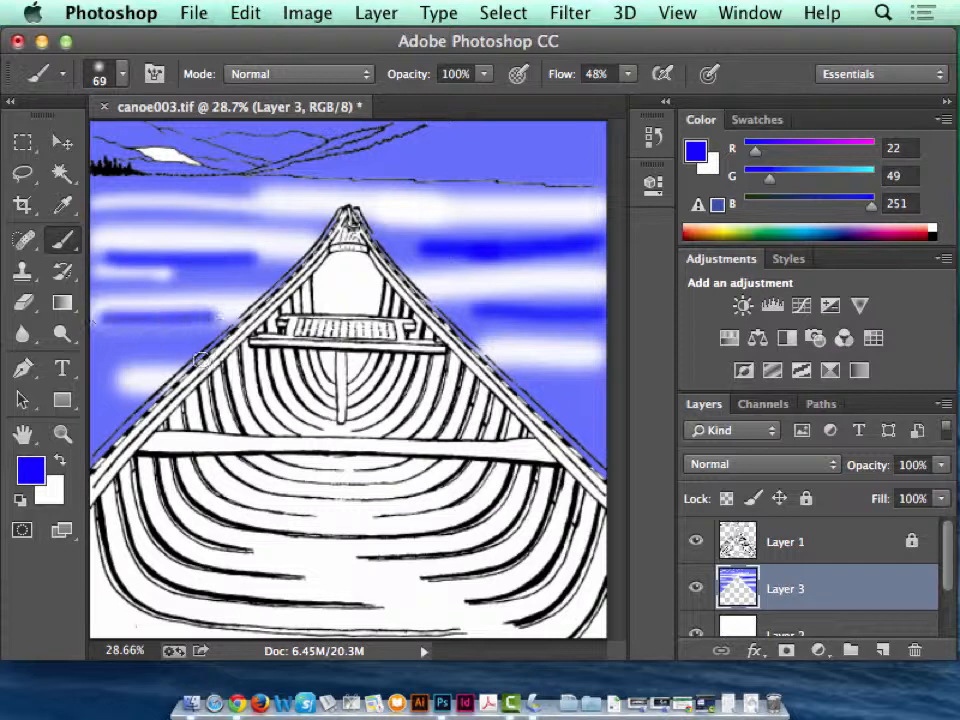
drag(100, 213, 287, 212)
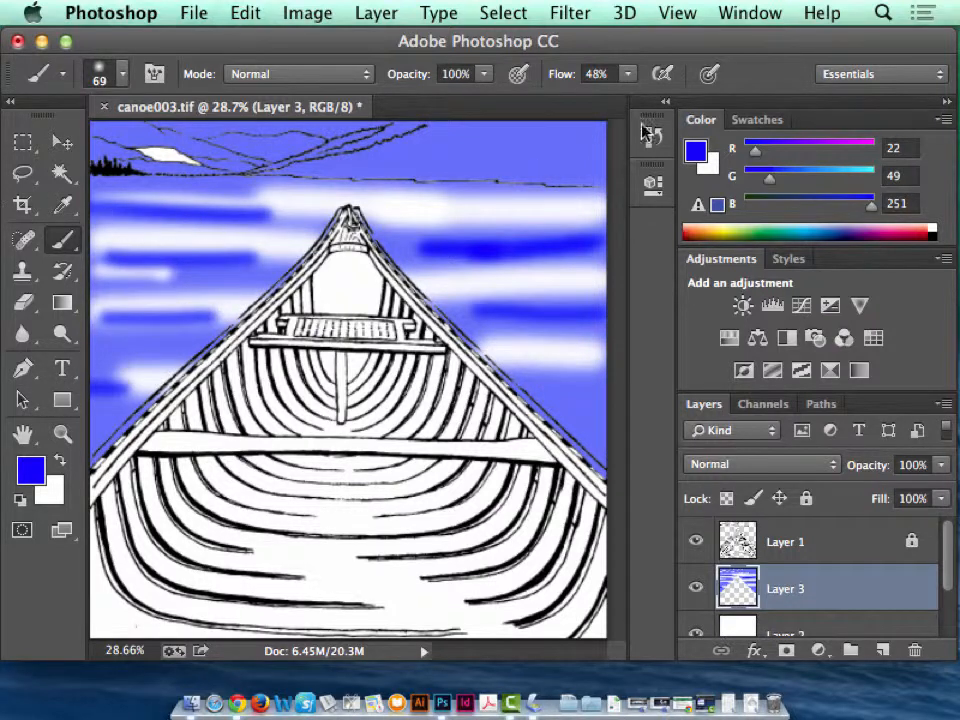
Lower the brush opacity to 63%, and paint fainter blue streaks over the white areas of the water
click(485, 74)
drag(489, 98, 444, 98)
drag(178, 191, 377, 197)
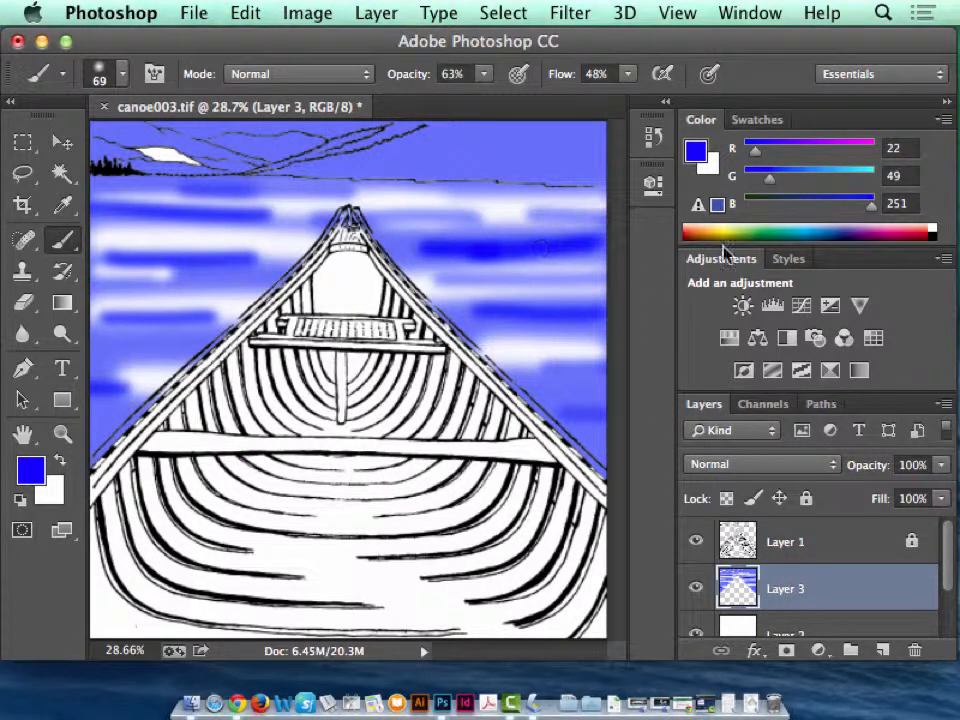
Lasso the sky and mountains above the shoreline on Layer 3, delete the blue there, and deselect
click(22, 173)
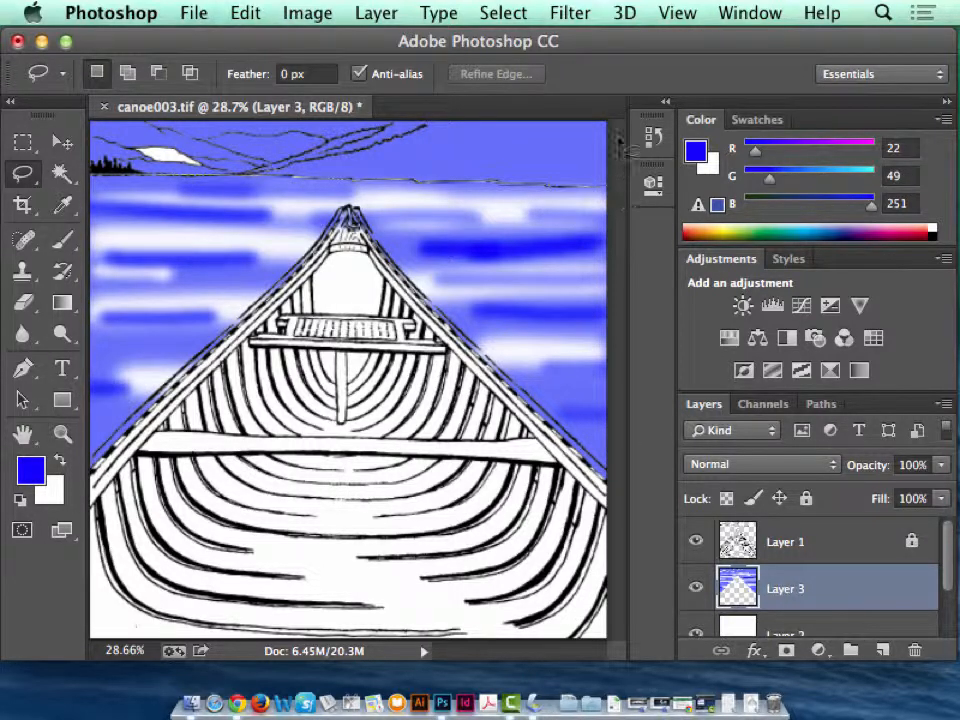
drag(612, 115, 39, 118)
key(Delete)
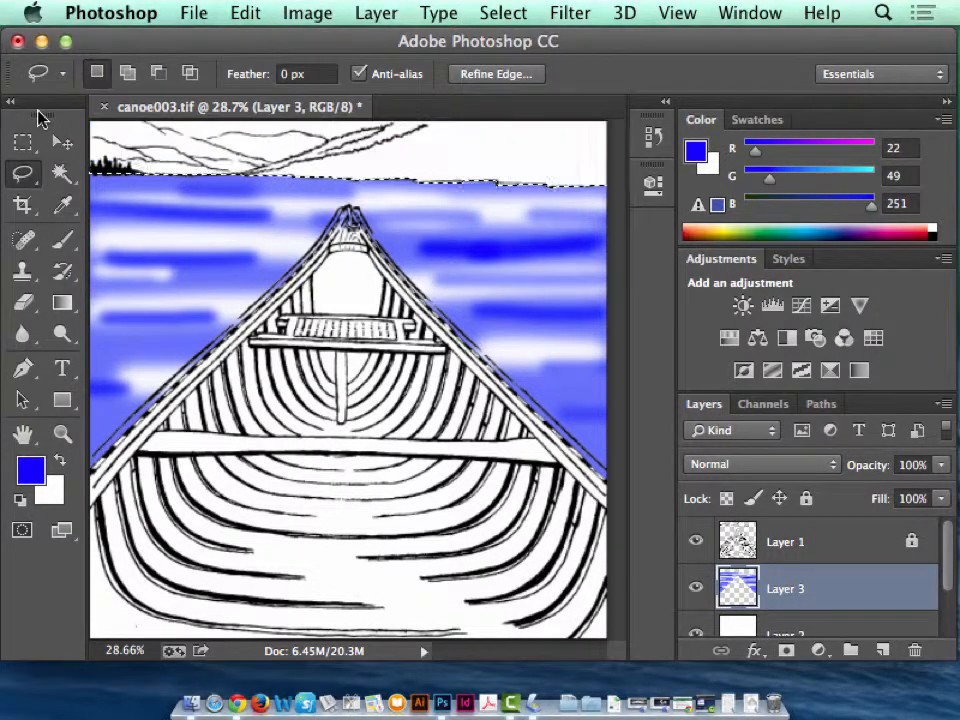
click(264, 164)
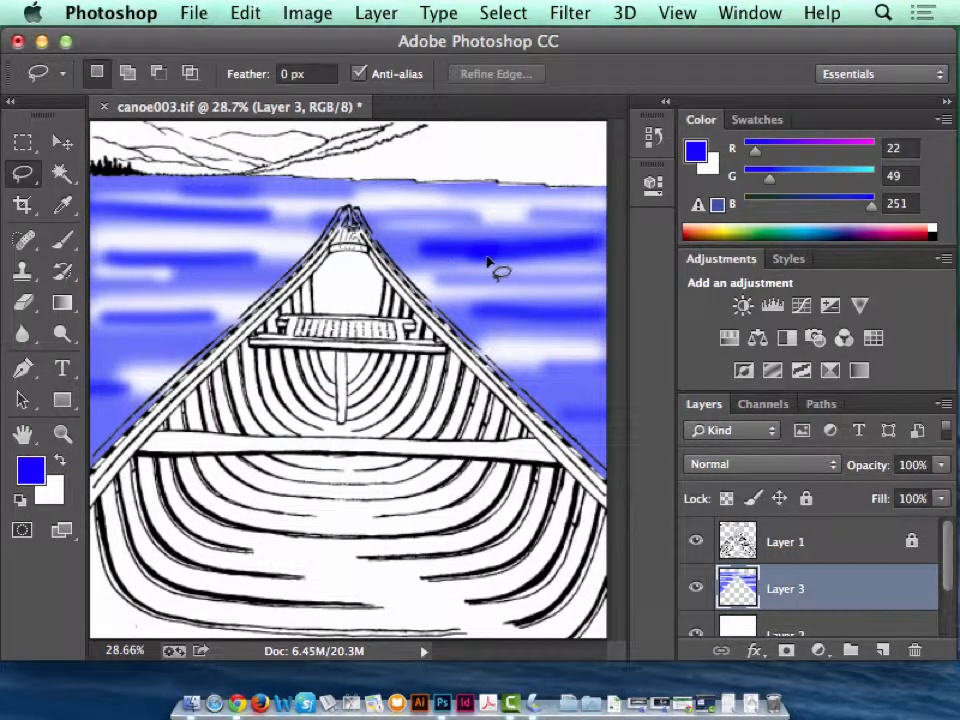
Select the whole canvas and apply a Motion Blur to Layer 3 with an angle of 0° and a distance of 594 pixels
key(super+a)
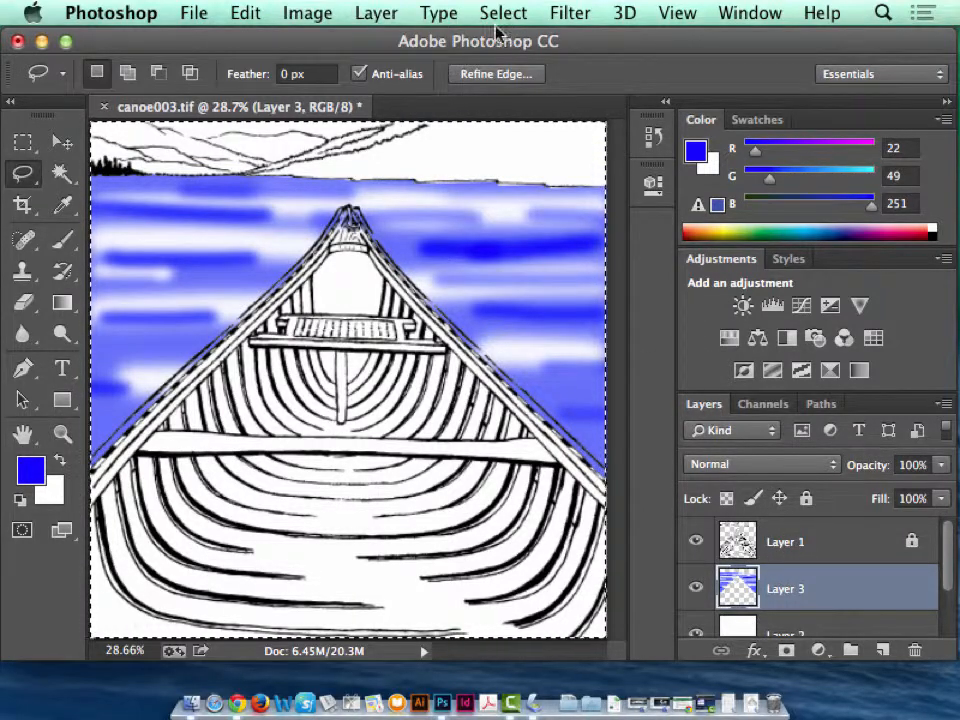
click(568, 12)
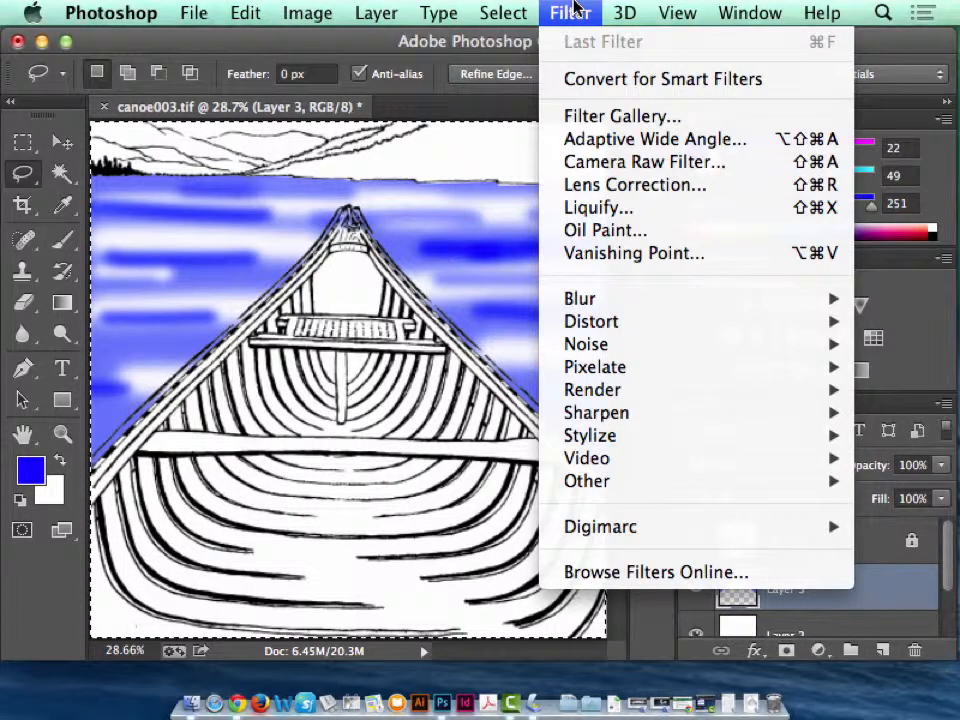
mouse_move(628, 298)
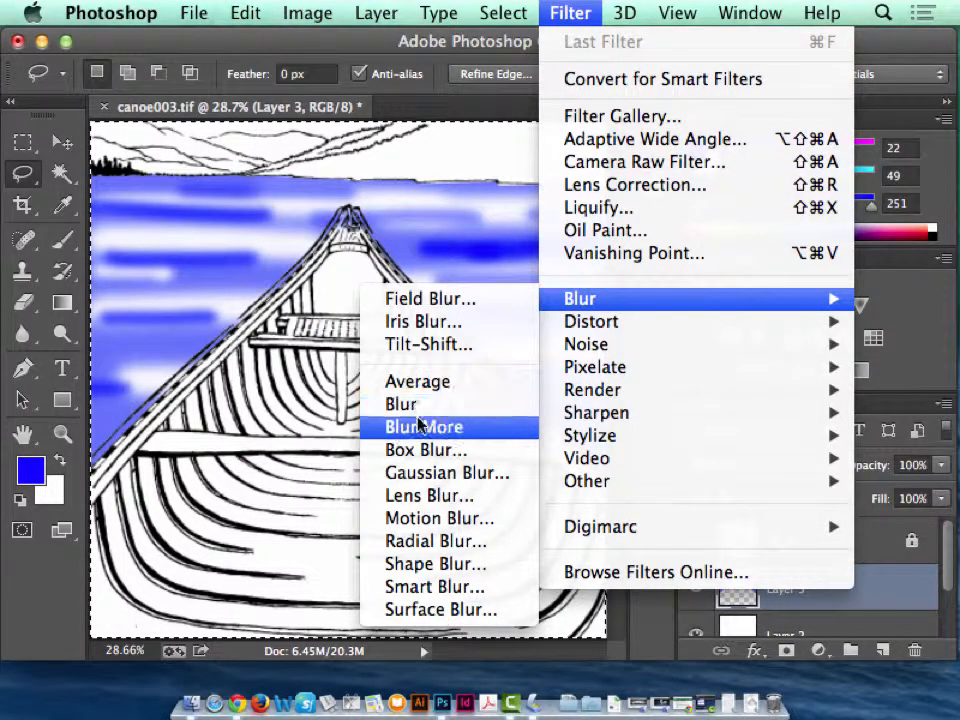
click(452, 518)
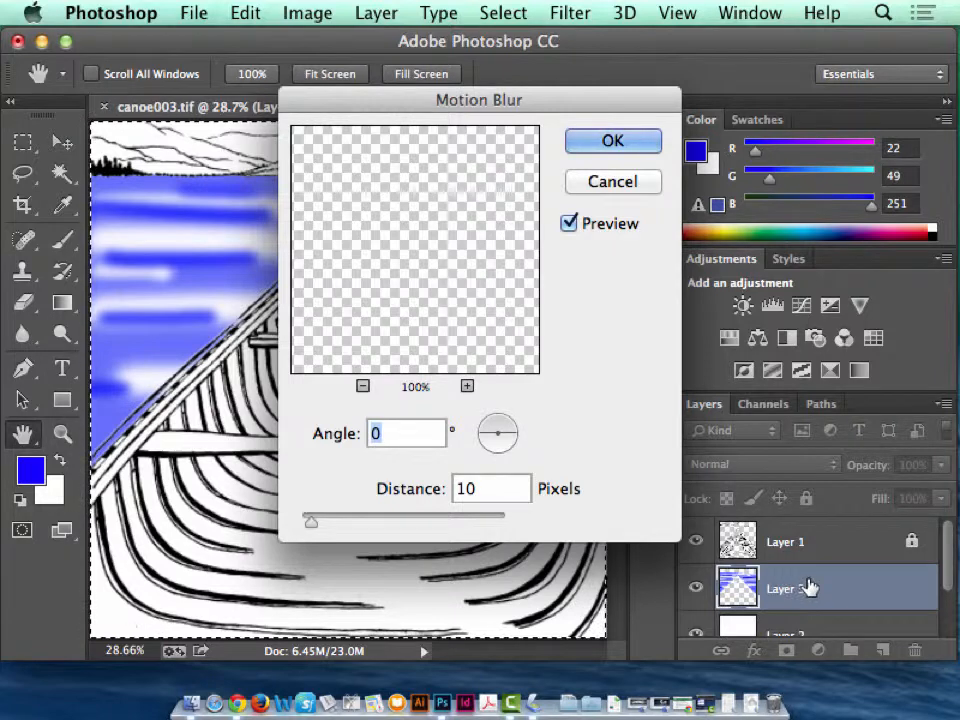
mouse_move(435, 364)
mouse_down()
mouse_move(370, 202)
mouse_move(422, 231)
mouse_move(349, 251)
mouse_move(418, 251)
mouse_up()
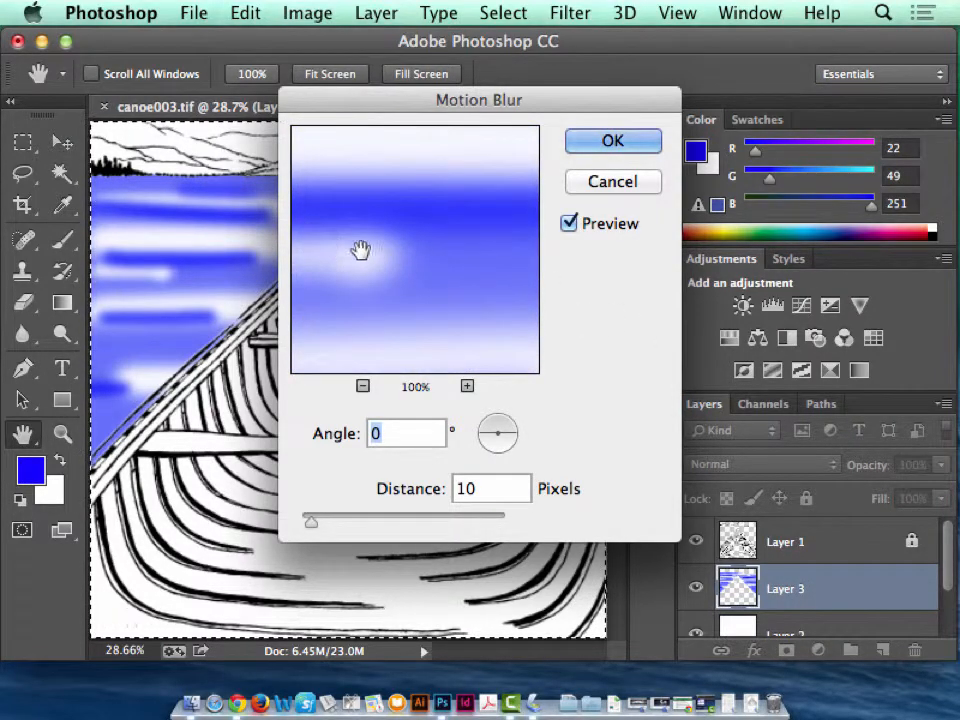
drag(360, 251, 499, 285)
drag(311, 522, 453, 525)
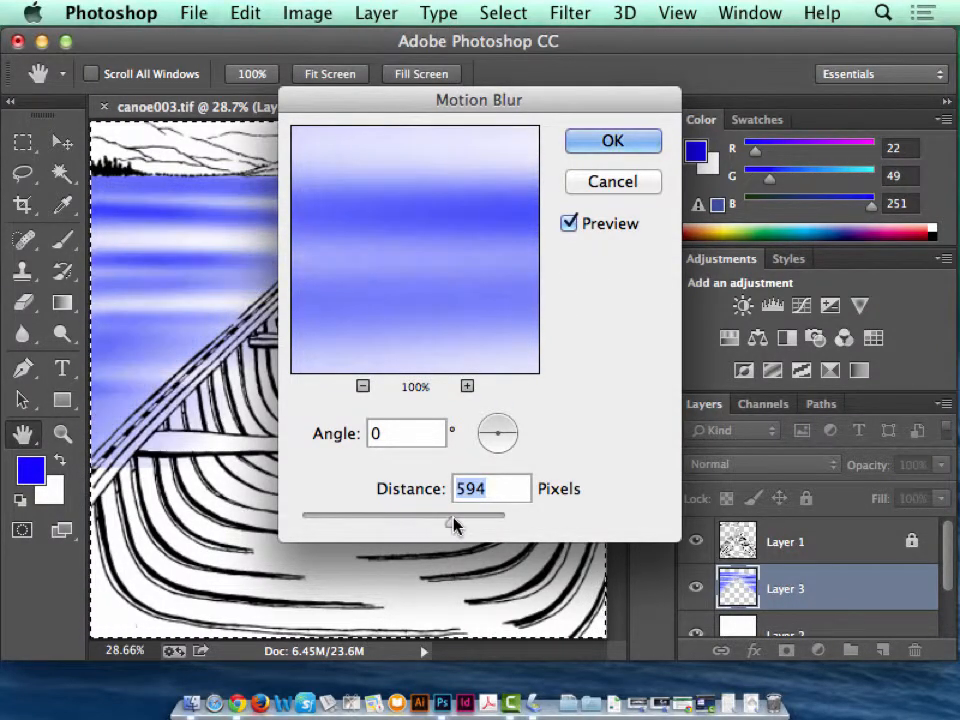
click(628, 142)
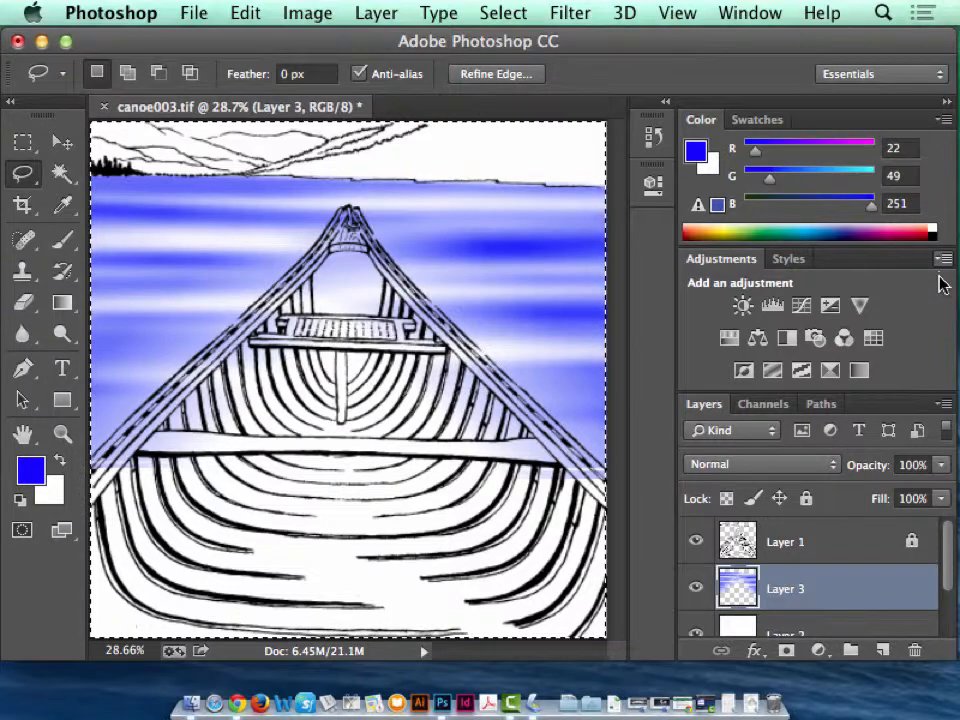
Examine the blurred water on Layer 3 by itself with the other layers hidden, and show Layer 1 and Layer 2 again
click(694, 590)
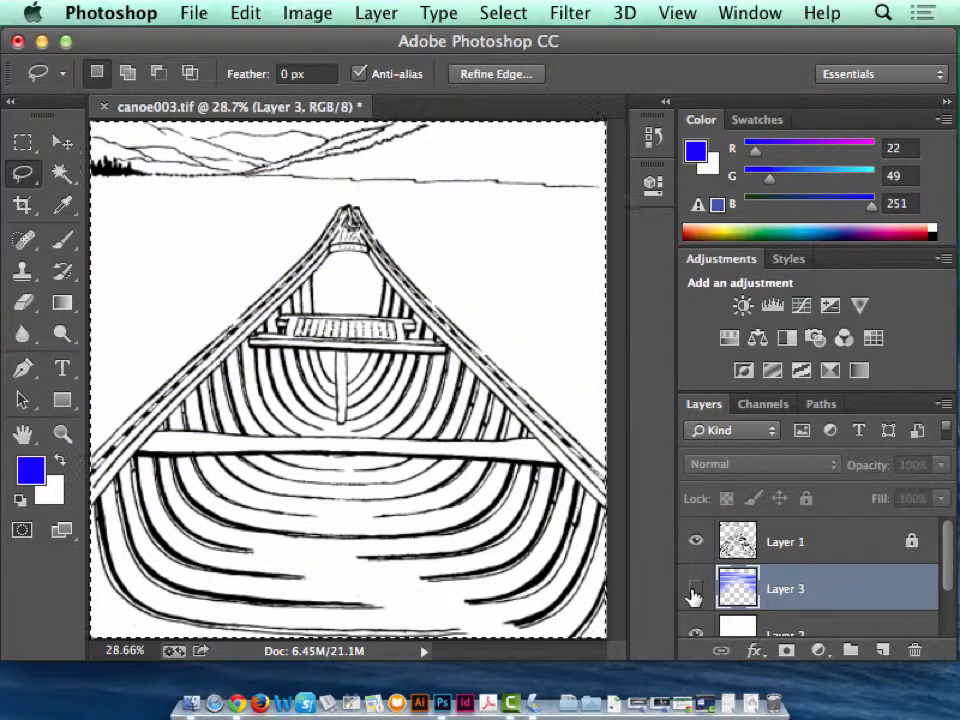
click(696, 543)
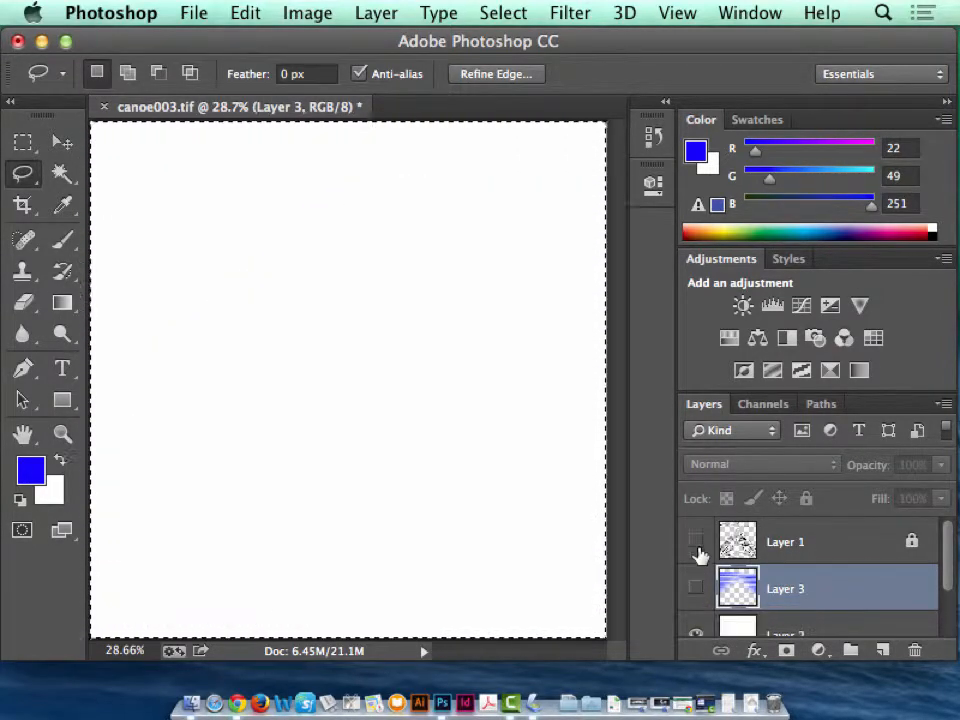
click(697, 633)
click(697, 590)
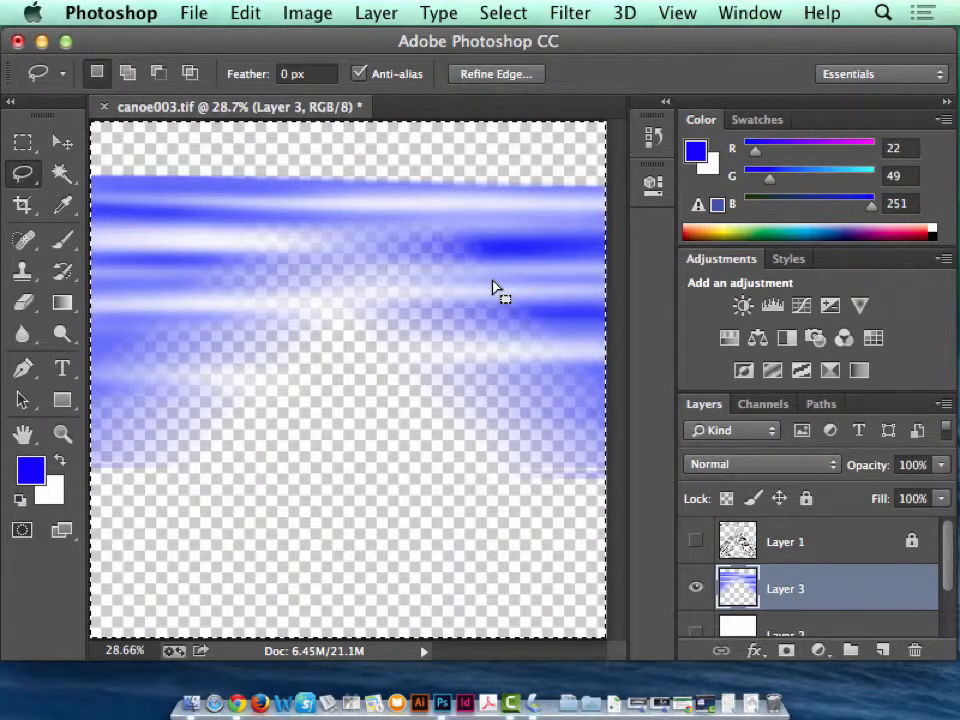
click(696, 541)
scroll(945, 570, down, 1)
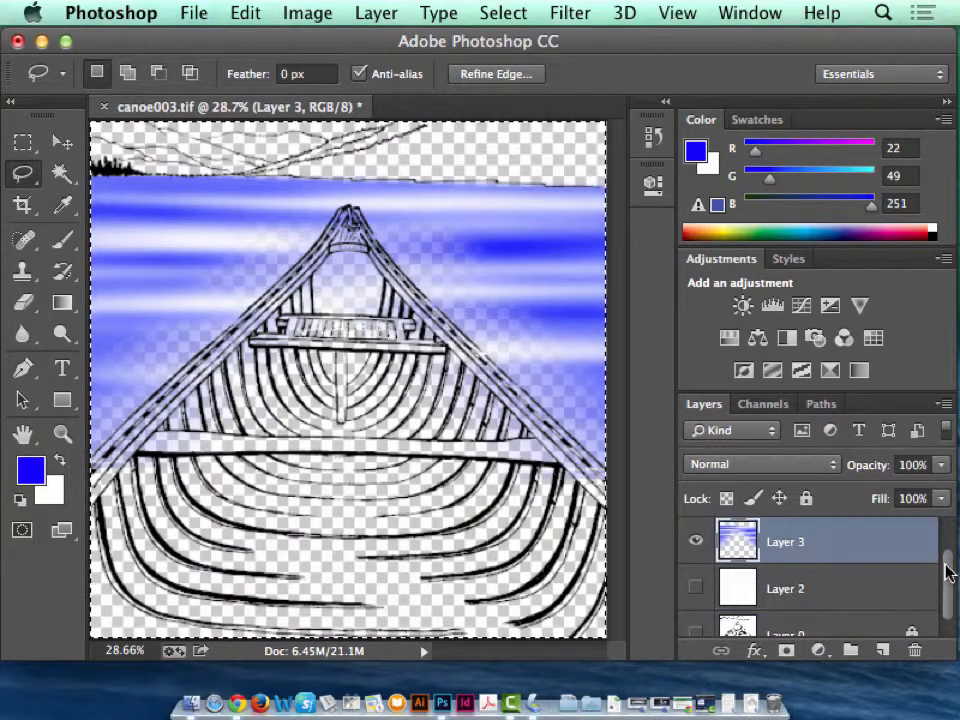
click(696, 588)
scroll(952, 578, up, 1)
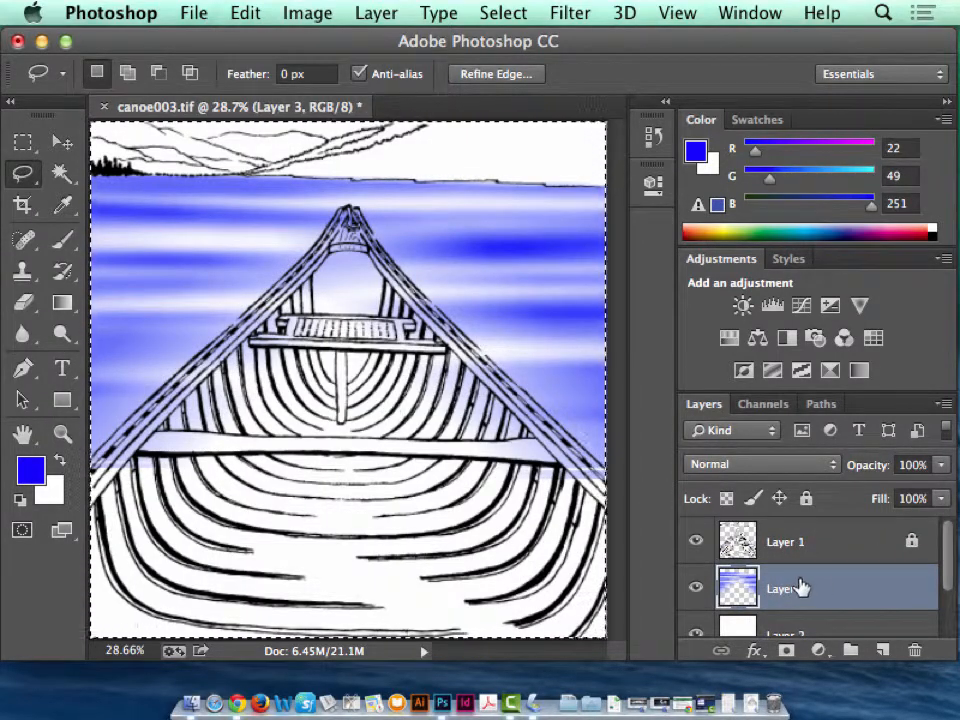
Add a new layer between Layer 1 and Layer 3, and clear the selection
click(882, 650)
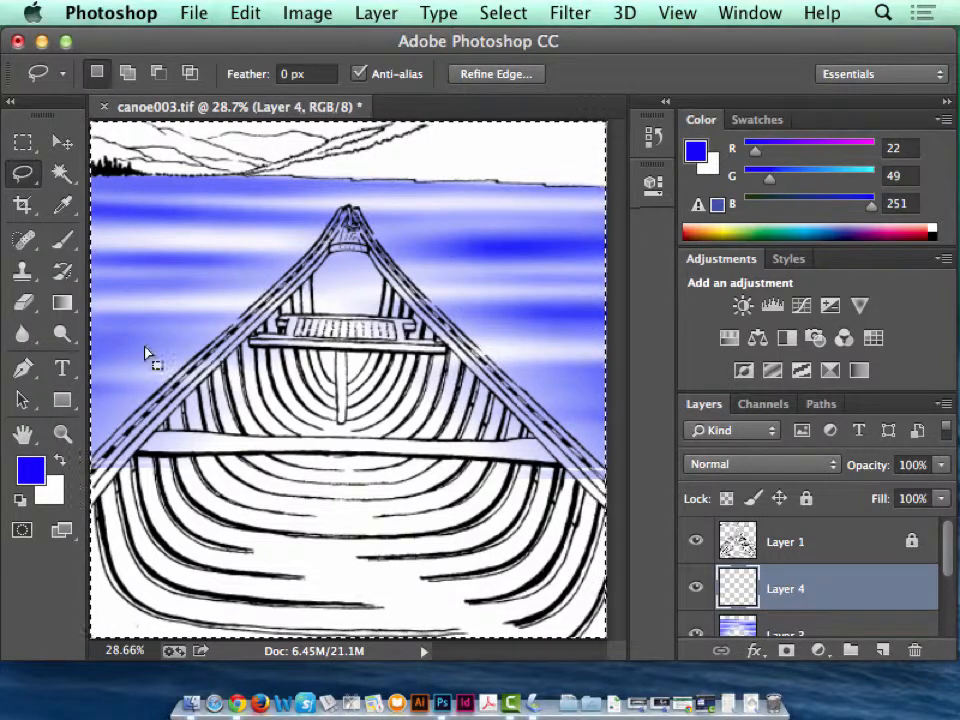
click(184, 326)
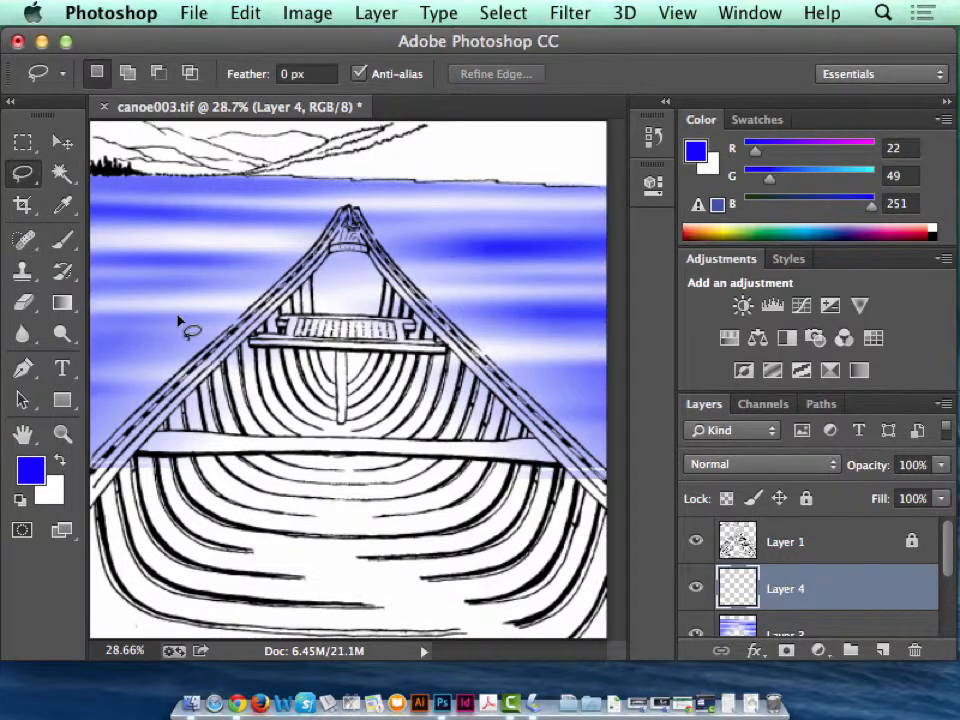
Try to trace a Lasso selection along the canoe's left gunwale with Layer 4 active
click(58, 174)
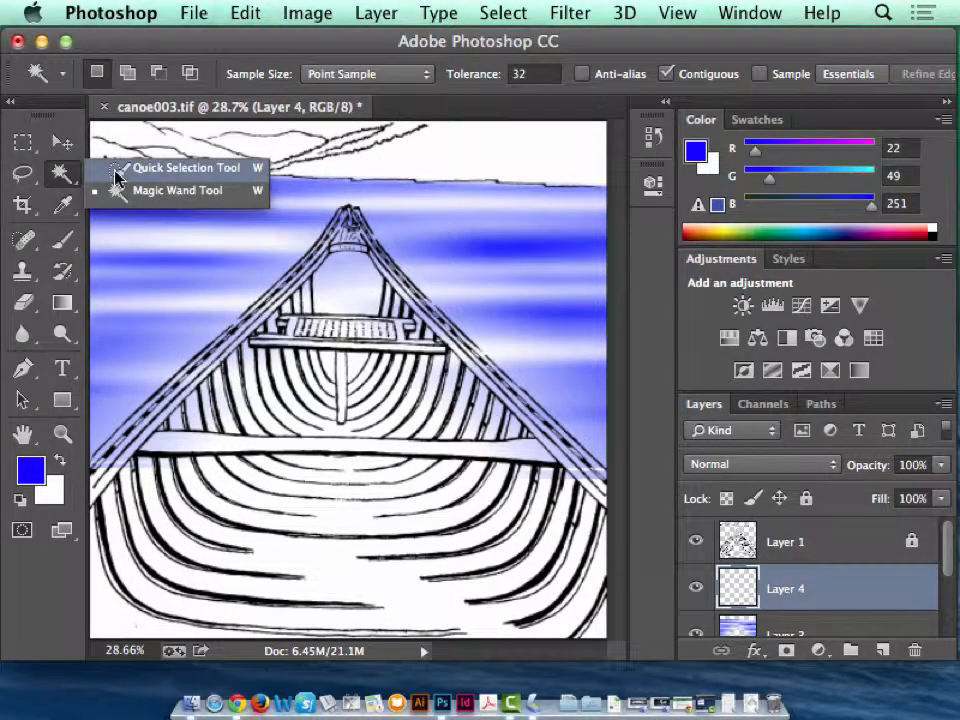
click(24, 184)
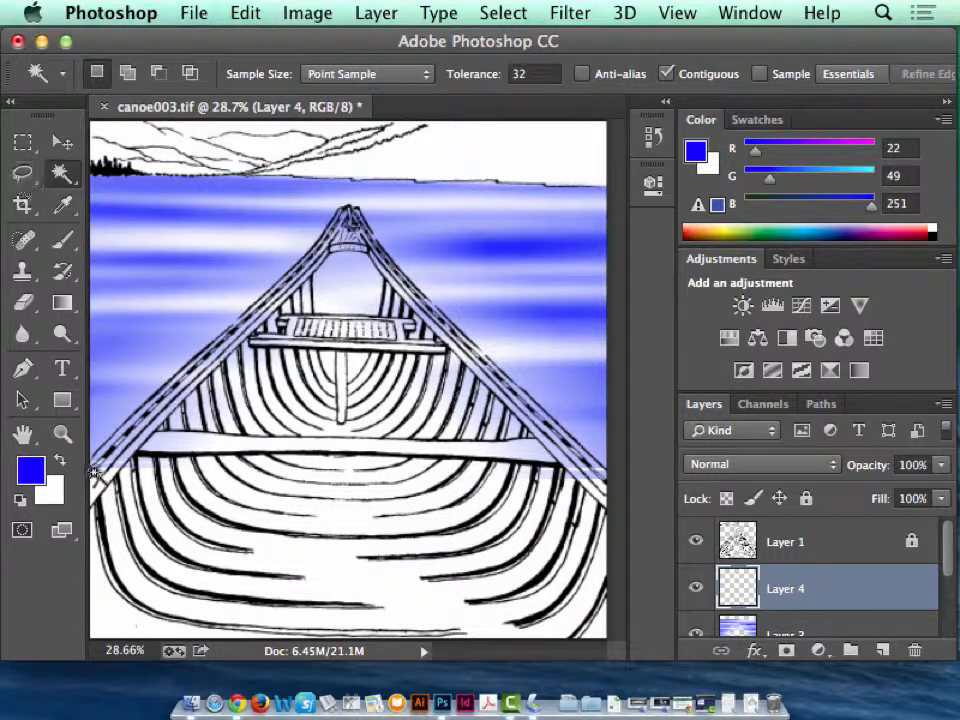
click(22, 176)
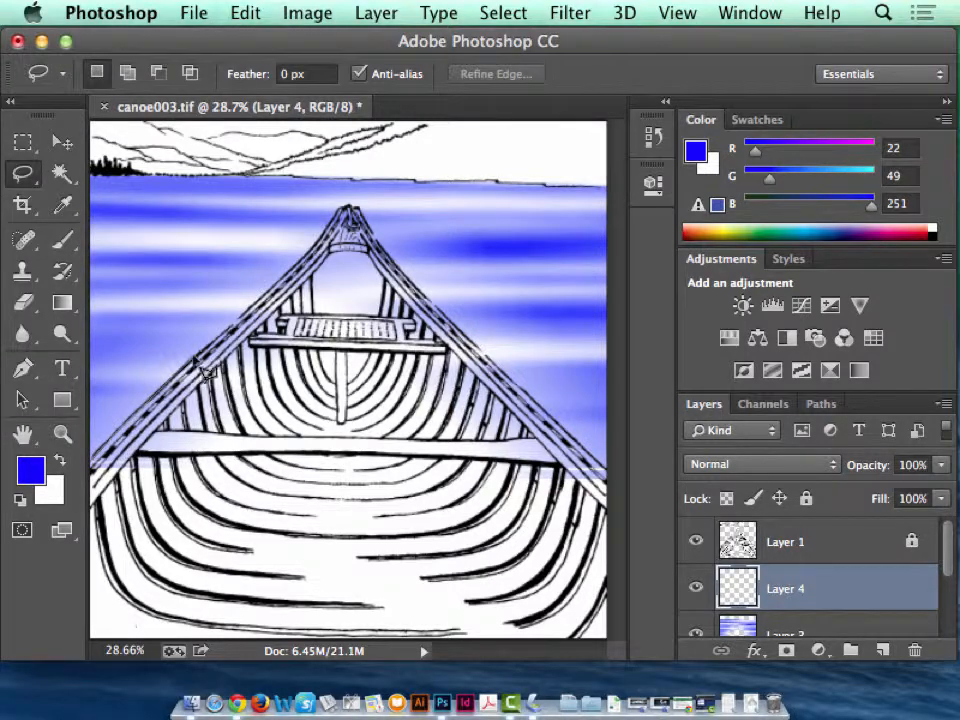
drag(187, 368, 148, 394)
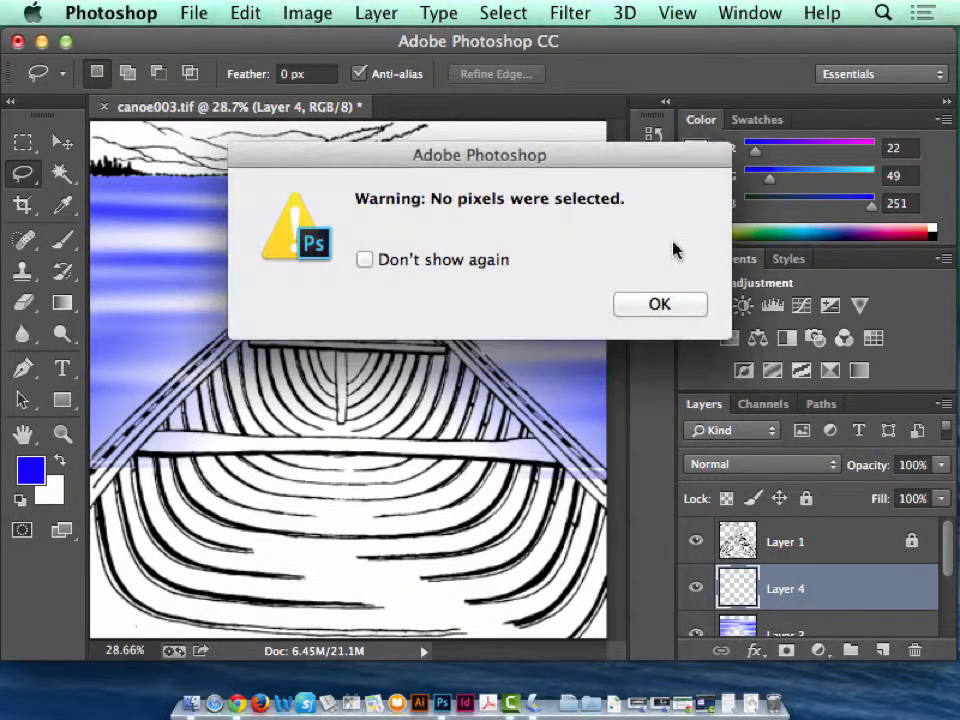
click(667, 305)
Trace a Lasso selection around the canoe's outer outline, following both gunwales over the bow, with Layer 4 active
click(61, 437)
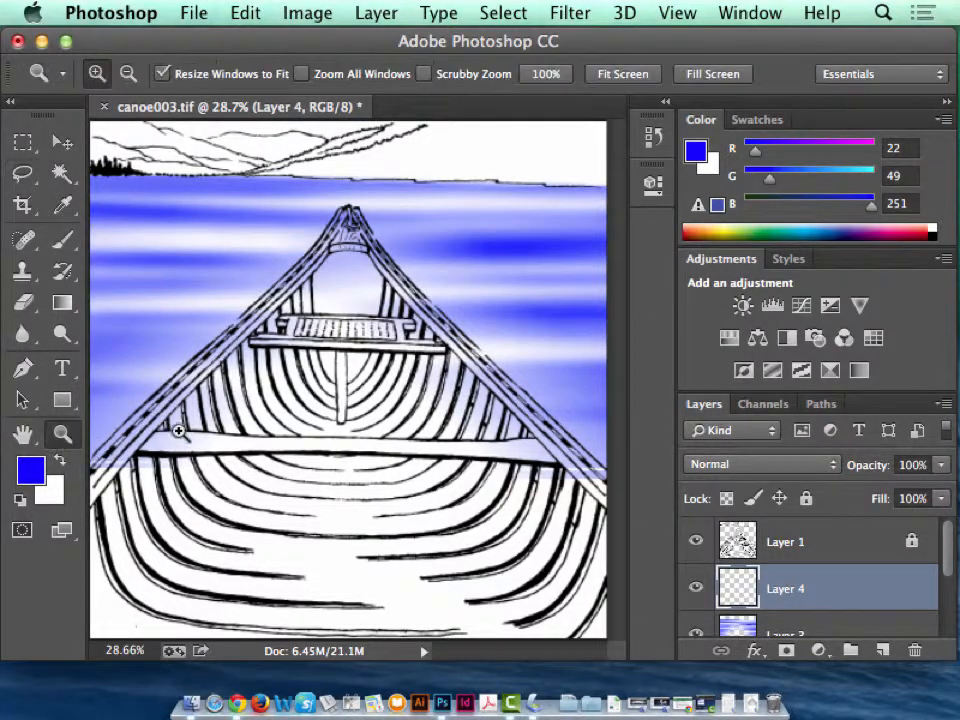
click(92, 415)
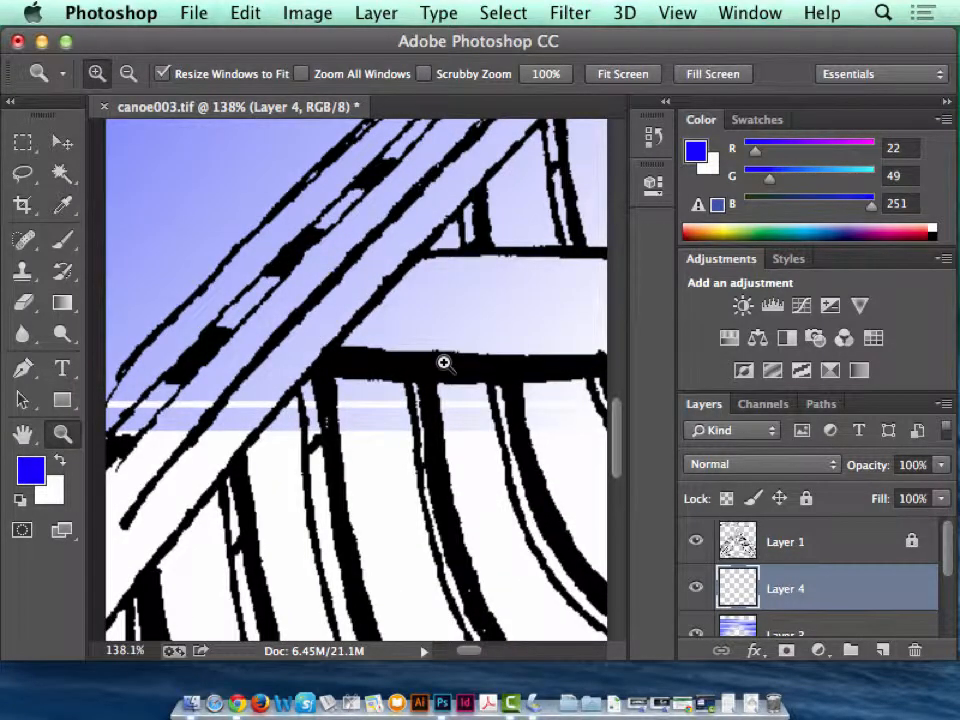
click(22, 172)
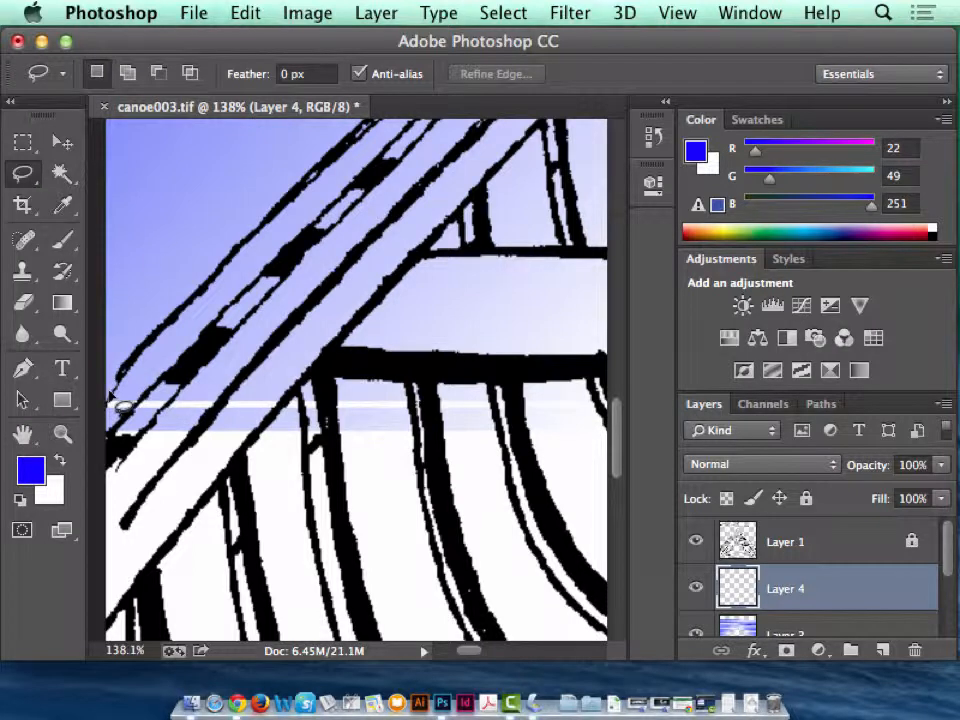
mouse_move(116, 381)
mouse_down()
mouse_move(176, 330)
mouse_move(182, 310)
mouse_move(230, 285)
mouse_move(273, 225)
mouse_move(264, 220)
mouse_move(256, 231)
mouse_move(323, 186)
mouse_move(318, 170)
mouse_move(358, 155)
mouse_move(442, 83)
mouse_move(366, 242)
mouse_move(620, 60)
mouse_move(405, 348)
mouse_move(522, 232)
mouse_move(526, 243)
mouse_move(594, 190)
mouse_move(681, 97)
mouse_move(298, 237)
mouse_move(281, 253)
mouse_move(279, 272)
mouse_move(368, 200)
mouse_move(380, 178)
mouse_move(505, 145)
mouse_move(597, 72)
mouse_move(503, 326)
mouse_move(497, 283)
mouse_move(692, 100)
mouse_move(718, 92)
mouse_move(452, 240)
mouse_up()
mouse_move(382, 303)
mouse_down()
mouse_move(547, 148)
mouse_move(574, 98)
mouse_move(579, 187)
mouse_move(563, 180)
mouse_move(537, 210)
mouse_move(610, 143)
mouse_move(645, 88)
mouse_move(623, 71)
mouse_move(608, 228)
mouse_move(527, 316)
mouse_move(457, 339)
mouse_move(520, 239)
mouse_move(530, 243)
mouse_move(572, 193)
mouse_move(577, 150)
mouse_move(589, 165)
mouse_move(632, 165)
mouse_move(567, 158)
mouse_move(597, 155)
mouse_move(609, 172)
mouse_move(603, 166)
mouse_move(621, 166)
mouse_move(588, 160)
mouse_move(624, 157)
mouse_up()
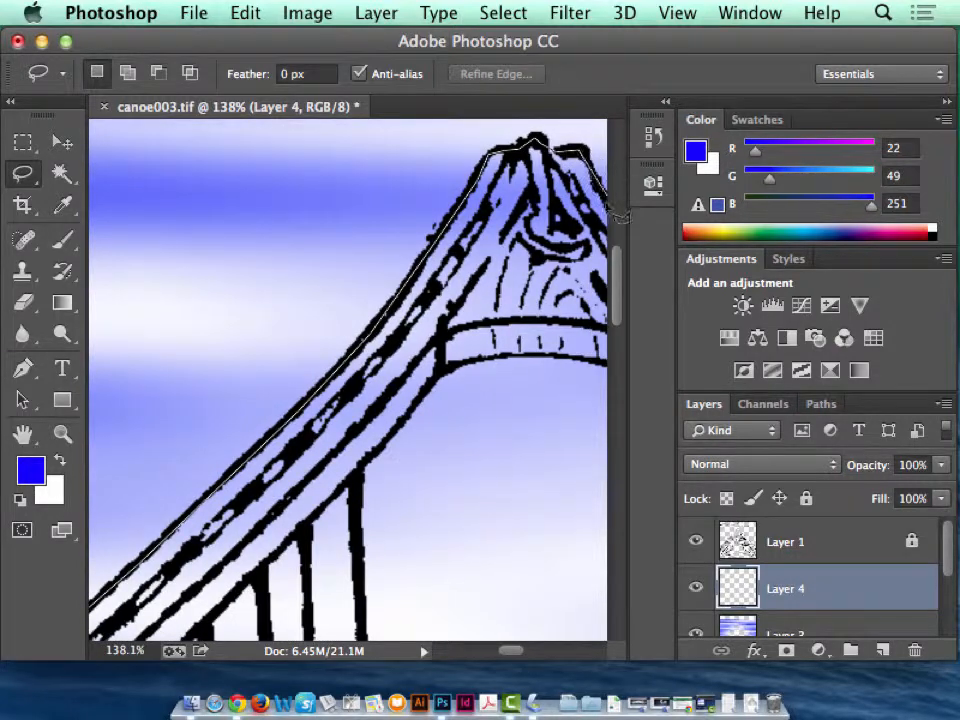
mouse_move(617, 207)
mouse_down()
mouse_move(668, 297)
mouse_move(700, 303)
mouse_move(435, 297)
mouse_move(542, 450)
mouse_move(555, 444)
mouse_move(590, 497)
mouse_move(646, 542)
mouse_move(571, 587)
mouse_move(633, 652)
mouse_move(513, 648)
mouse_move(400, 625)
mouse_move(366, 633)
mouse_move(412, 632)
mouse_move(519, 662)
mouse_move(519, 676)
mouse_move(537, 595)
mouse_move(507, 580)
mouse_move(604, 656)
mouse_move(604, 642)
mouse_move(677, 679)
mouse_move(423, 601)
mouse_move(225, 555)
mouse_move(275, 523)
mouse_move(236, 496)
mouse_move(419, 650)
mouse_move(566, 712)
mouse_move(428, 438)
mouse_move(446, 428)
mouse_move(531, 523)
mouse_move(549, 519)
mouse_move(598, 585)
mouse_move(596, 665)
mouse_move(395, 423)
mouse_move(461, 467)
mouse_move(492, 712)
mouse_up()
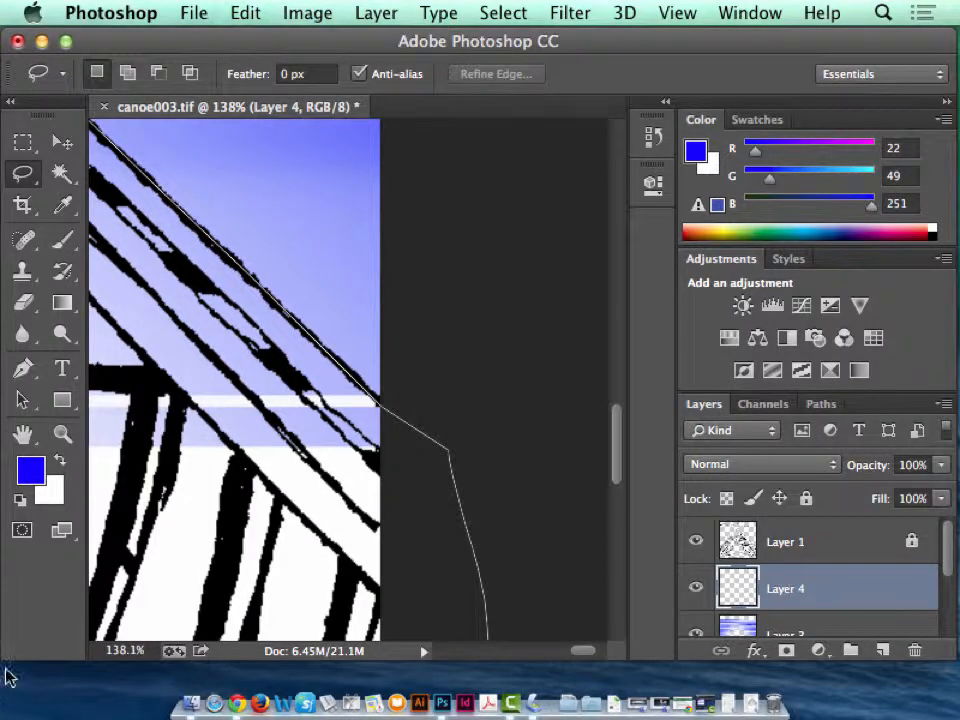
mouse_move(3, 570)
mouse_down()
mouse_move(5, 600)
mouse_move(8, 590)
mouse_move(237, 700)
mouse_move(242, 619)
mouse_move(237, 702)
mouse_move(287, 566)
mouse_move(195, 32)
mouse_move(210, 70)
mouse_move(257, 79)
mouse_up()
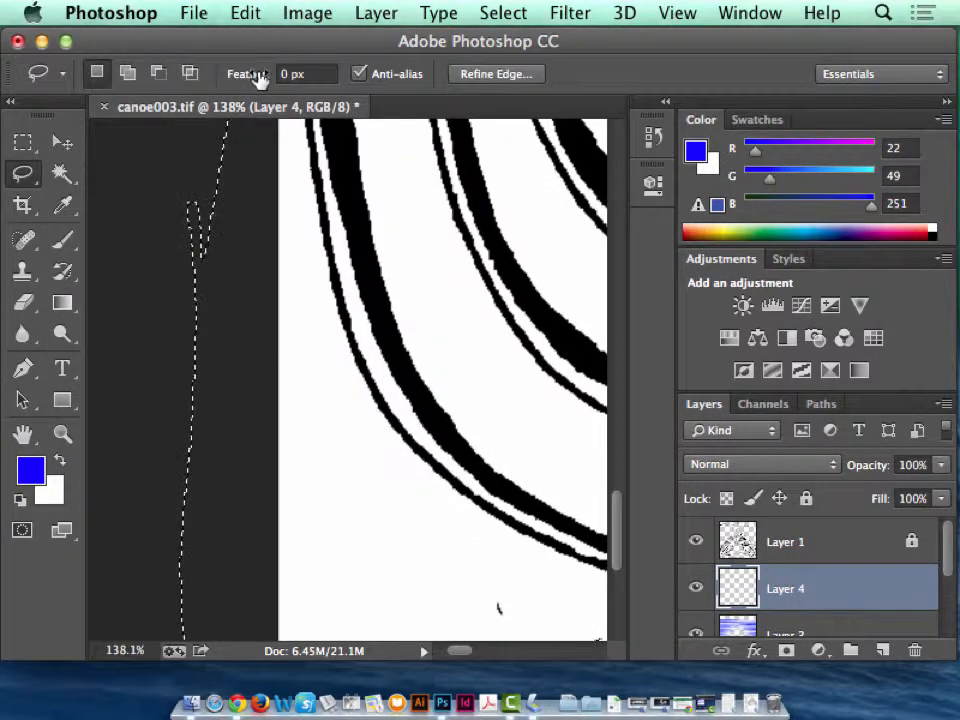
key(super+0)
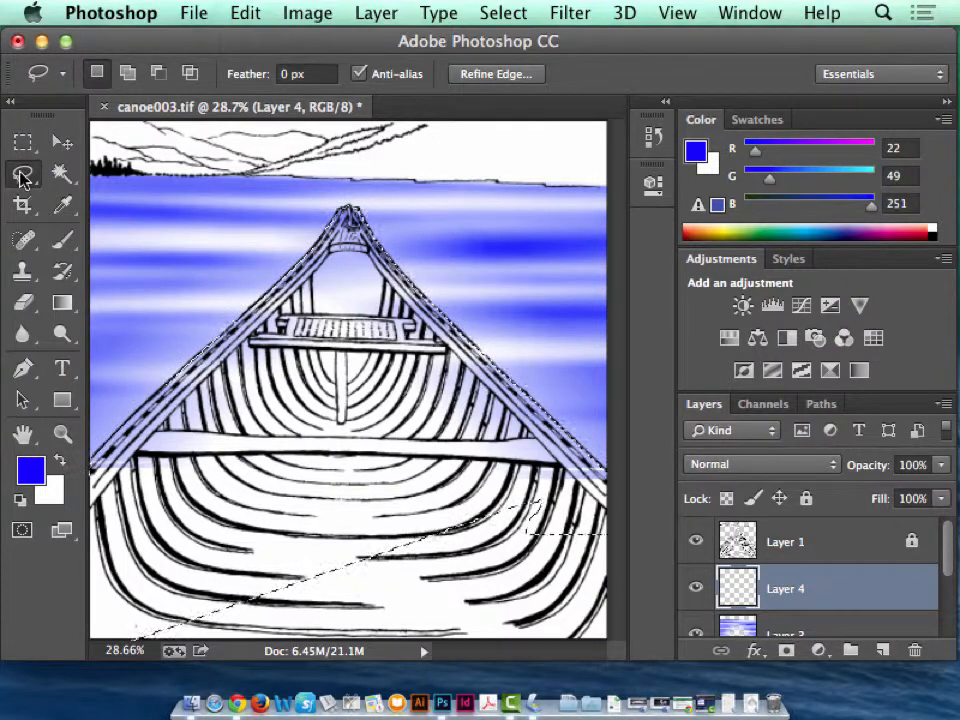
Add the missed lower part of the canoe hull to the Lasso selection, down to the canvas edge
key(shift)
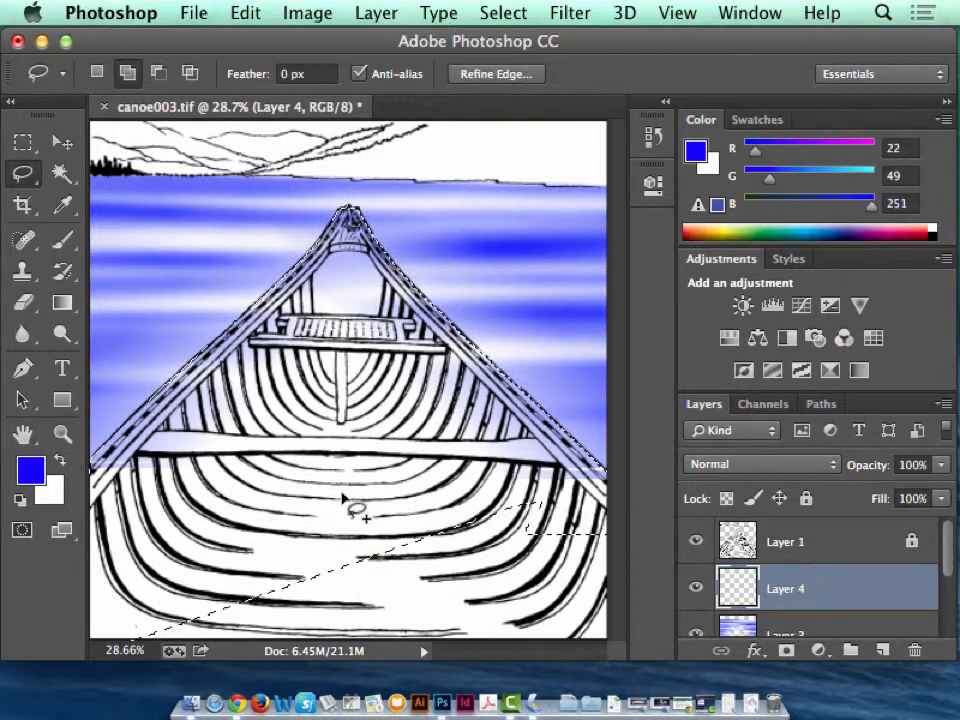
mouse_move(343, 497)
mouse_down()
mouse_move(489, 484)
mouse_move(617, 522)
mouse_up()
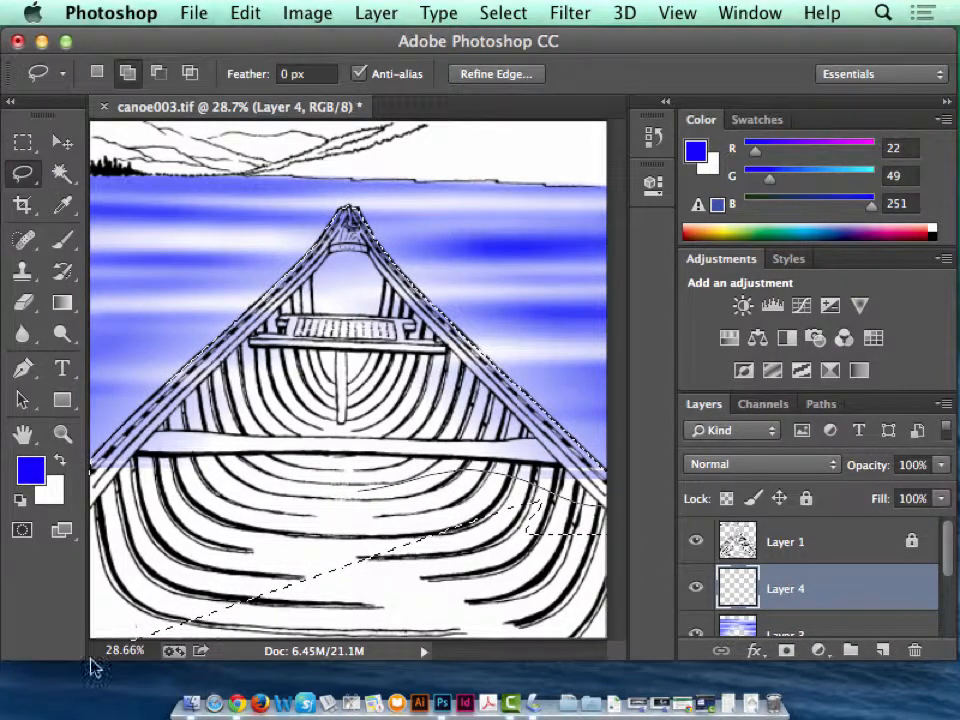
drag(93, 668, 100, 660)
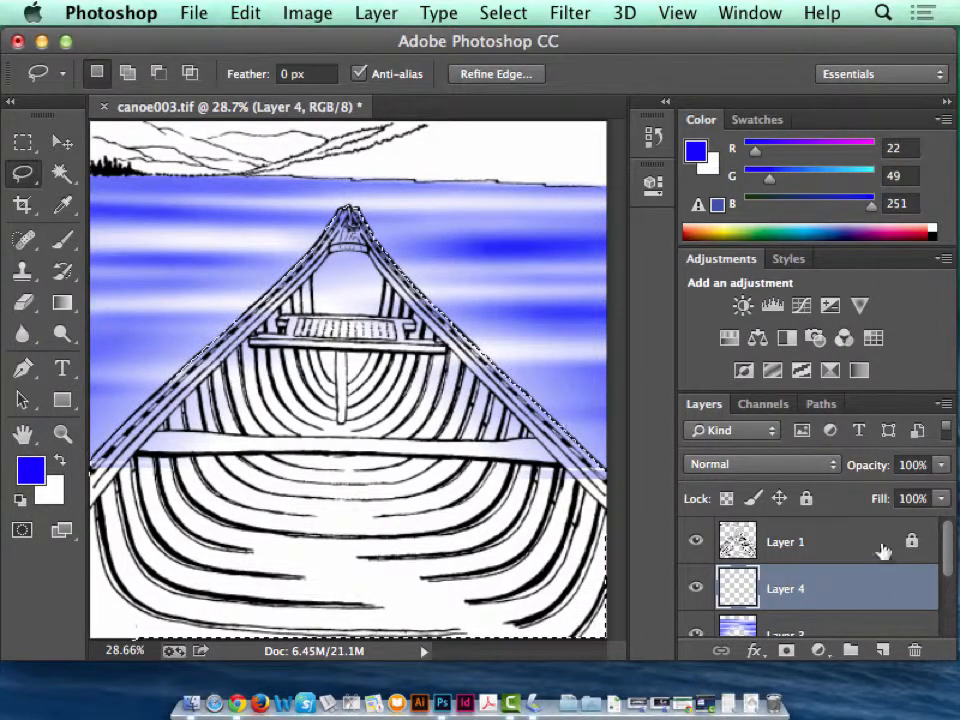
Set the foreground color to golden brown a37c06
scroll(947, 588, down, 2)
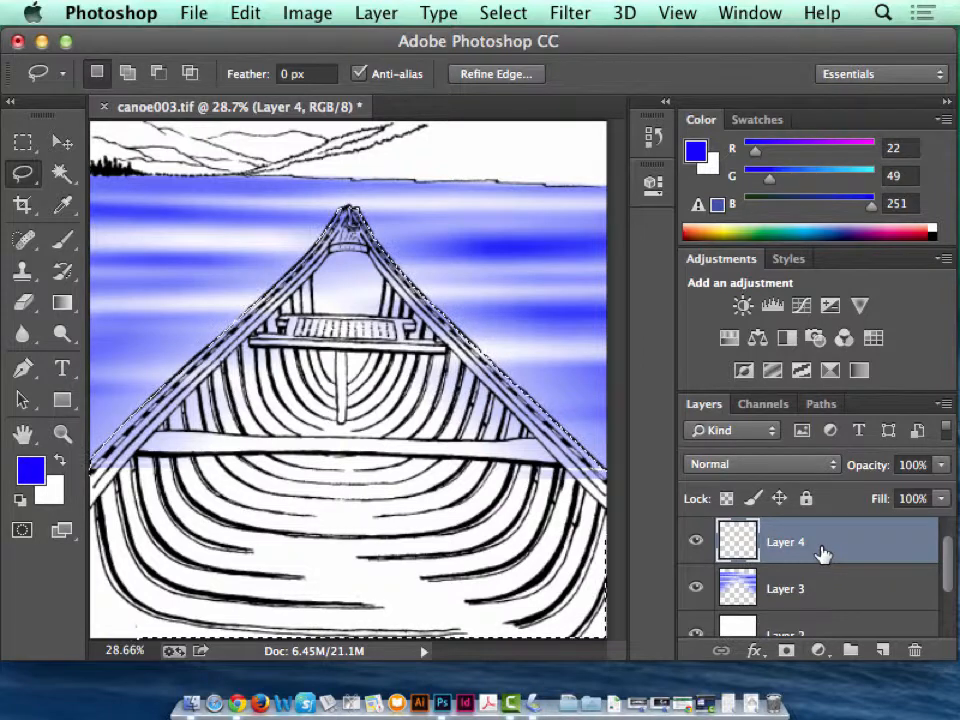
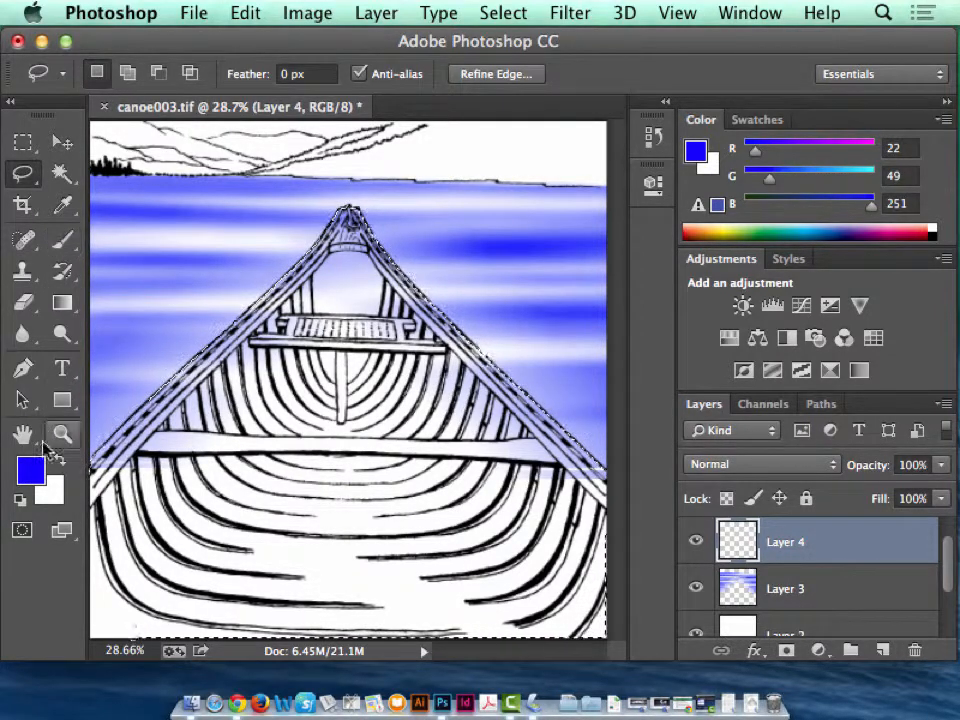
click(31, 468)
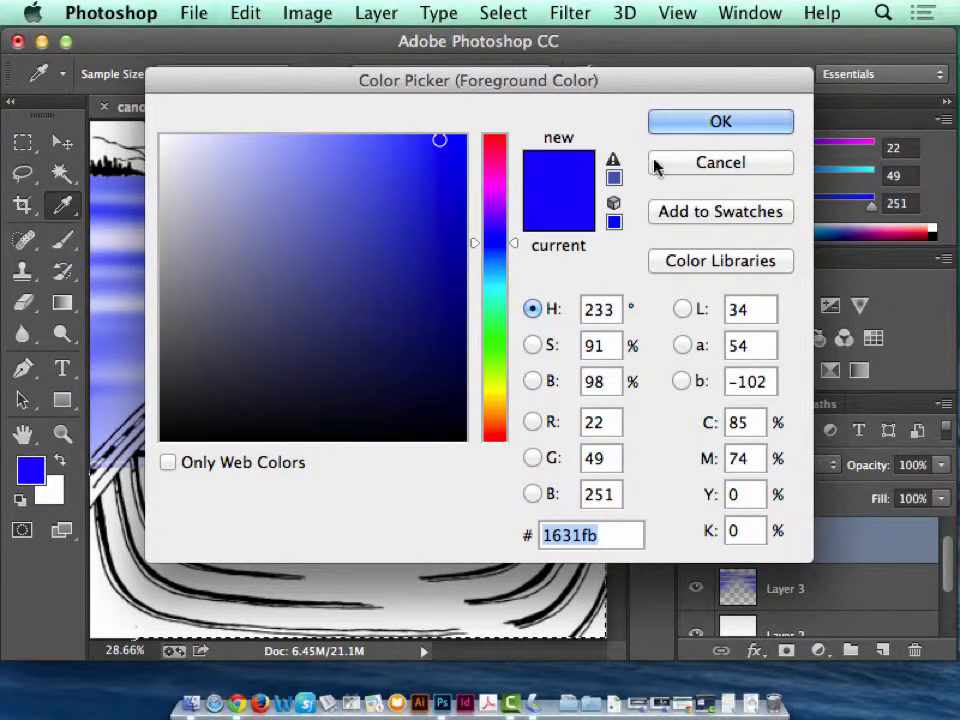
drag(500, 263, 516, 407)
click(444, 324)
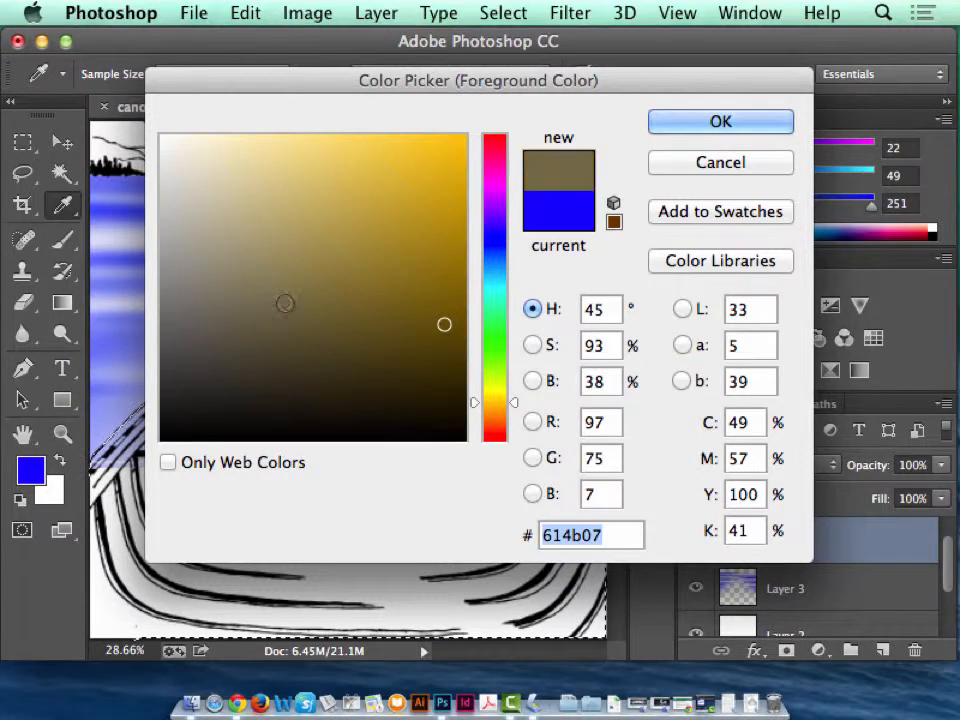
mouse_move(283, 304)
mouse_down()
mouse_move(264, 274)
mouse_move(250, 317)
mouse_up()
mouse_move(361, 345)
mouse_down()
mouse_move(452, 281)
mouse_move(455, 245)
mouse_up()
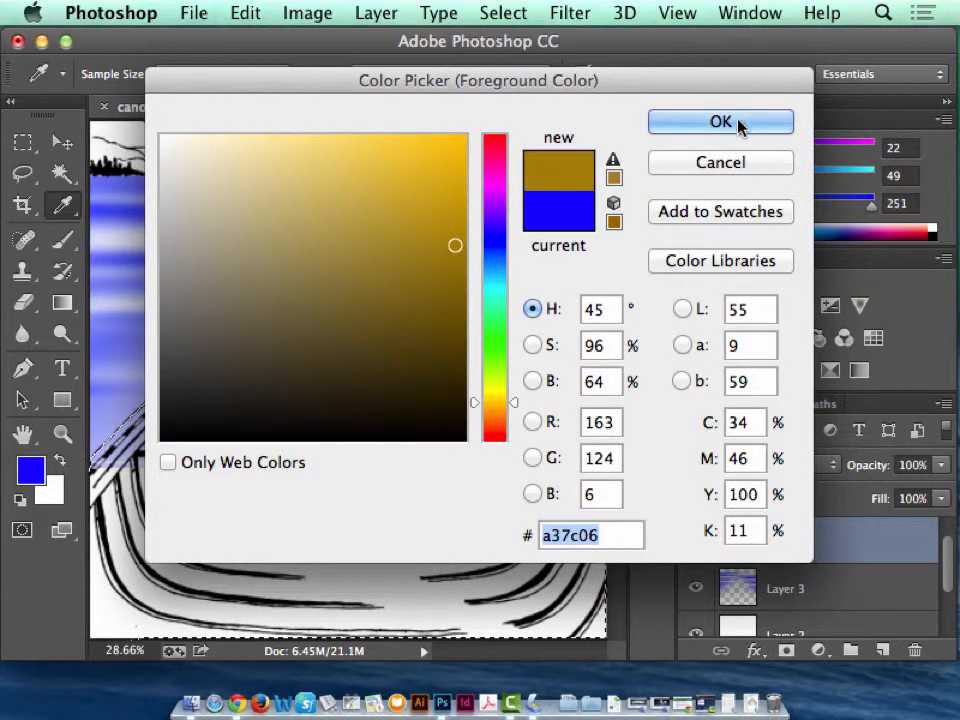
click(740, 122)
Fill the canoe selection on Layer 4 with the golden-brown foreground color
click(246, 12)
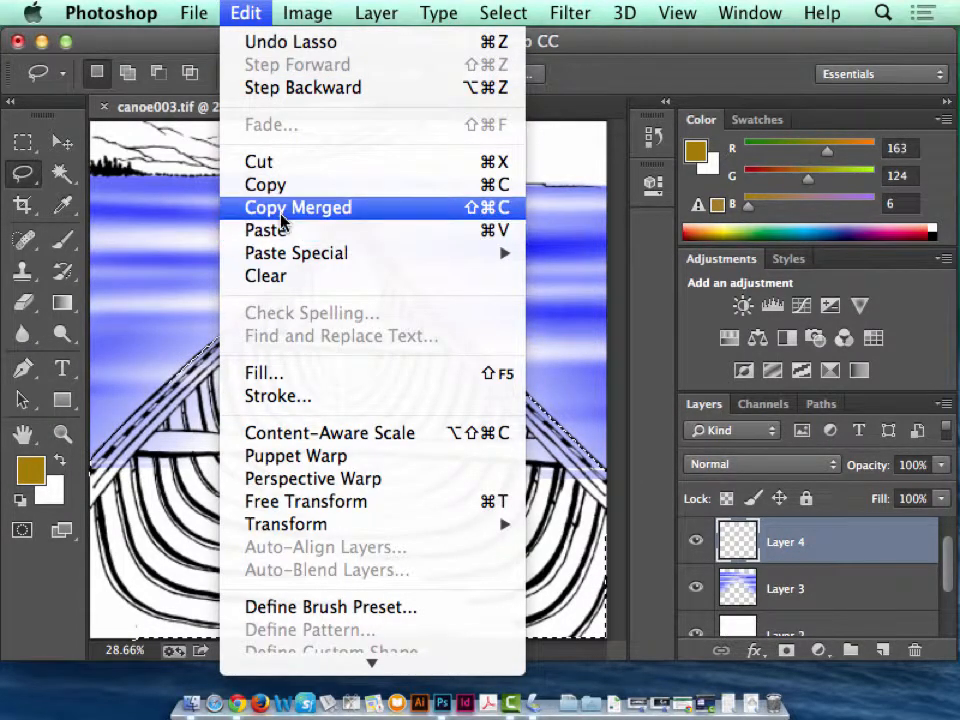
click(304, 373)
click(625, 216)
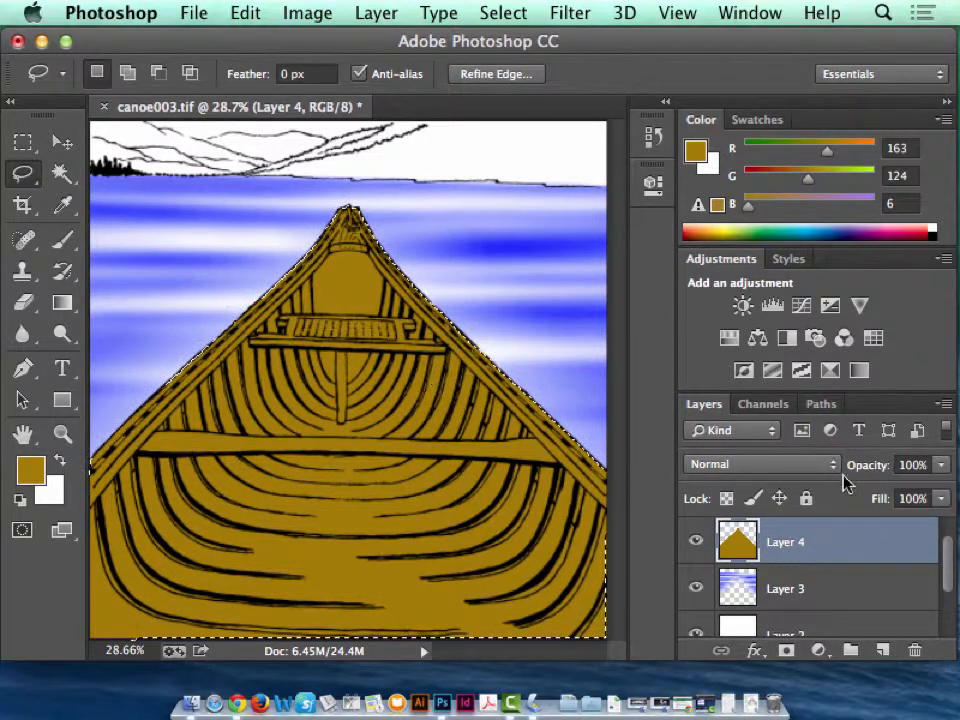
Convert the canoe selection into a work path with a tolerance of 1 pixel
click(840, 405)
click(945, 404)
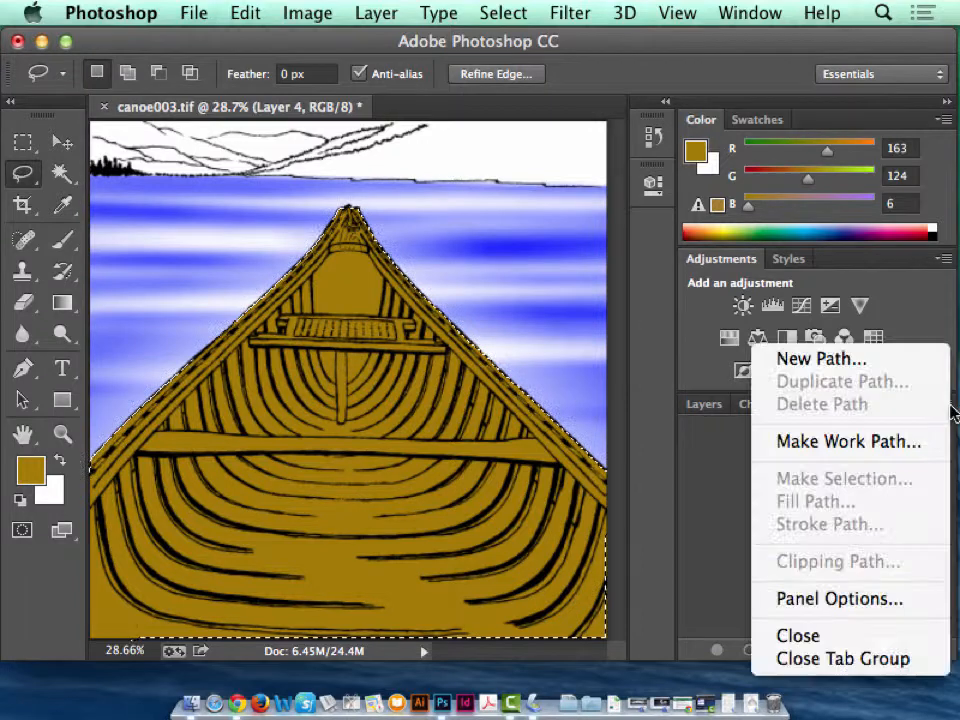
click(862, 443)
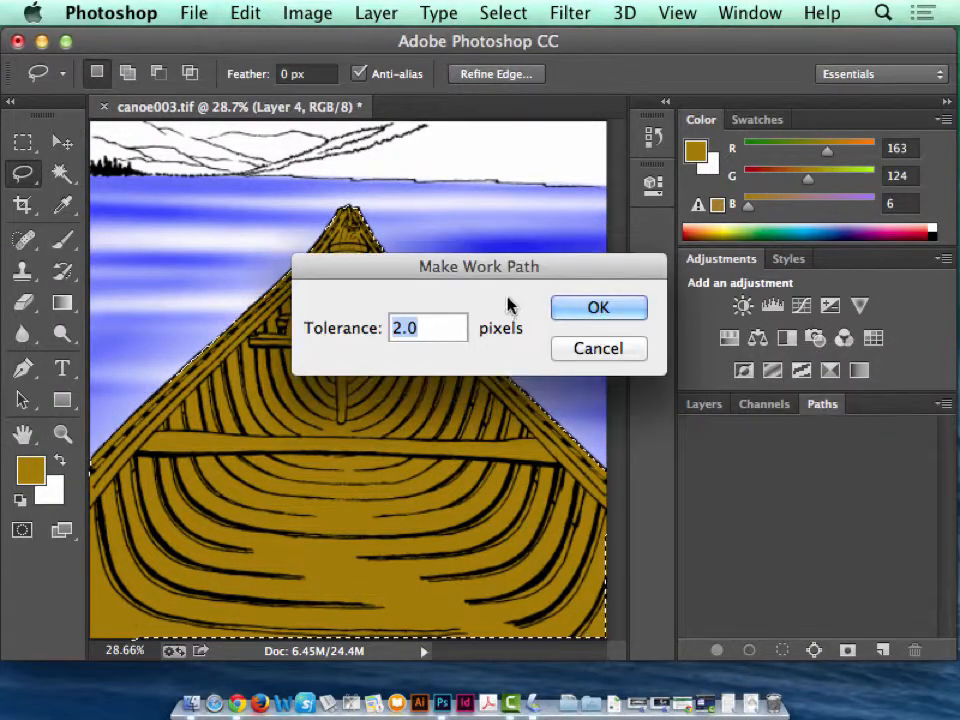
text(1)
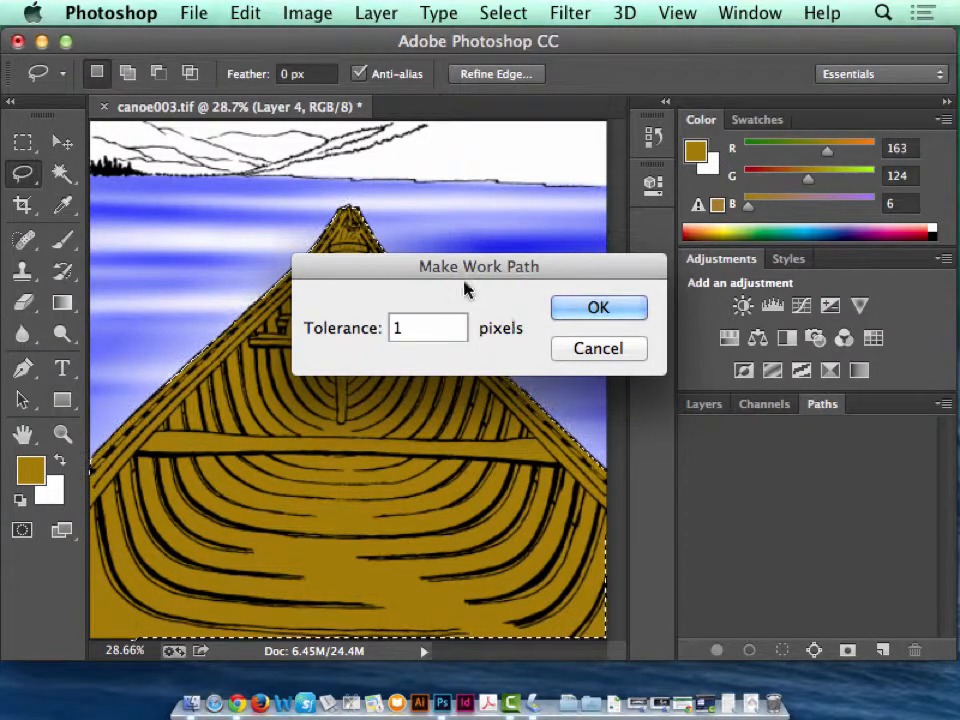
click(606, 308)
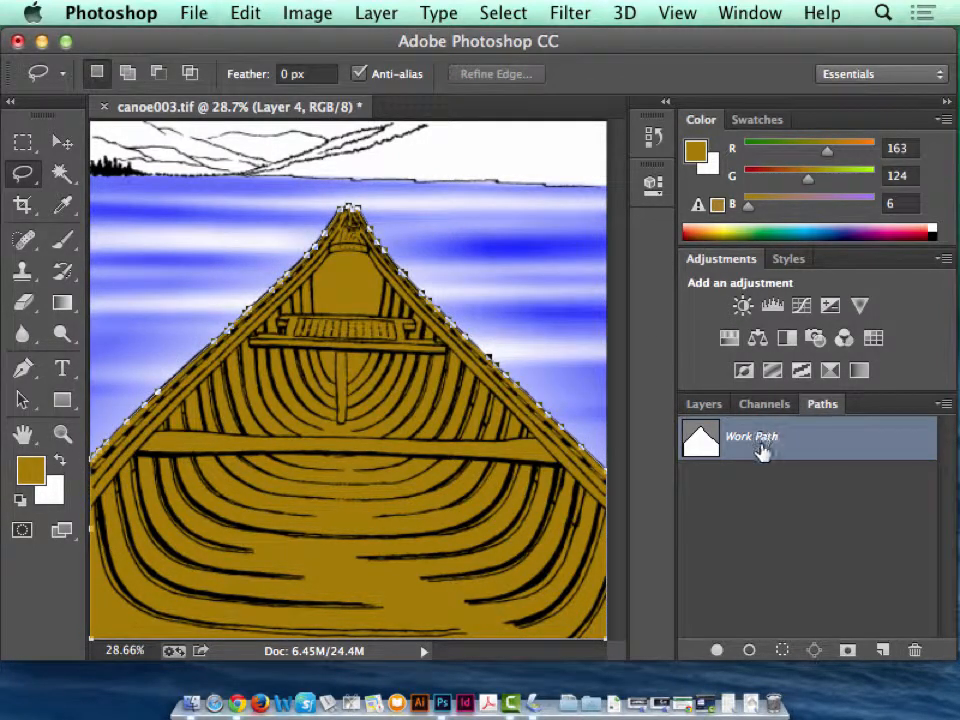
Save the canoe's work path under the name Boat
click(944, 404)
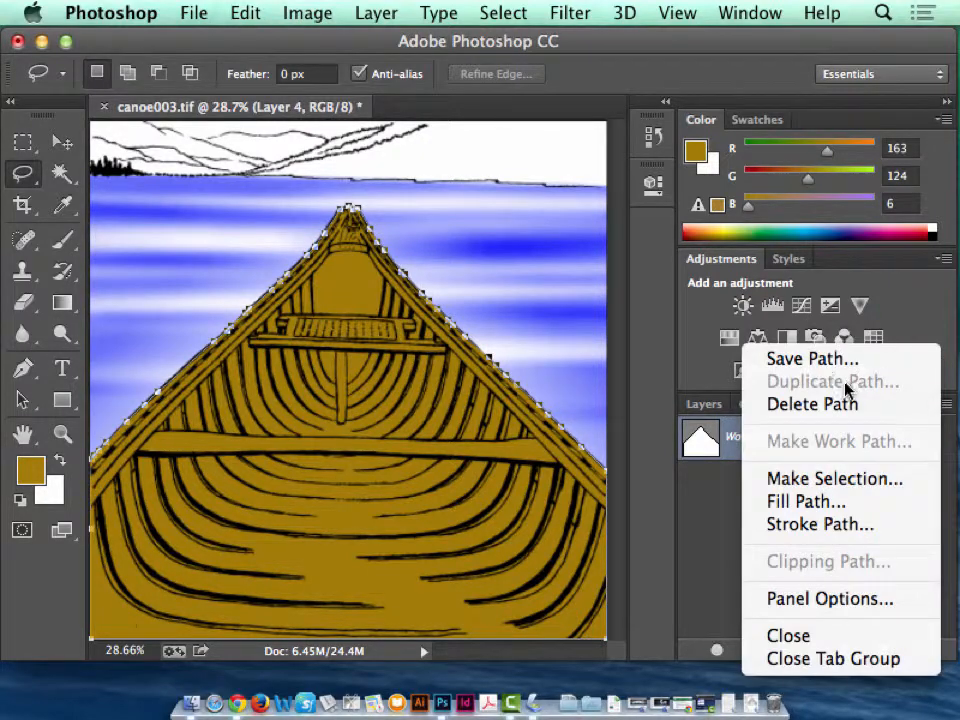
click(812, 358)
text(Boa)
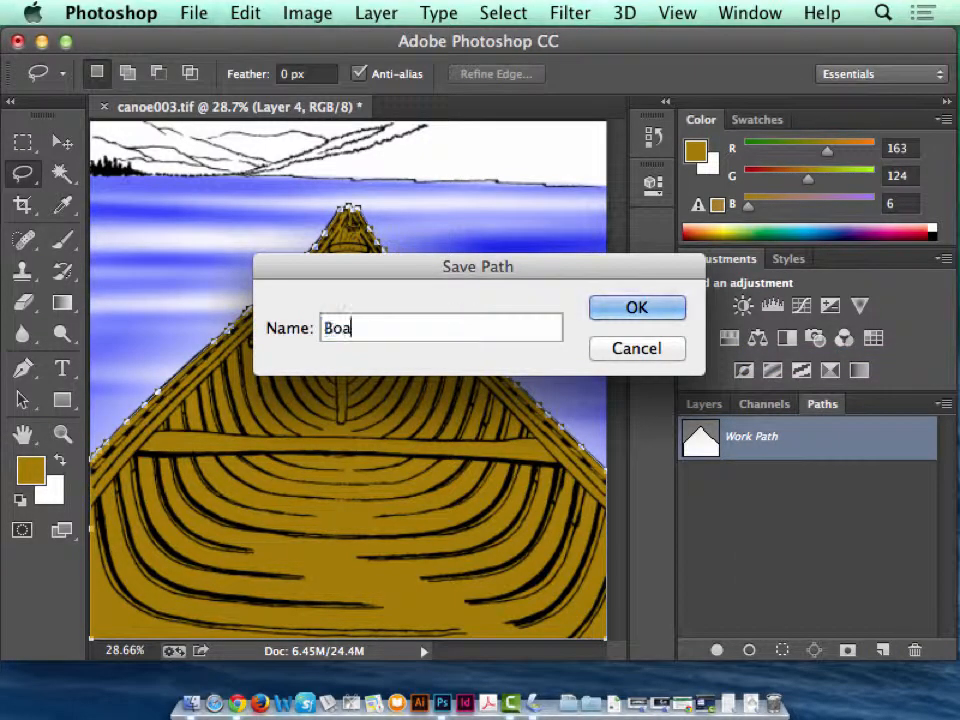
text(t)
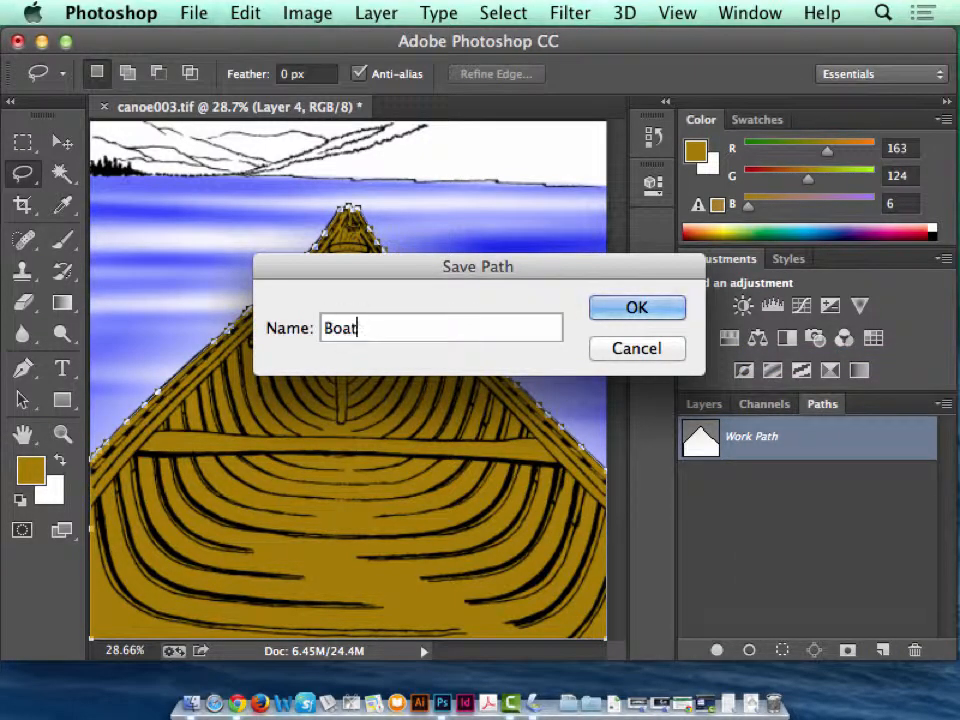
click(640, 308)
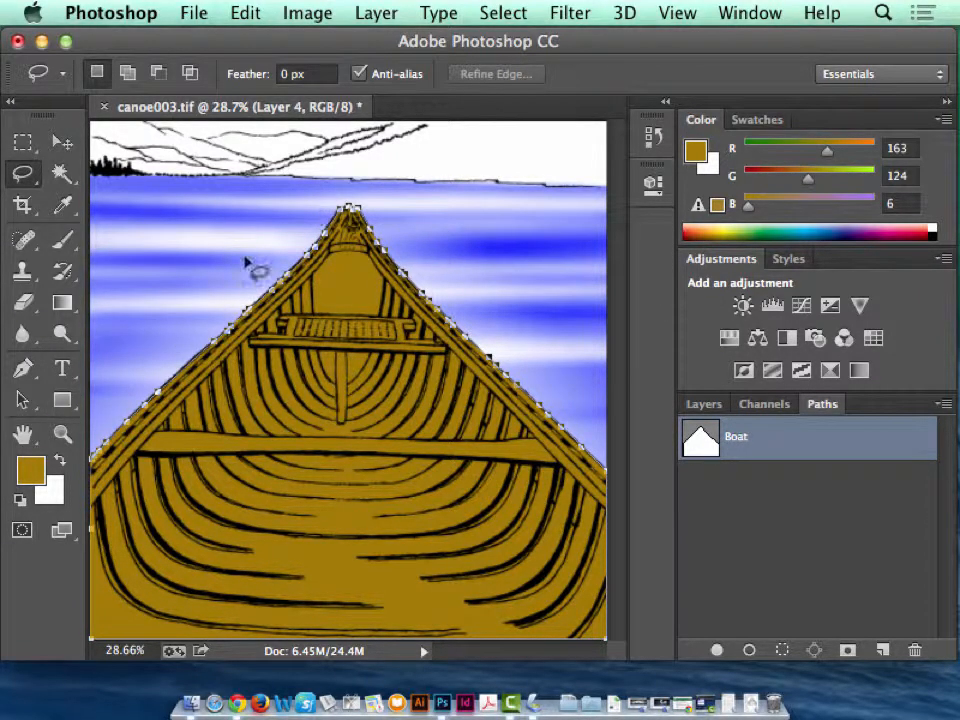
Load the Boat path as a new selection with a feather radius of 0 pixels and no anti-aliasing, and clear the selection
click(941, 405)
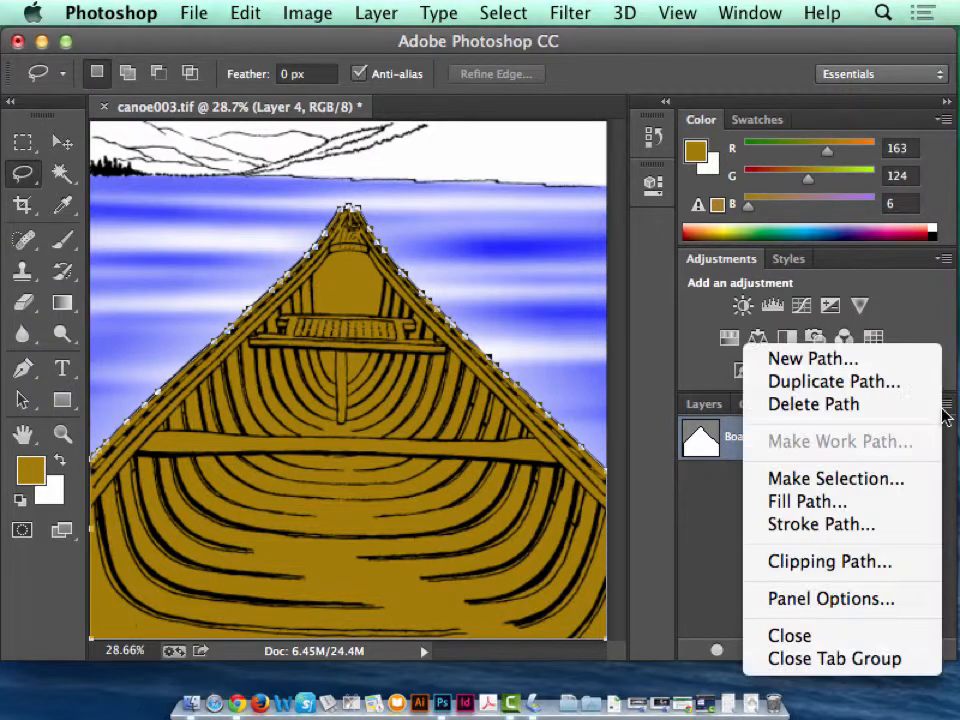
click(851, 481)
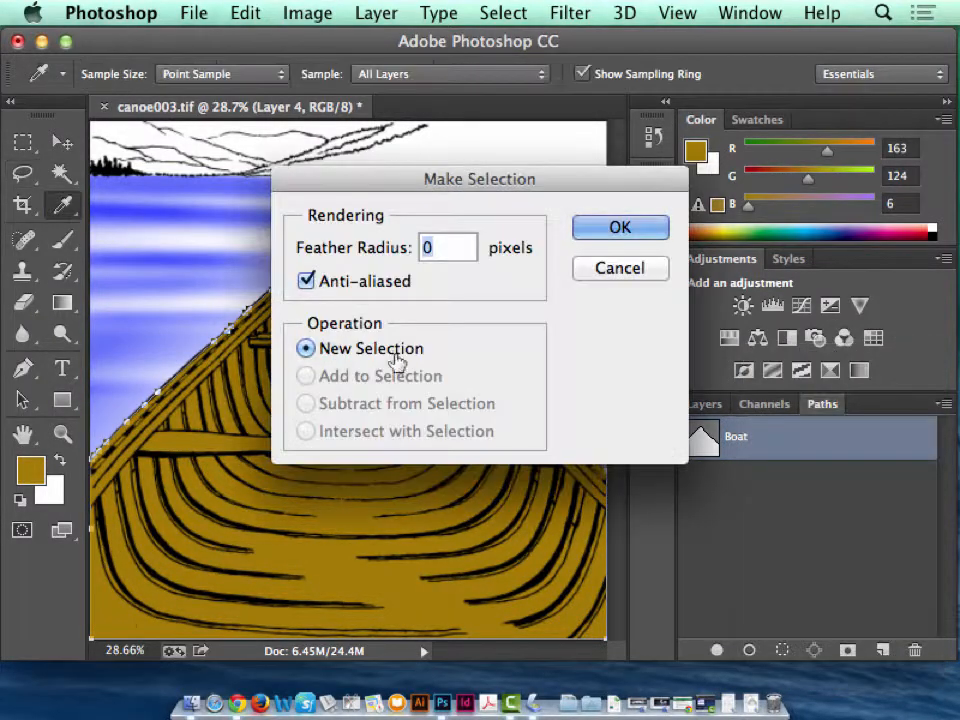
click(307, 281)
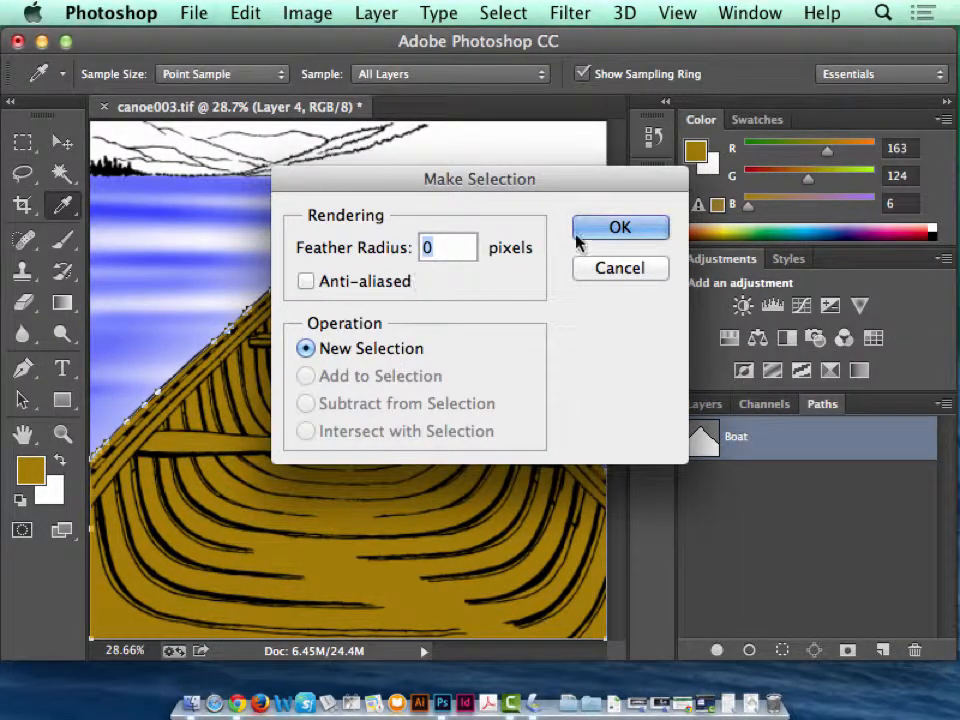
click(620, 234)
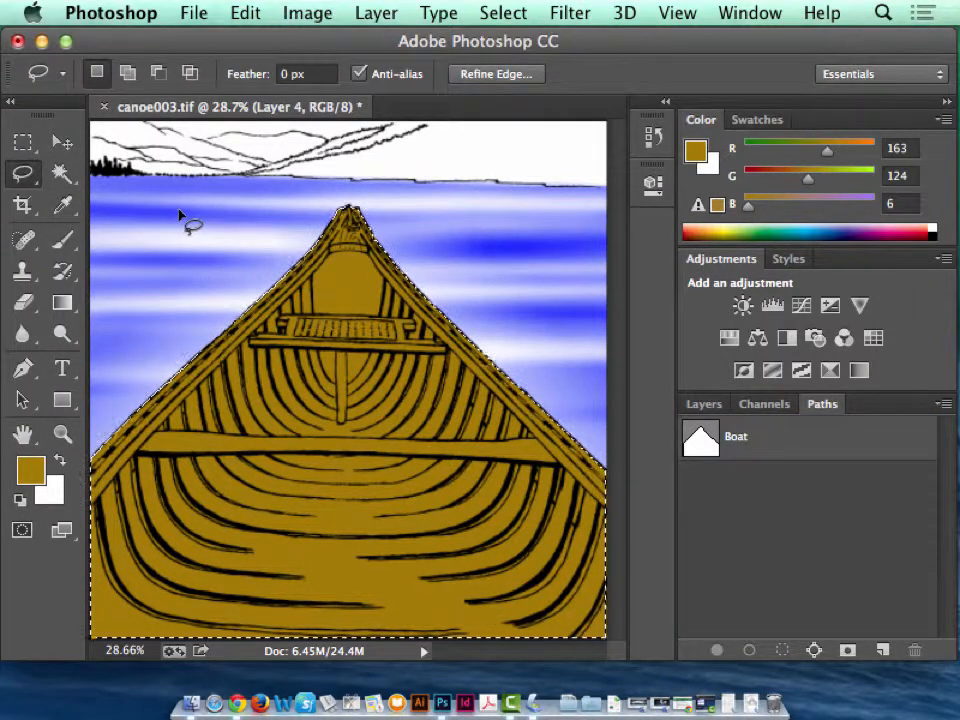
key(ctrl+d)
Activate the Brush tool and set the foreground color to dark brown 5d4808
click(60, 243)
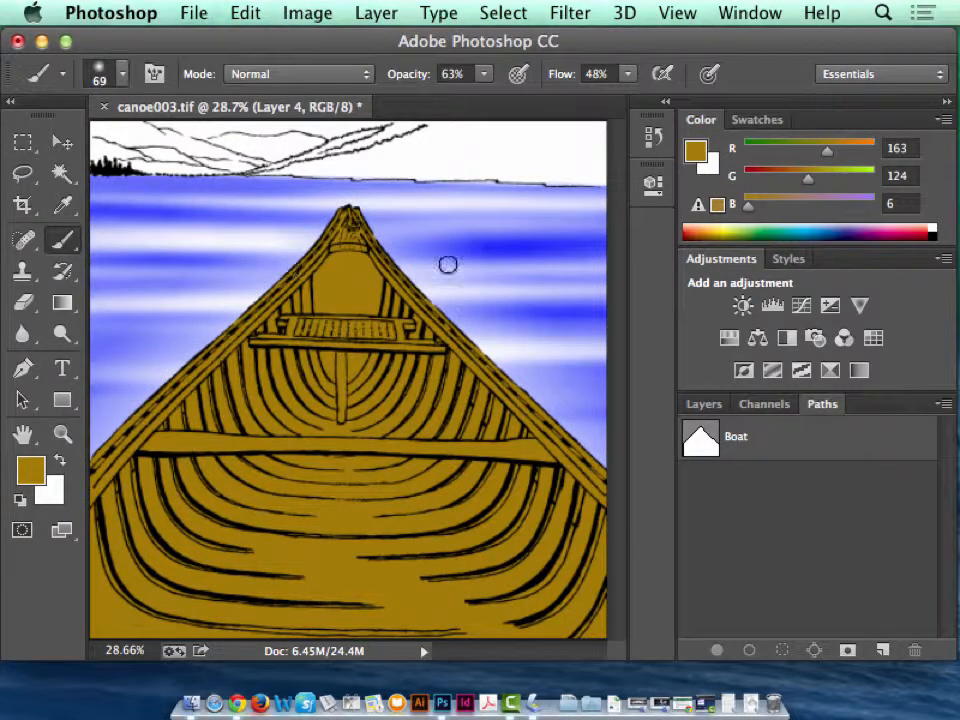
click(32, 470)
click(441, 331)
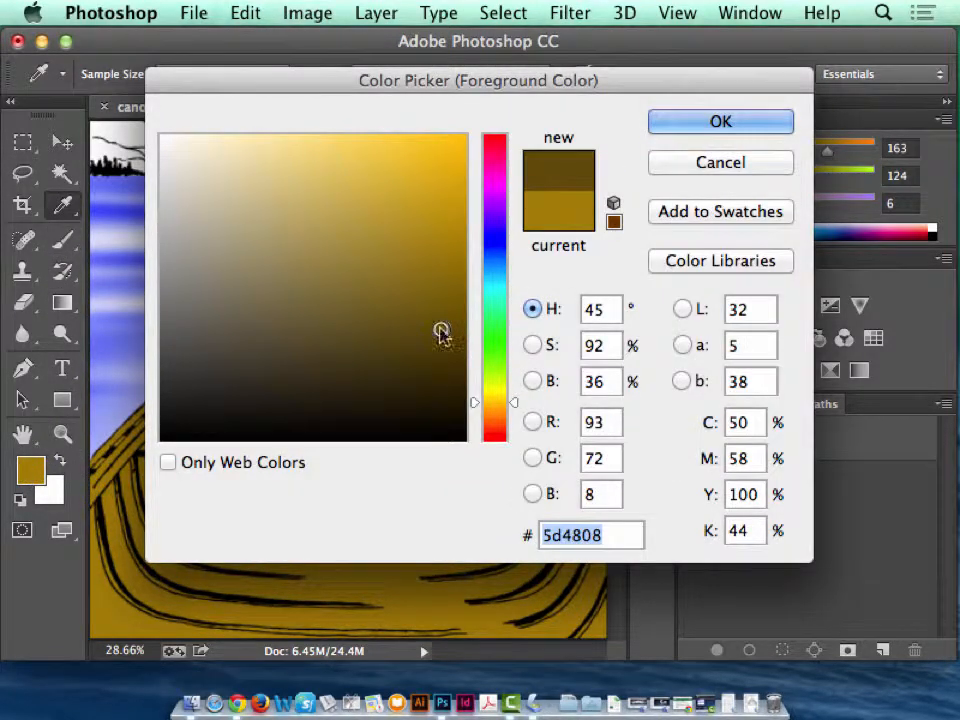
click(741, 126)
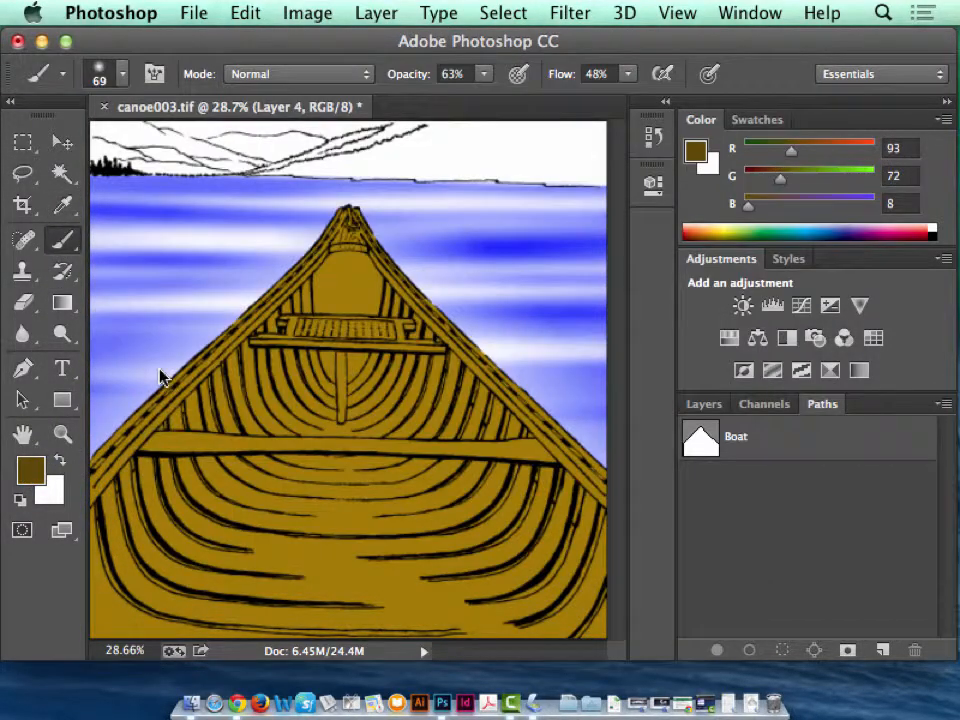
Set the brush size to 44 px and paint dark brown shading along the lower hull ribs and the enclosed area near the bow
click(120, 75)
drag(181, 147, 164, 155)
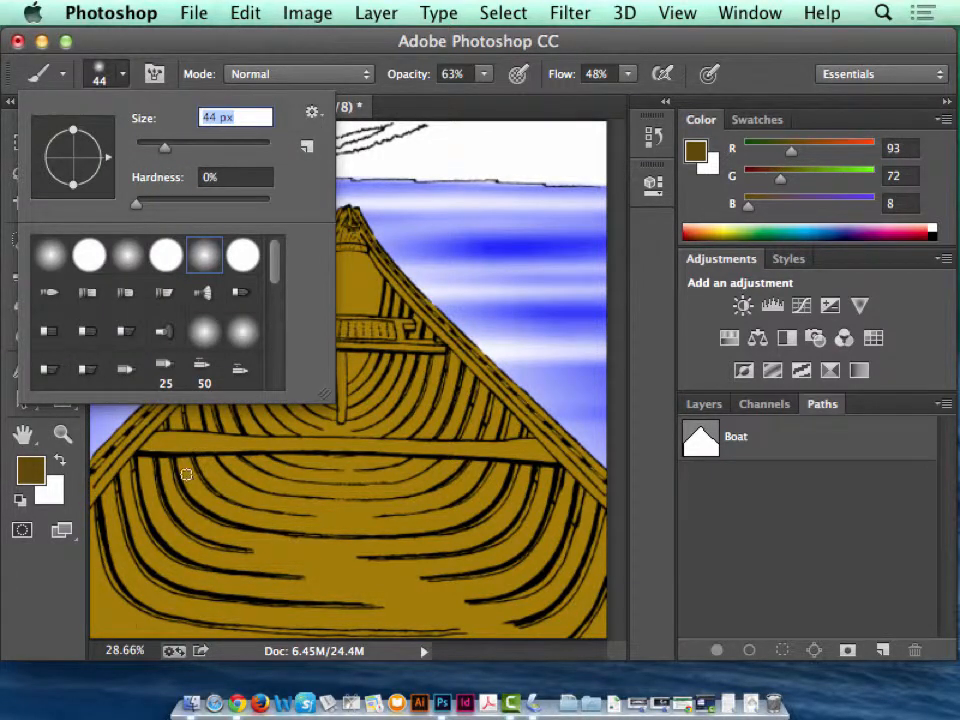
click(186, 474)
drag(283, 511, 341, 521)
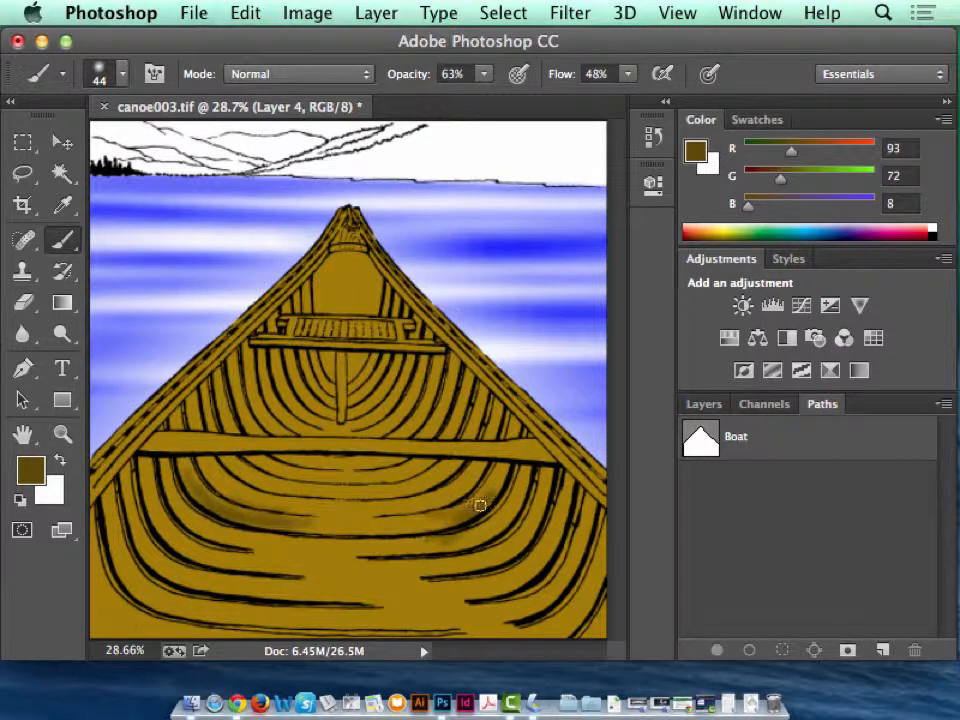
drag(483, 510, 492, 482)
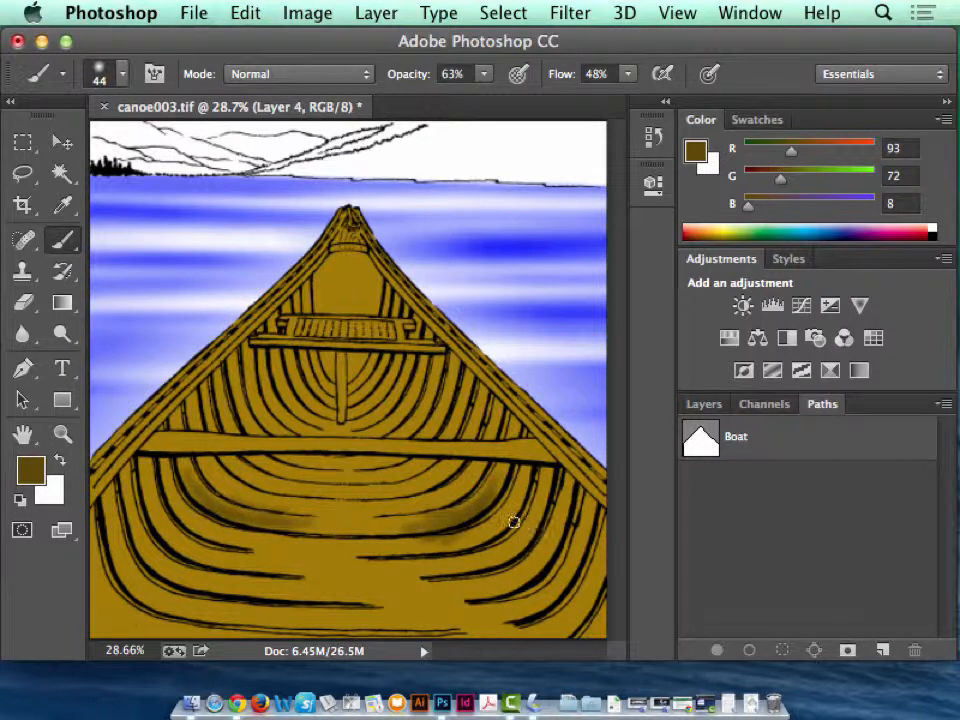
mouse_move(476, 532)
mouse_down()
mouse_move(531, 508)
mouse_move(495, 544)
mouse_up()
mouse_move(538, 514)
mouse_down()
mouse_move(496, 559)
mouse_move(536, 528)
mouse_move(456, 561)
mouse_move(566, 532)
mouse_move(559, 525)
mouse_move(510, 590)
mouse_up()
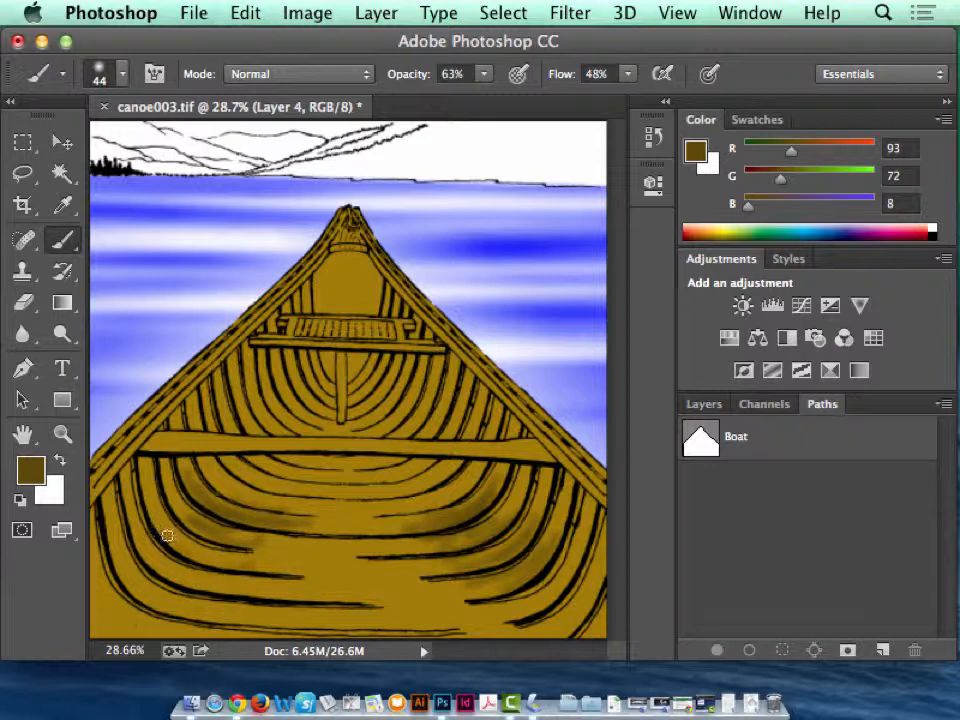
drag(167, 536, 265, 560)
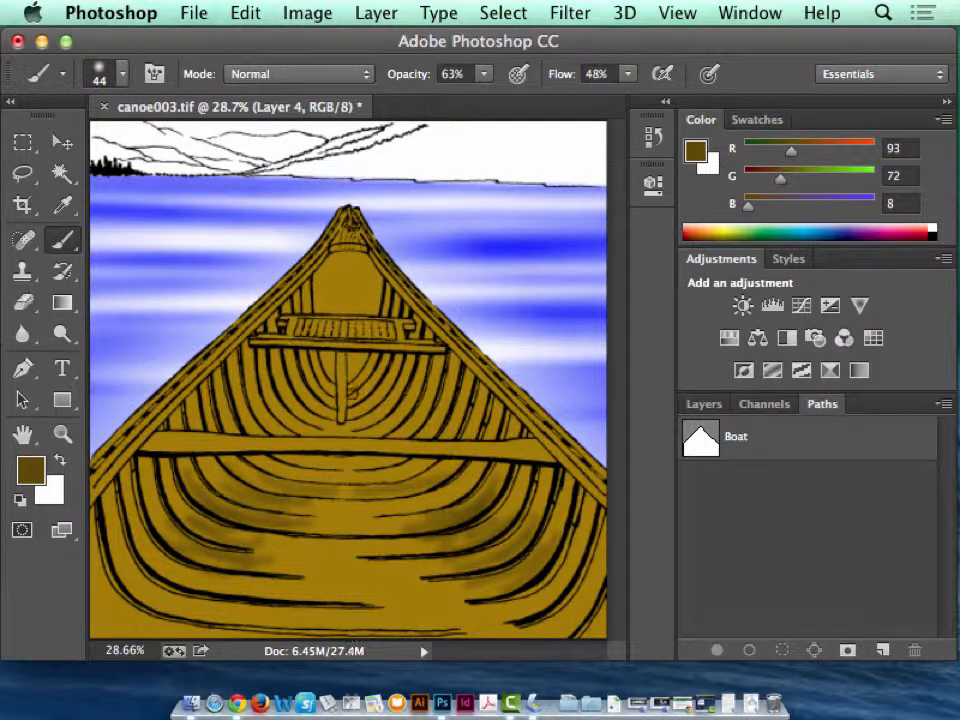
drag(326, 270, 346, 289)
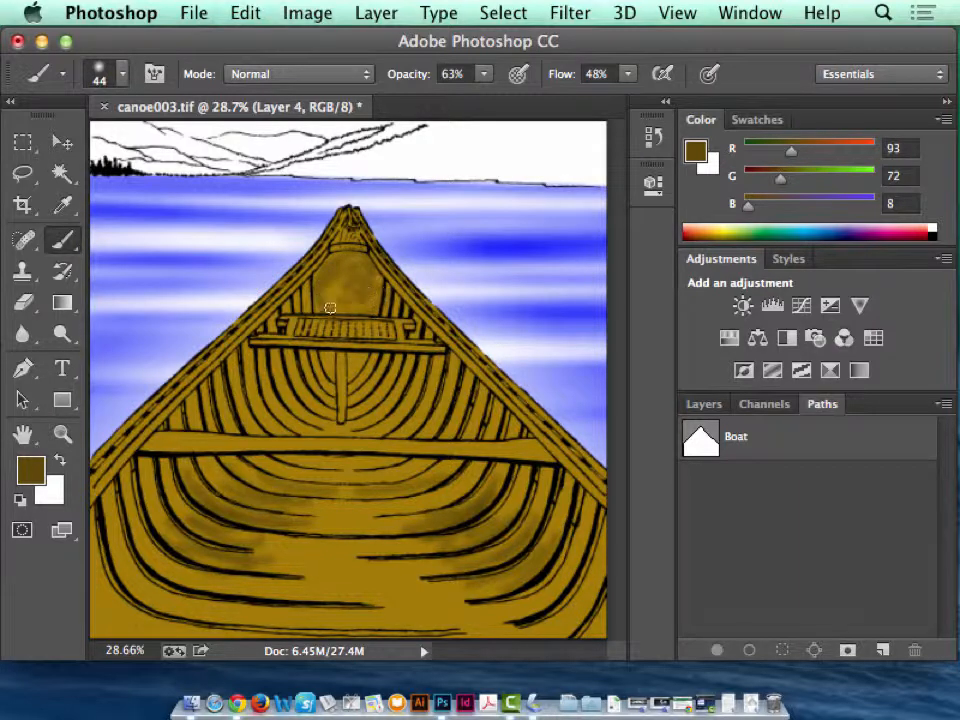
Set the foreground color to darker brown 362a04 and raise the brush opacity to 100%, dabbing shade near the bow
click(25, 472)
click(443, 363)
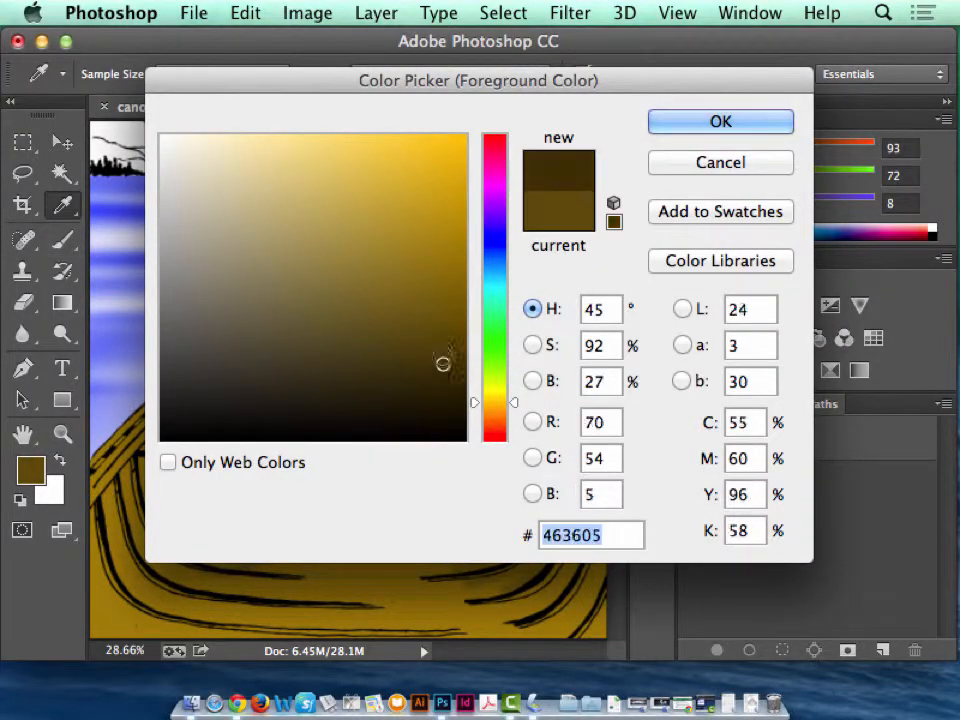
click(443, 376)
click(721, 121)
click(484, 74)
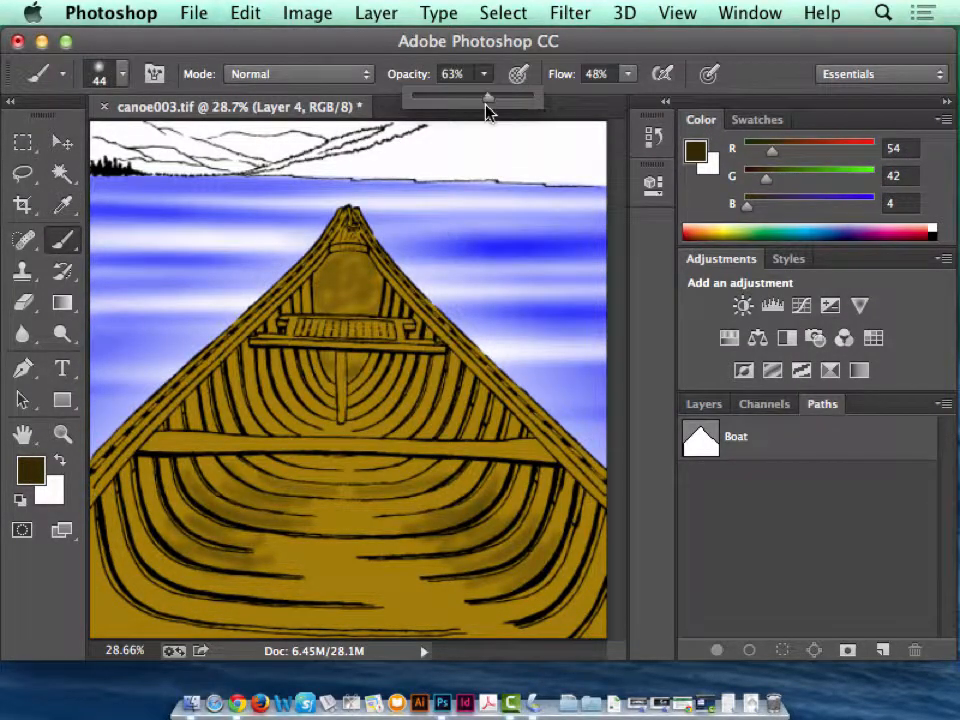
click(335, 264)
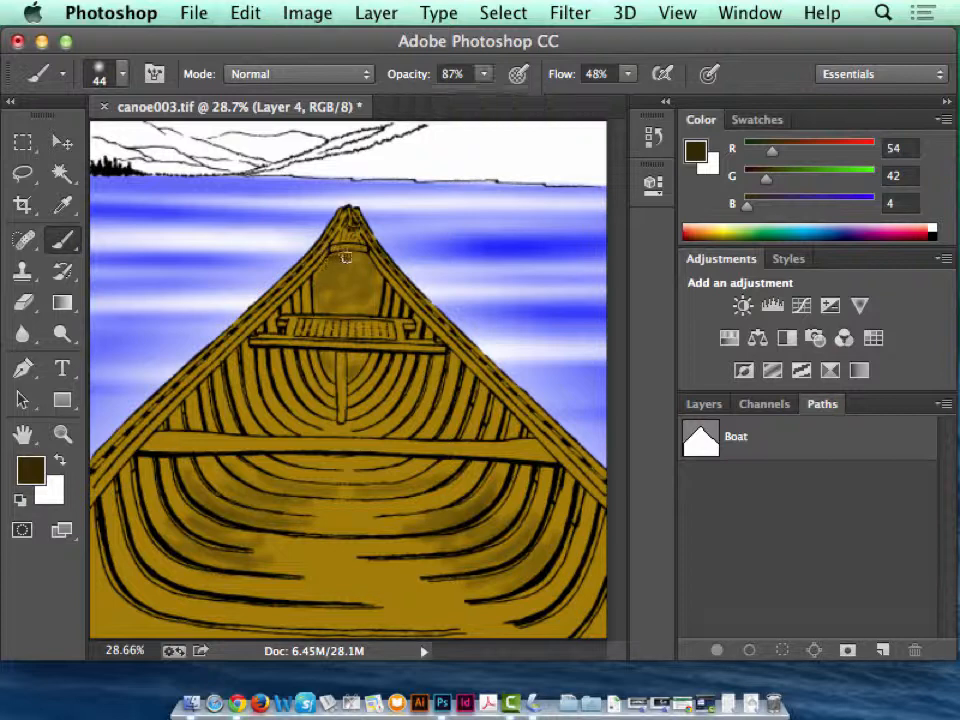
drag(484, 74, 519, 117)
Paint darker shading over the enclosed area near the bow, beneath the small seat and across the ribs between the two seats
click(331, 260)
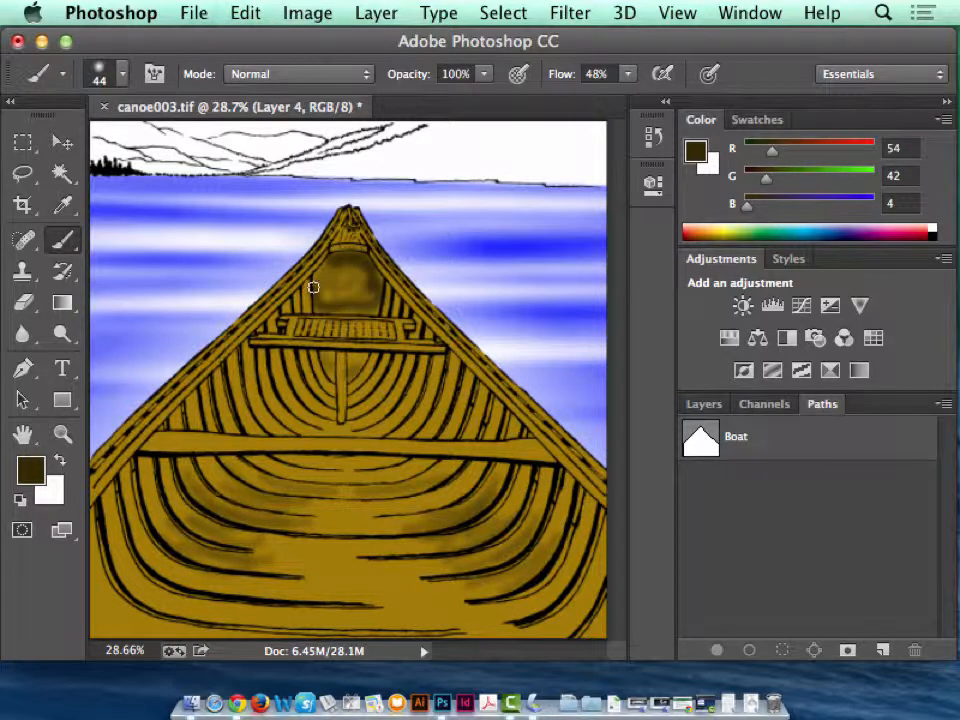
mouse_move(327, 265)
mouse_down()
mouse_move(358, 268)
mouse_move(368, 288)
mouse_move(340, 306)
mouse_up()
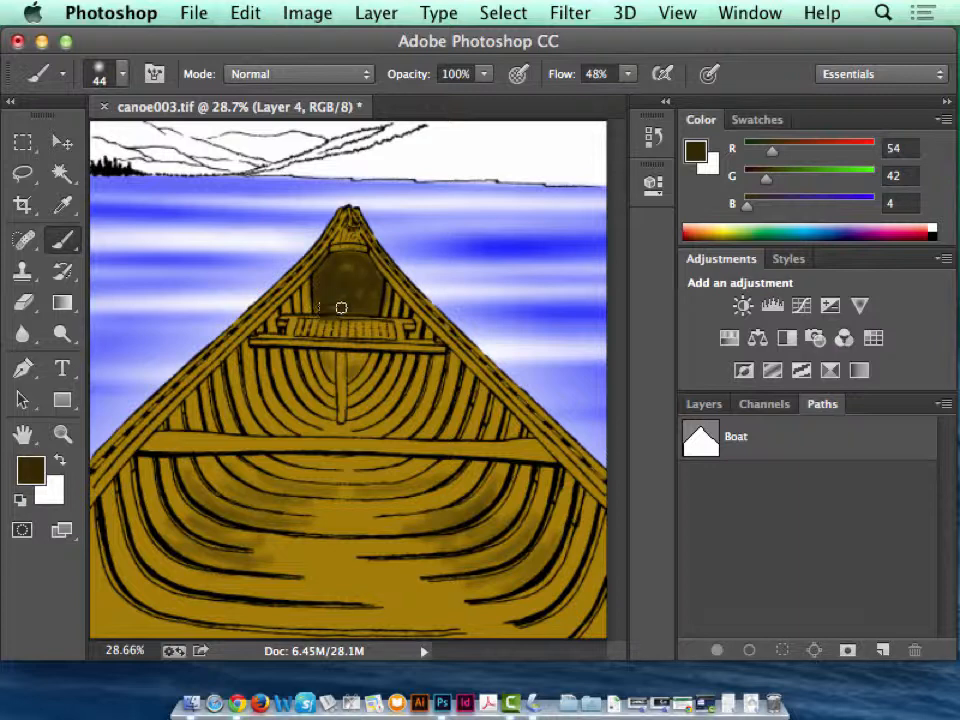
drag(354, 358, 351, 369)
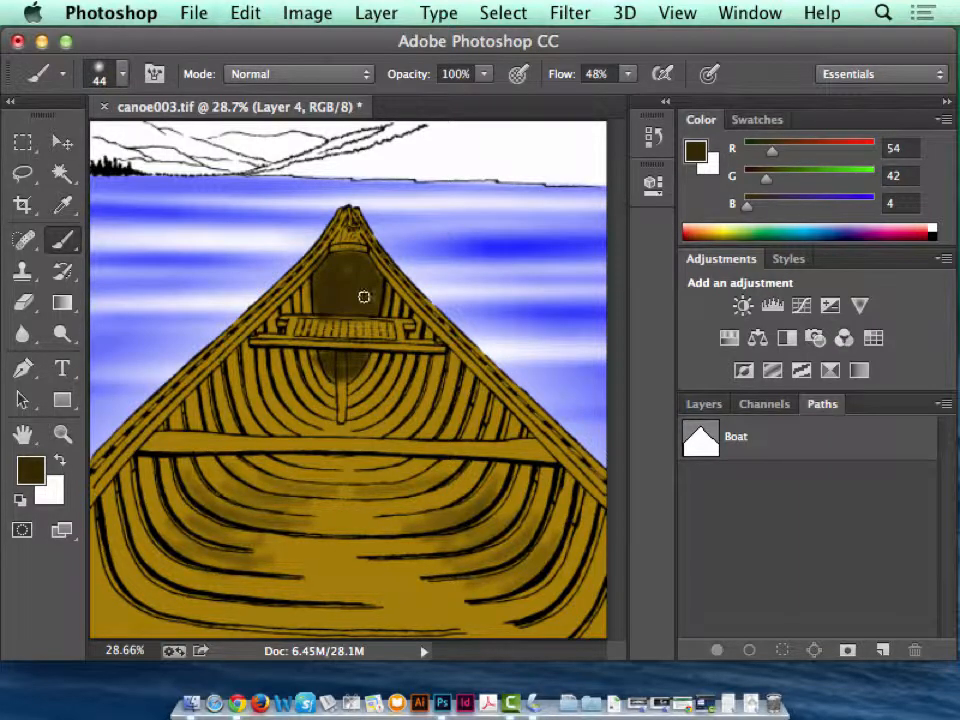
mouse_move(438, 371)
mouse_down()
mouse_move(417, 422)
mouse_move(412, 359)
mouse_move(388, 396)
mouse_move(392, 363)
mouse_move(367, 406)
mouse_move(376, 361)
mouse_move(349, 384)
mouse_move(327, 357)
mouse_move(316, 379)
mouse_move(301, 377)
mouse_move(318, 399)
mouse_move(297, 394)
mouse_move(289, 410)
mouse_move(301, 423)
mouse_move(281, 425)
mouse_move(352, 439)
mouse_move(389, 373)
mouse_move(366, 392)
mouse_move(375, 413)
mouse_move(398, 410)
mouse_move(408, 421)
mouse_move(294, 369)
mouse_move(281, 378)
mouse_move(266, 434)
mouse_up()
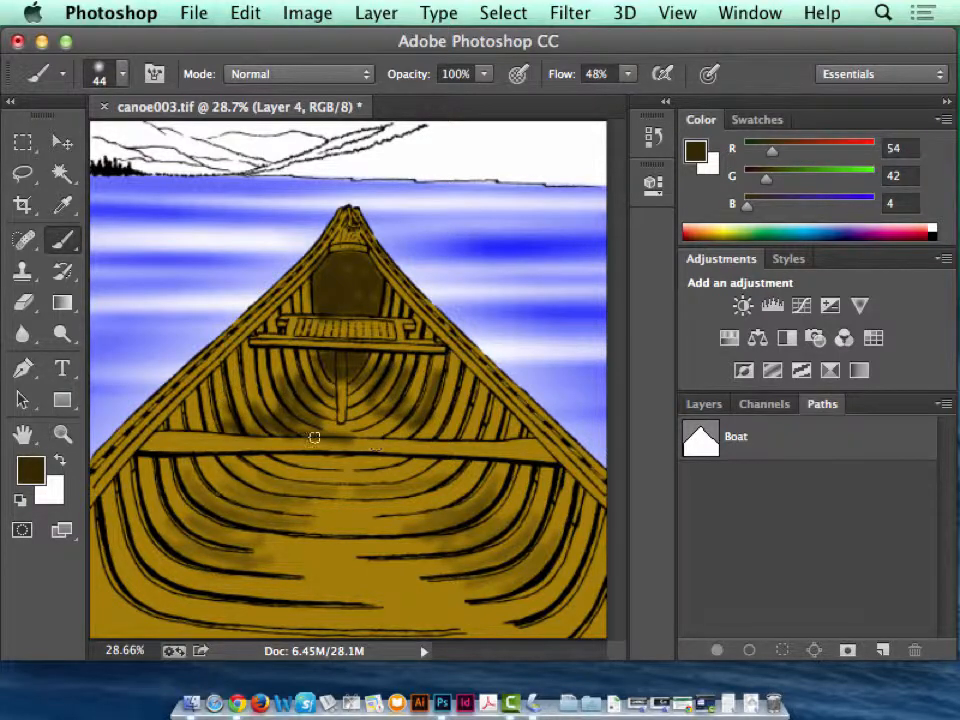
Set the foreground color to a pale tan with RGB values 246, 218, 134
click(30, 468)
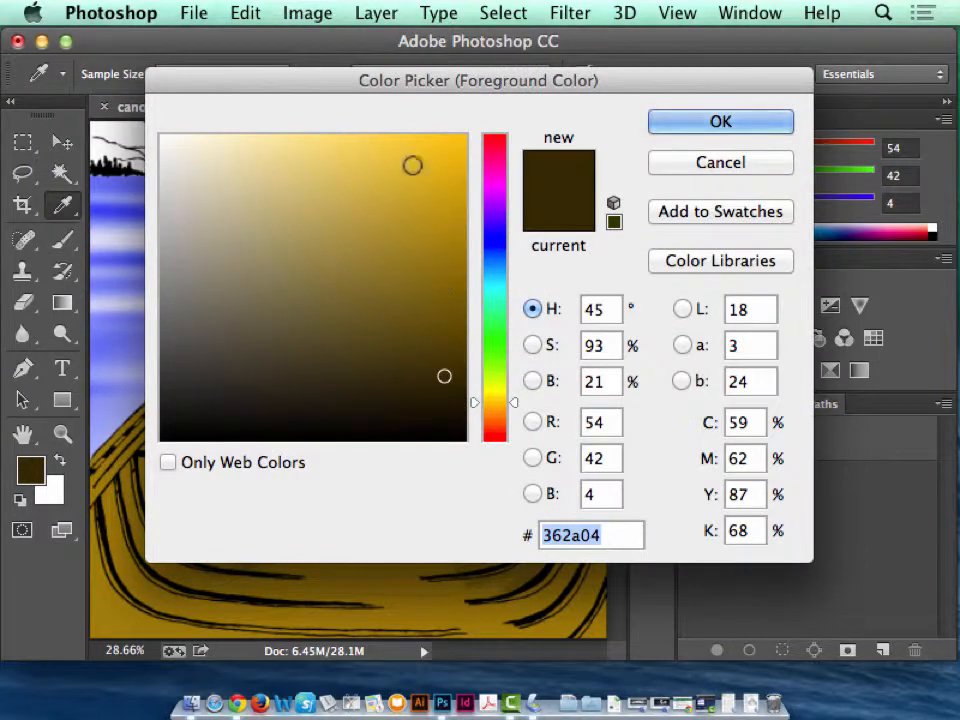
click(401, 171)
click(298, 146)
click(697, 125)
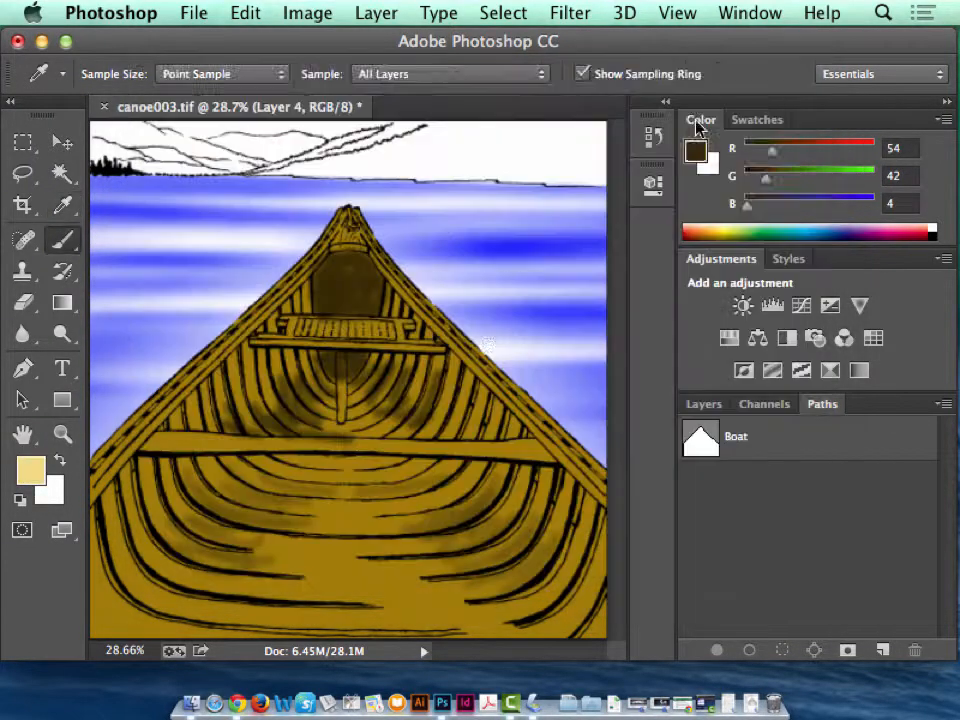
Paint pale tan highlight streaks on a rib between the seats and across the hull floor, undoing the last stroke along the lower curved rib
drag(261, 359, 269, 394)
drag(333, 486, 392, 485)
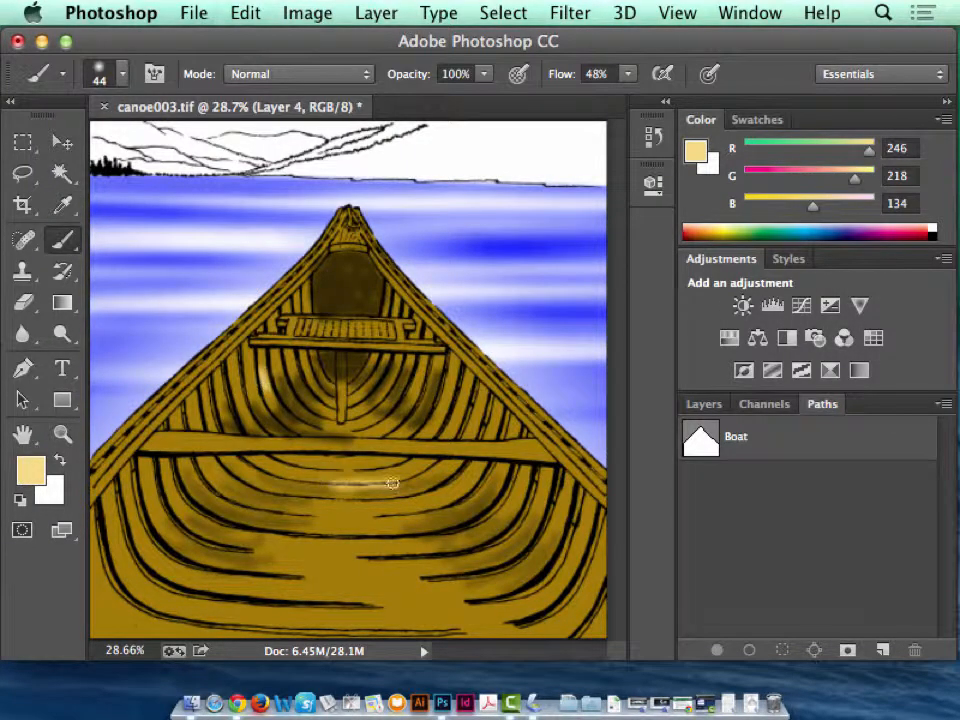
mouse_move(325, 513)
mouse_down()
mouse_move(376, 508)
mouse_move(336, 526)
mouse_move(342, 531)
mouse_move(470, 533)
mouse_up()
drag(290, 557, 432, 558)
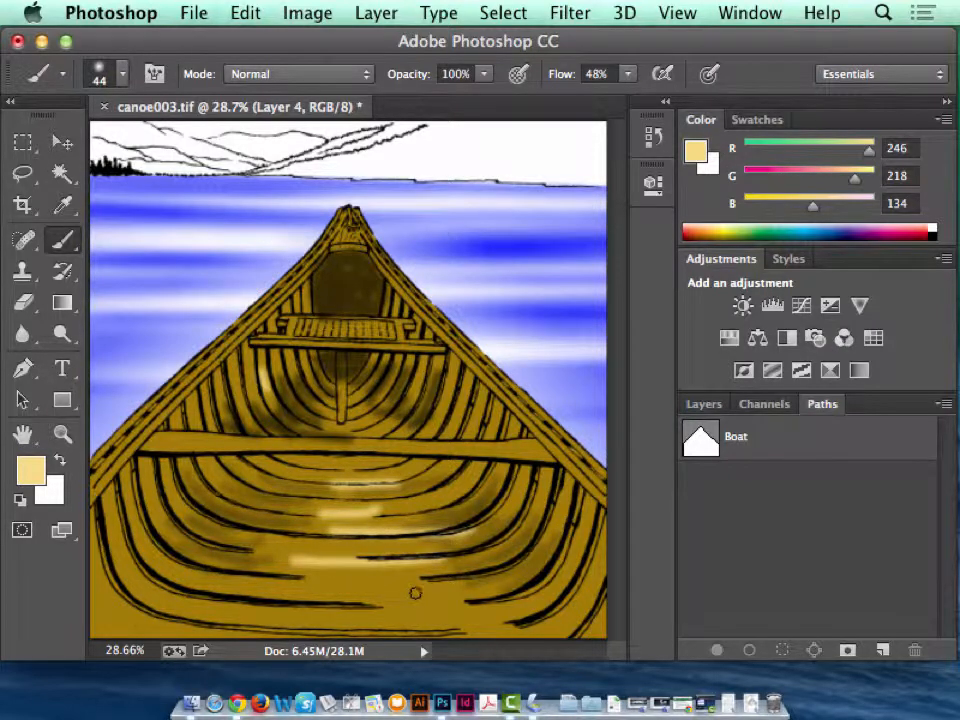
drag(342, 591, 540, 591)
drag(181, 596, 285, 600)
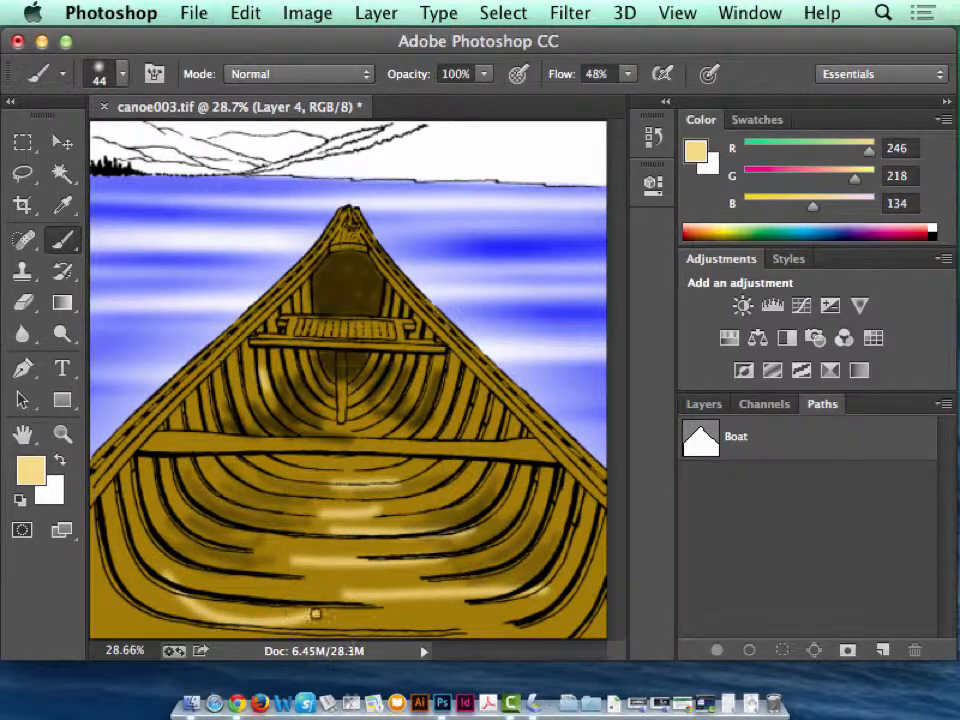
key(super+z)
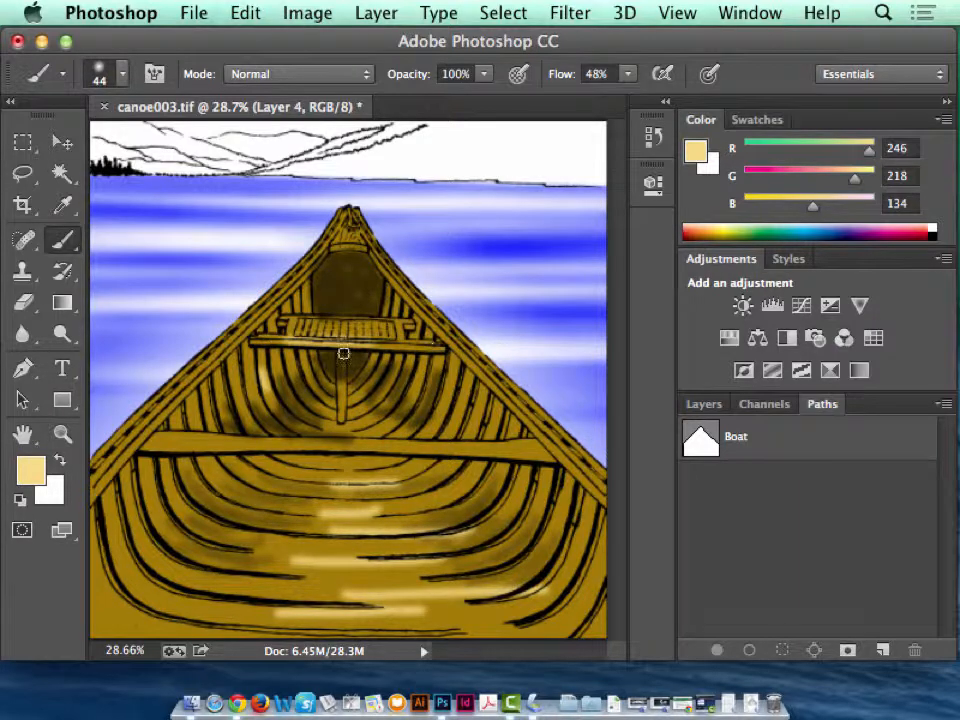
Paint pale tan highlights along both ends of the front crossbeam and along the canoe's side rail
drag(165, 441, 335, 441)
drag(535, 451, 405, 446)
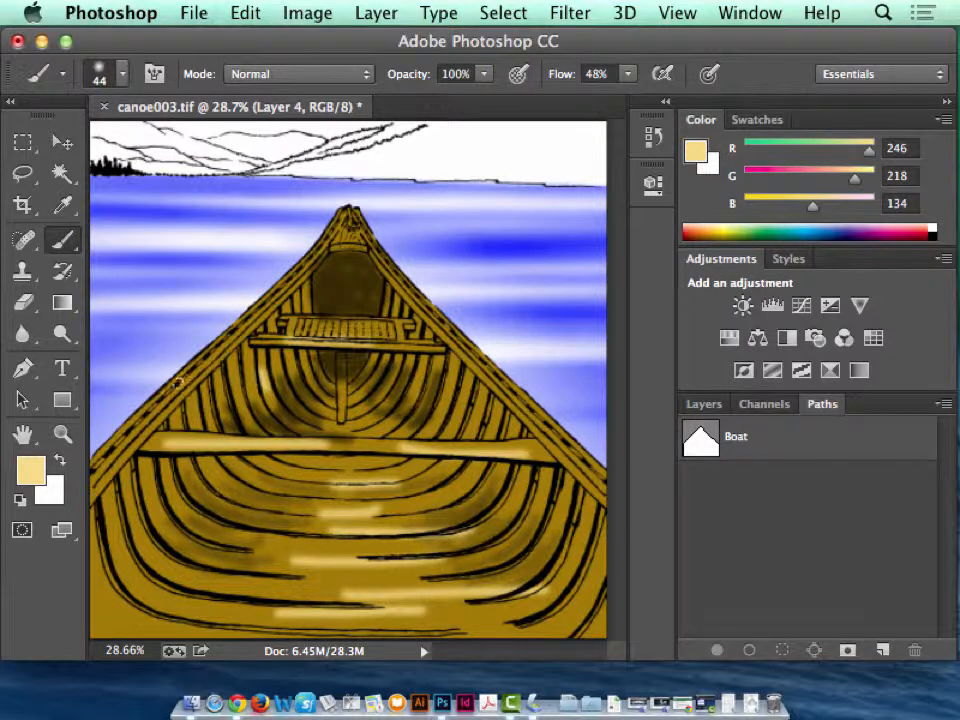
drag(178, 382, 98, 482)
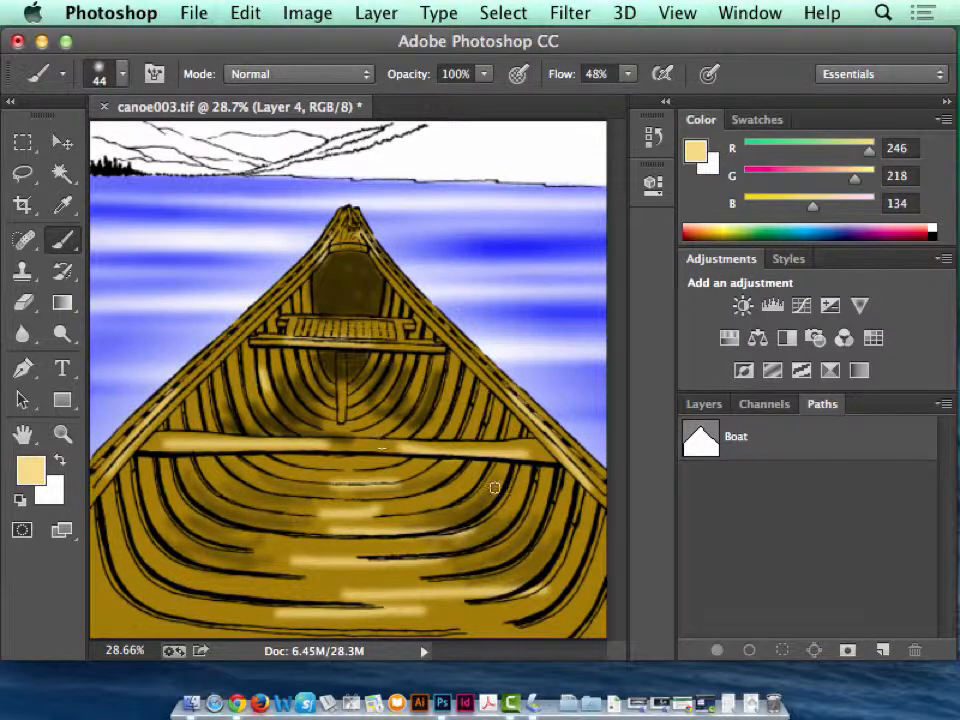
Add more pale tan highlight streaks between the curved ribs on the lower hull floor
drag(145, 598, 299, 616)
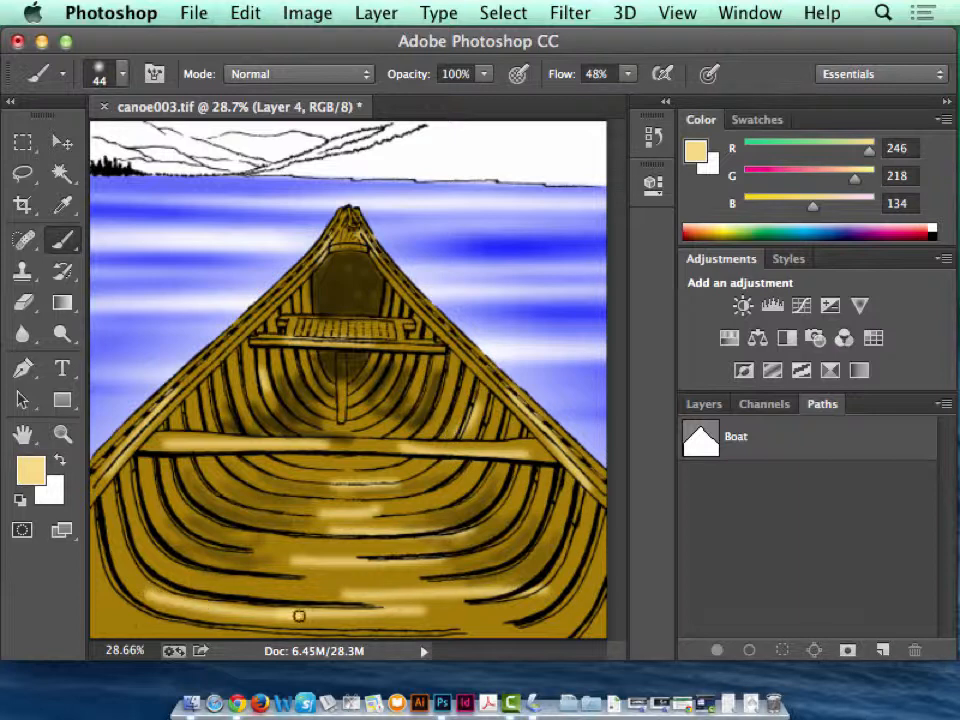
drag(258, 553, 354, 557)
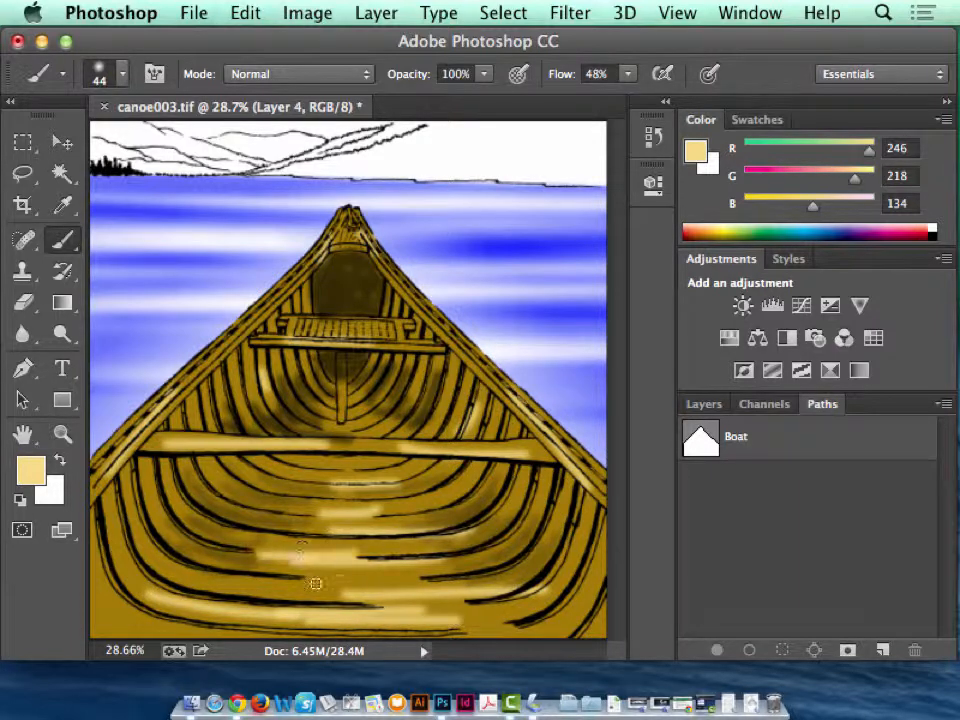
drag(300, 583, 457, 598)
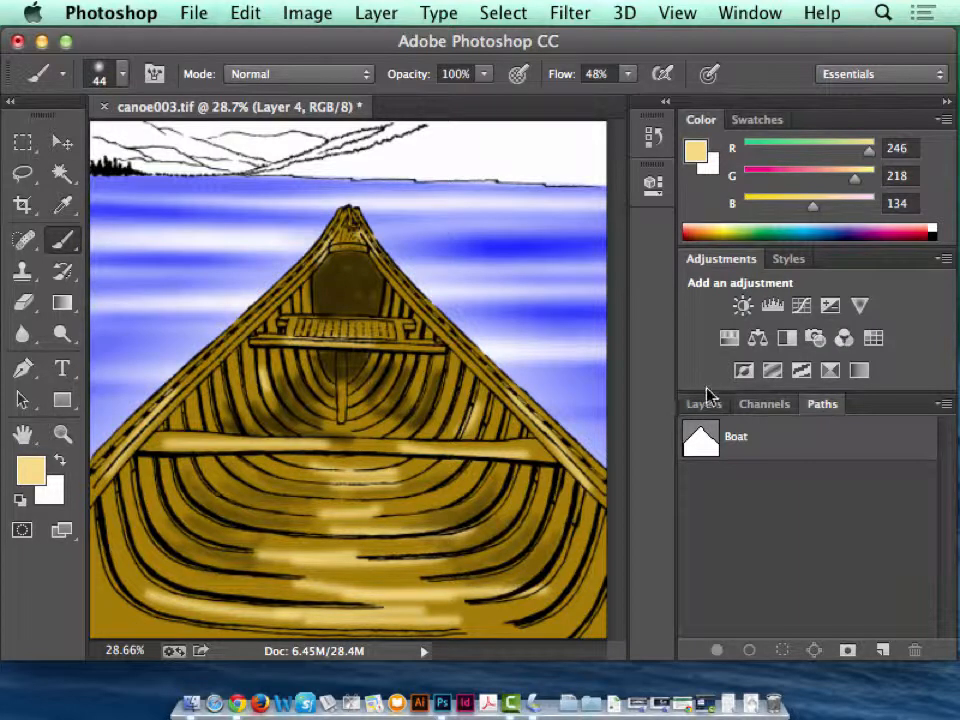
Paint pale tan strokes past the canoe's edges onto the water on both sides
drag(204, 326, 202, 276)
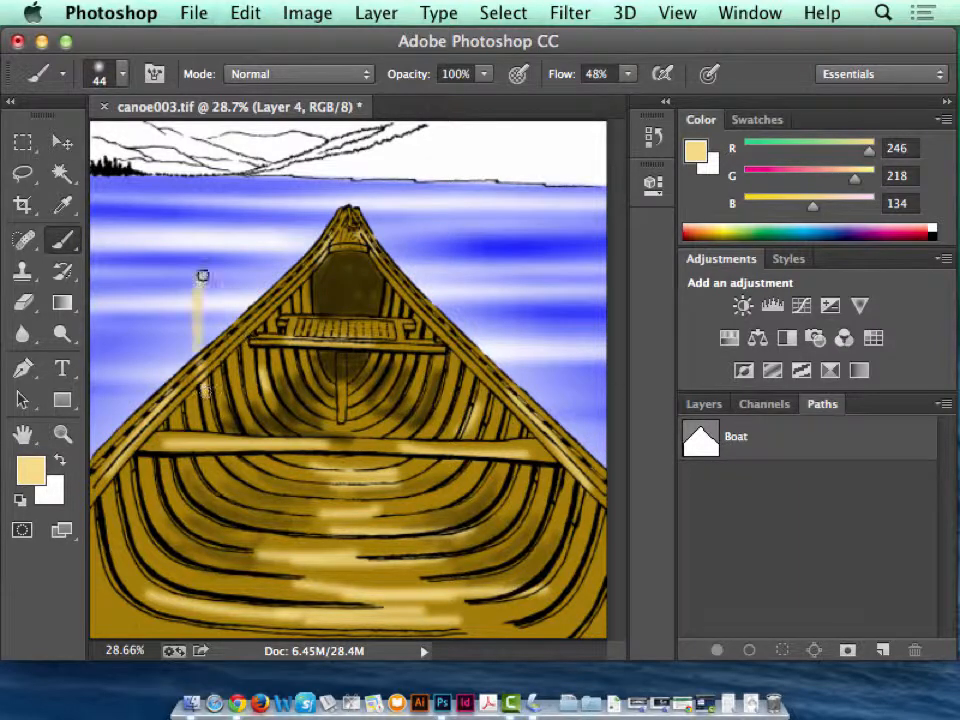
drag(488, 360, 488, 306)
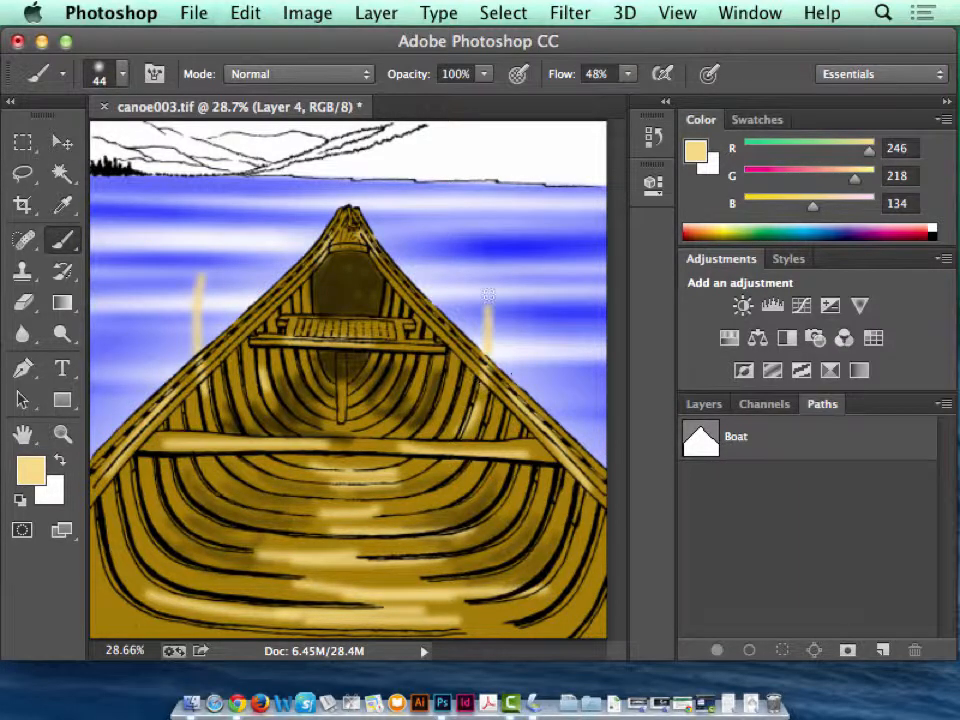
drag(536, 396, 536, 318)
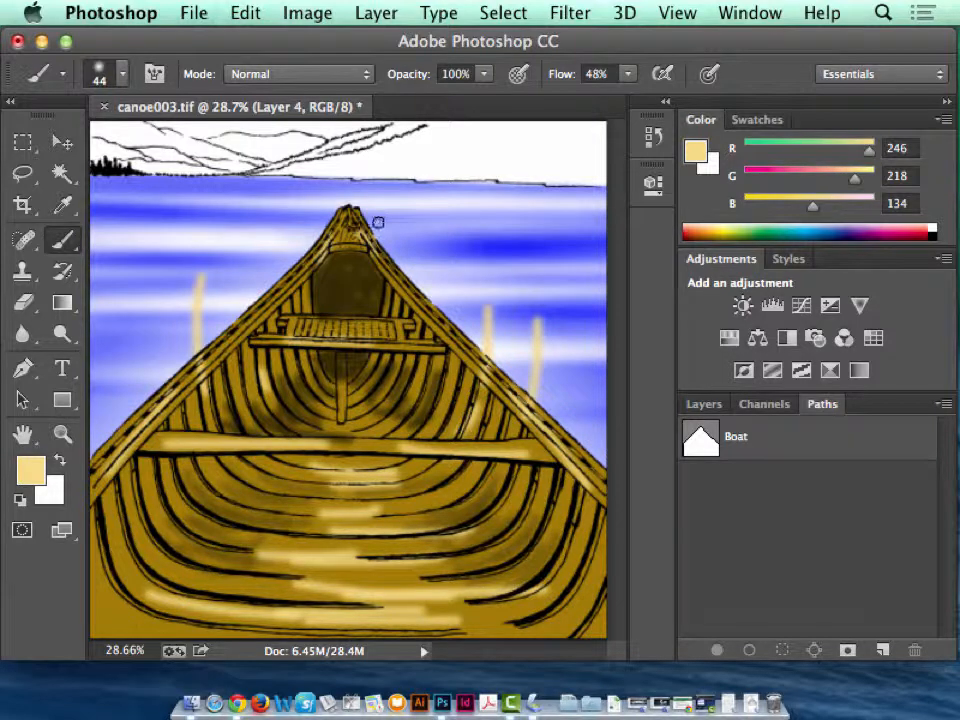
drag(378, 222, 600, 372)
click(770, 440)
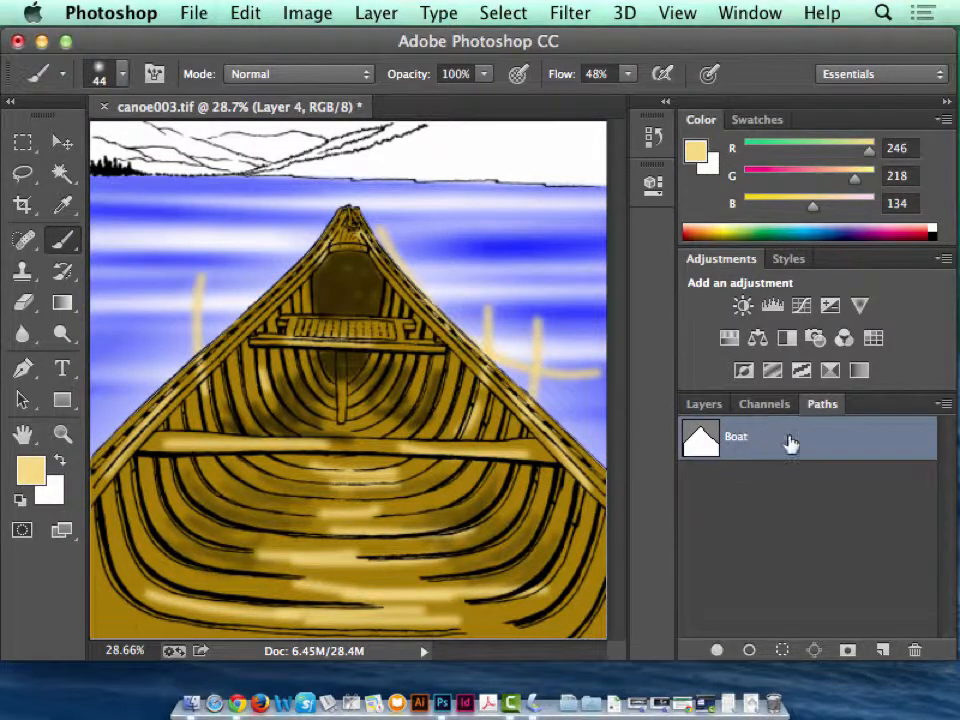
click(944, 405)
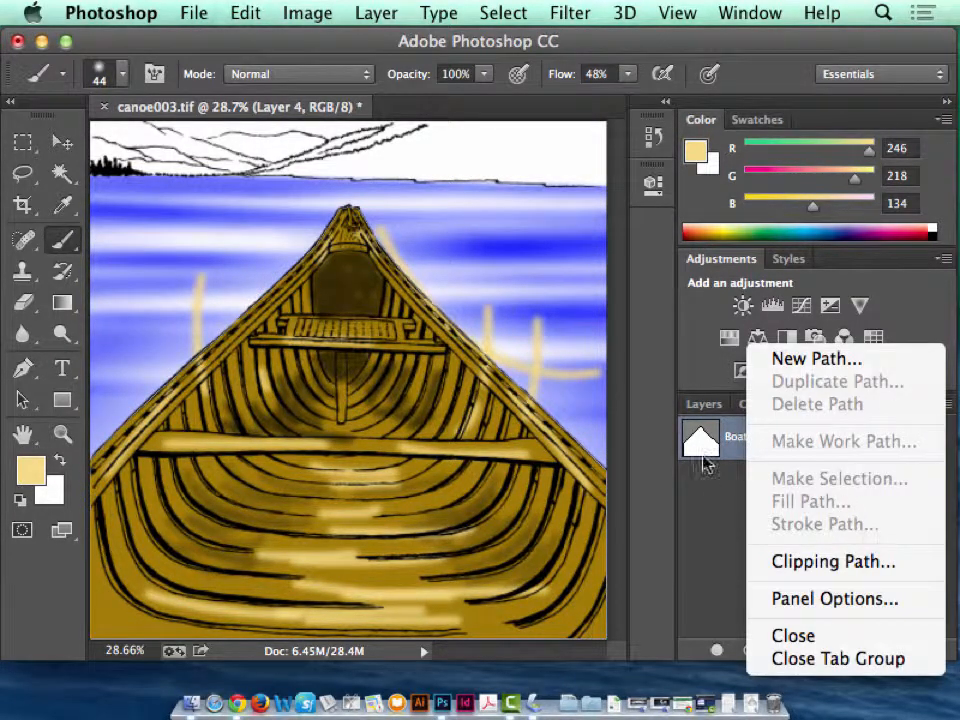
click(705, 465)
click(953, 404)
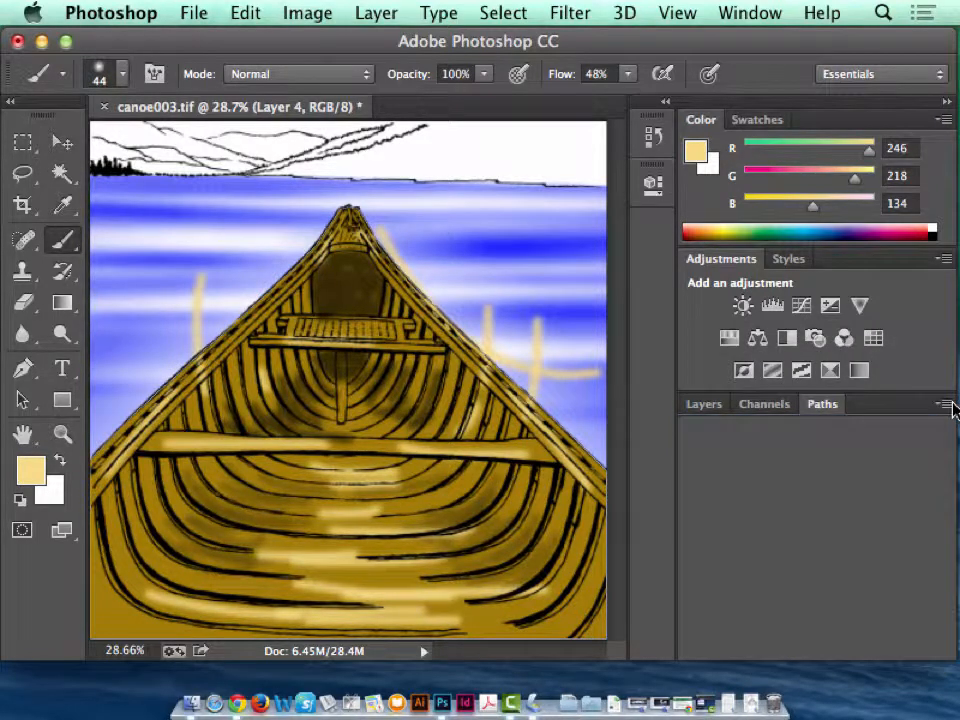
Undo the last two tan strokes painted over the water beside the canoe
key(super+z)
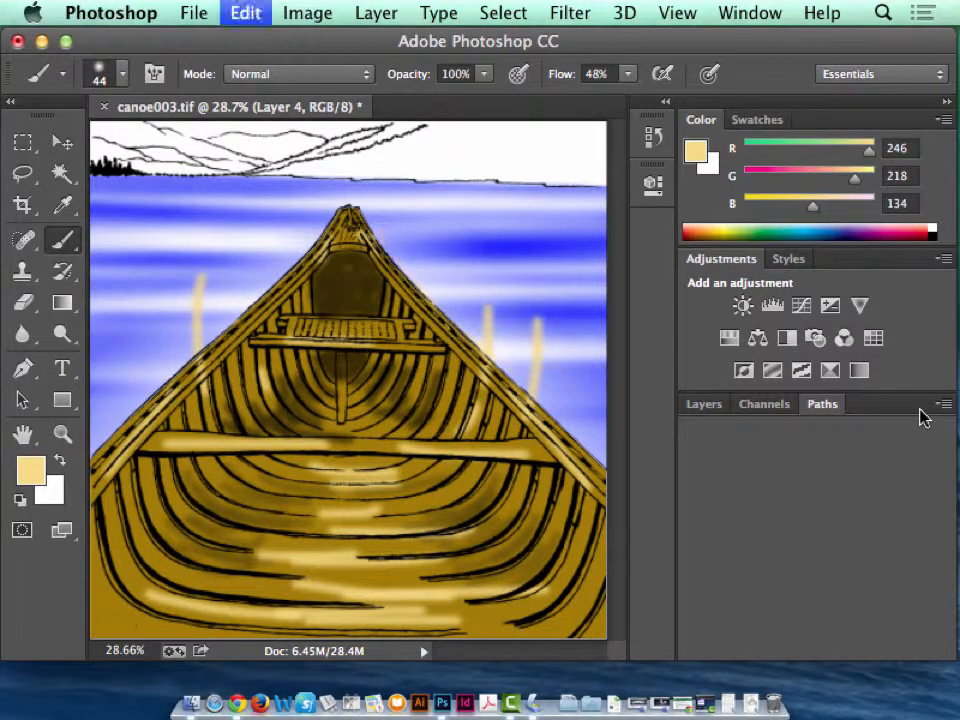
key(super+z)
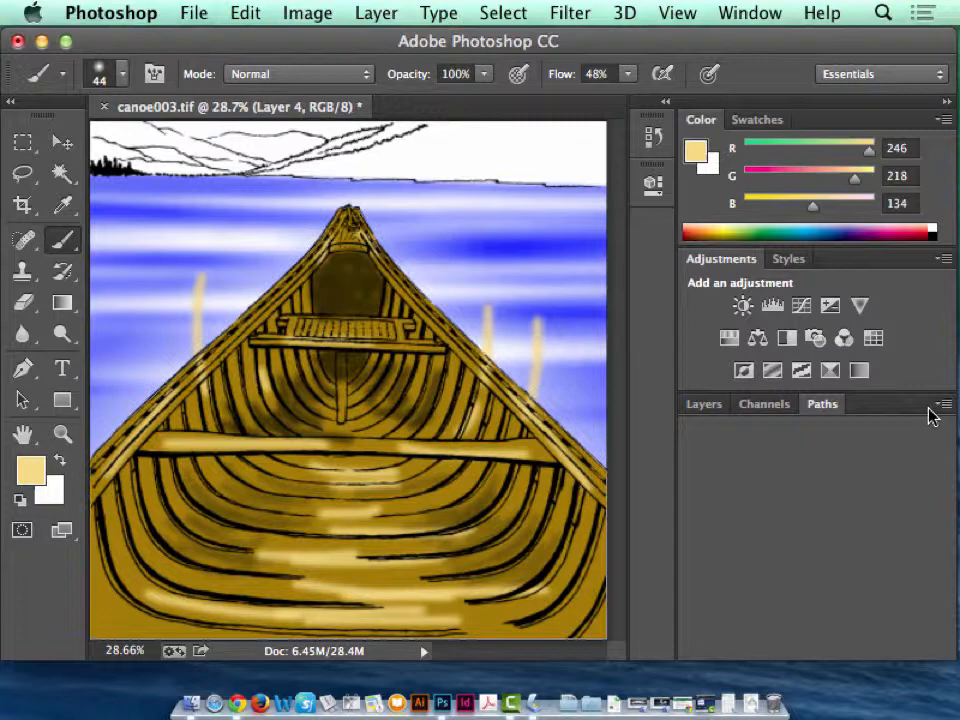
click(259, 20)
click(262, 88)
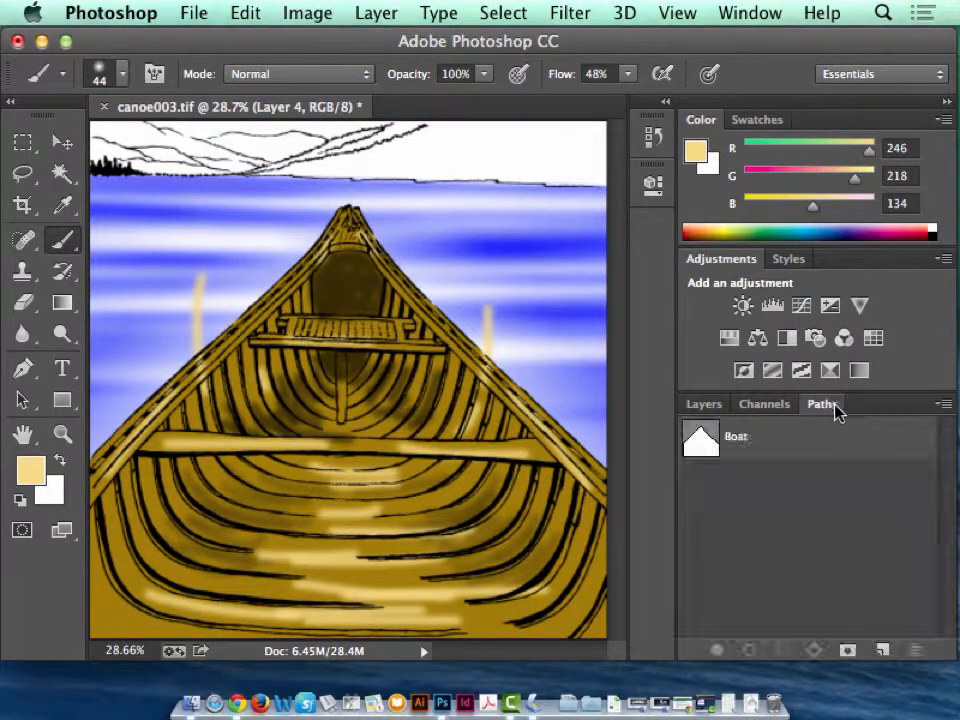
Load the saved Boat path as a selection around the canoe
click(851, 446)
click(944, 404)
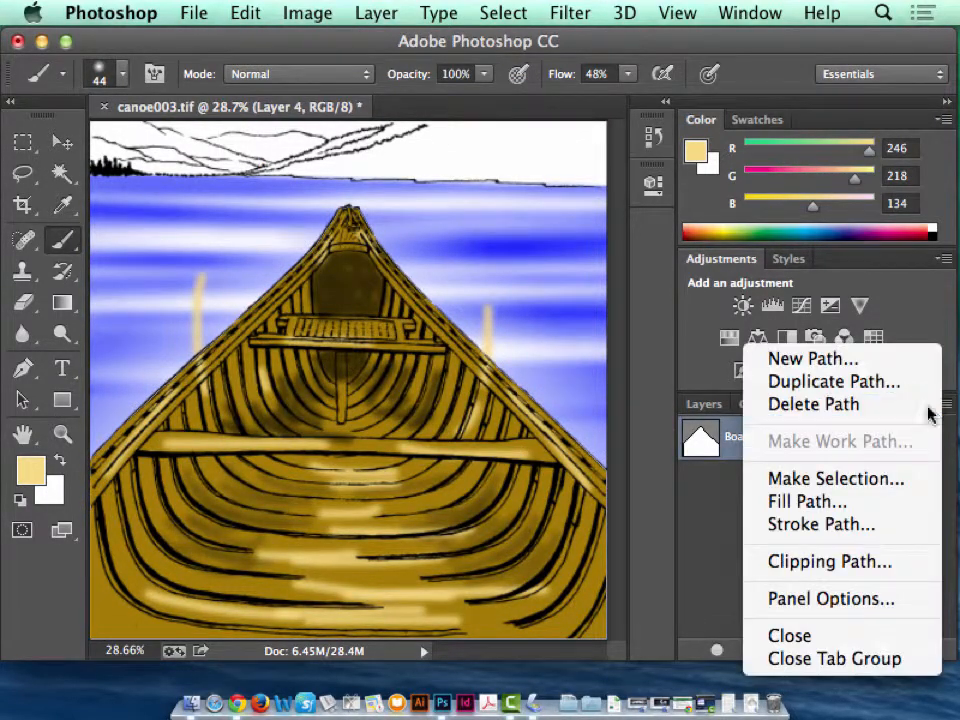
click(860, 477)
click(618, 228)
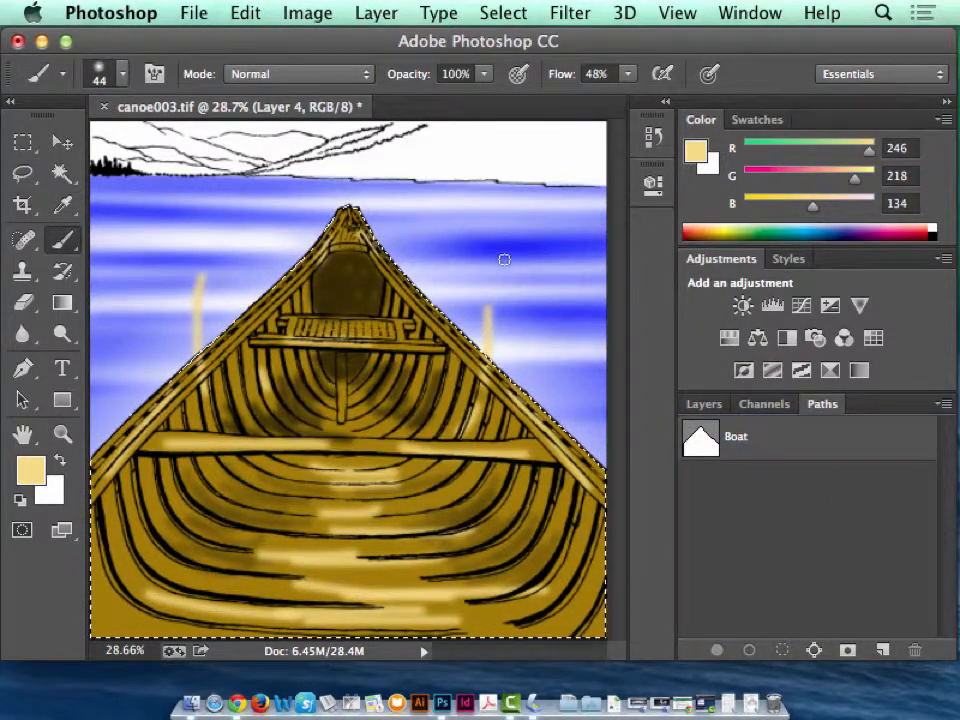
Invert the selection to clear the stray tan strokes outside the canoe, and invert it back to the canoe
click(496, 18)
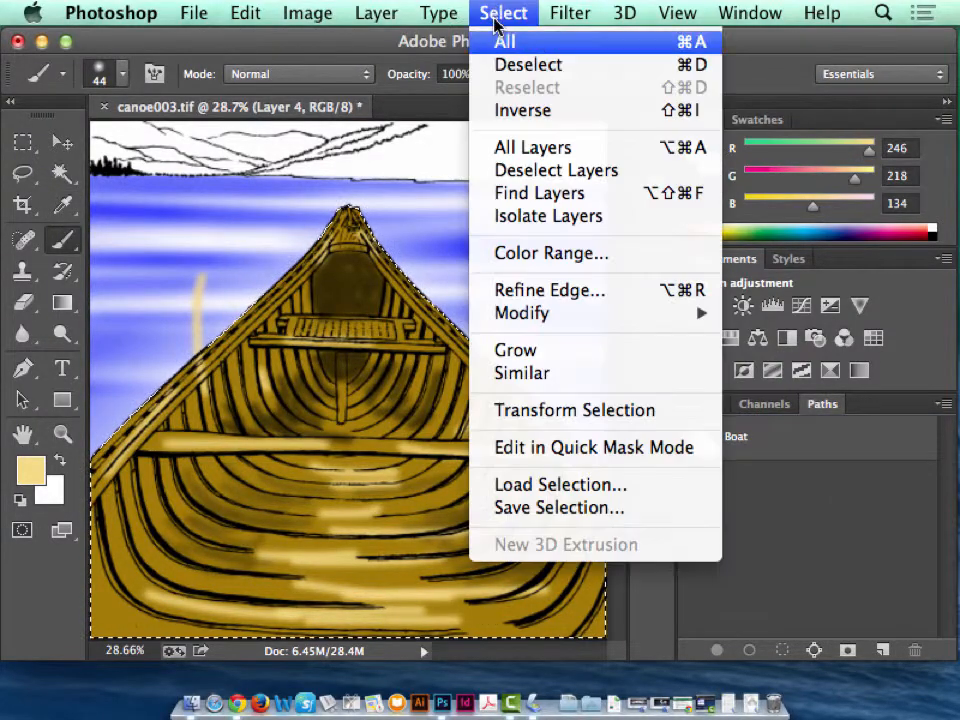
click(505, 110)
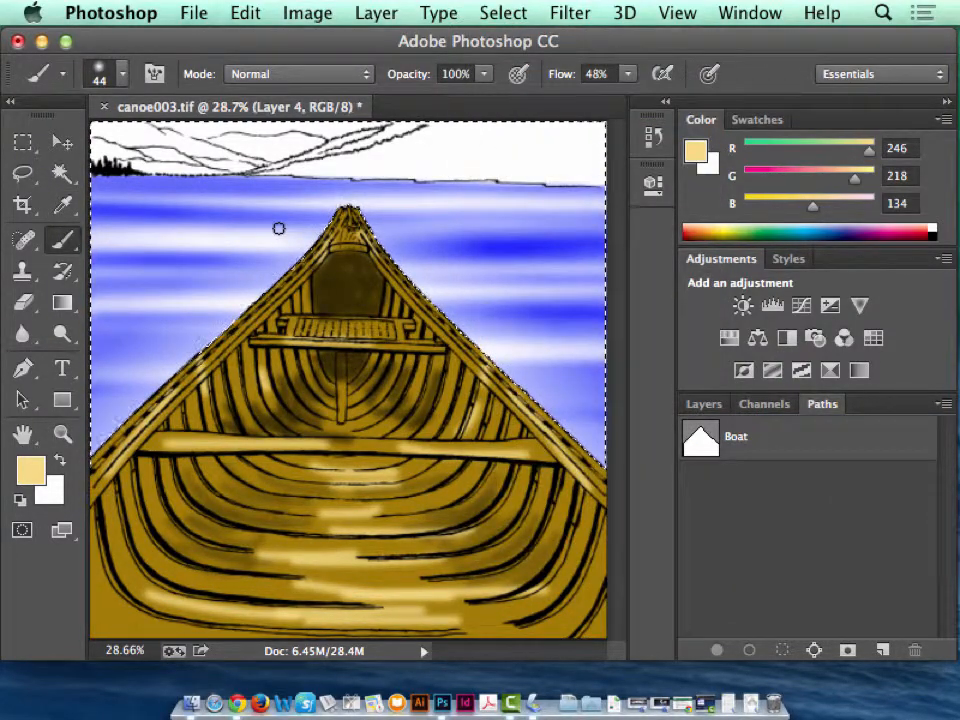
key(Delete)
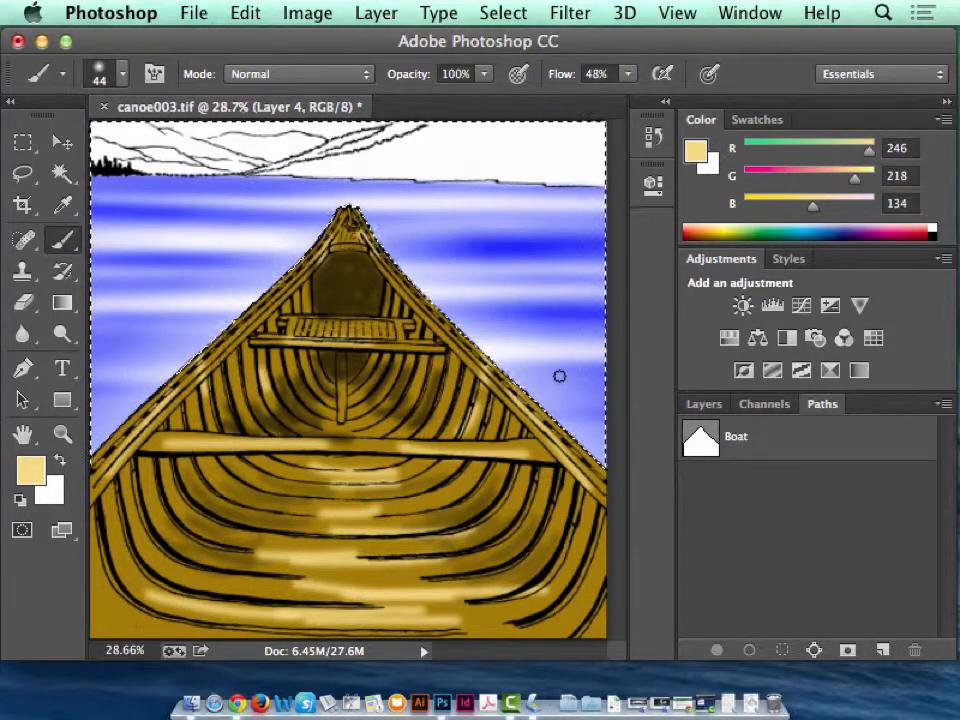
key(l)
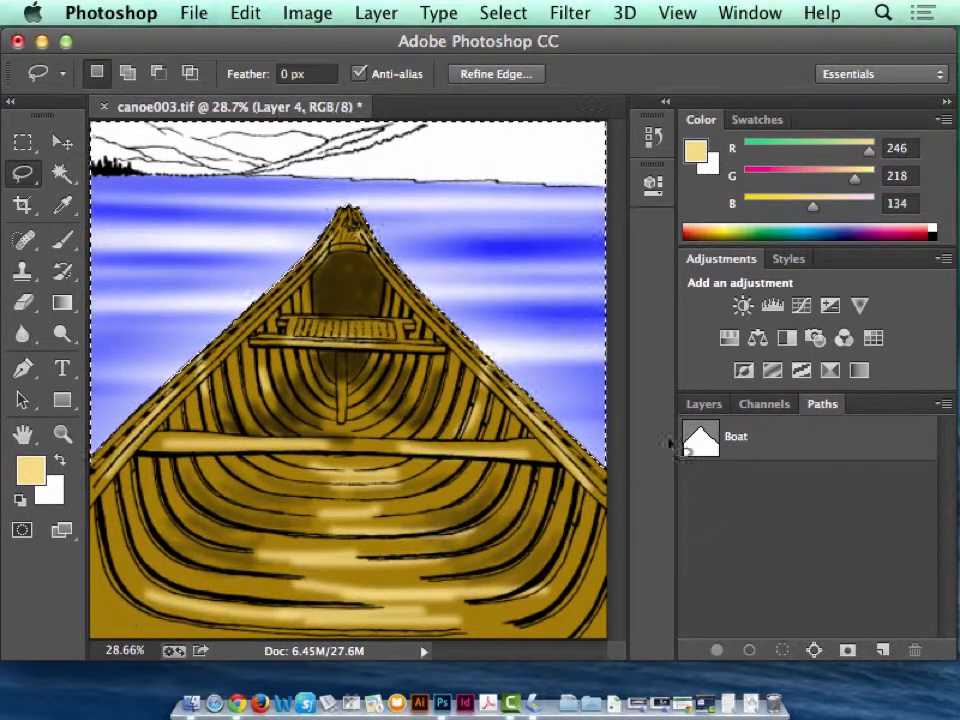
click(503, 13)
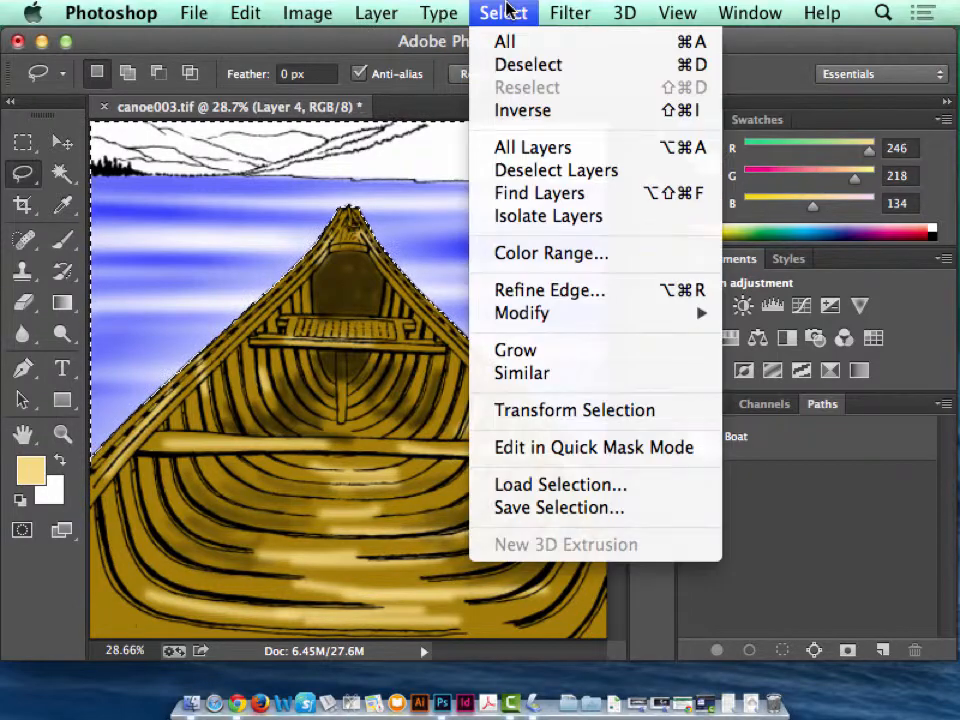
click(535, 110)
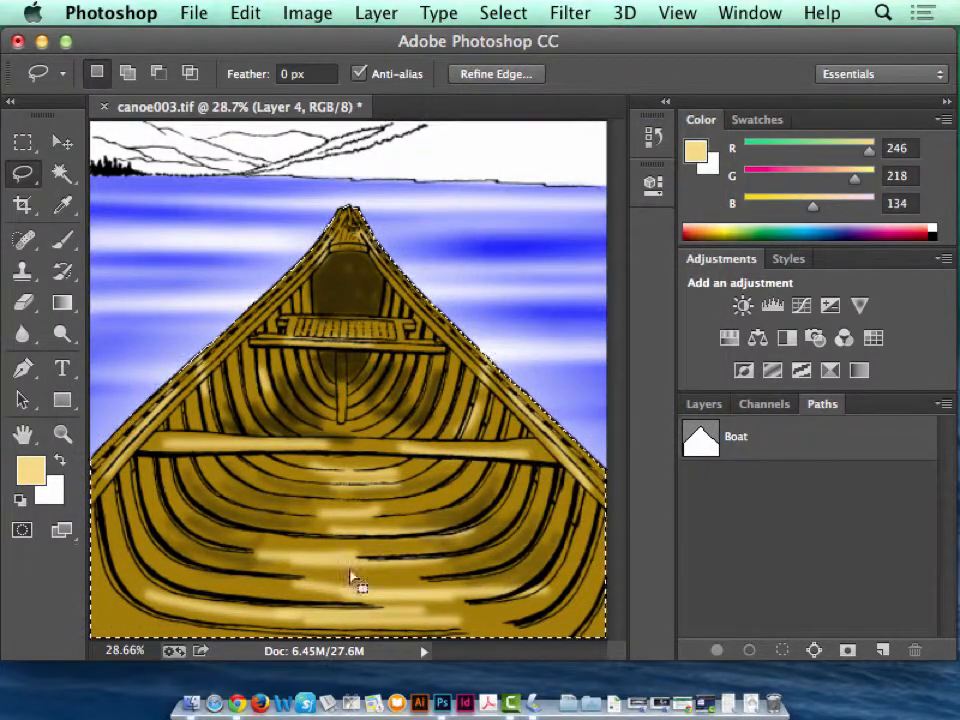
Apply the basic Blur filter to the selected canoe coloring on Layer 4
click(575, 11)
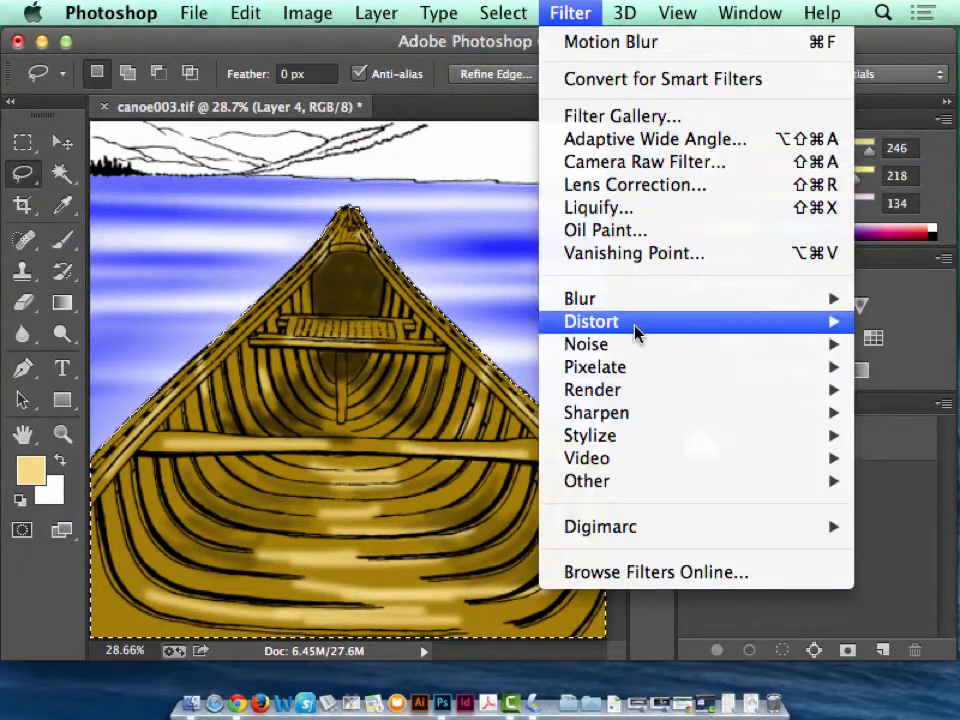
mouse_move(628, 370)
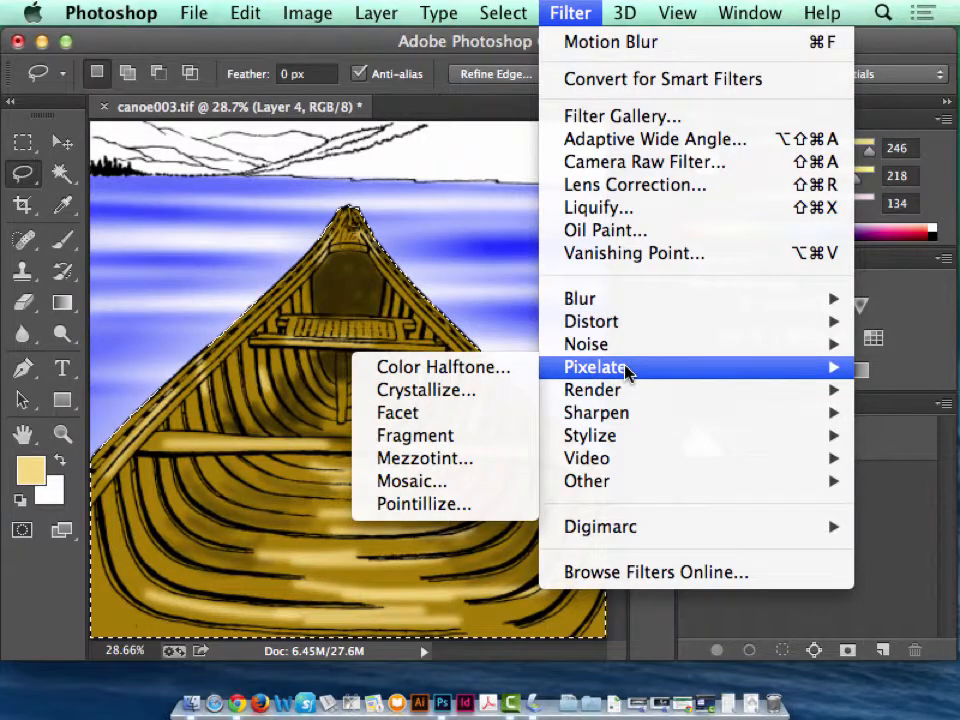
mouse_move(615, 312)
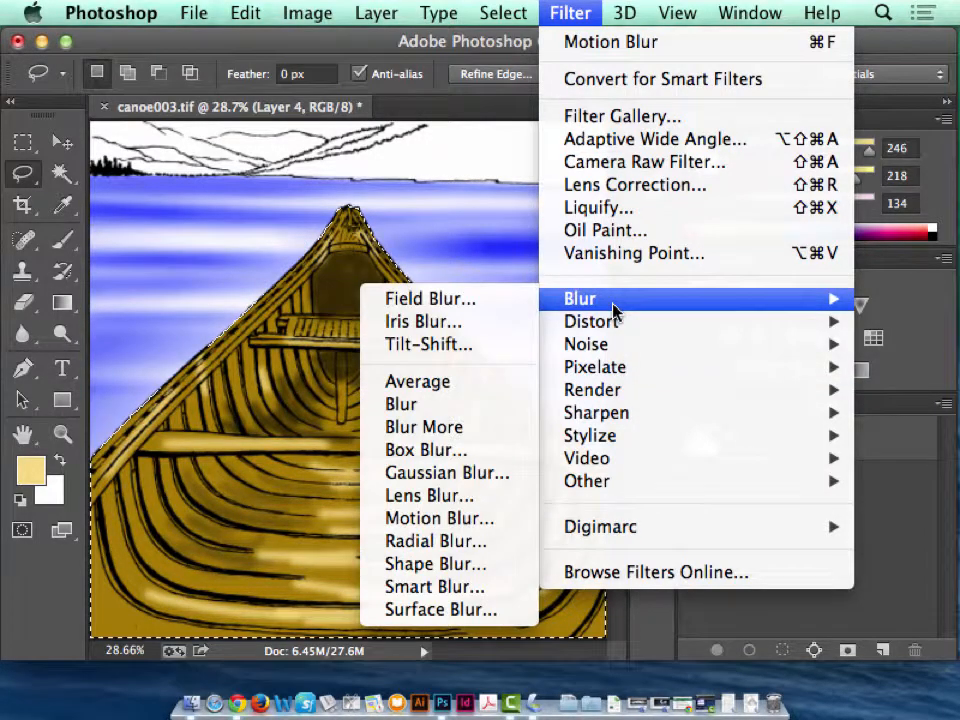
click(463, 404)
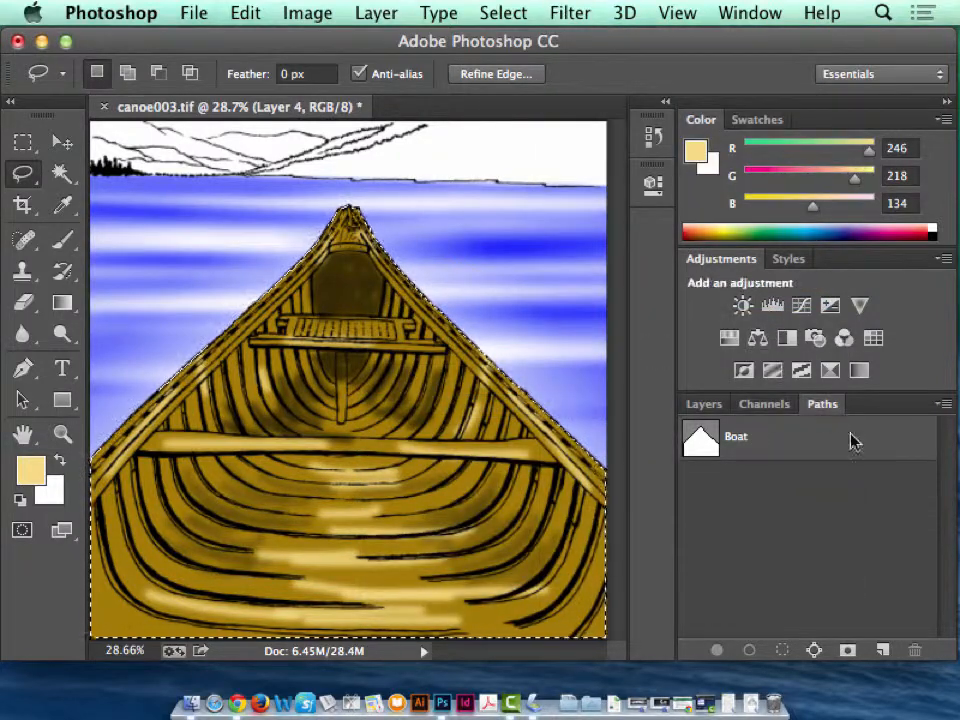
Apply a Smart Blur with a radius of 12.9 to the selected canoe
click(568, 12)
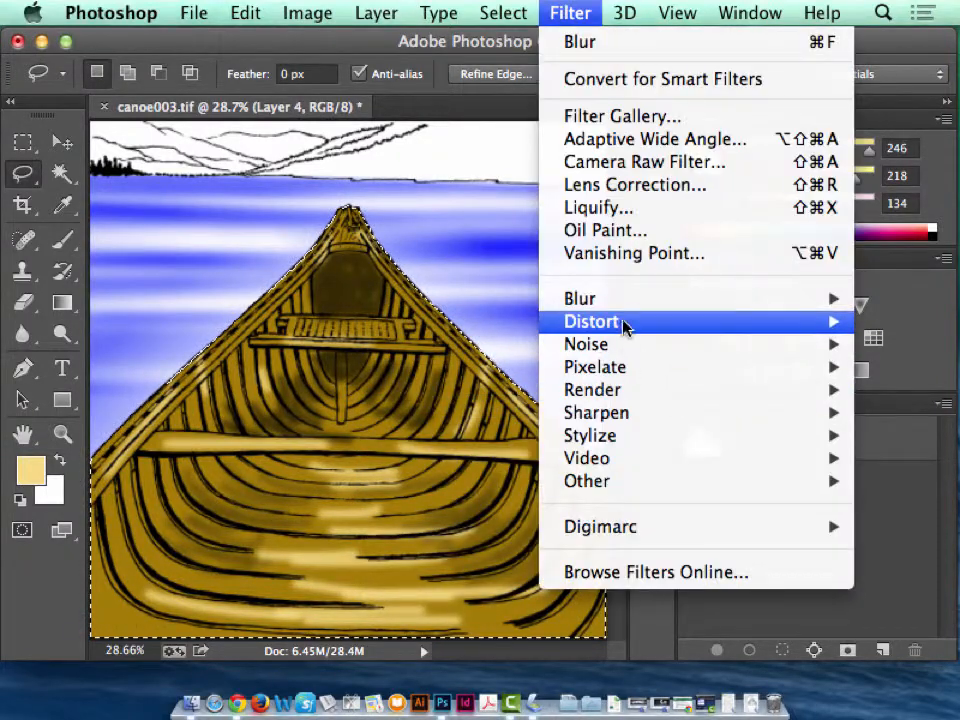
mouse_move(620, 308)
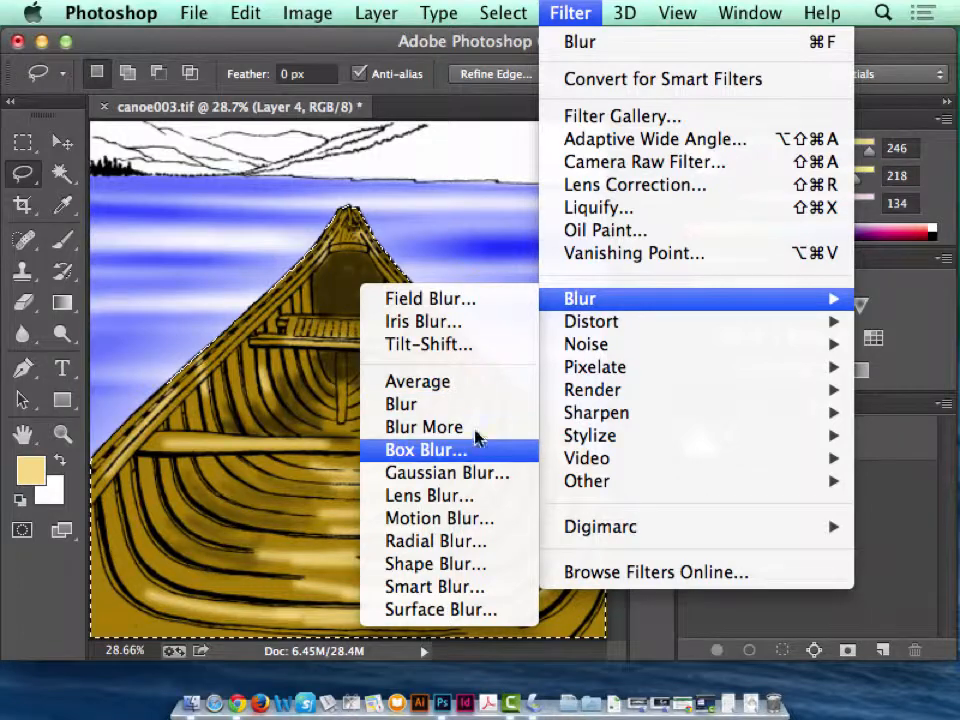
click(435, 586)
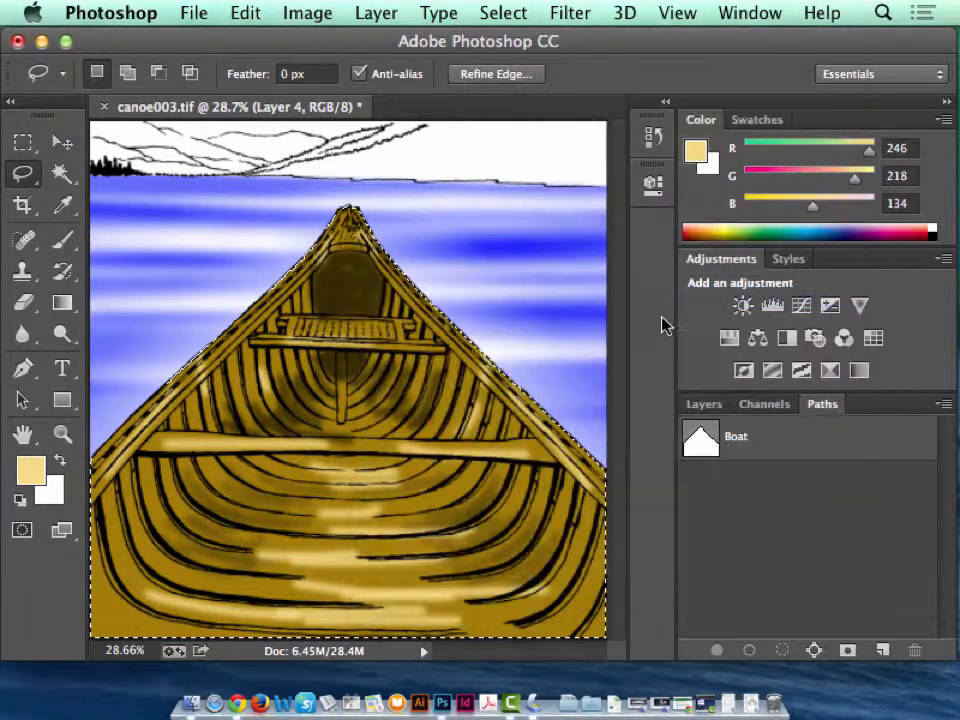
drag(419, 75, 675, 128)
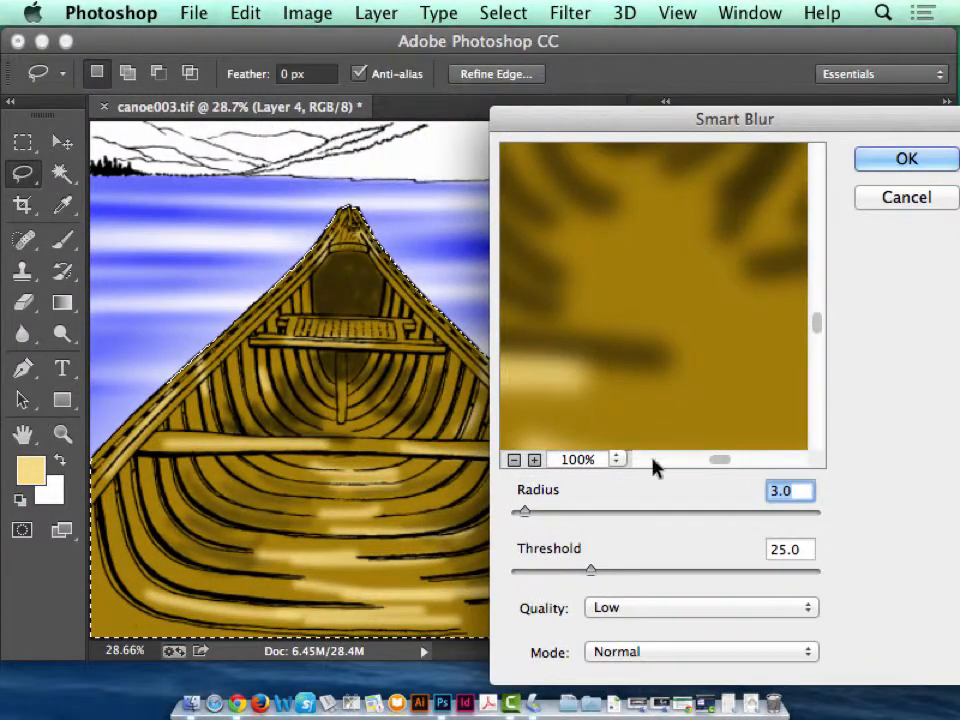
drag(524, 512, 551, 512)
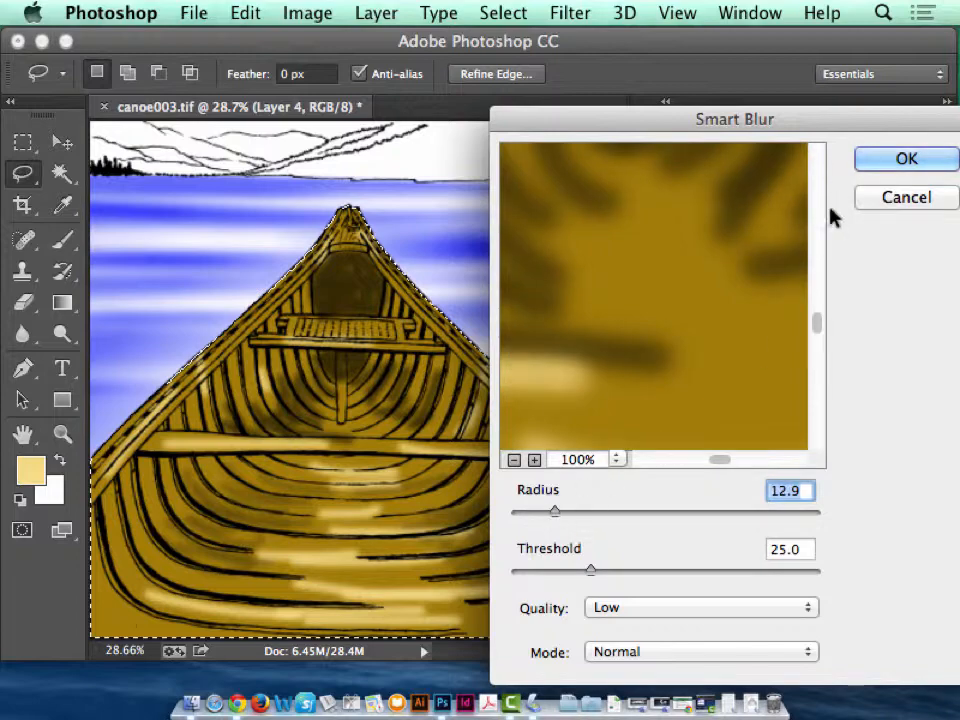
click(906, 158)
Add Gaussian noise of 28.33% to the selected canoe coloring for a grainy texture
click(570, 12)
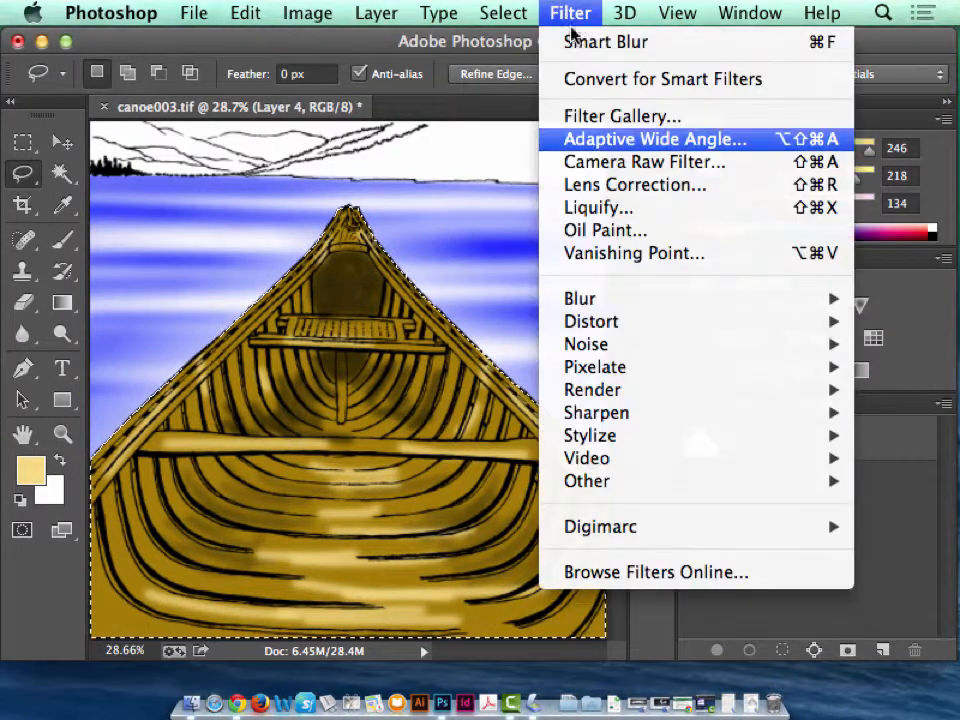
mouse_move(617, 343)
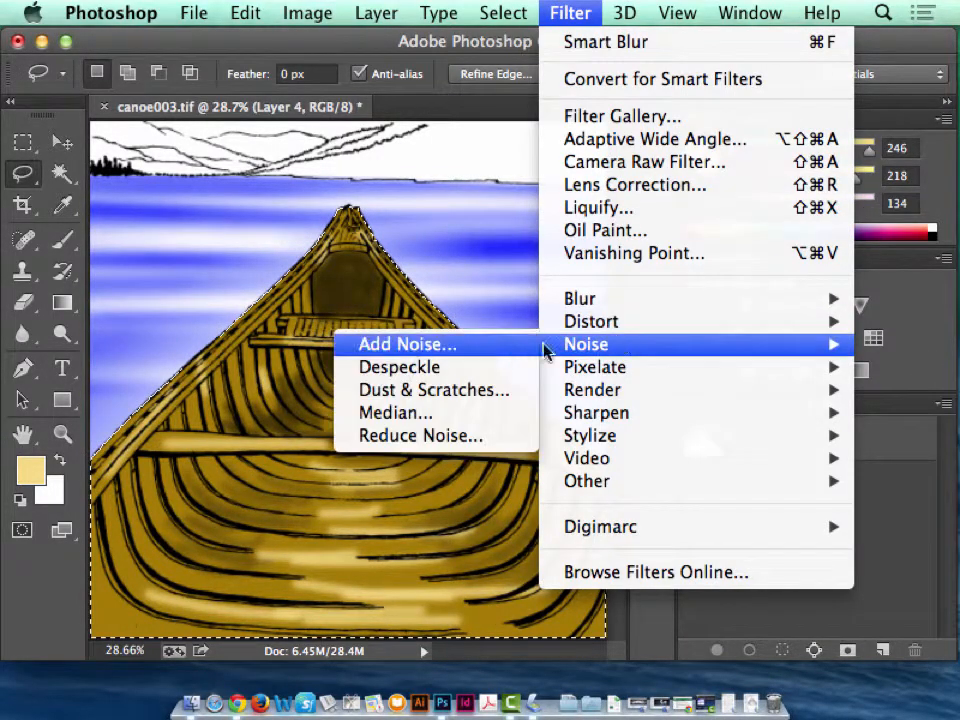
click(420, 345)
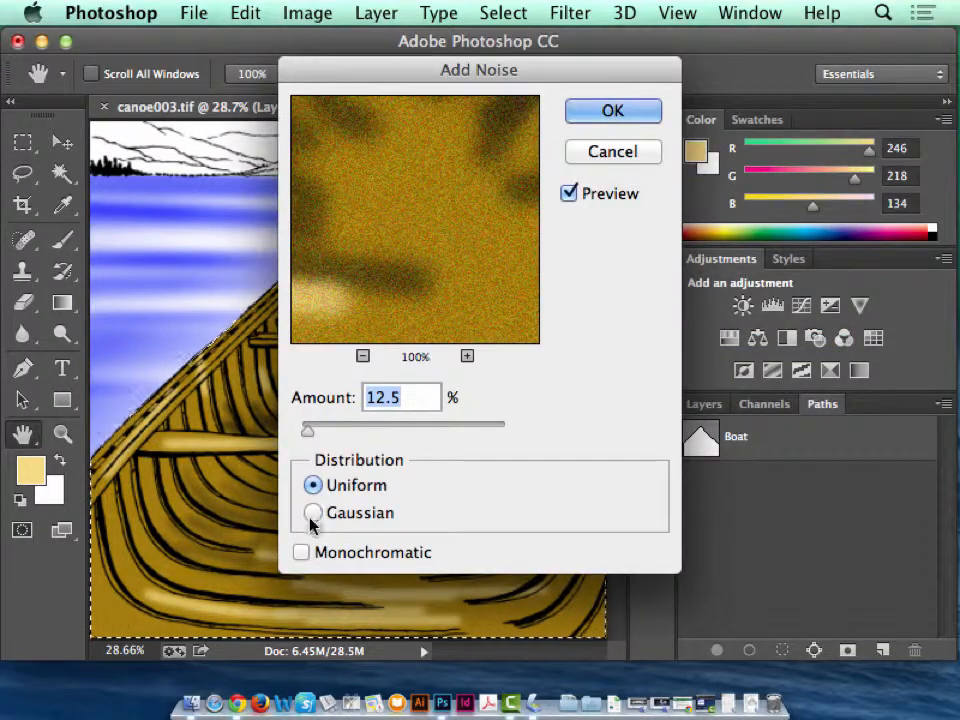
click(313, 513)
drag(400, 72, 714, 111)
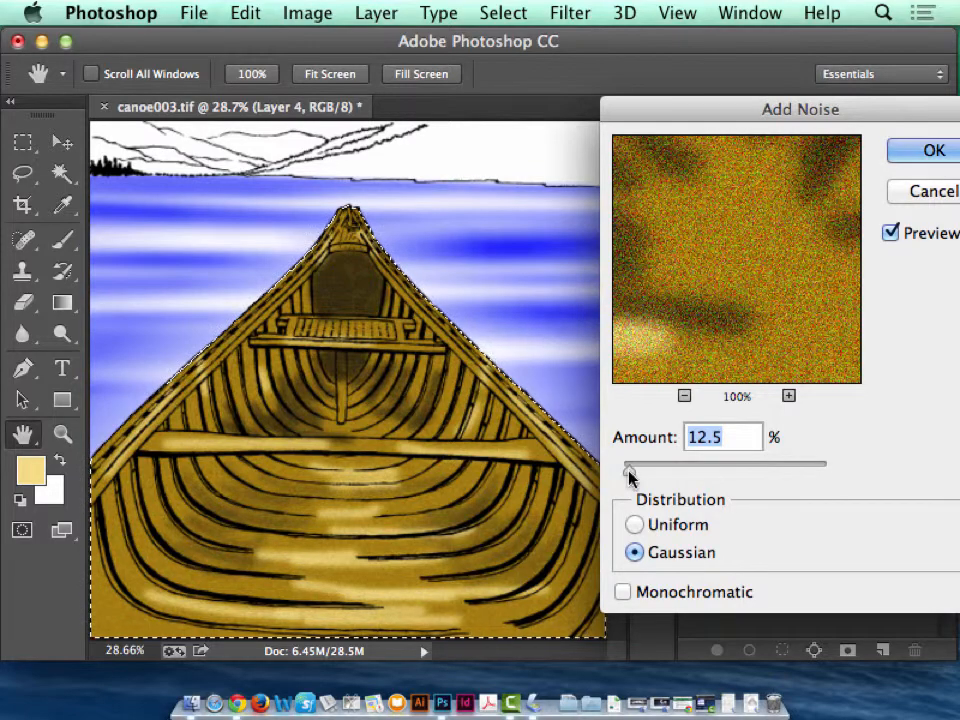
drag(628, 470, 640, 476)
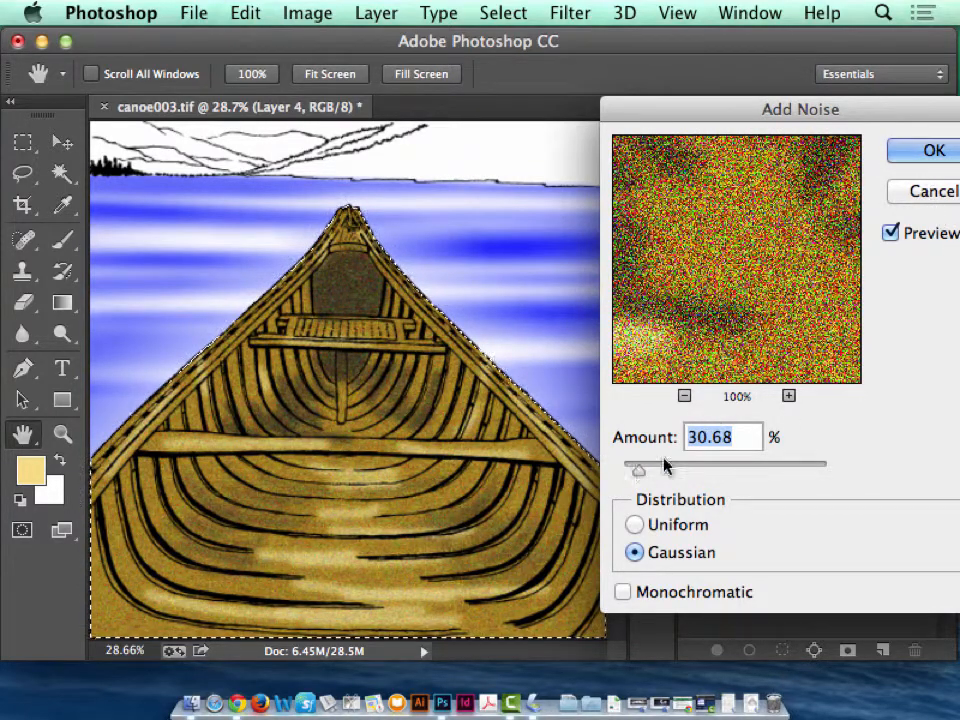
drag(637, 476, 635, 476)
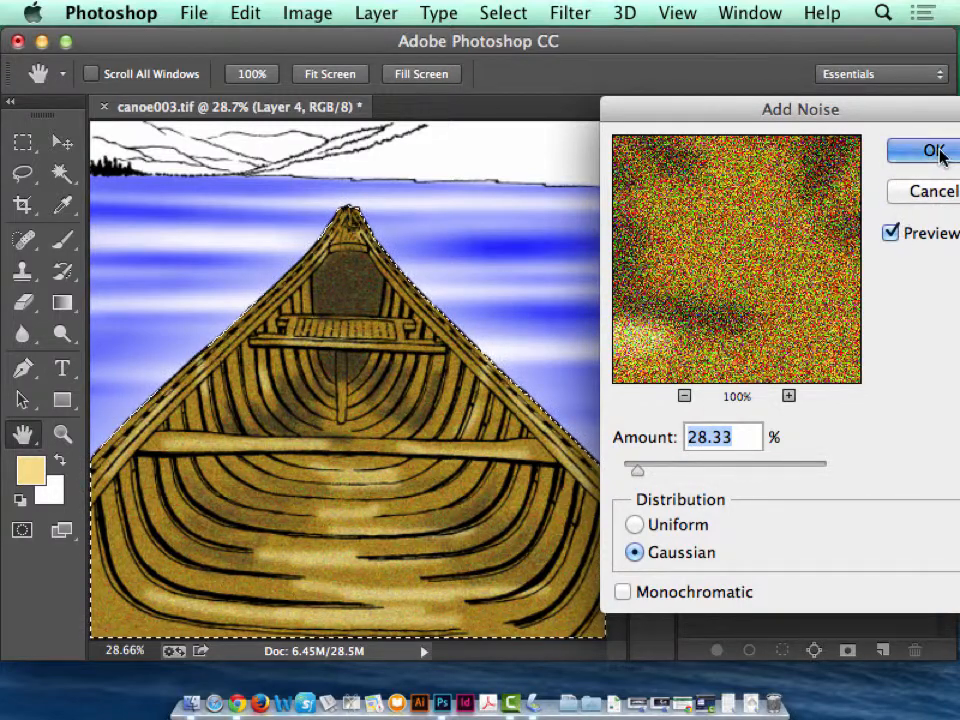
click(932, 150)
Examine the noise texture up close on the canoe's ribs and gunwale, and compare it with the whole picture
click(62, 433)
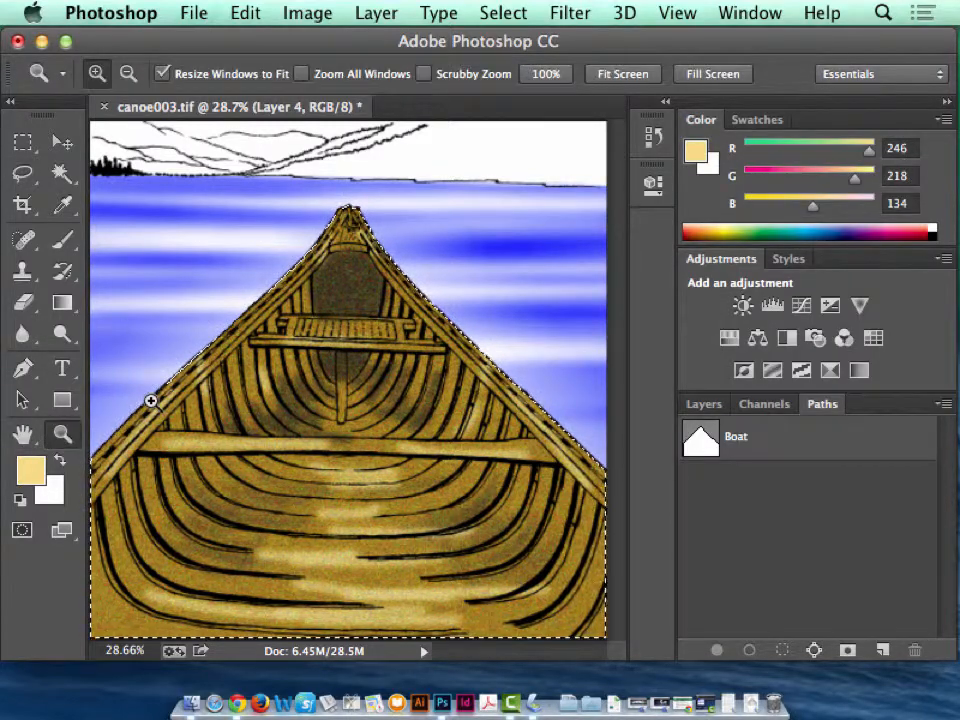
drag(403, 479, 488, 554)
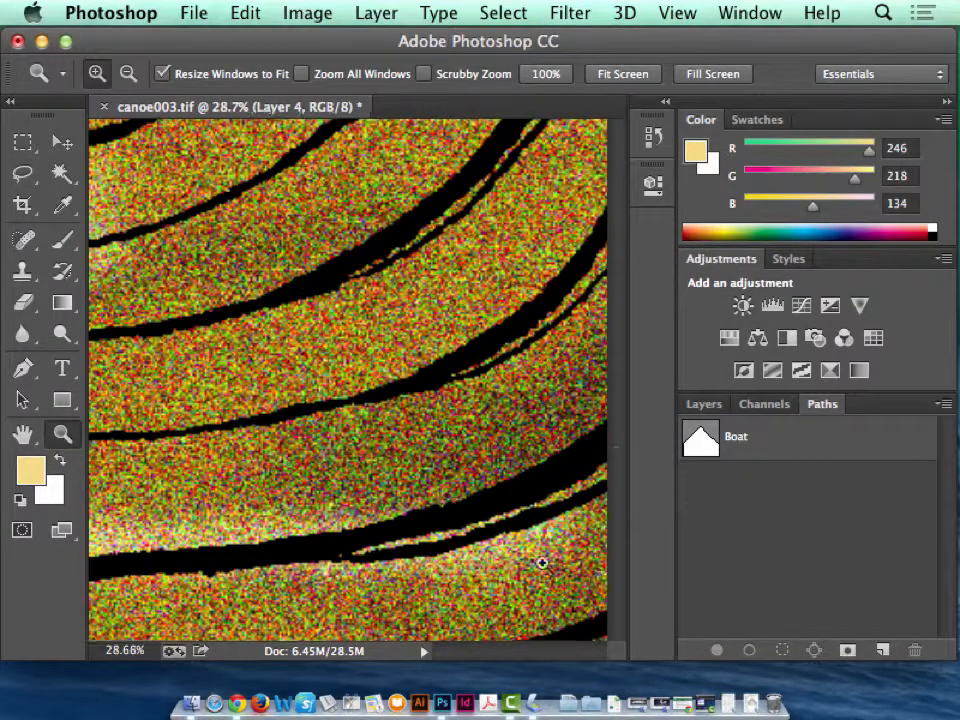
key(super+minus)
key(super+minus)
key(super+minus)
key(super+minus)
key(super+minus)
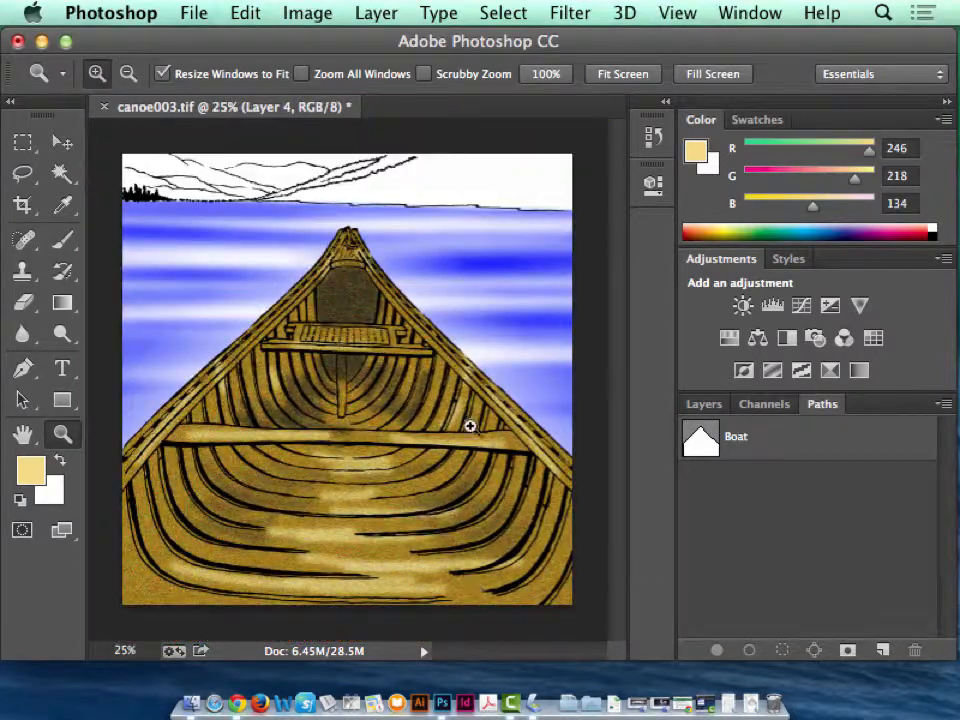
drag(445, 368, 585, 520)
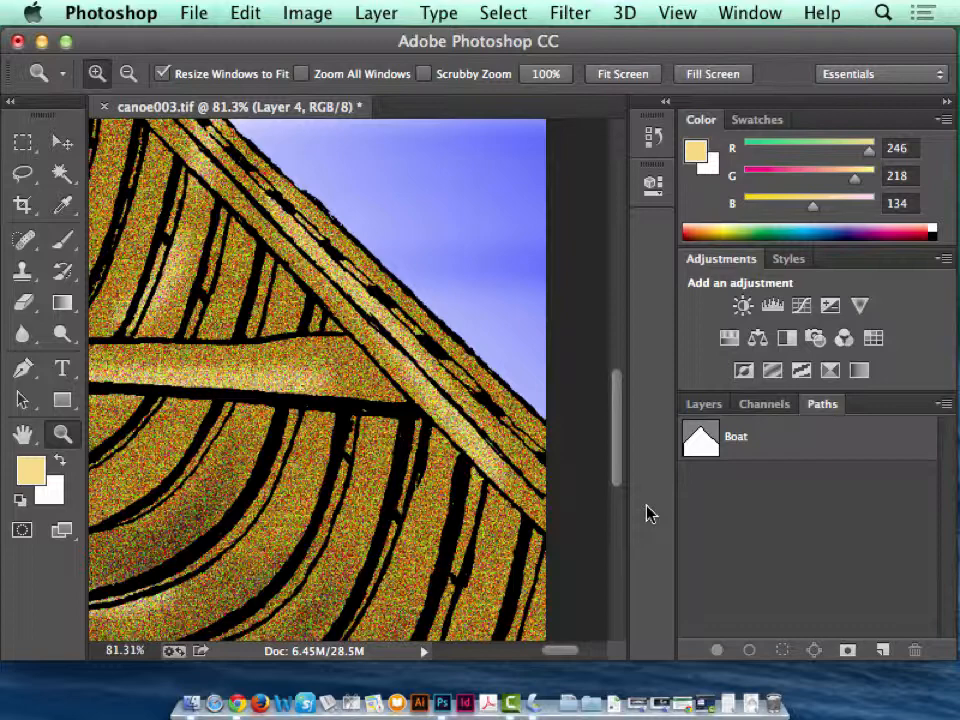
key(super+minus)
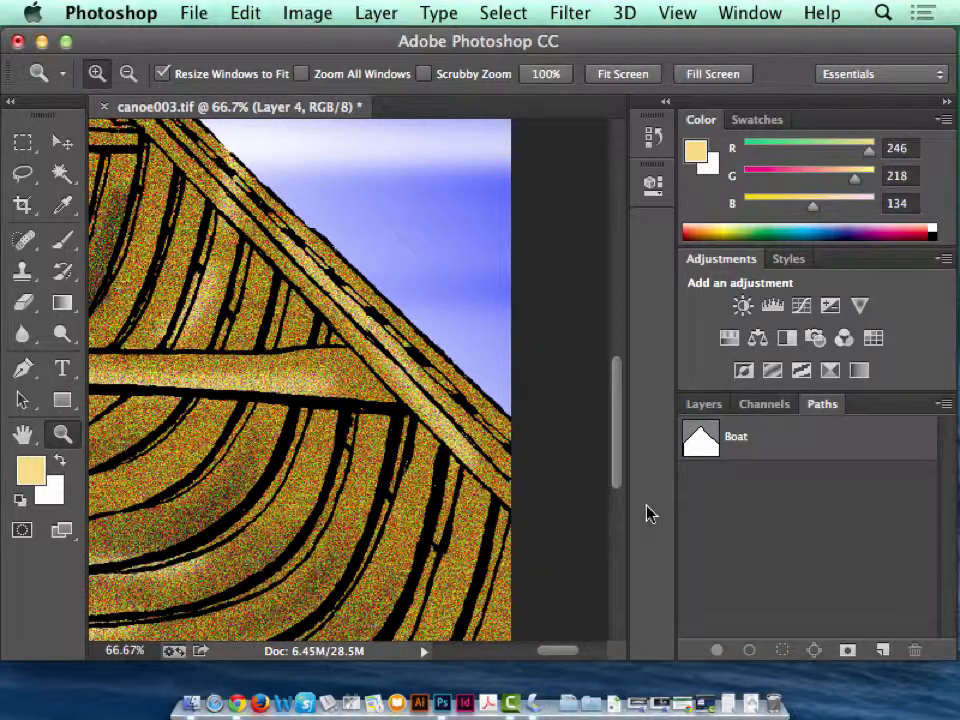
key(super+minus)
key(super+minus)
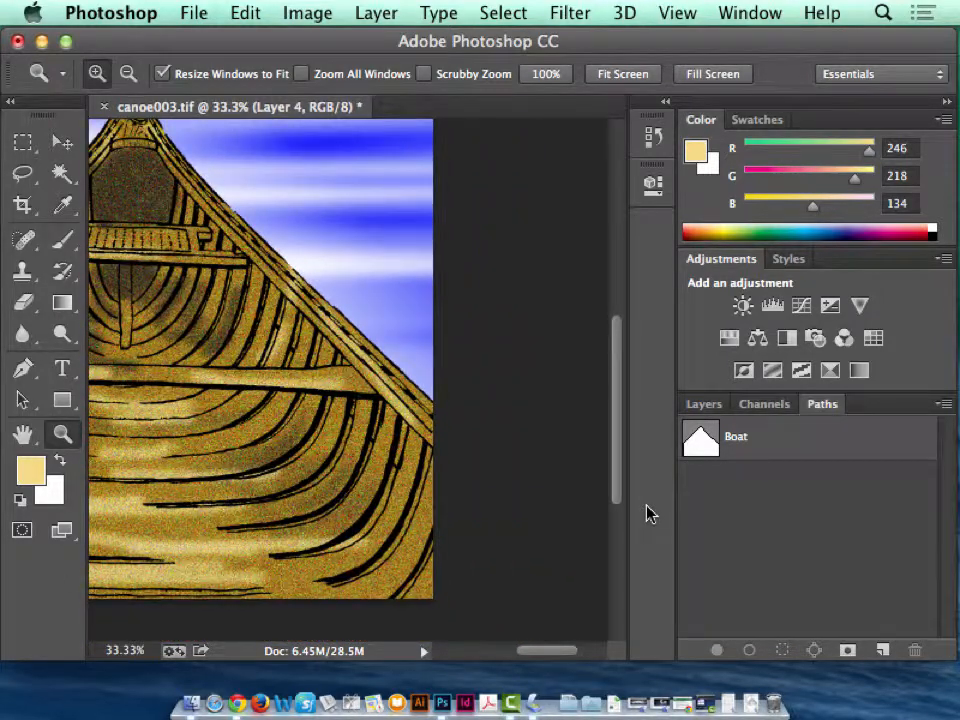
key(super+minus)
key(super+minus)
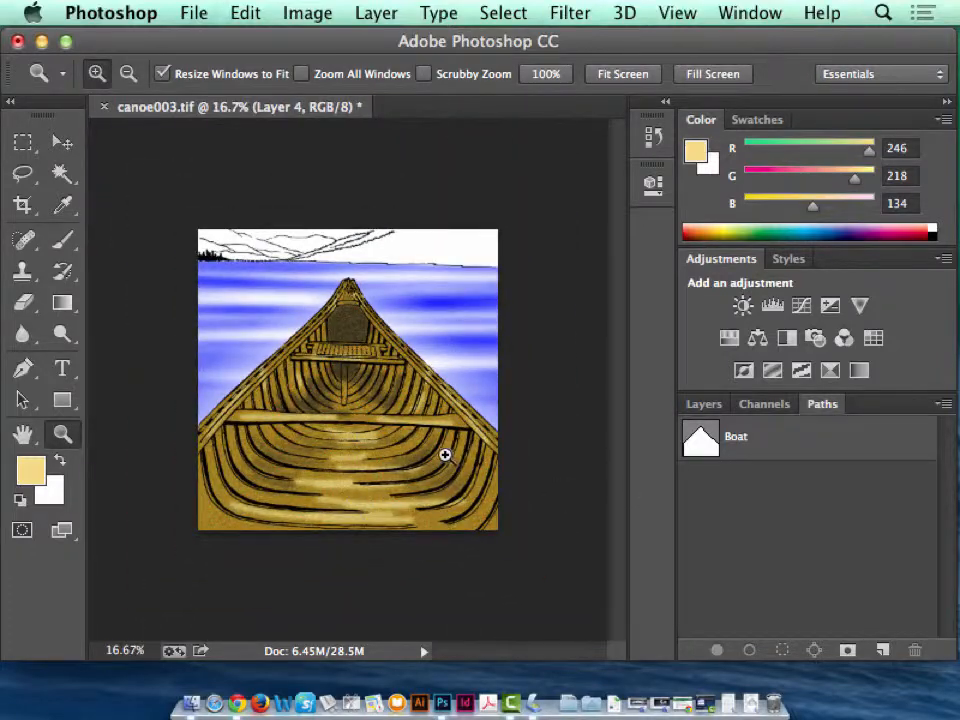
click(495, 462)
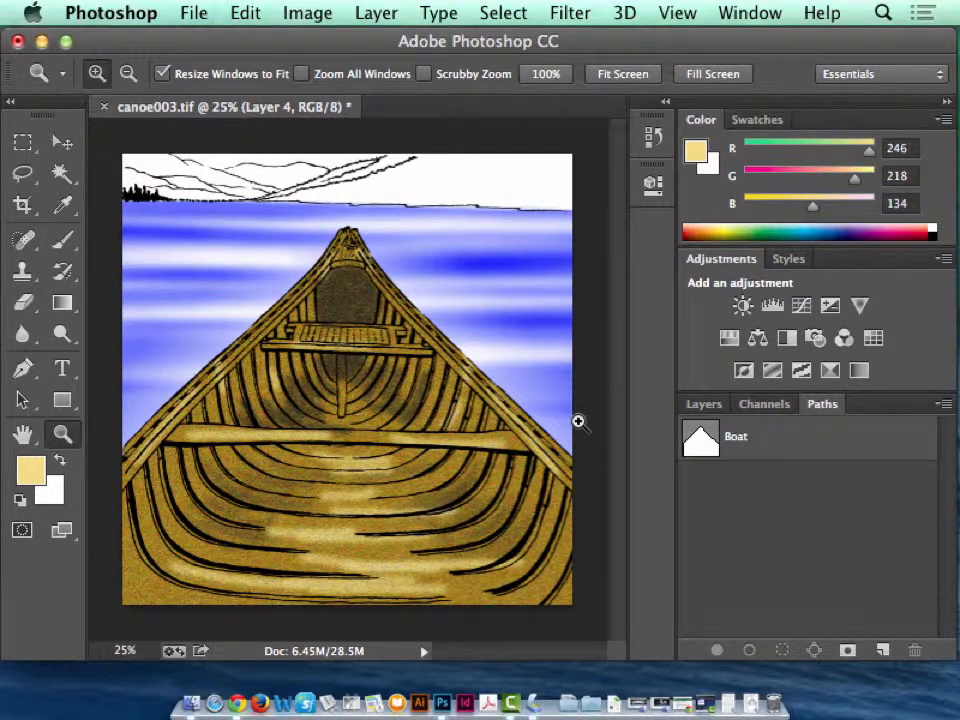
Add Gaussian noise to the entire water layer, Layer 3, and clear the selection
click(700, 405)
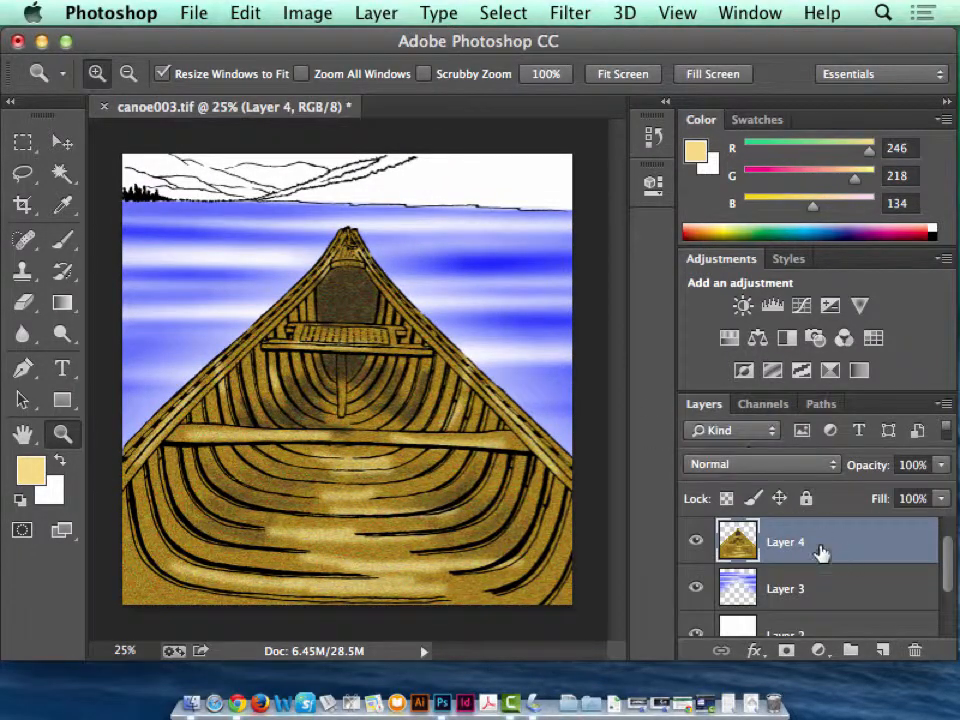
click(760, 589)
key(super+a)
click(560, 12)
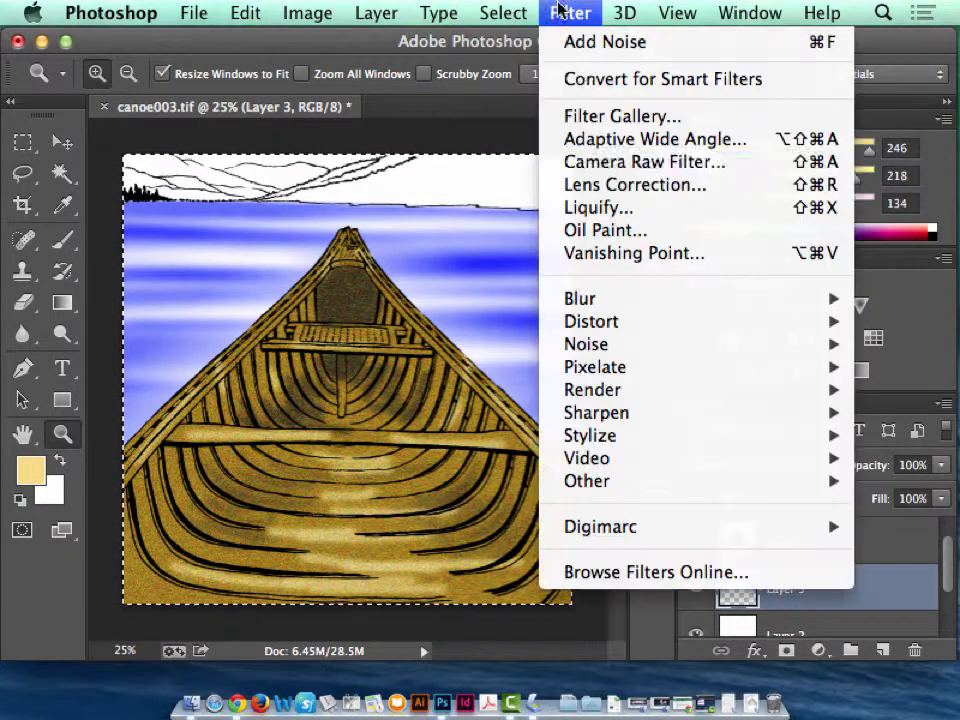
mouse_move(636, 347)
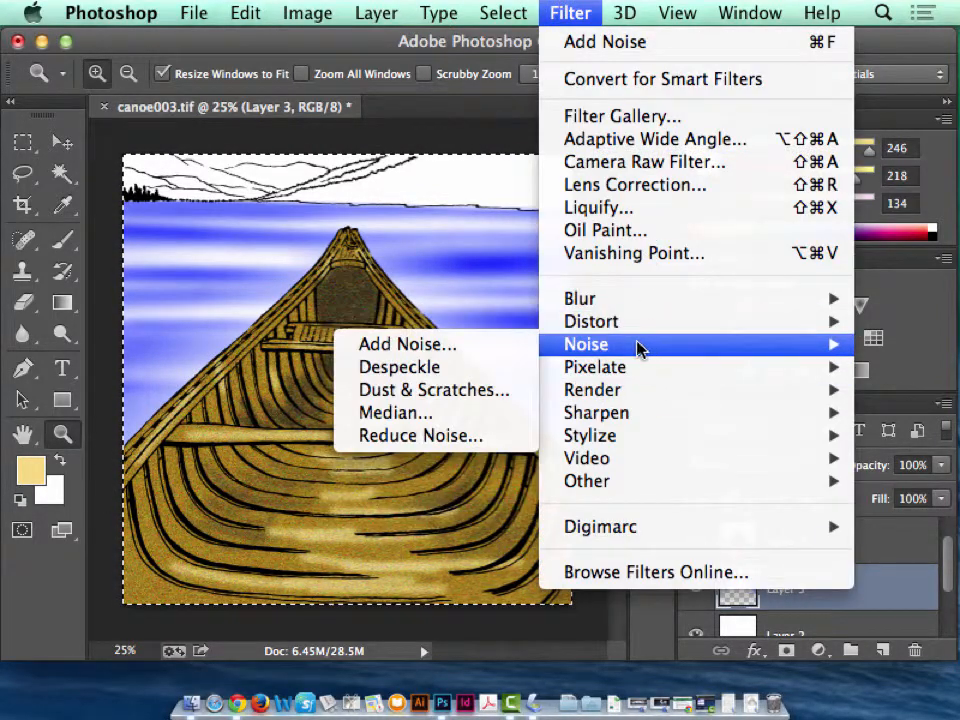
click(437, 352)
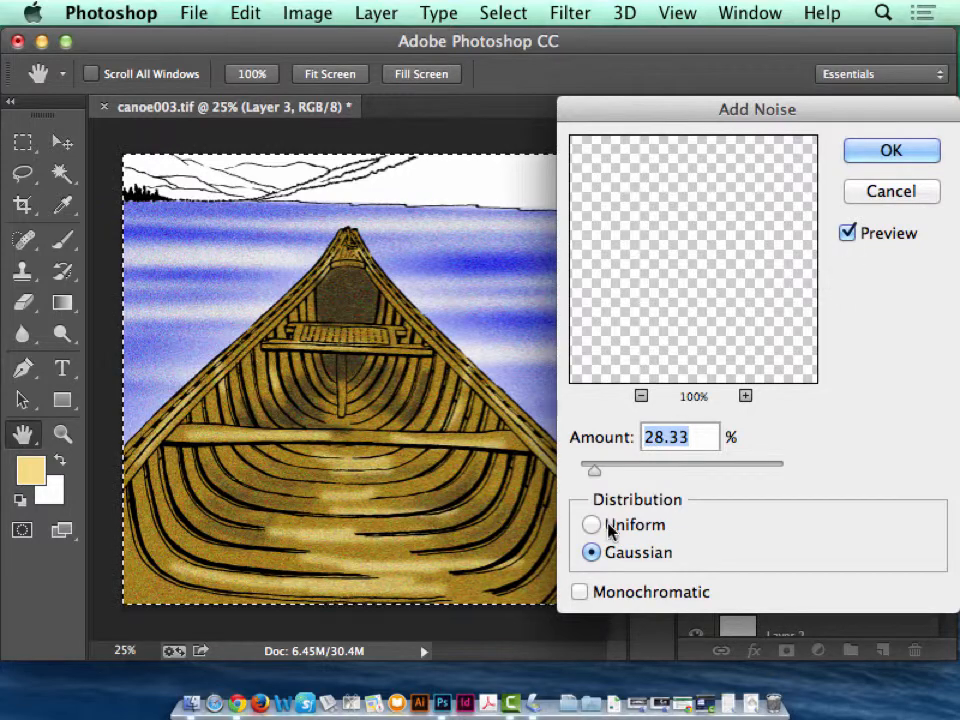
mouse_move(608, 476)
mouse_down()
mouse_move(615, 480)
mouse_move(594, 482)
mouse_up()
click(882, 150)
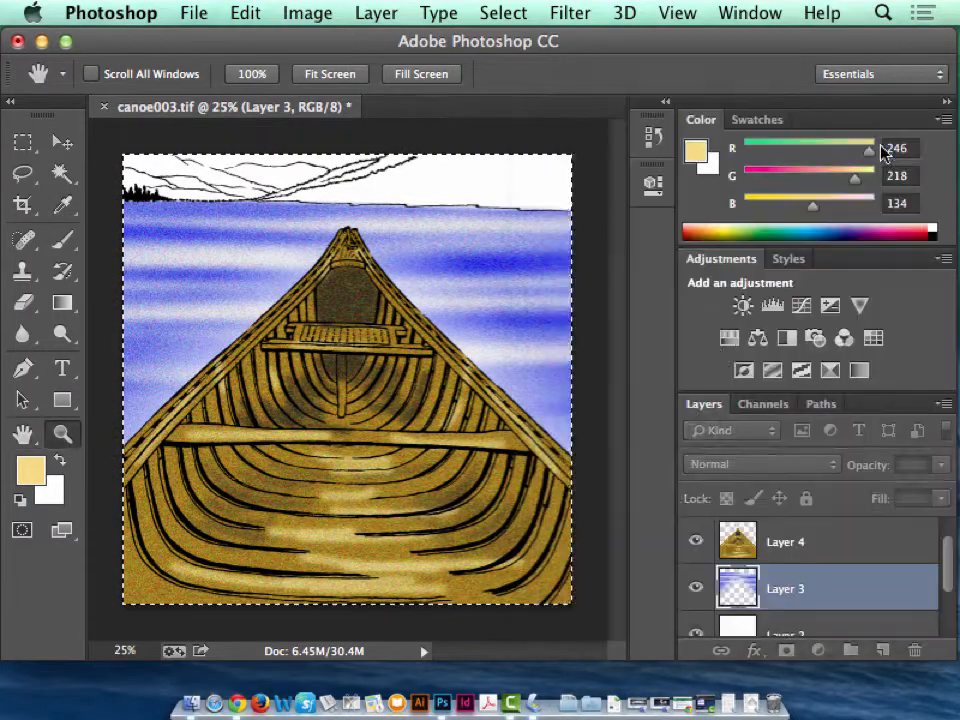
key(super+d)
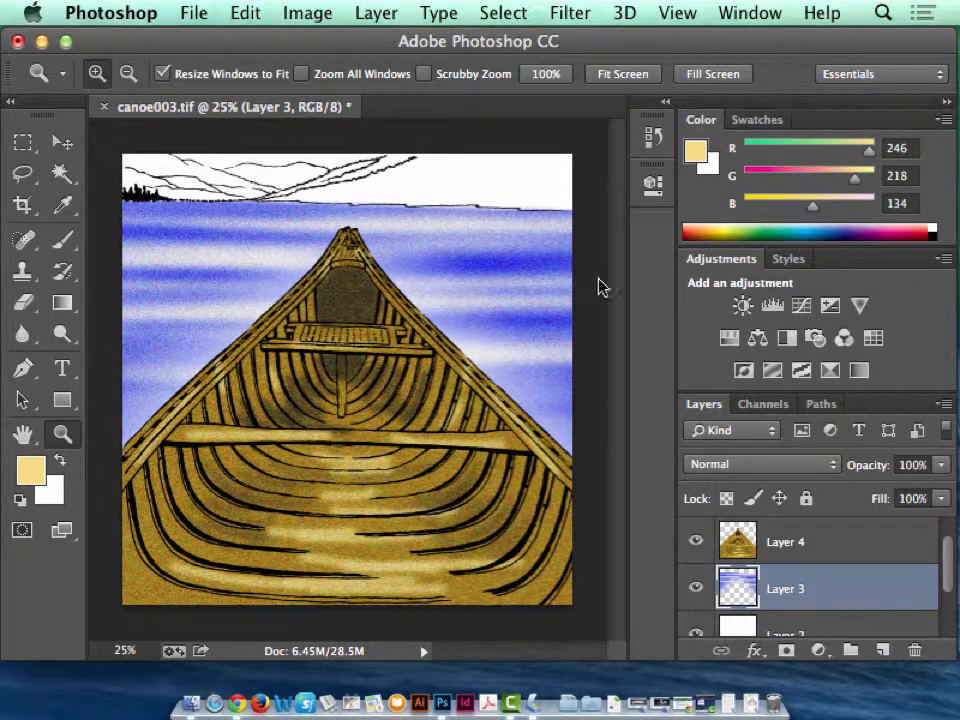
Examine the noise texture on the water beside the canoe up close, and fit the whole picture back in view
drag(489, 274, 557, 343)
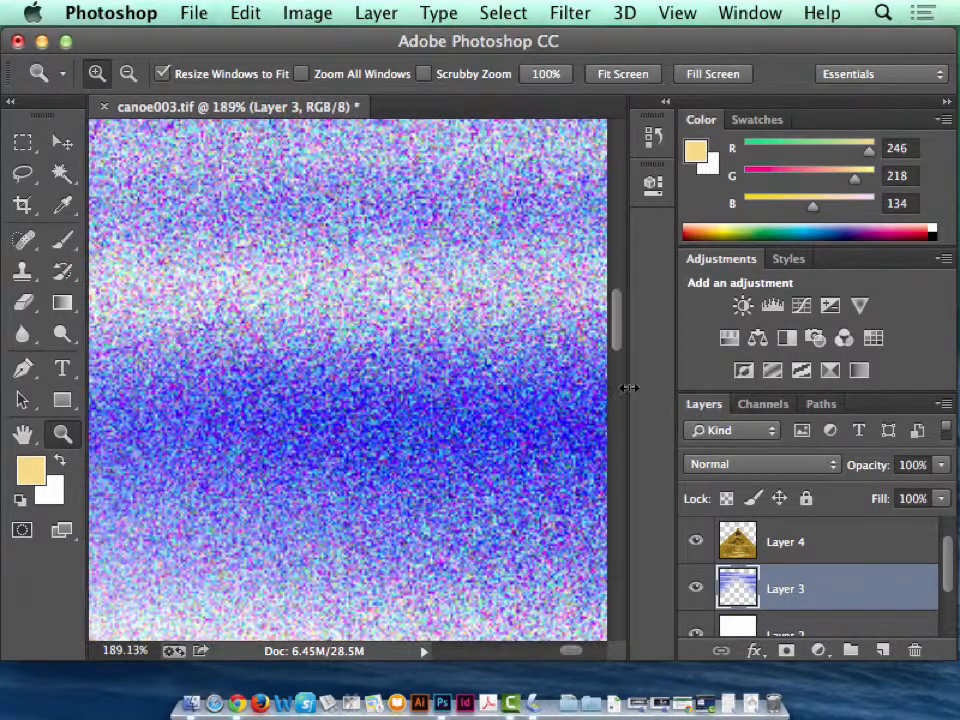
key(super+1)
key(super+0)
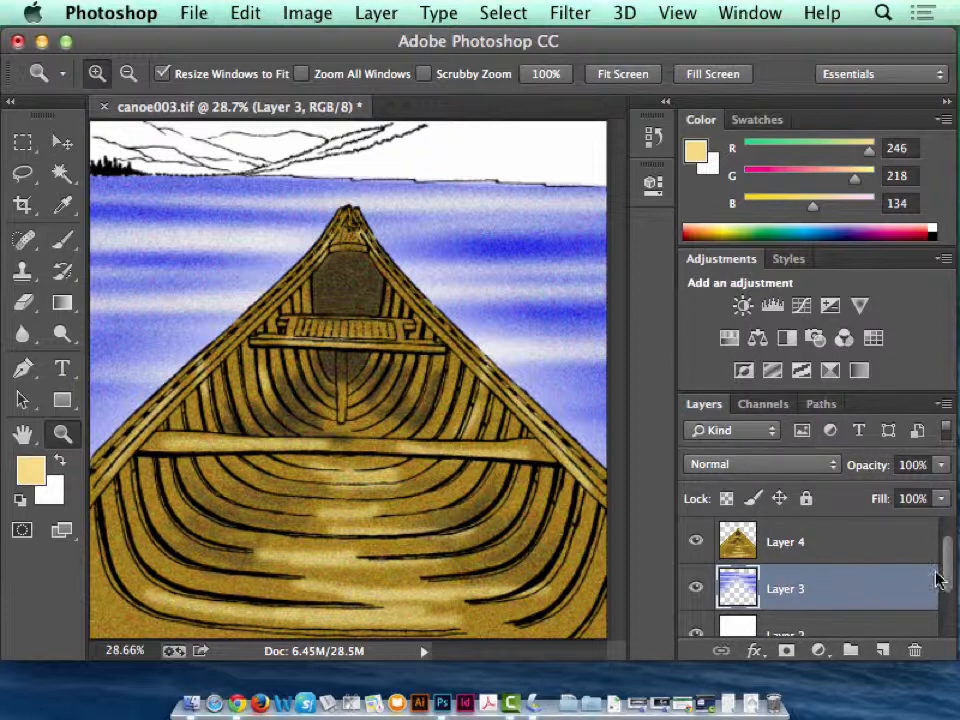
Compare the coloring with and without the line art by hiding and showing Layer 1 twice, leaving it shown
scroll(945, 537, up, 2)
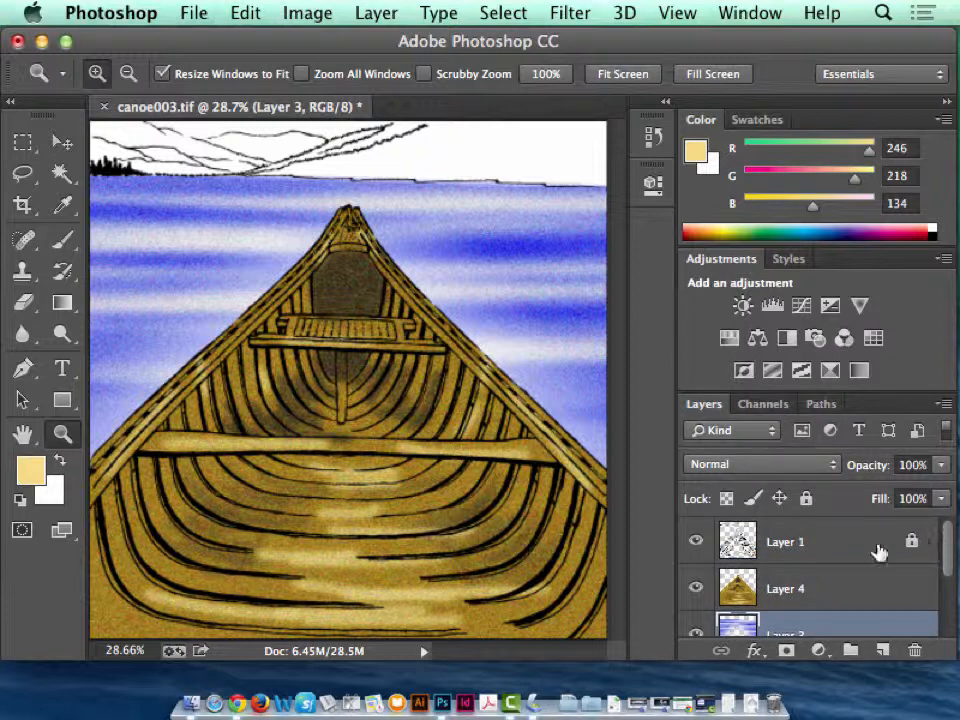
click(695, 541)
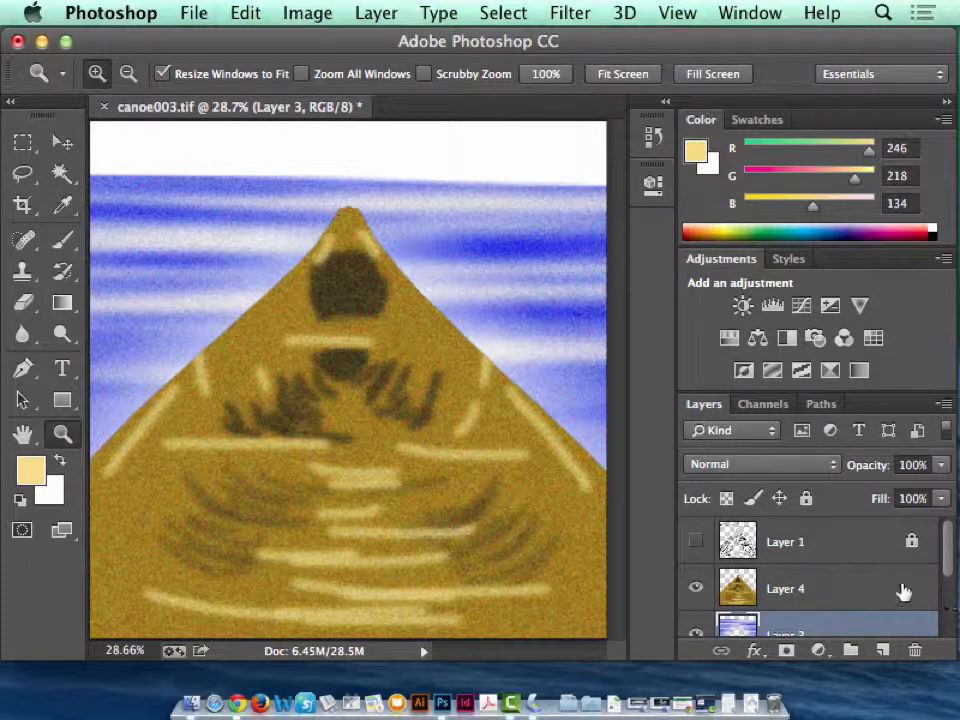
click(695, 541)
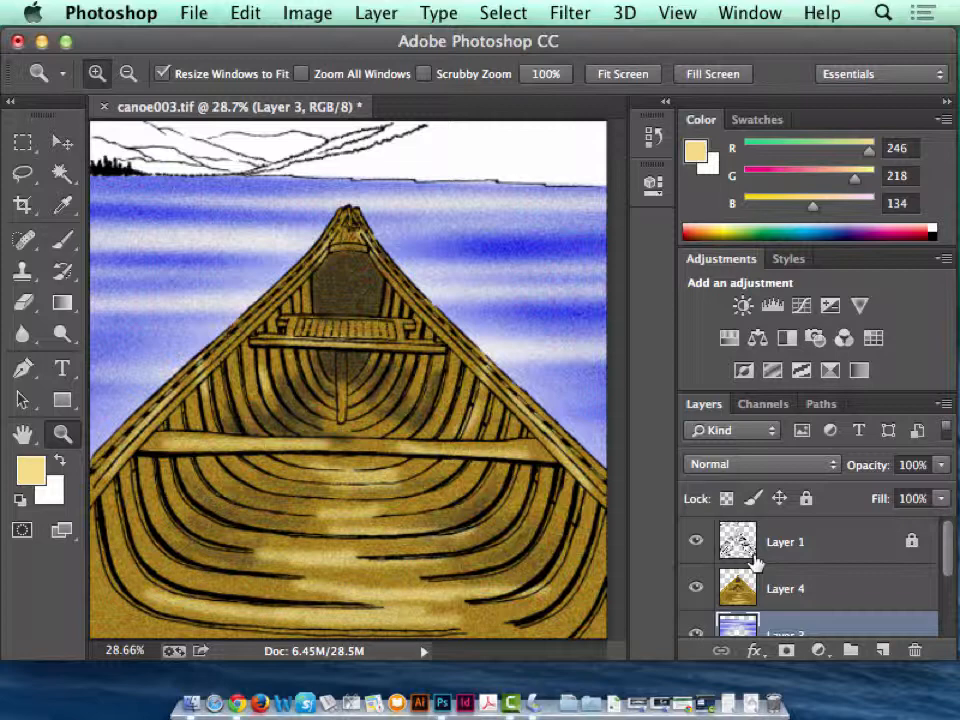
click(695, 541)
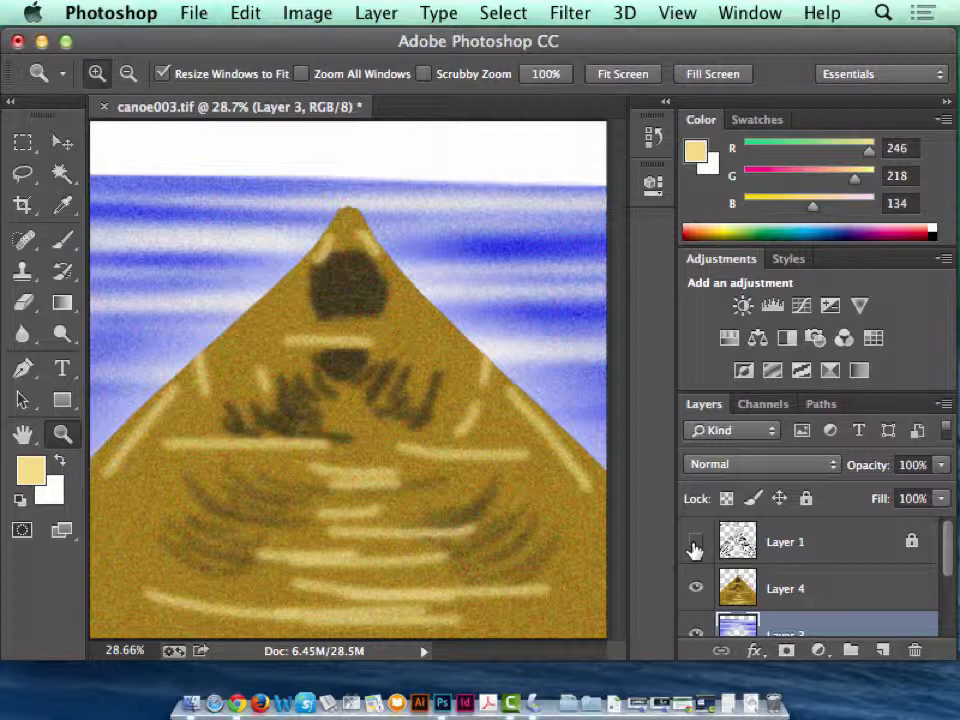
click(695, 546)
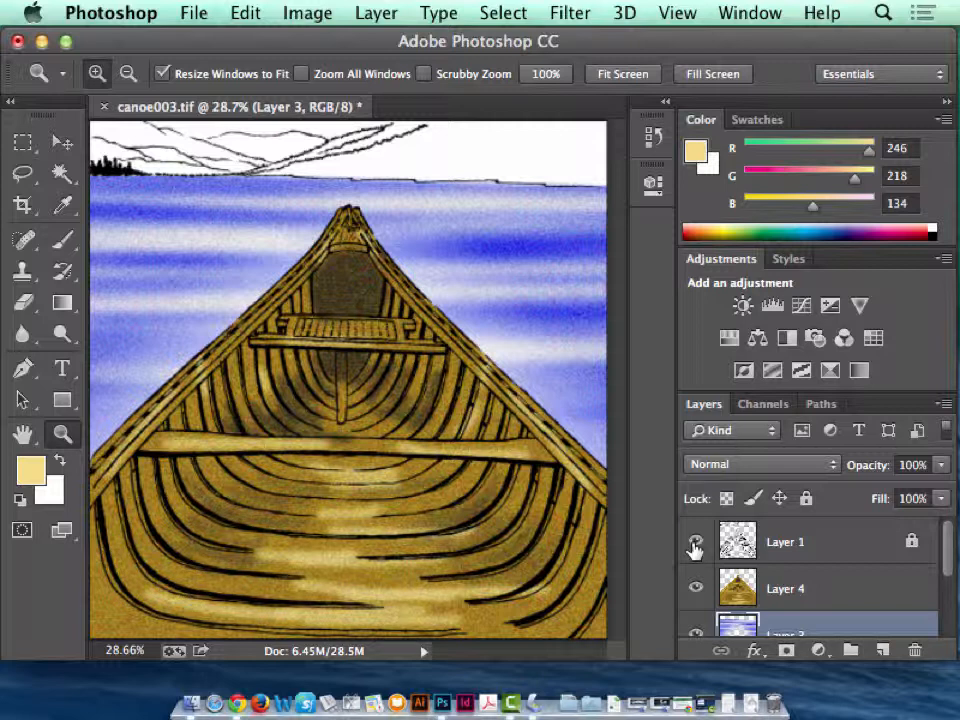
click(513, 706)
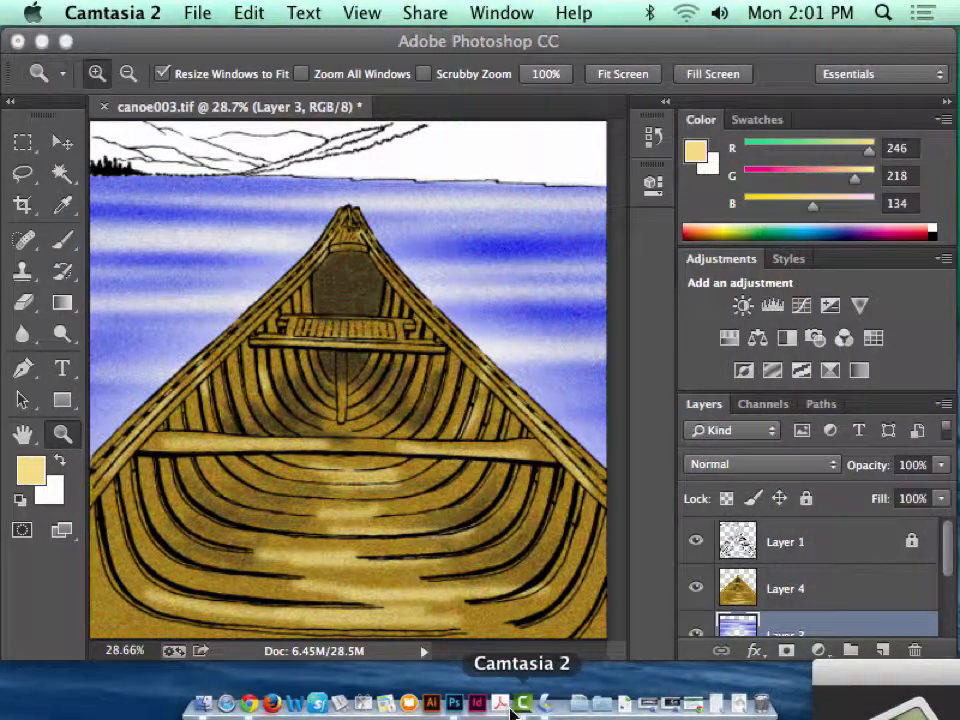